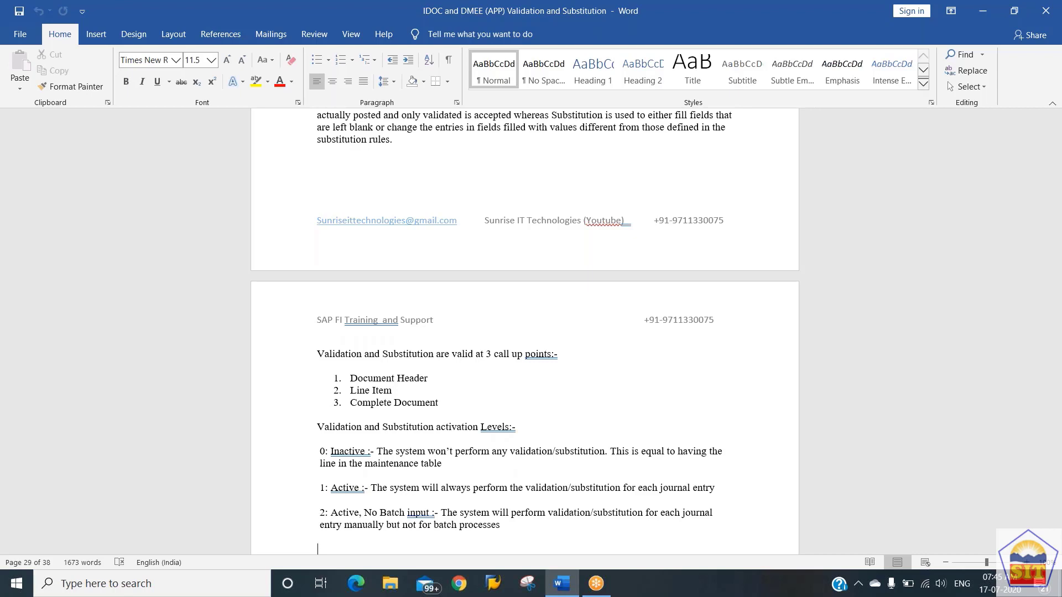
# Review the document's notes on validation and substitution activation levels, the steps of each, and their transaction codes.
pyautogui.scroll(-5, 524, 331)
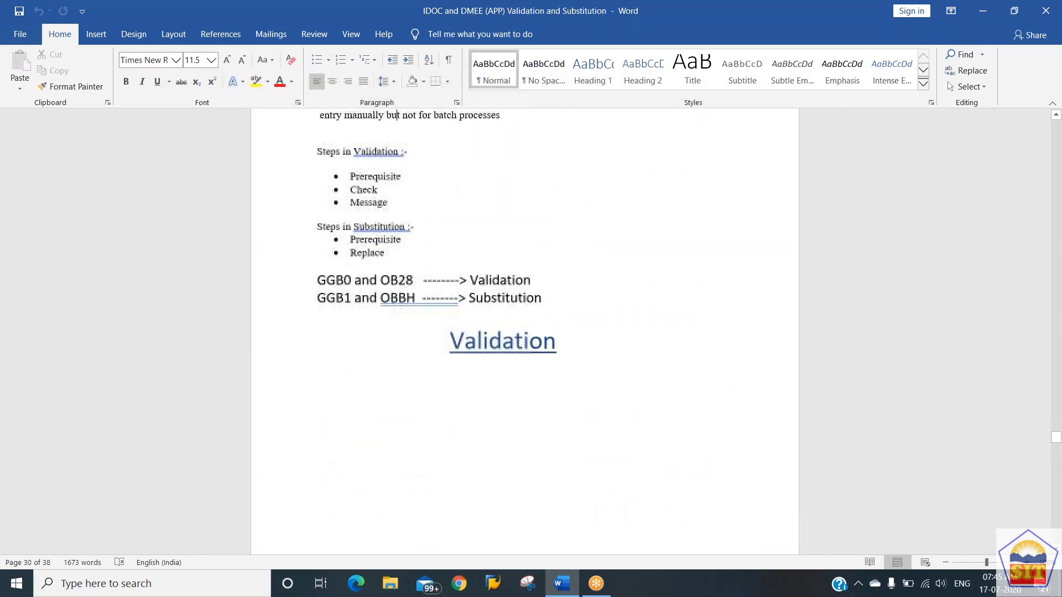
pyautogui.scroll(3, 524, 332)
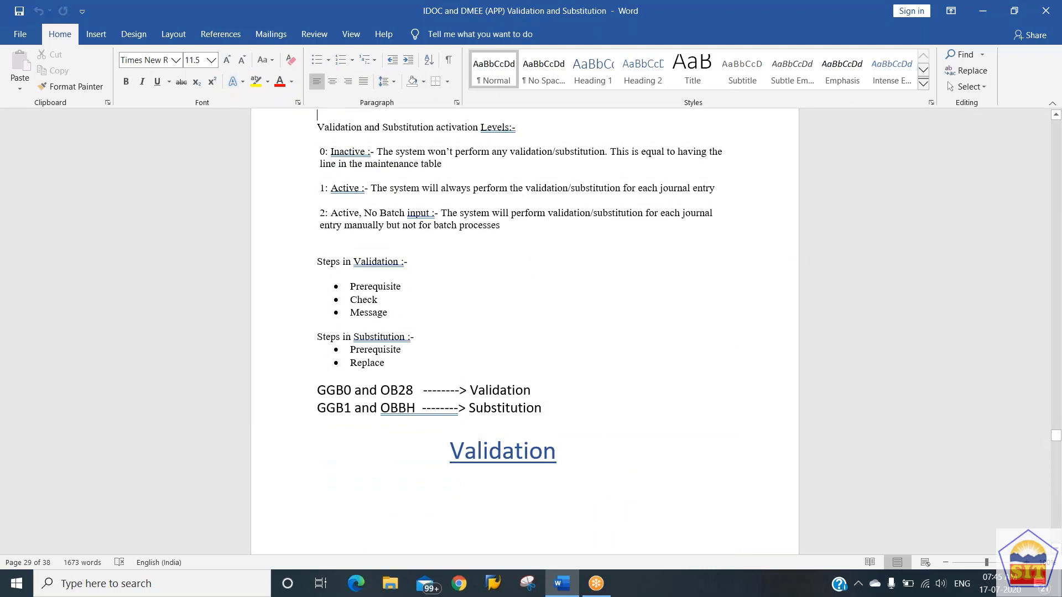
pyautogui.click(398, 127)
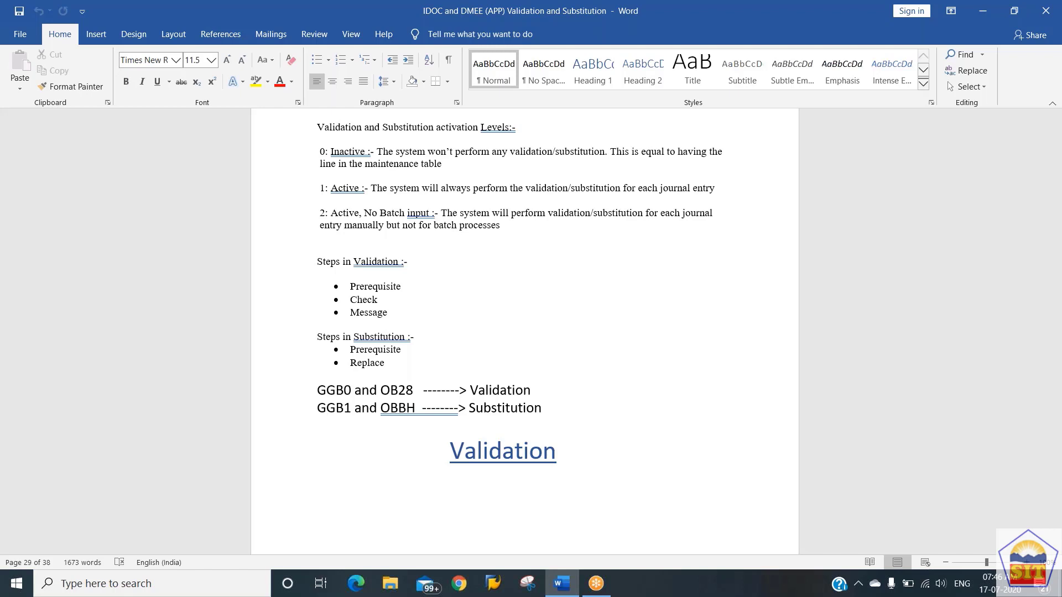
pyautogui.click(391, 286)
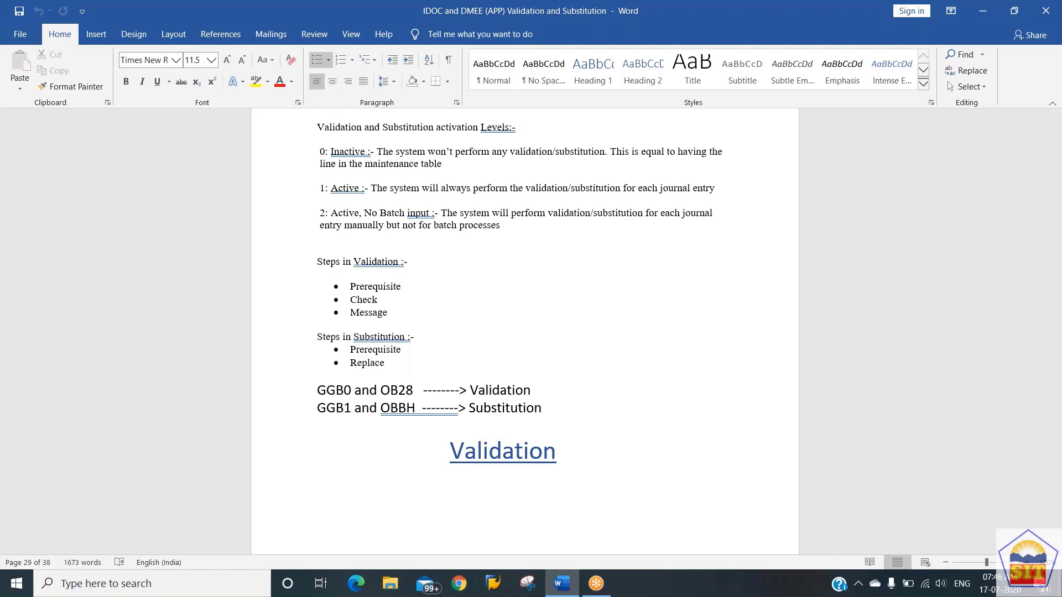
pyautogui.click(334, 276)
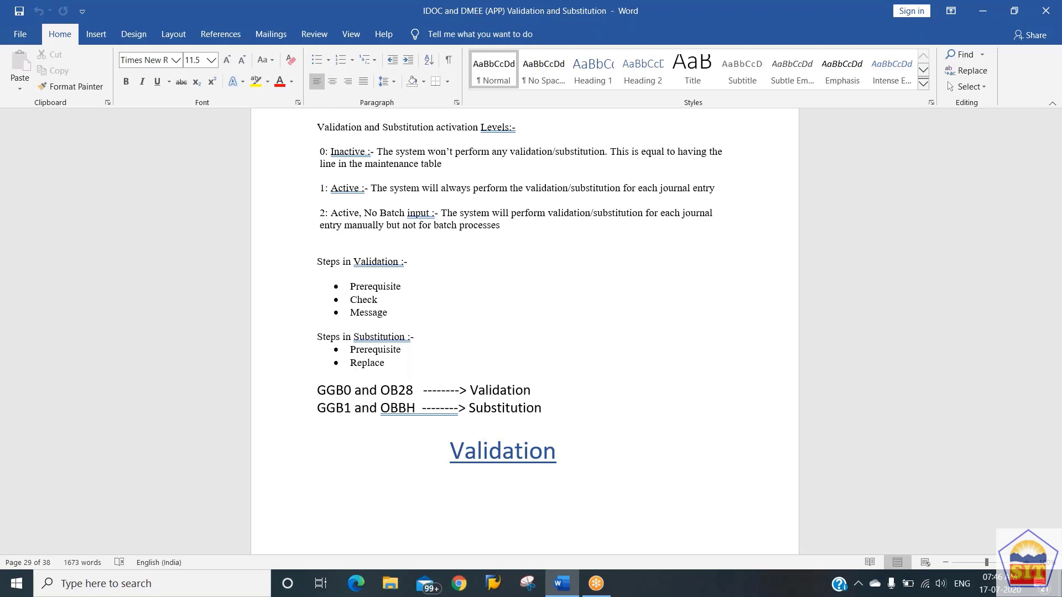
pyautogui.click(397, 286)
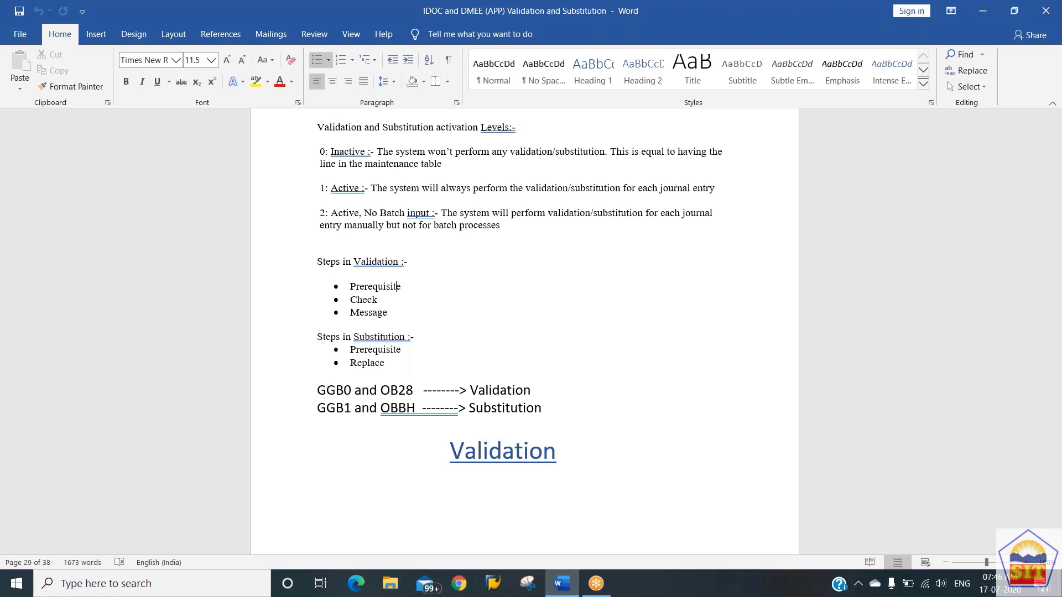
pyautogui.click(378, 300)
pyautogui.click(400, 336)
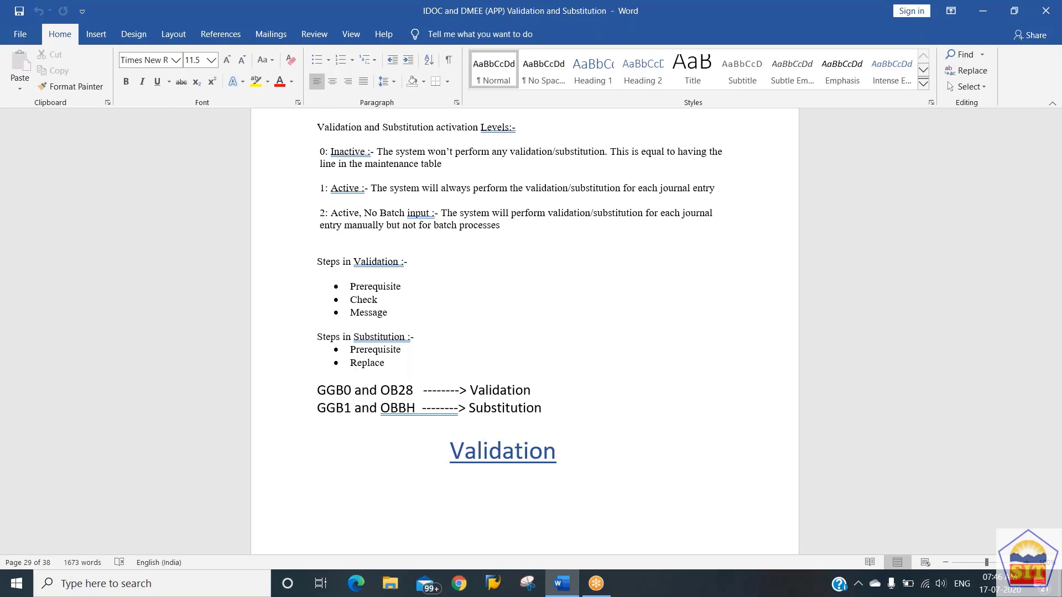
pyautogui.click(397, 350)
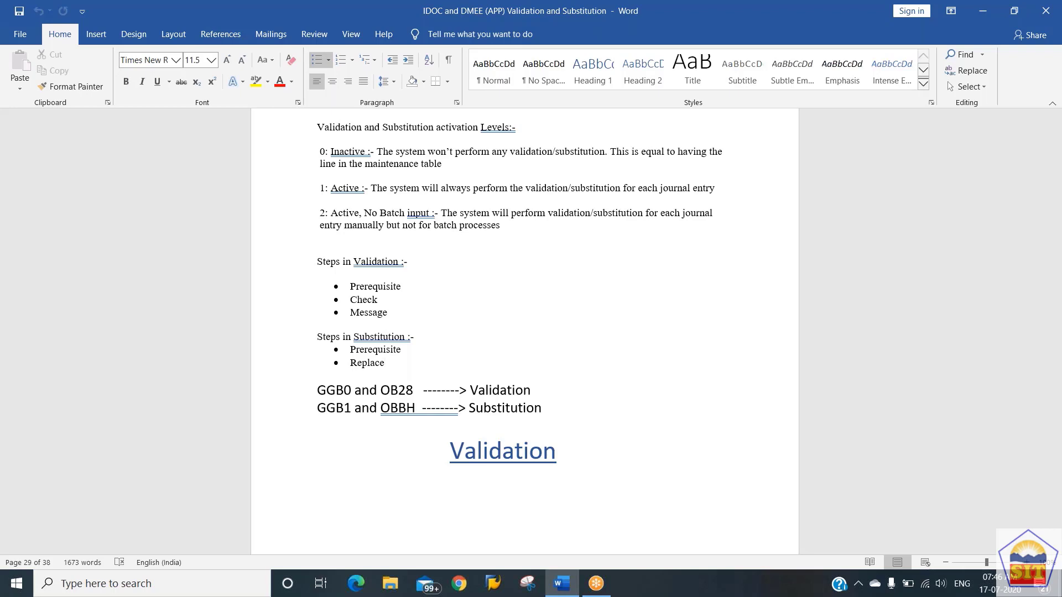
pyautogui.click(354, 368)
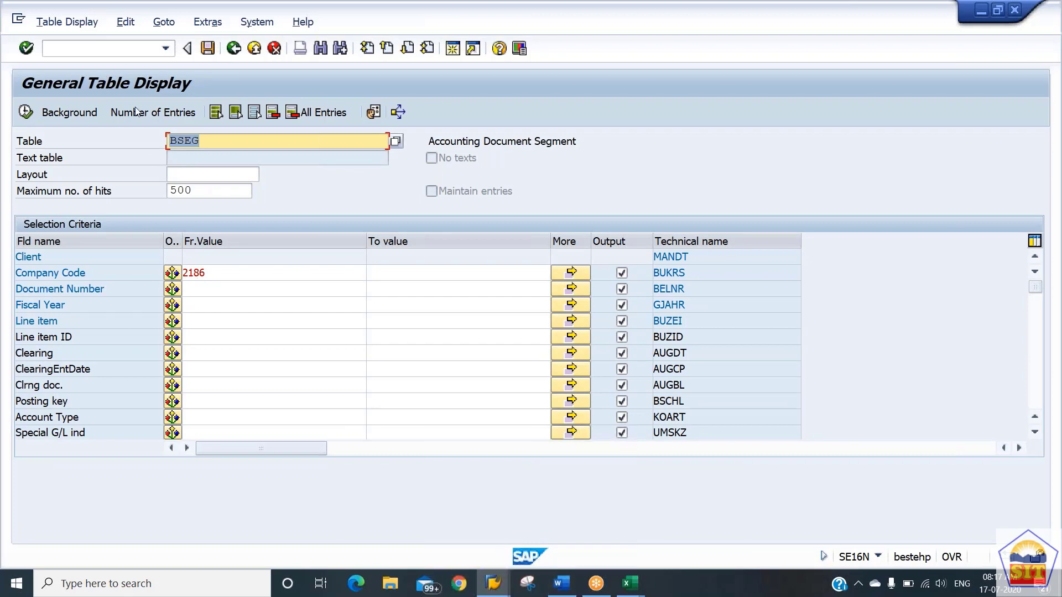
# Switch to SAP, open transaction GGB0 and expand the Line Item call-up point of Financial Accounting.
pyautogui.click(135, 48)
pyautogui.write('/nggb0')
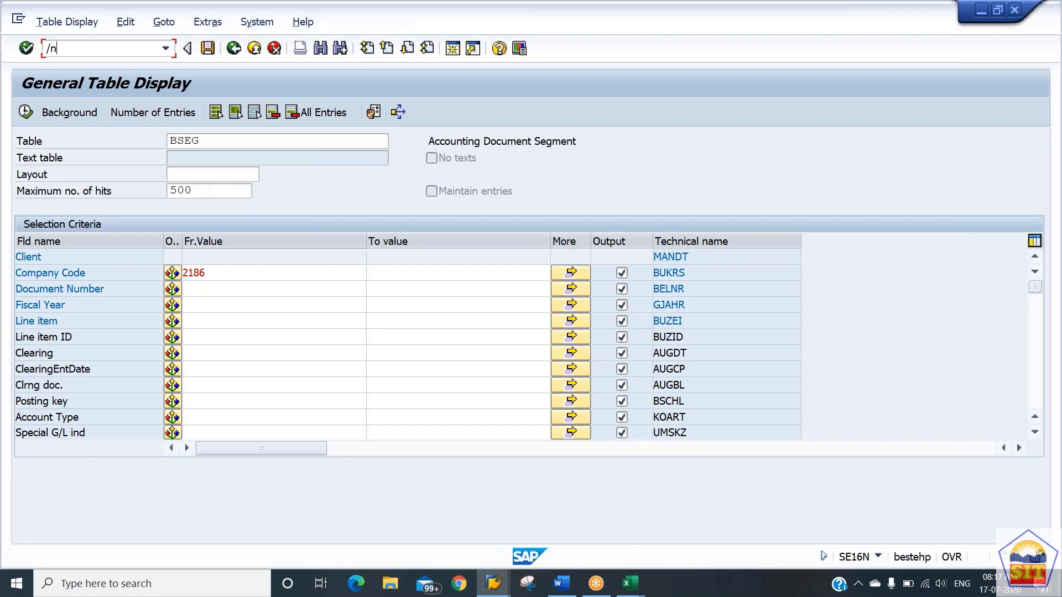
pyautogui.press('Return')
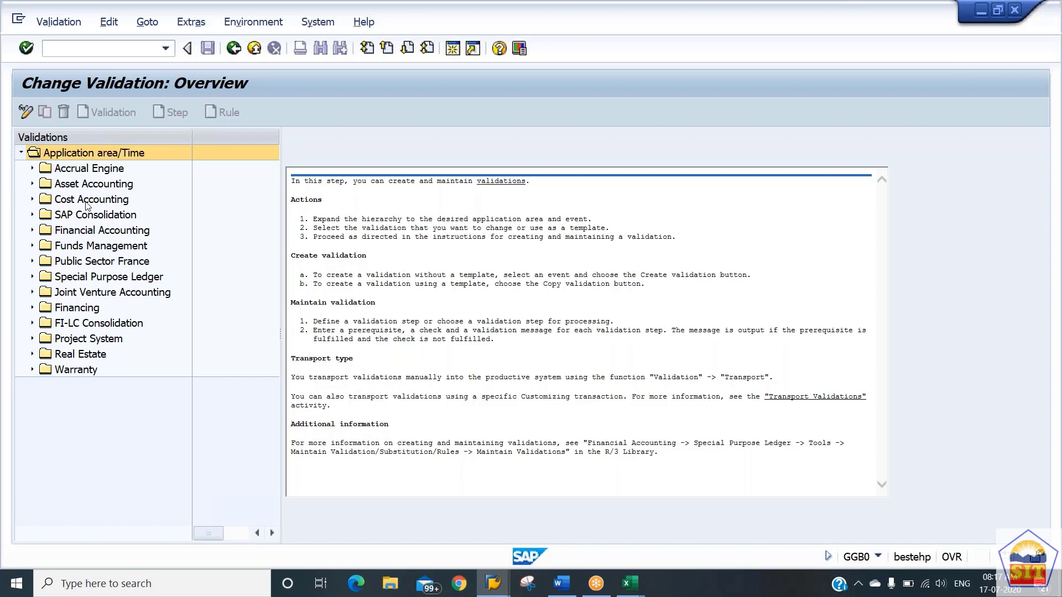
pyautogui.click(32, 230)
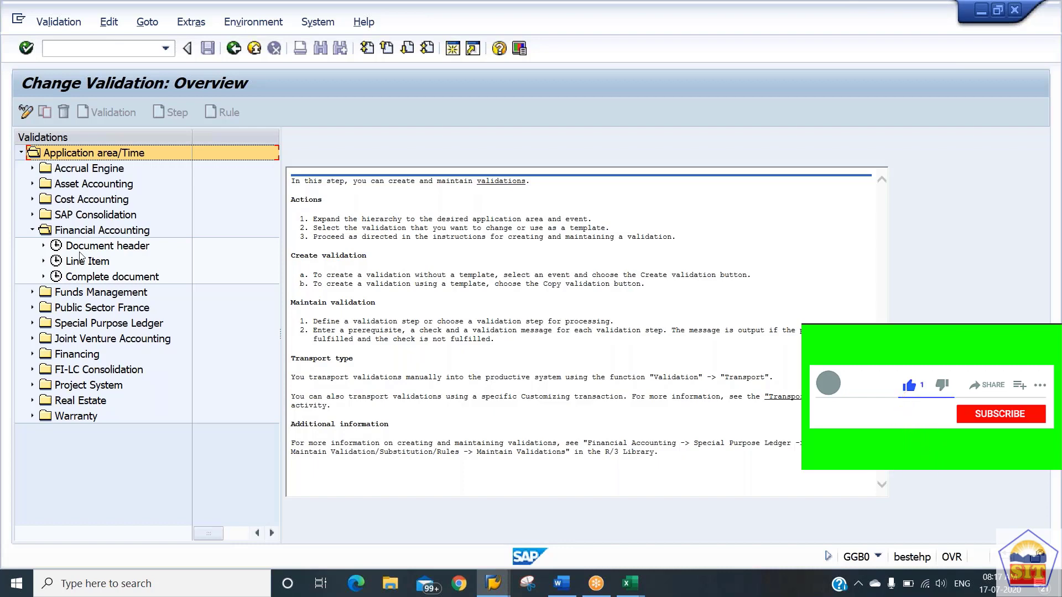
pyautogui.click(44, 261)
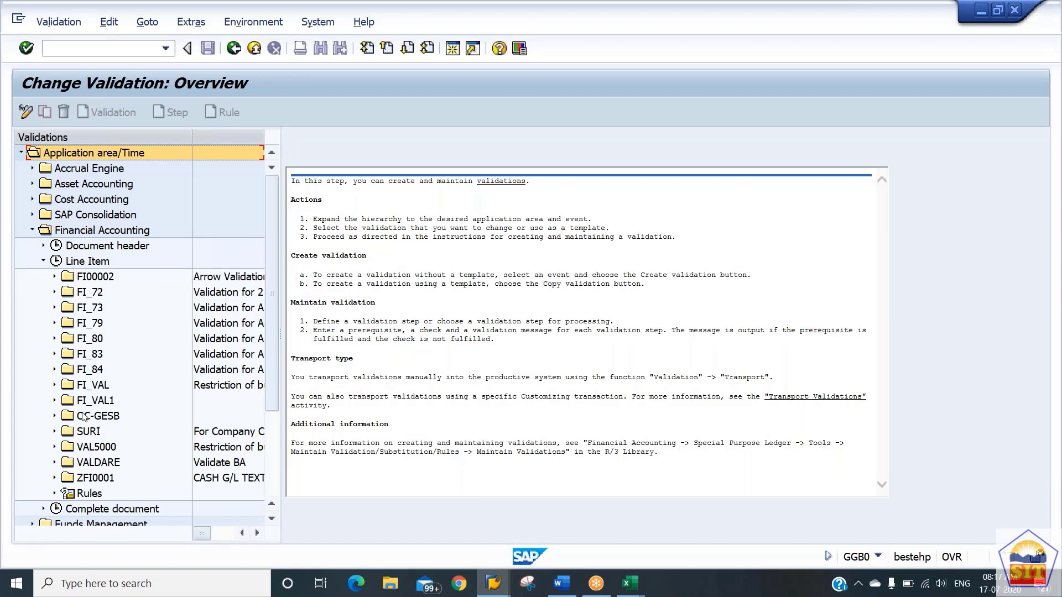
# Create a new Financial Accounting validation at the Line Item call-up point and name it FI_86.
pyautogui.doubleClick(85, 355)
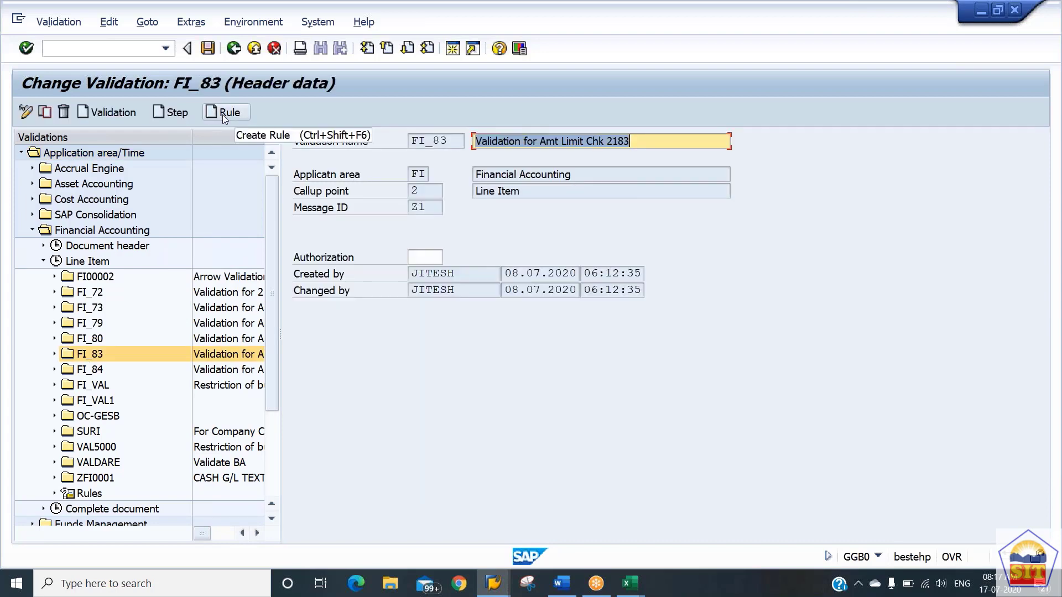
pyautogui.click(118, 113)
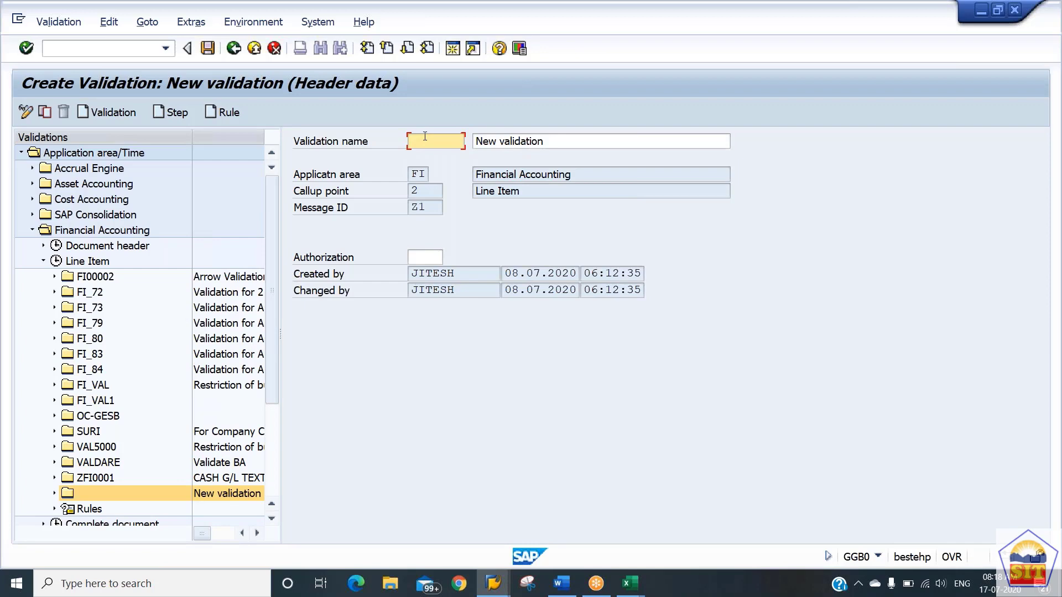
pyautogui.write('FI')
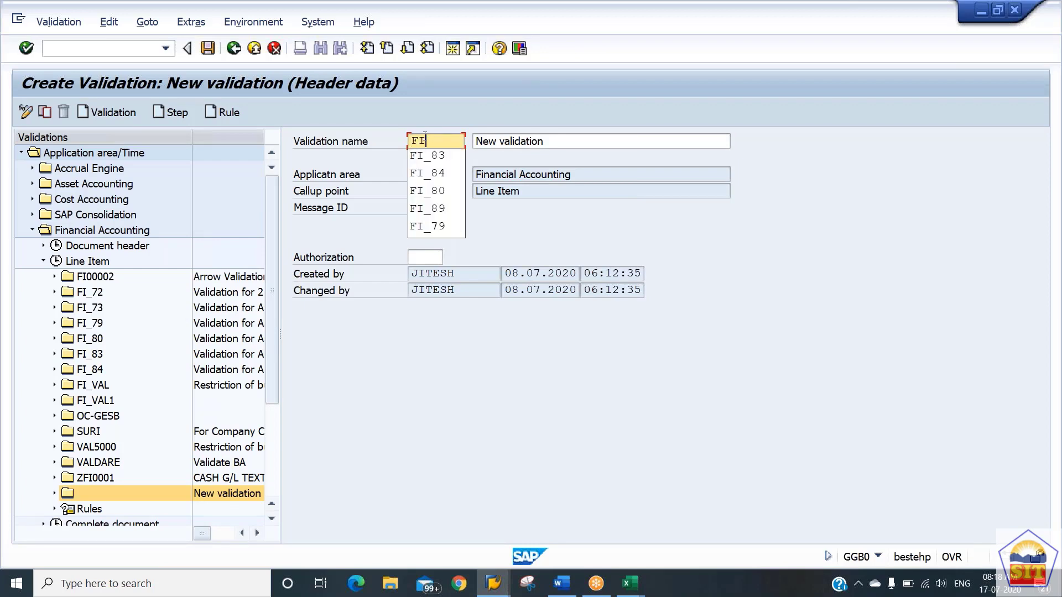
pyautogui.write('_86')
pyautogui.press('Tab')
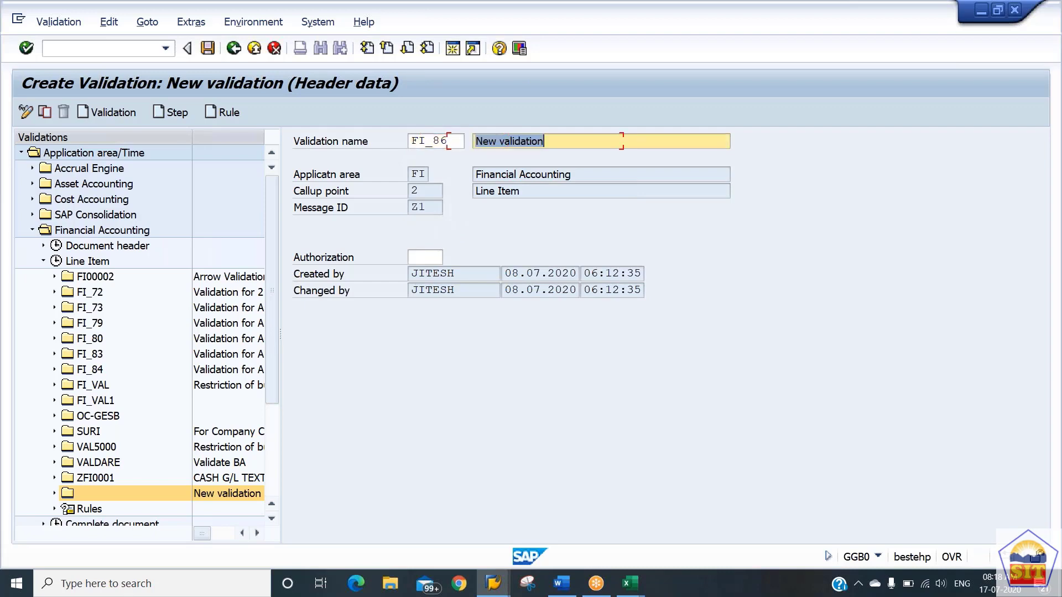
# Describe validation FI_86 as "Validation for Amt Limit Chk 2186" and save it.
pyautogui.write('Va')
pyautogui.press('Down')
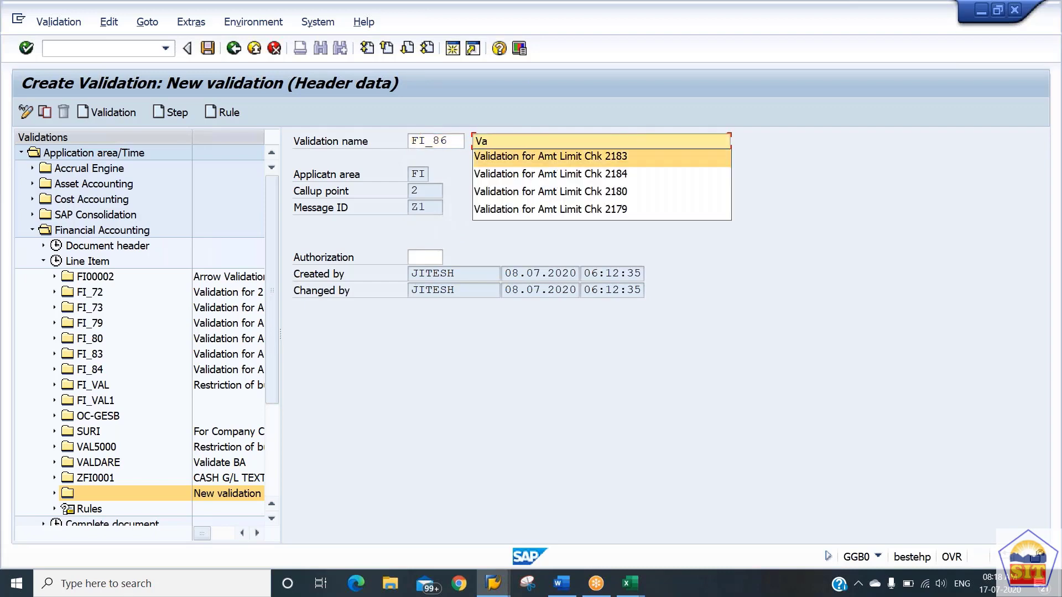
pyautogui.press('Tab')
pyautogui.click(624, 141)
pyautogui.write('6')
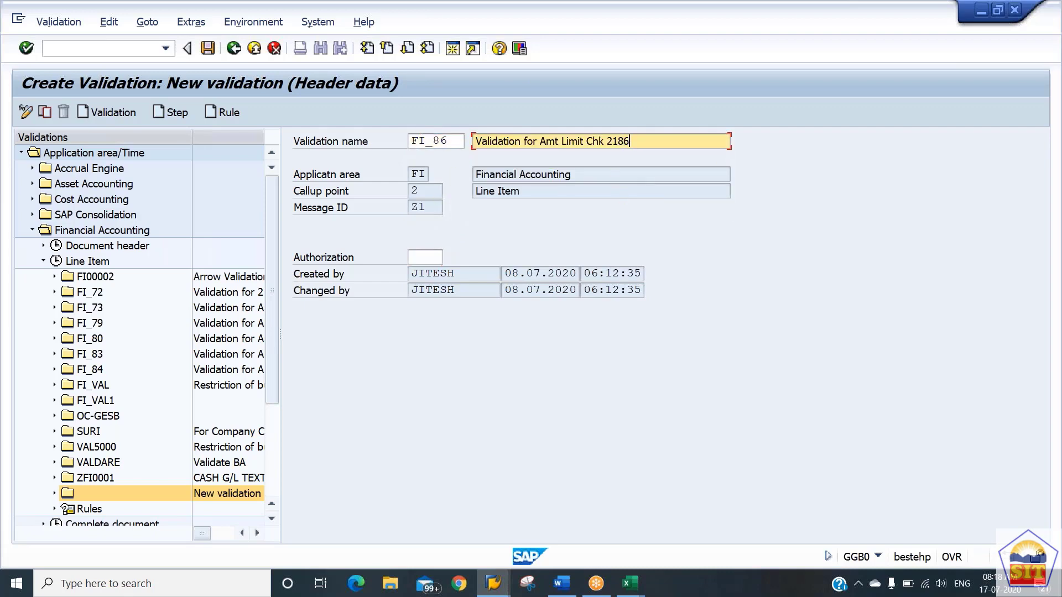
pyautogui.press('Tab')
pyautogui.hotkey('shift', 'Tab')
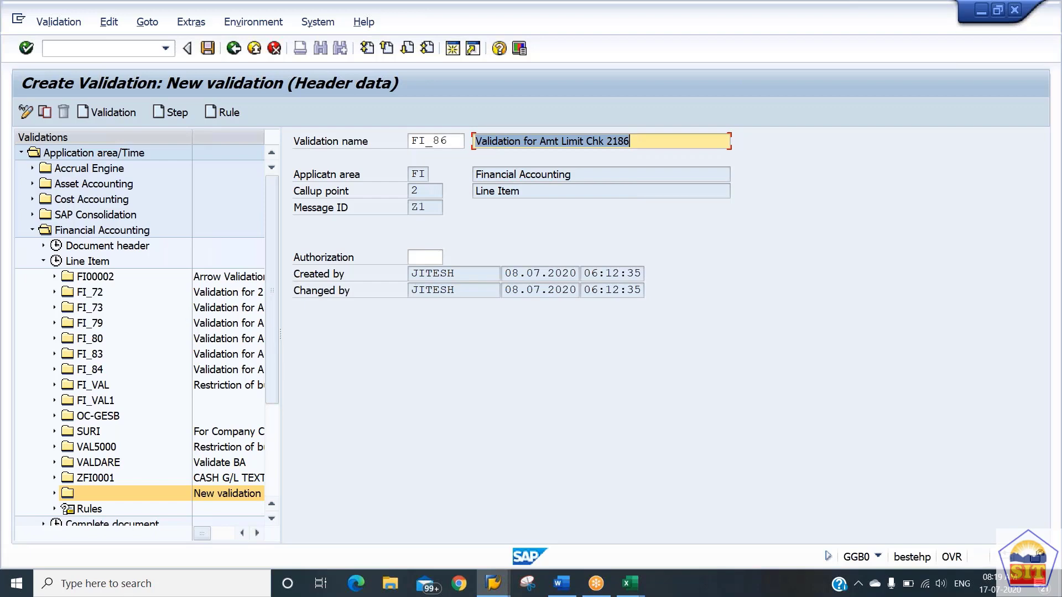
pyautogui.hotkey('ctrl', 's')
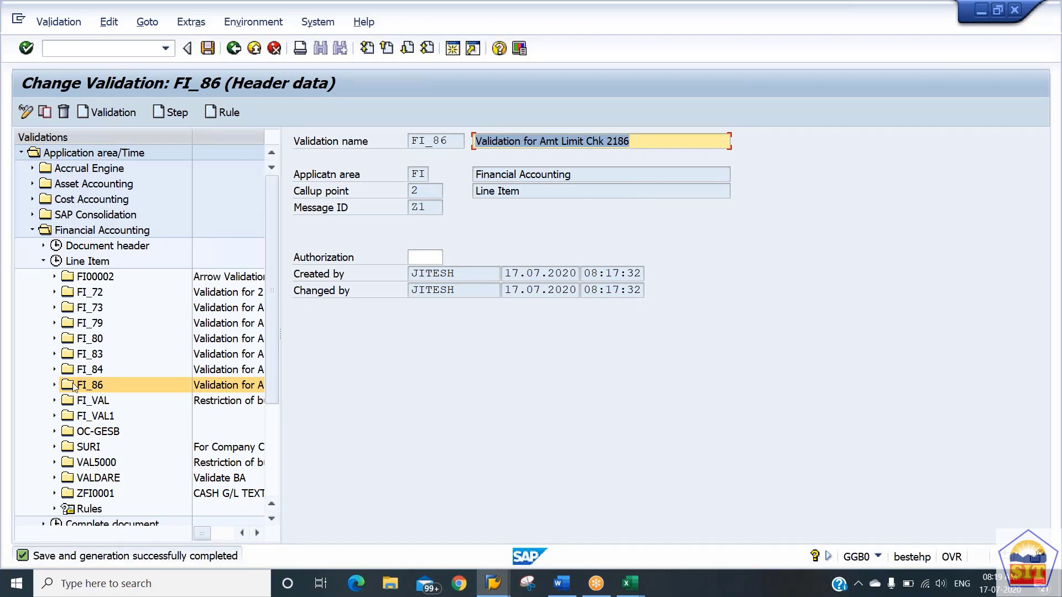
# Add a new step to validation FI_86 and look through its prerequisite, check and message parts.
pyautogui.click(54, 386)
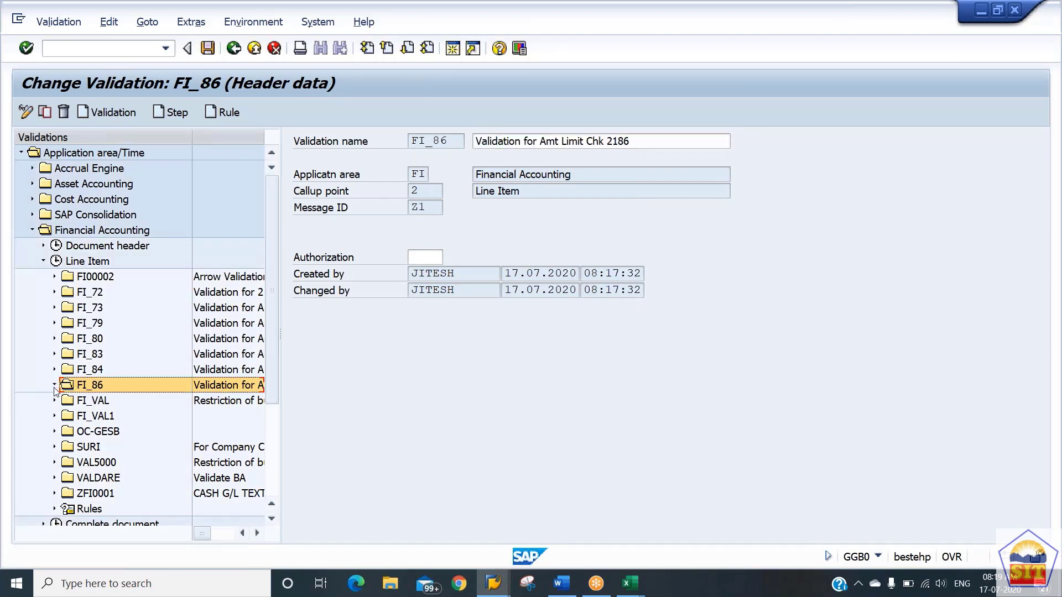
pyautogui.click(167, 112)
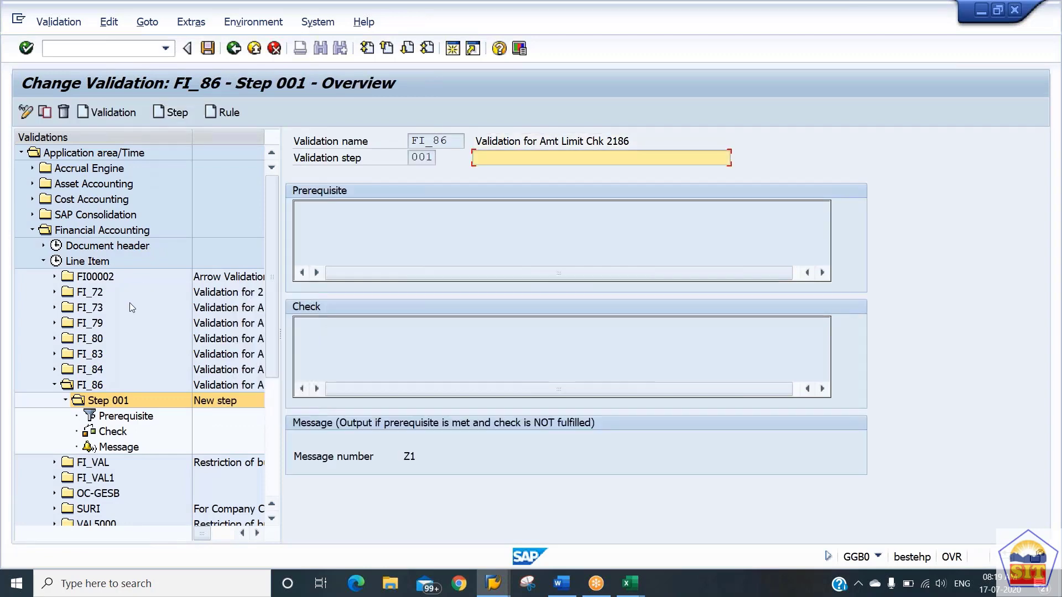
pyautogui.doubleClick(114, 420)
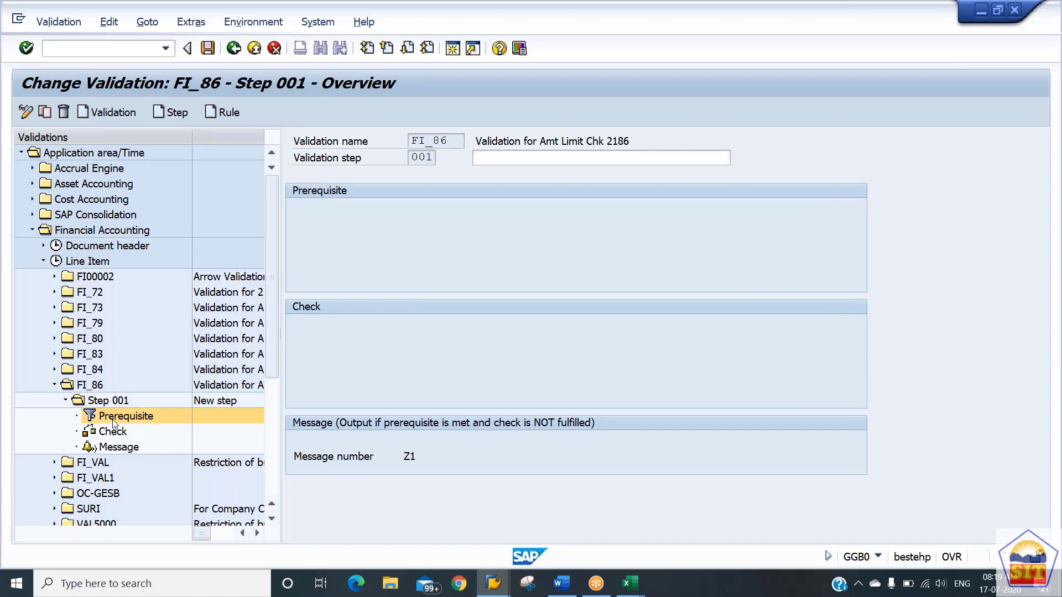
pyautogui.doubleClick(113, 433)
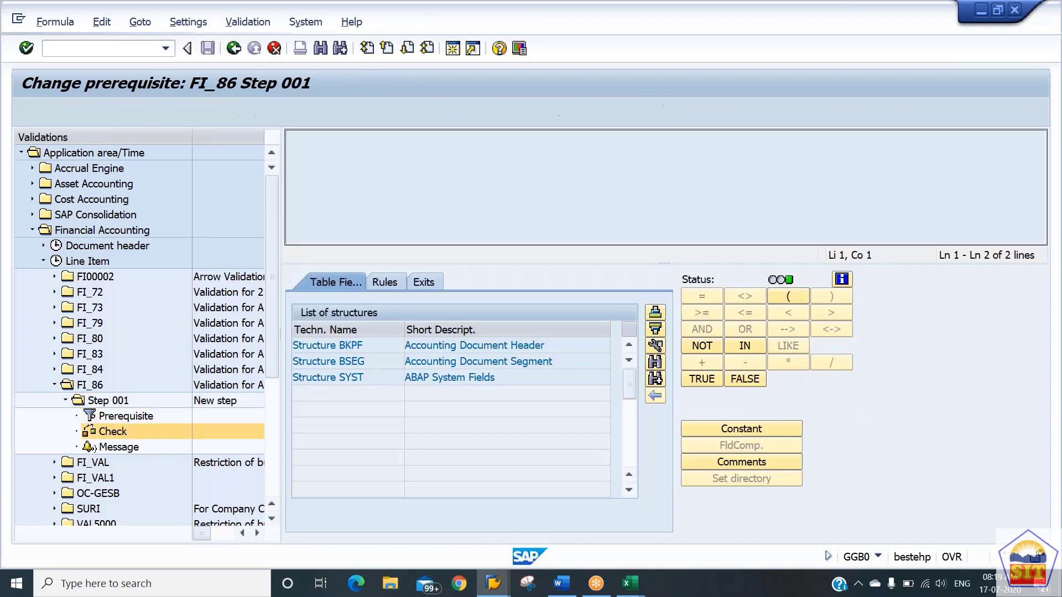
pyautogui.doubleClick(120, 448)
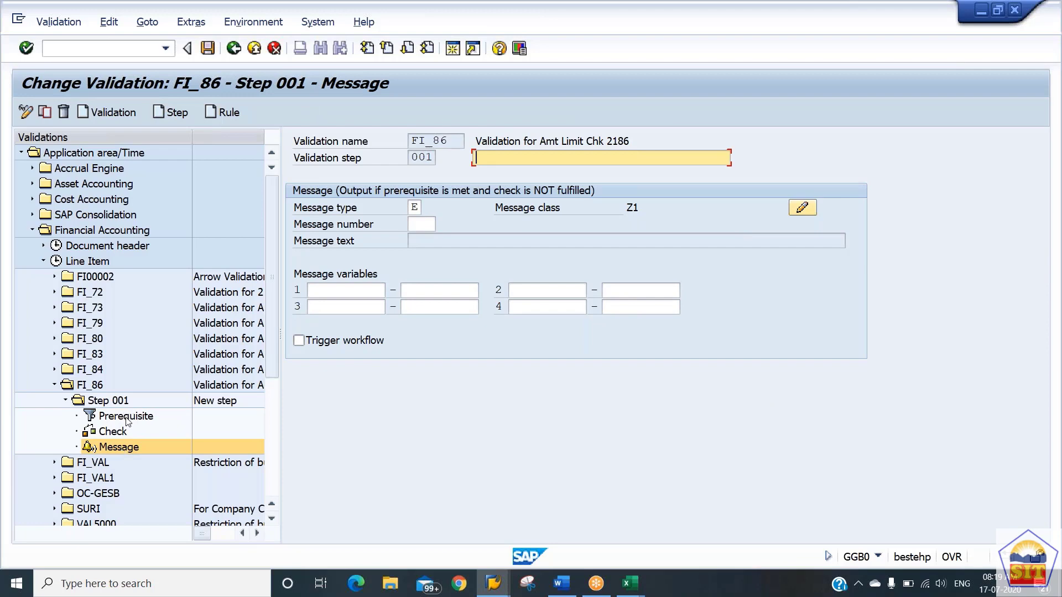
# Open the prerequisite of FI_86 Step 001 and display the Accounting Document Header (BKPF) fields down to Company Code.
pyautogui.doubleClick(127, 420)
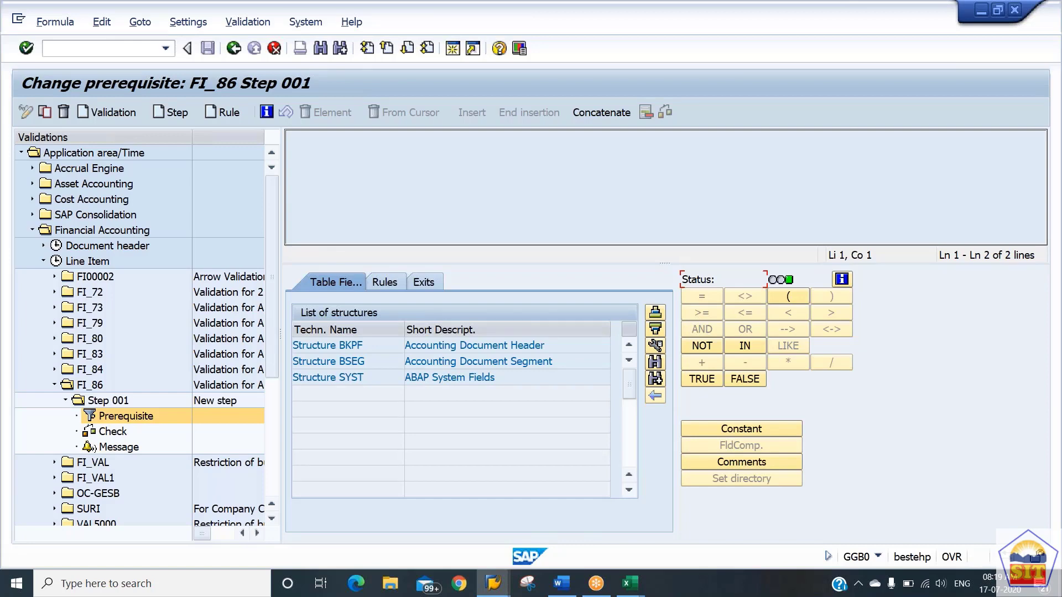
pyautogui.moveTo(367, 345); pyautogui.dragTo(353, 363)
pyautogui.click(360, 361)
pyautogui.moveTo(365, 346); pyautogui.dragTo(339, 389)
pyautogui.click(366, 345)
pyautogui.moveTo(366, 344); pyautogui.dragTo(345, 362)
pyautogui.click(358, 376)
pyautogui.click(360, 346)
pyautogui.doubleClick(387, 351)
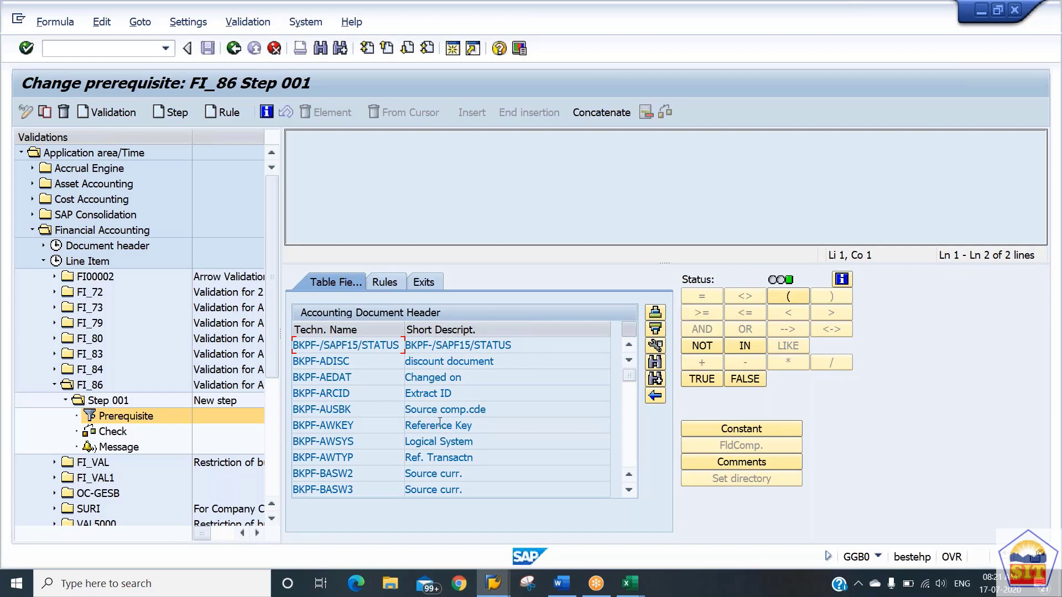
pyautogui.click(629, 453)
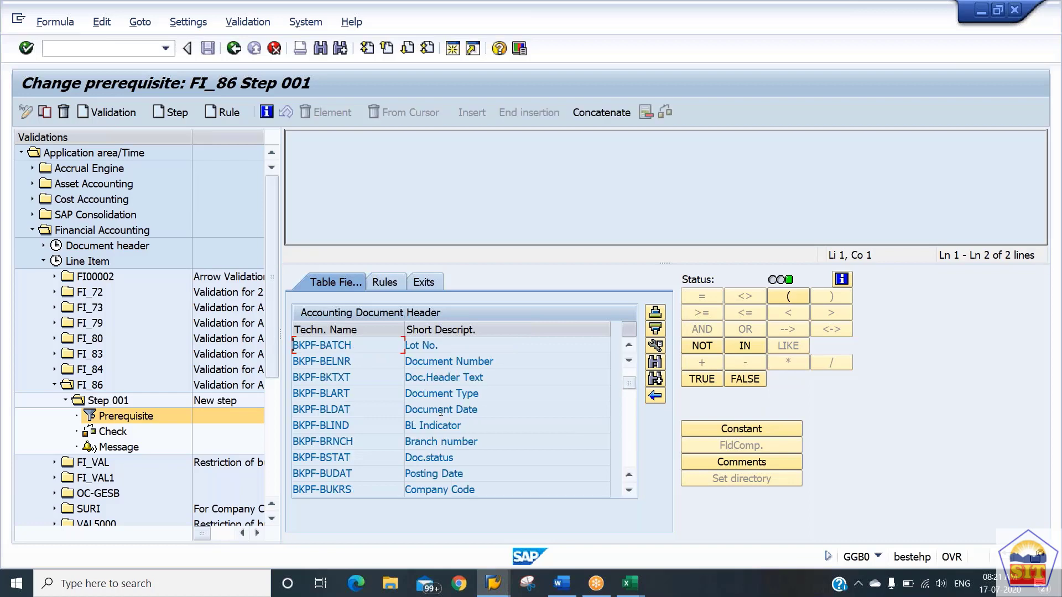
pyautogui.moveTo(369, 397); pyautogui.dragTo(342, 413)
pyautogui.click(359, 374)
pyautogui.moveTo(359, 474); pyautogui.dragTo(328, 491)
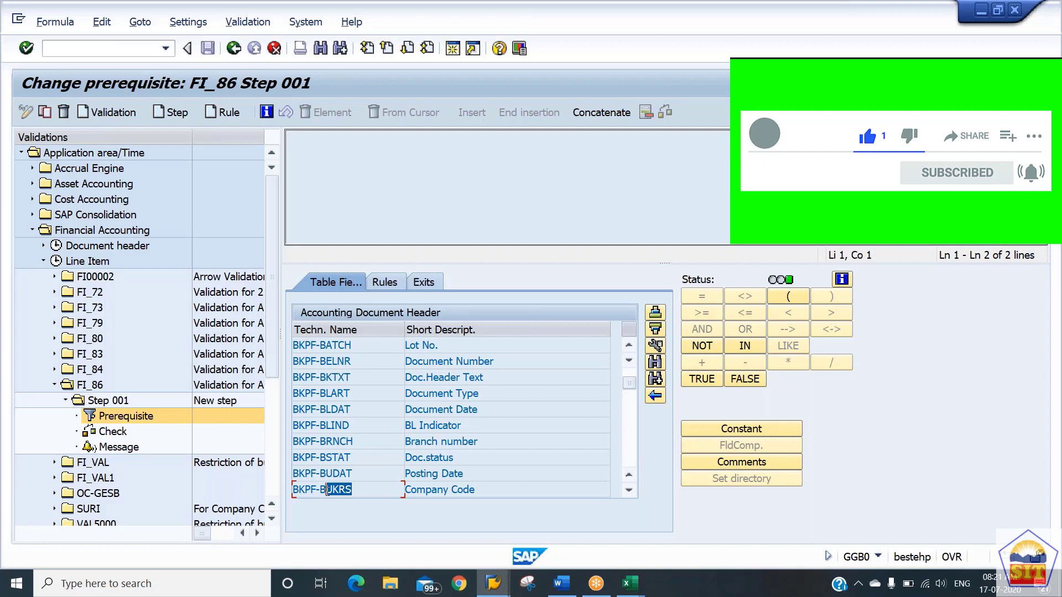
pyautogui.doubleClick(446, 489)
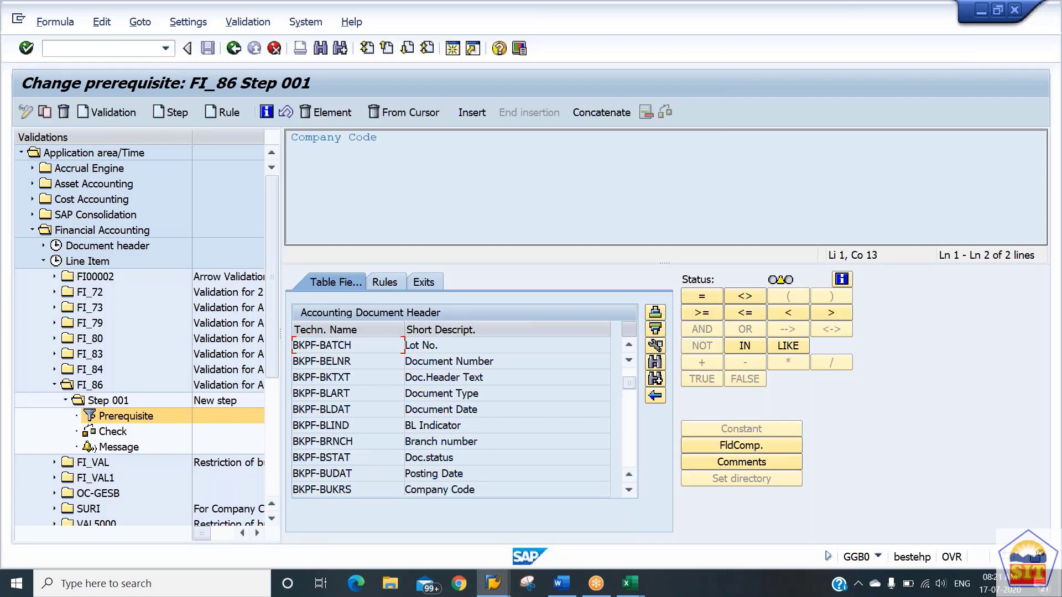
pyautogui.click(462, 113)
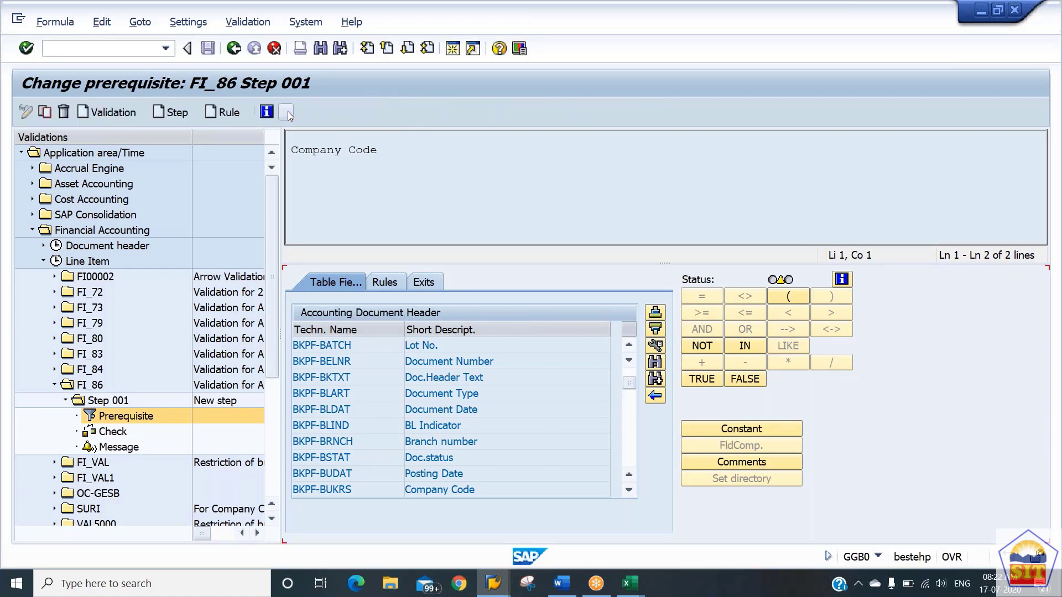
pyautogui.click(287, 112)
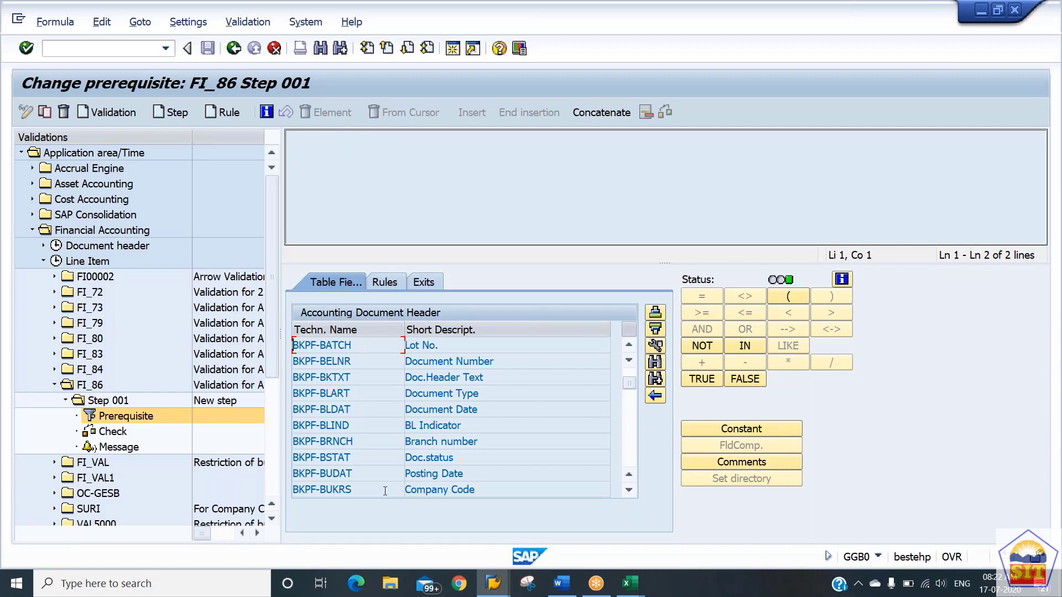
# Add the condition Company Code (BKPF-BUKRS) = '2186' to the prerequisite, entering 2186 as a constant.
pyautogui.doubleClick(351, 489)
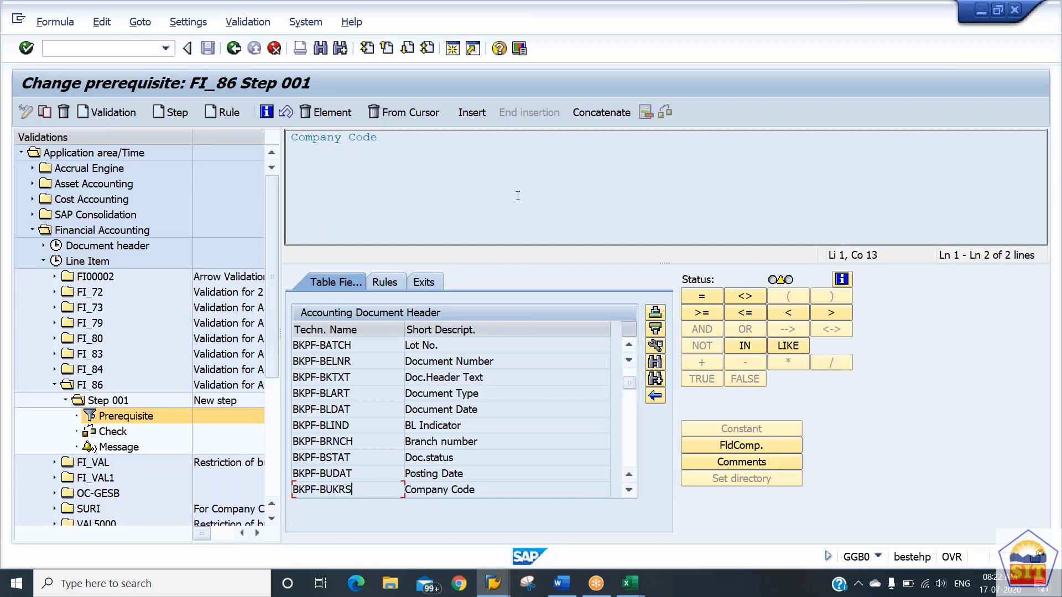
pyautogui.click(697, 301)
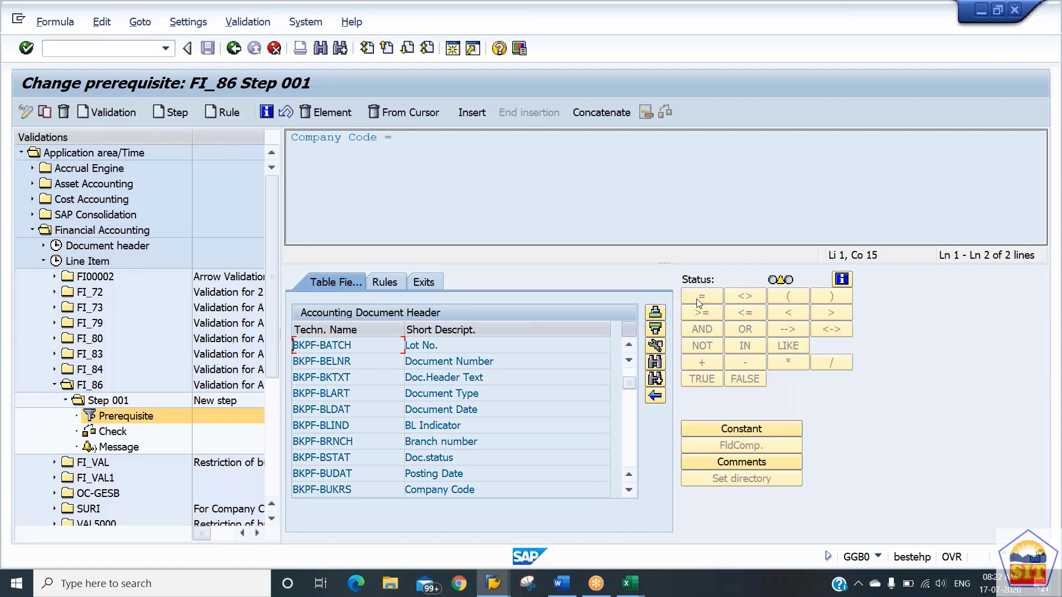
pyautogui.click(758, 431)
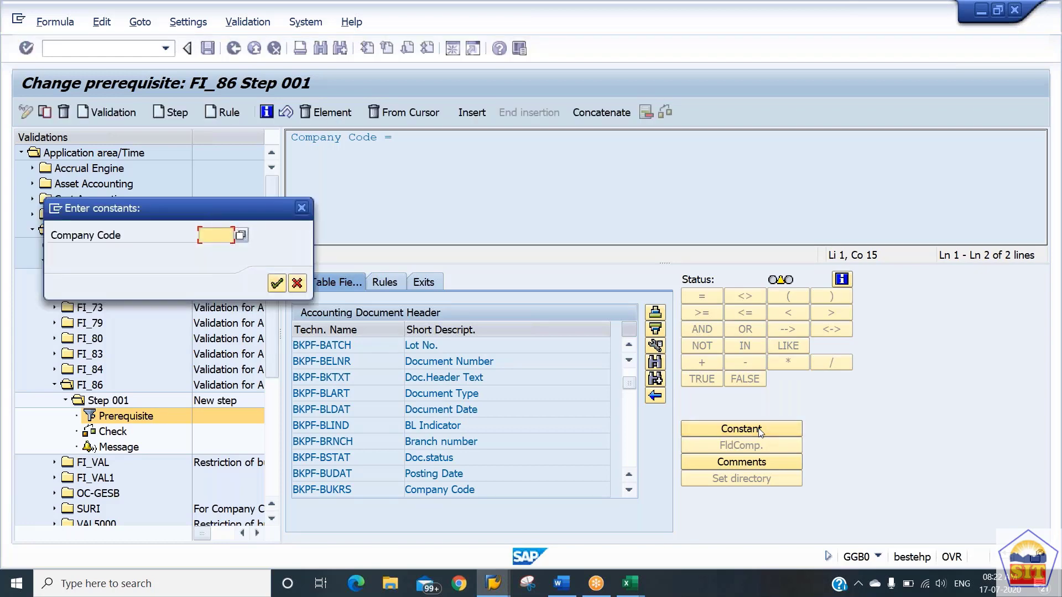
pyautogui.write('21')
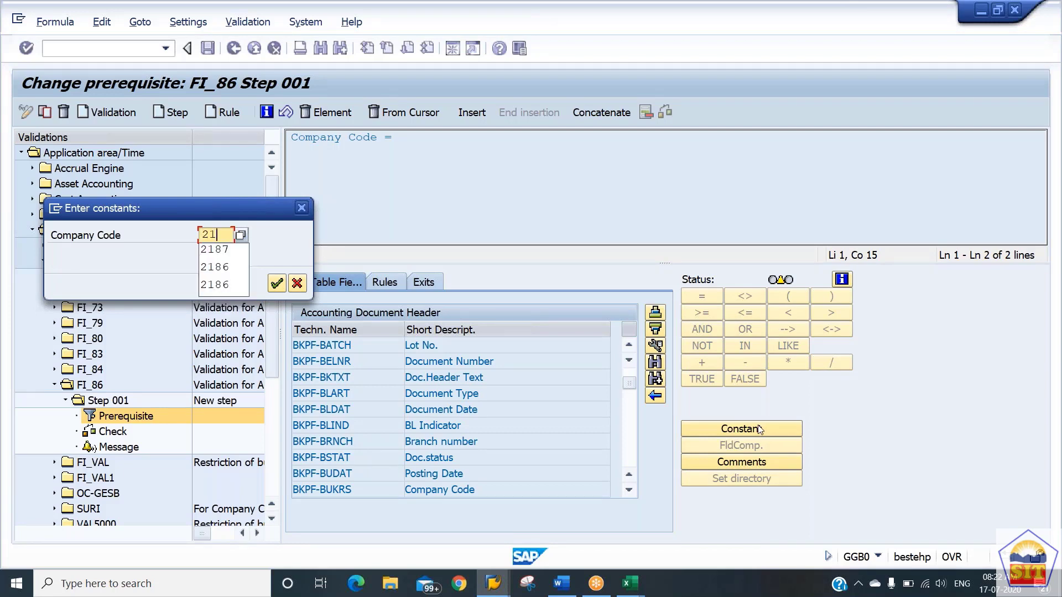
pyautogui.write('86')
pyautogui.press('Return')
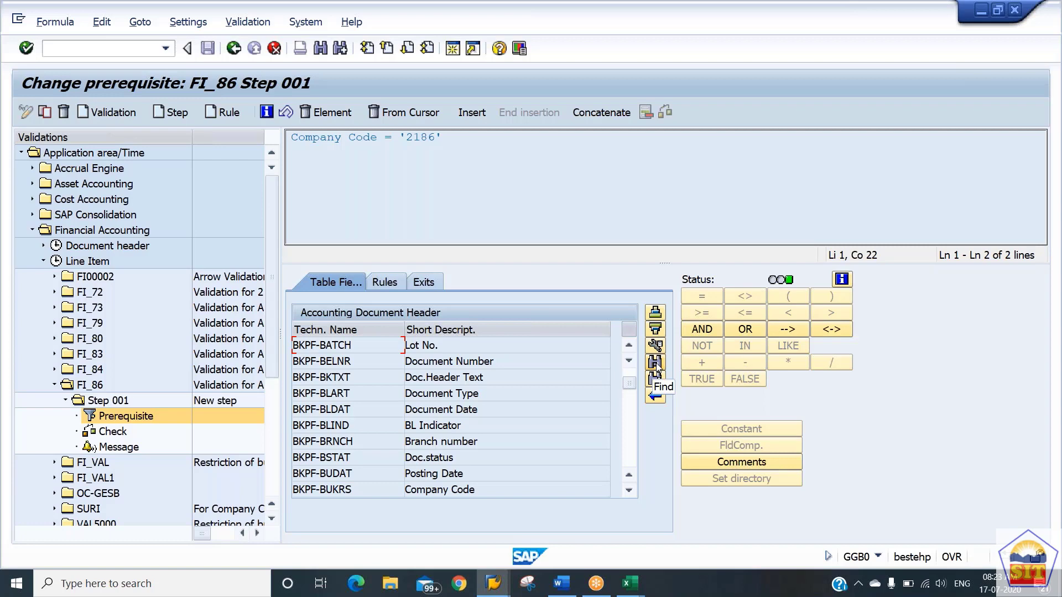
# Search the operand list for "document type" and try to insert BKPF-BLART directly after the company code condition.
pyautogui.click(656, 363)
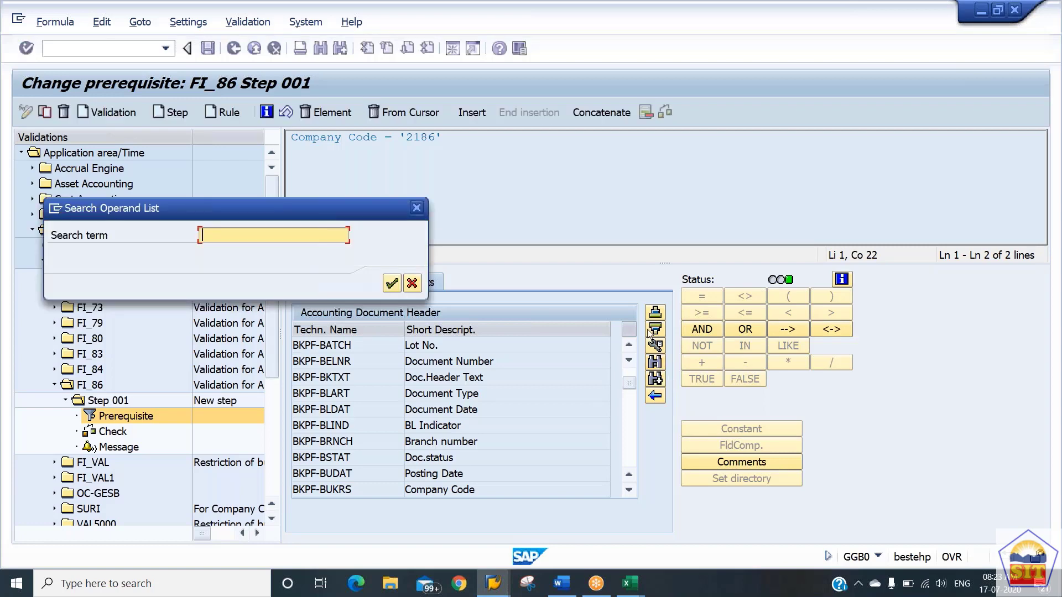
pyautogui.write('document type')
pyautogui.press('Return')
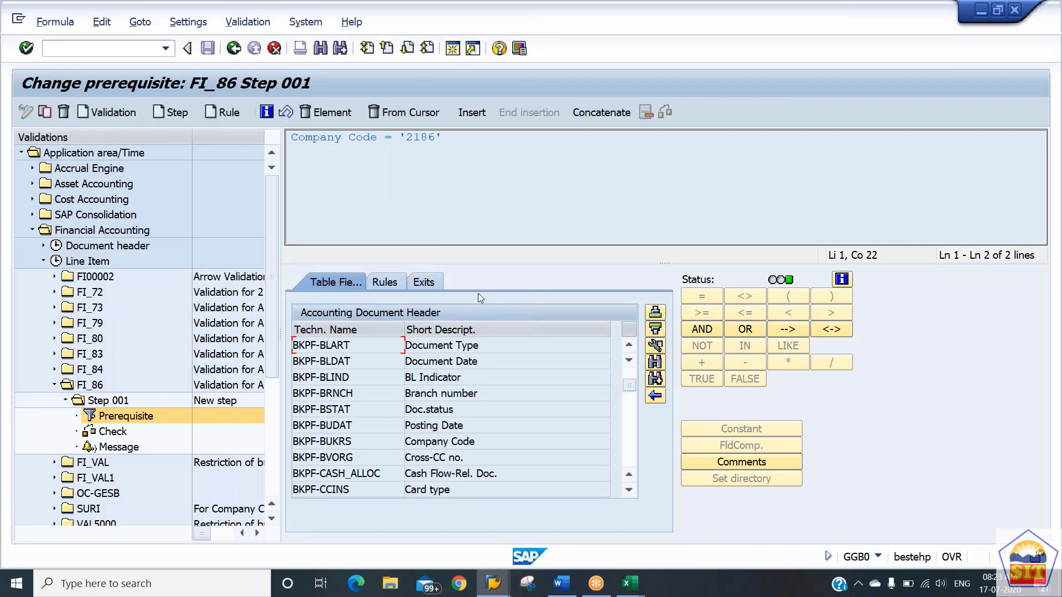
pyautogui.doubleClick(349, 346)
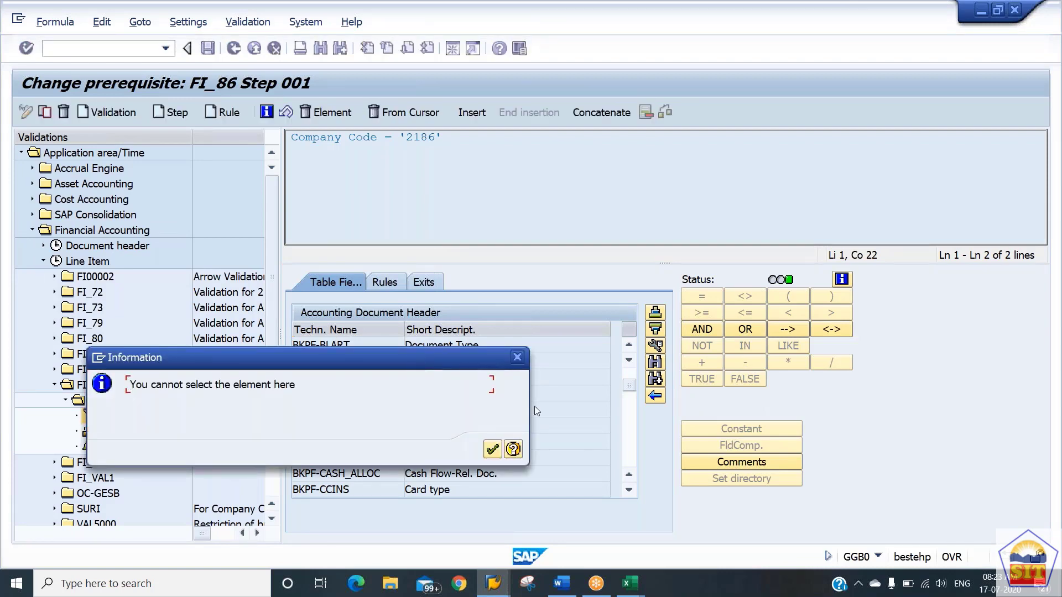
pyautogui.click(517, 358)
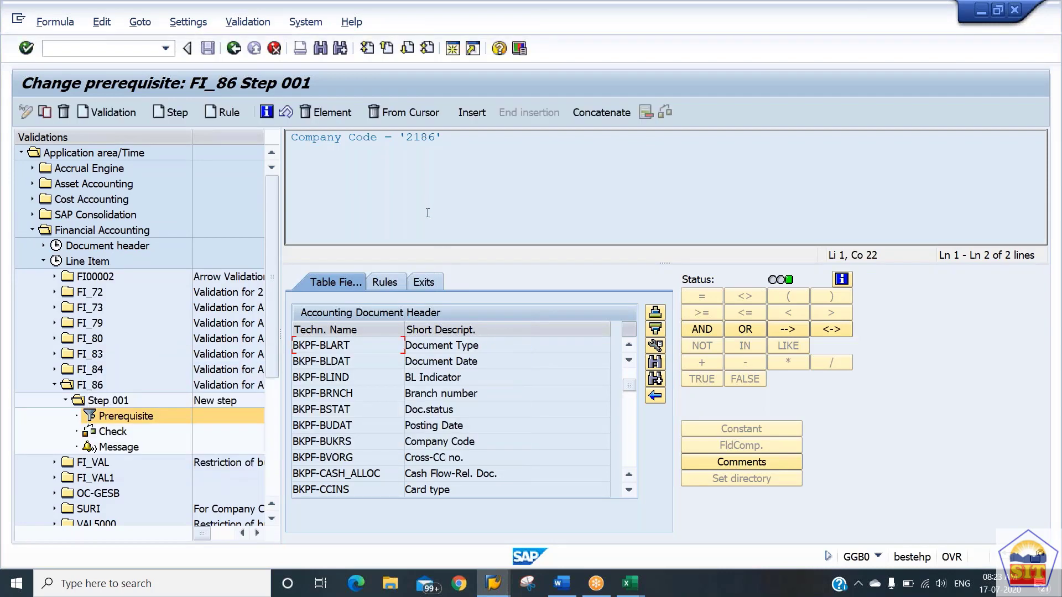
pyautogui.moveTo(458, 139); pyautogui.dragTo(312, 140)
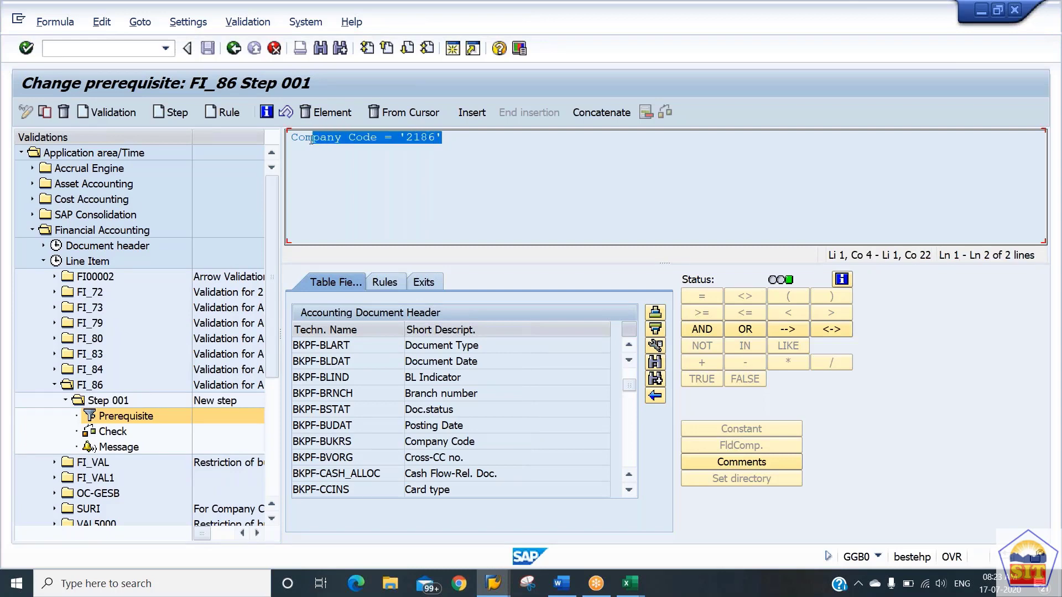
pyautogui.click(479, 142)
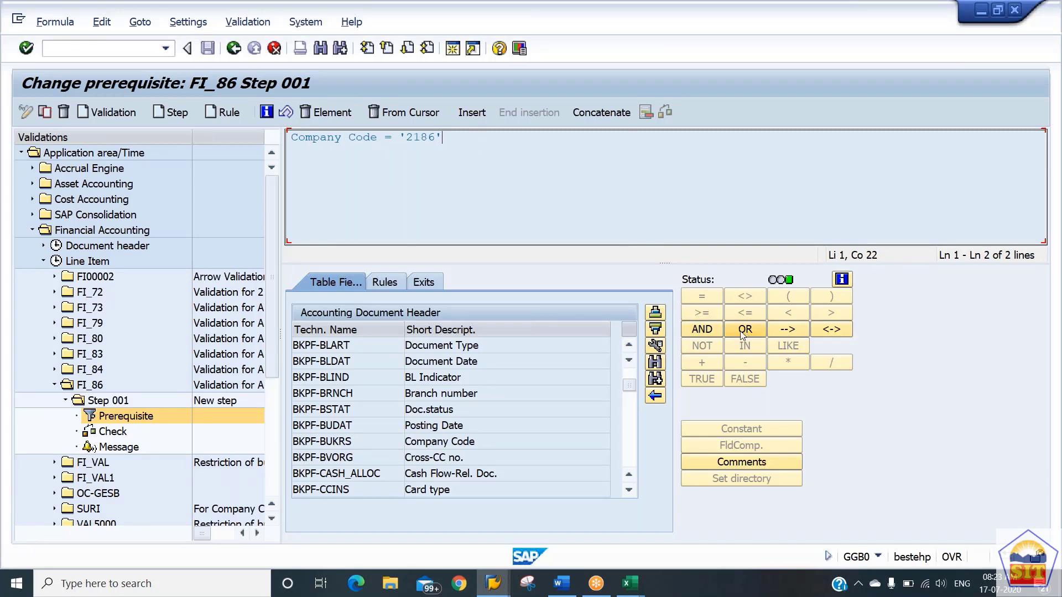
# Extend the prerequisite with AND Document Type (BKPF-BLART) = 'SA', entering SA as a constant.
pyautogui.click(704, 332)
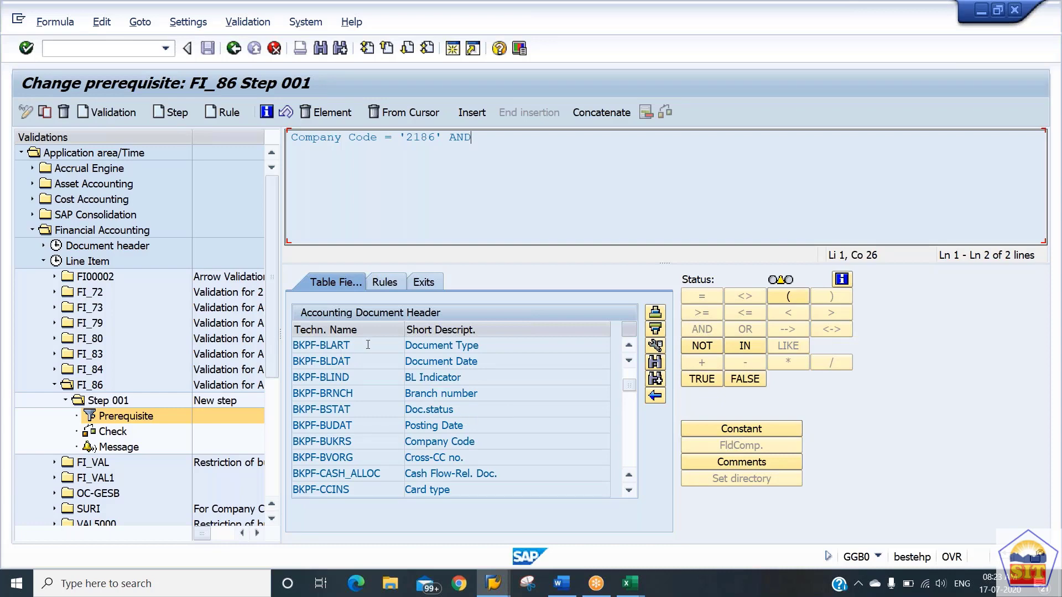
pyautogui.doubleClick(350, 345)
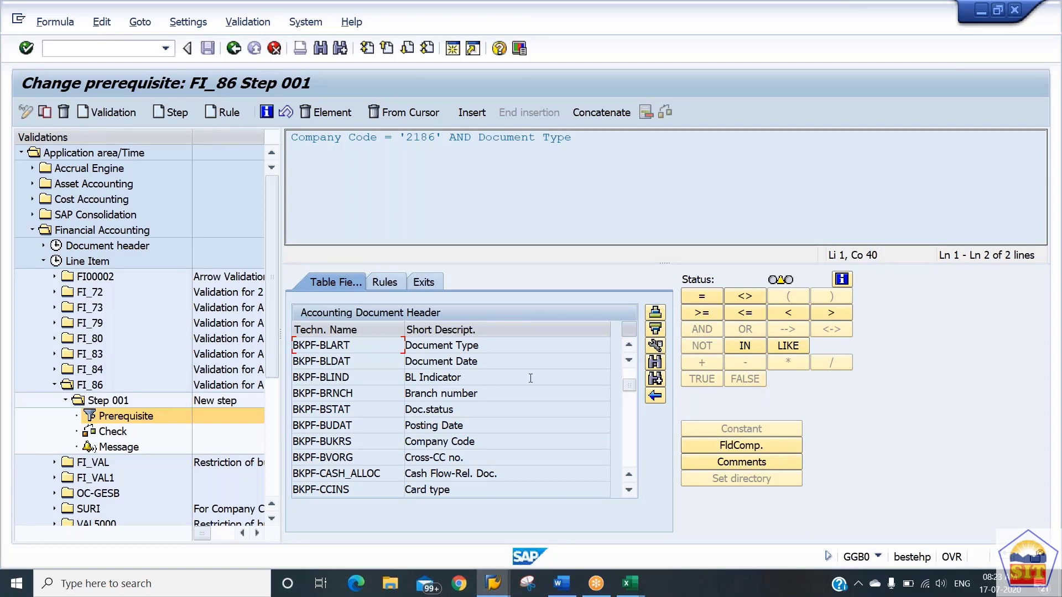
pyautogui.click(705, 295)
pyautogui.click(739, 430)
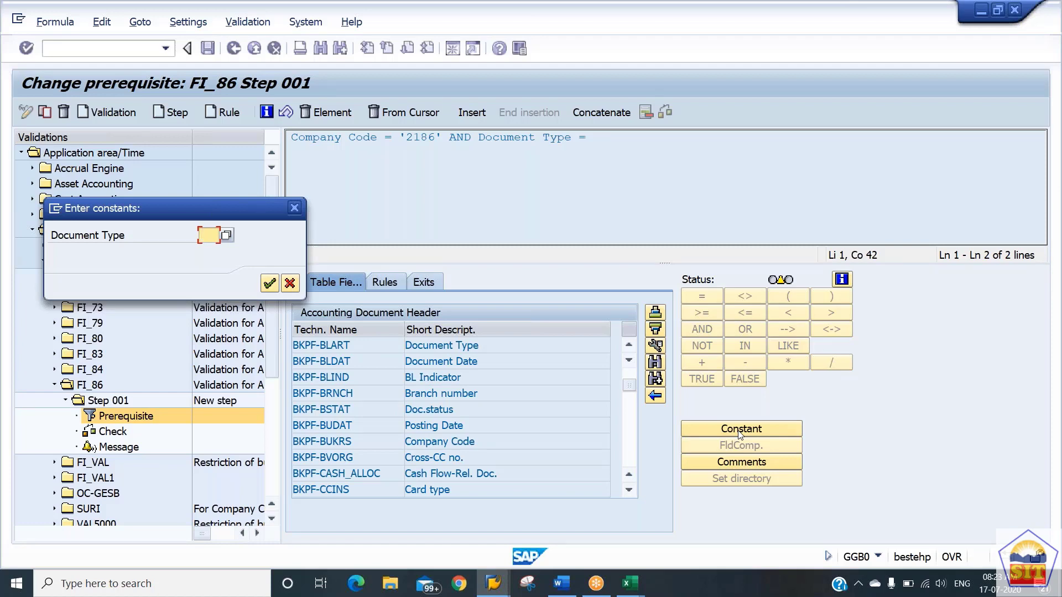
pyautogui.write('SA')
pyautogui.press('Return')
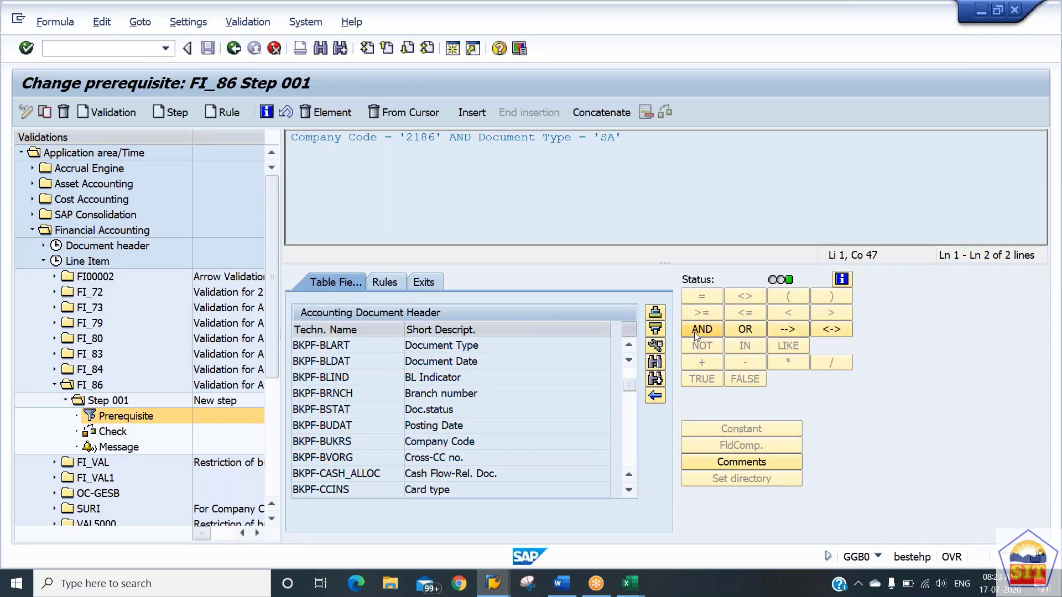
# Append another AND to the prerequisite and search the operand list for "hkont".
pyautogui.click(694, 332)
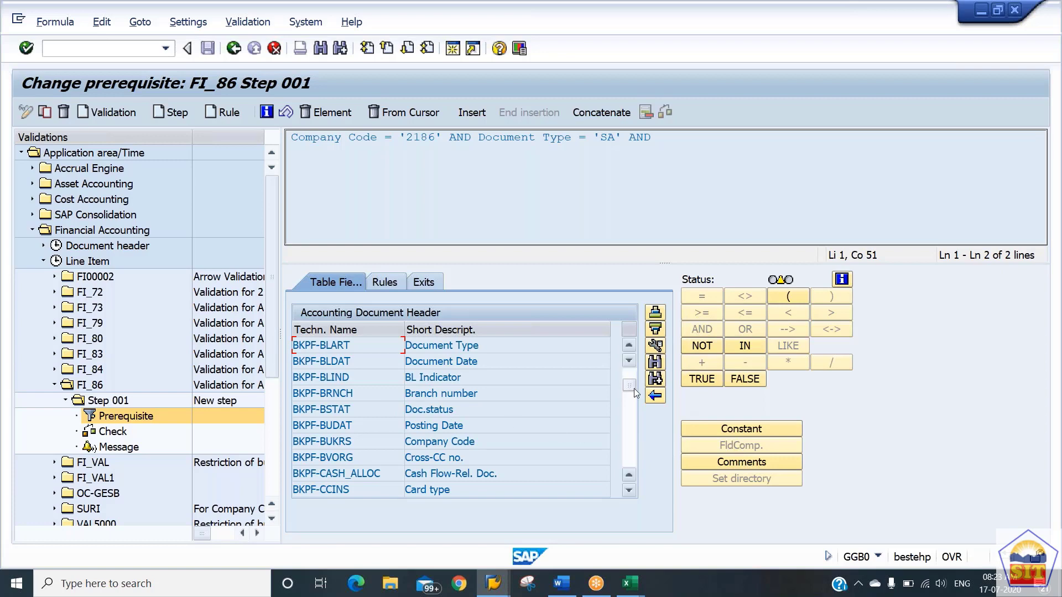
pyautogui.click(655, 363)
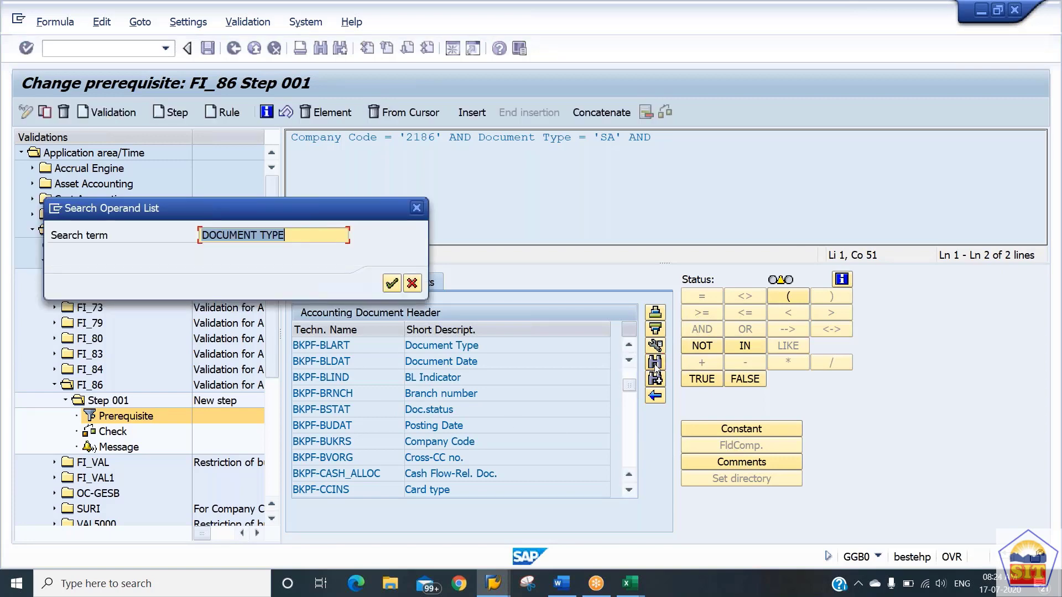
pyautogui.write('hkon')
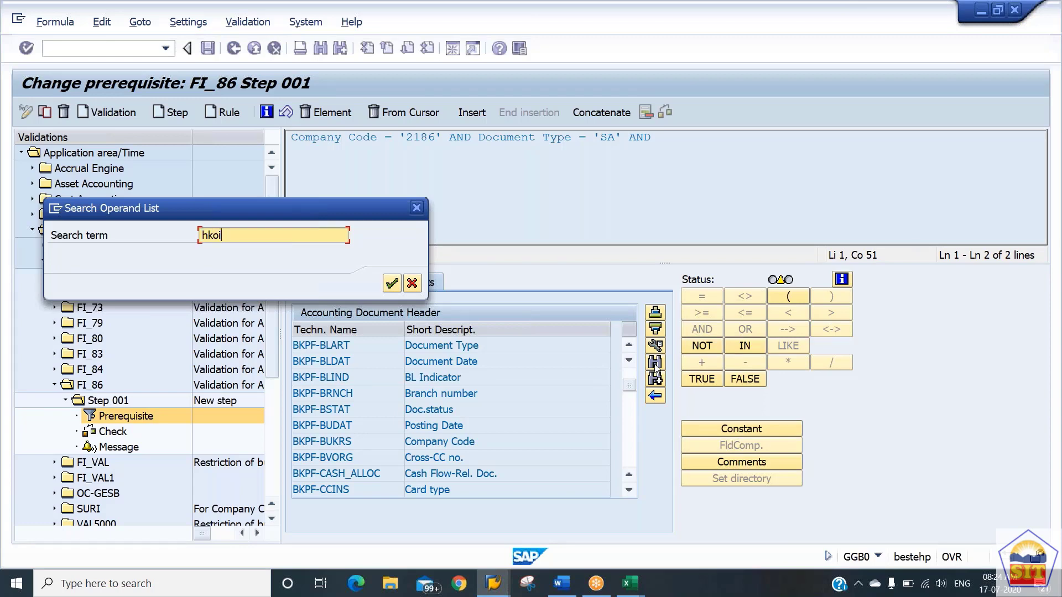
pyautogui.press('BackSpace')
pyautogui.write('ont')
pyautogui.press('BackSpace')
pyautogui.press('BackSpace')
pyautogui.press('BackSpace')
pyautogui.write('nt')
pyautogui.press('Return')
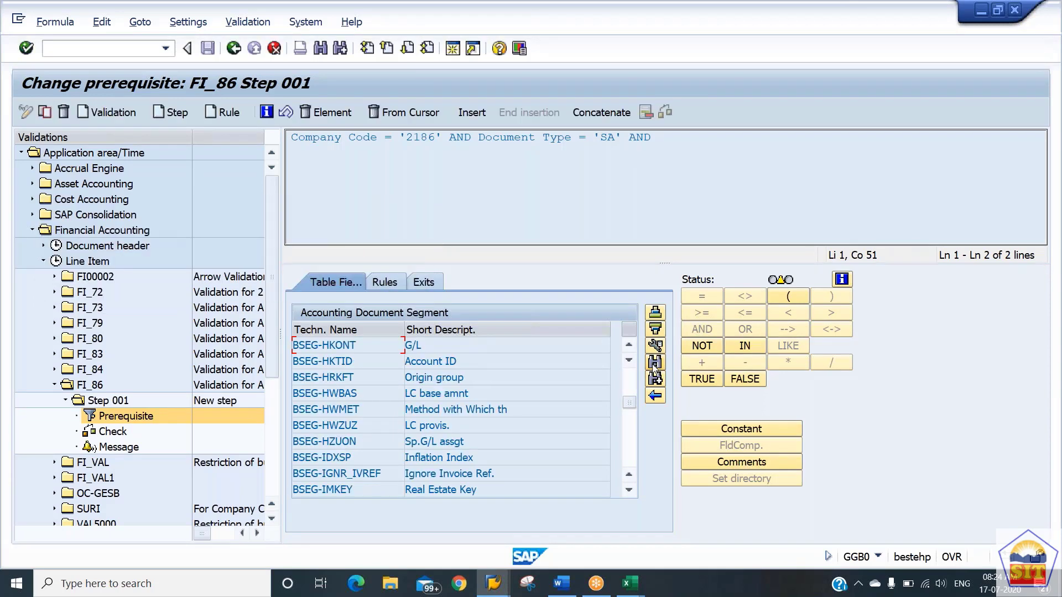
# Complete the prerequisite with the condition G/L (BSEG-HKONT) = '400100', entering 400100 as a constant.
pyautogui.doubleClick(390, 343)
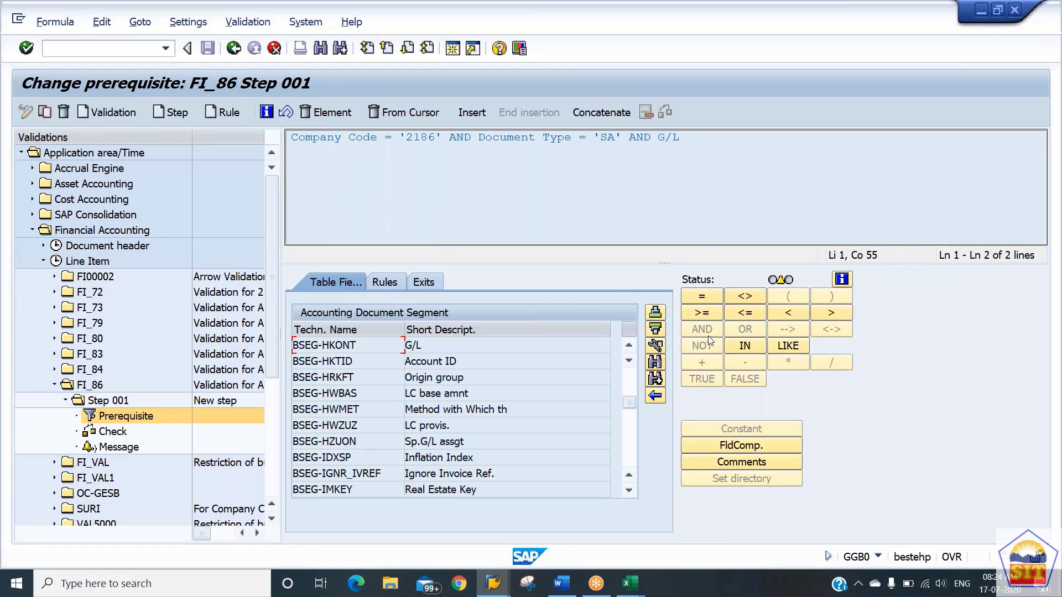
pyautogui.click(701, 296)
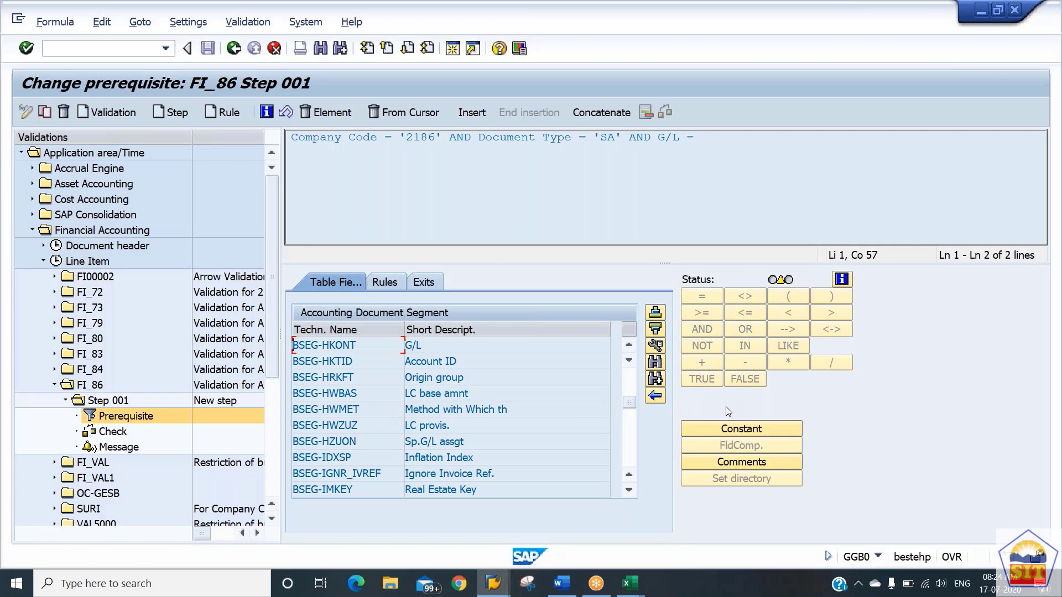
pyautogui.click(750, 432)
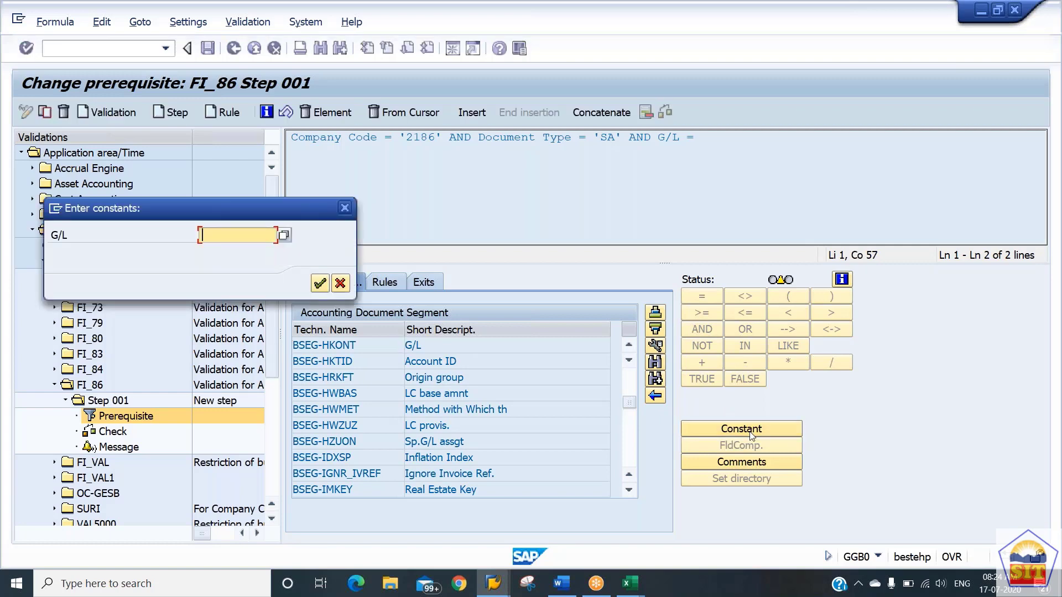
pyautogui.write('400100')
pyautogui.press('Return')
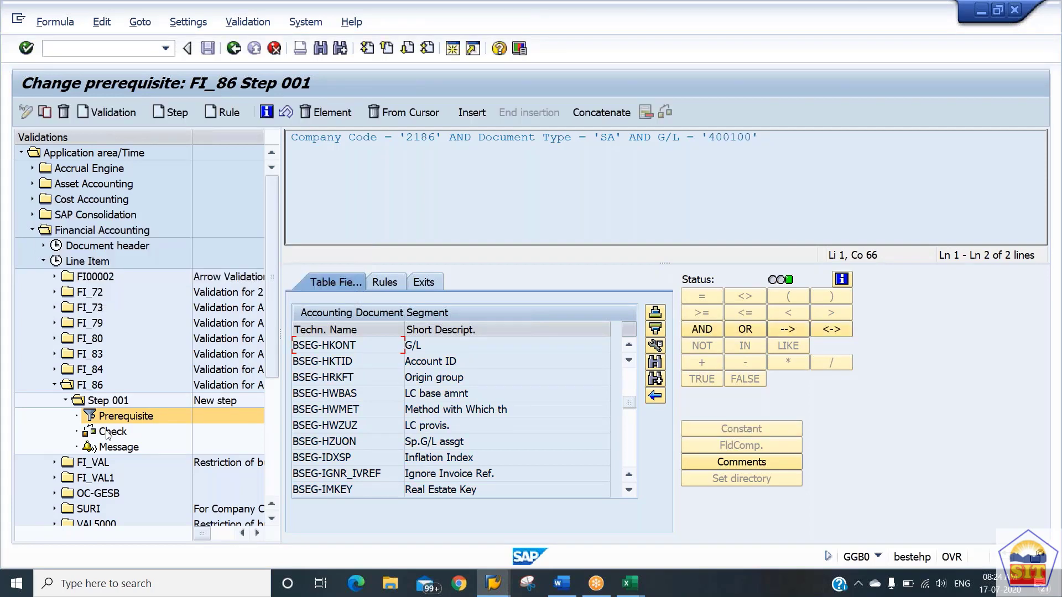
# Open the check of Step 001, search the Accounting Document Segment (BSEG) fields for "wrbtr" and insert the Amount field into the formula.
pyautogui.click(109, 432)
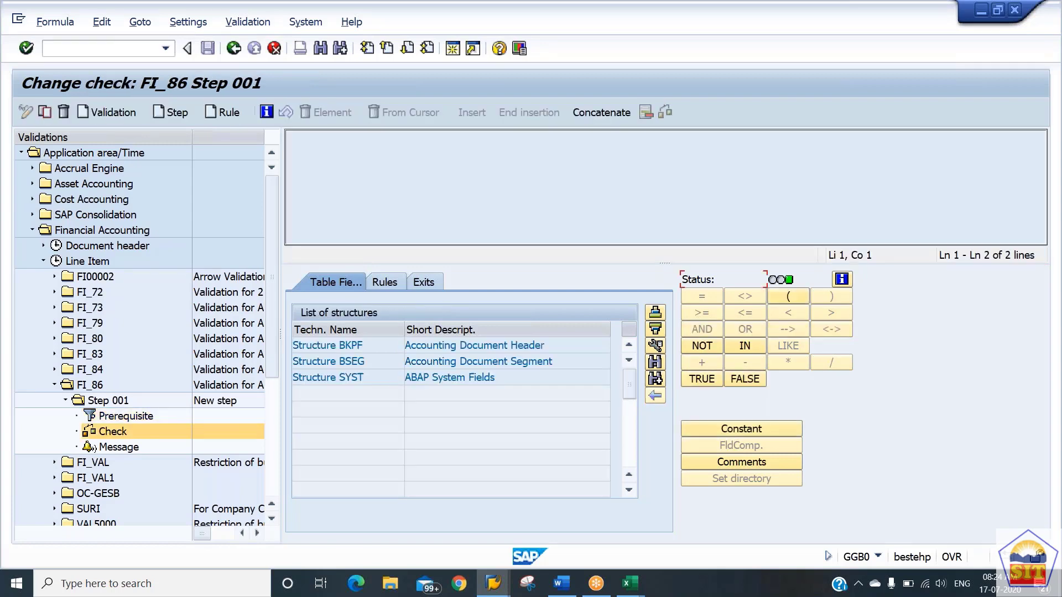
pyautogui.doubleClick(379, 365)
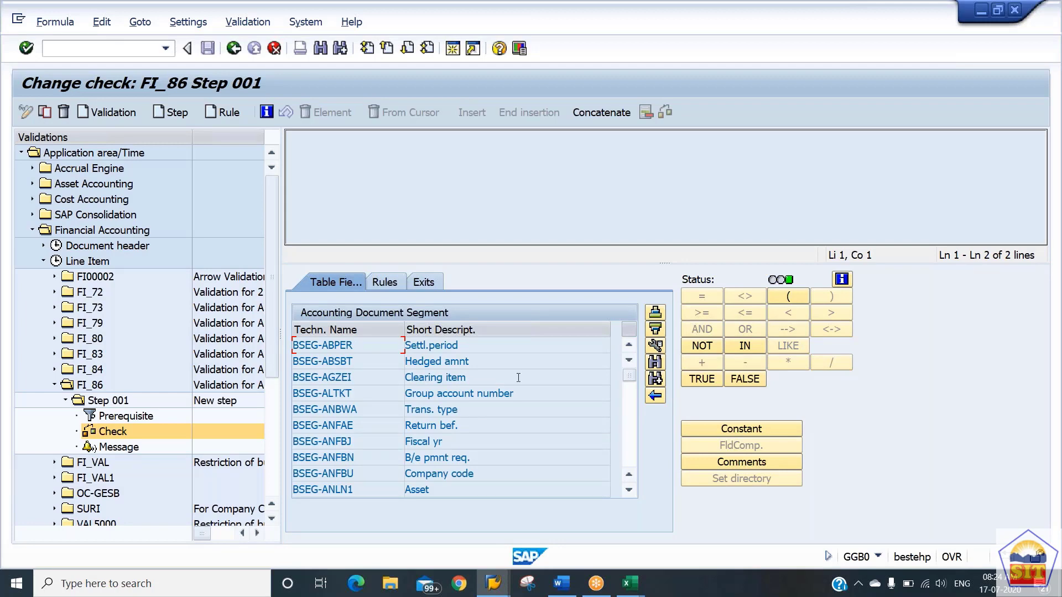
pyautogui.click(654, 362)
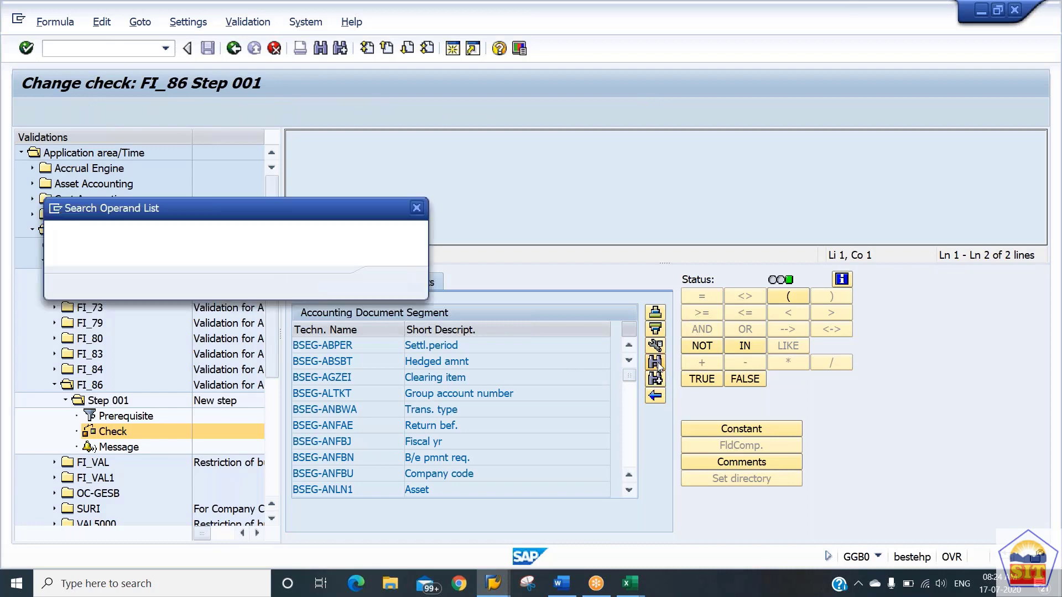
pyautogui.write('wr')
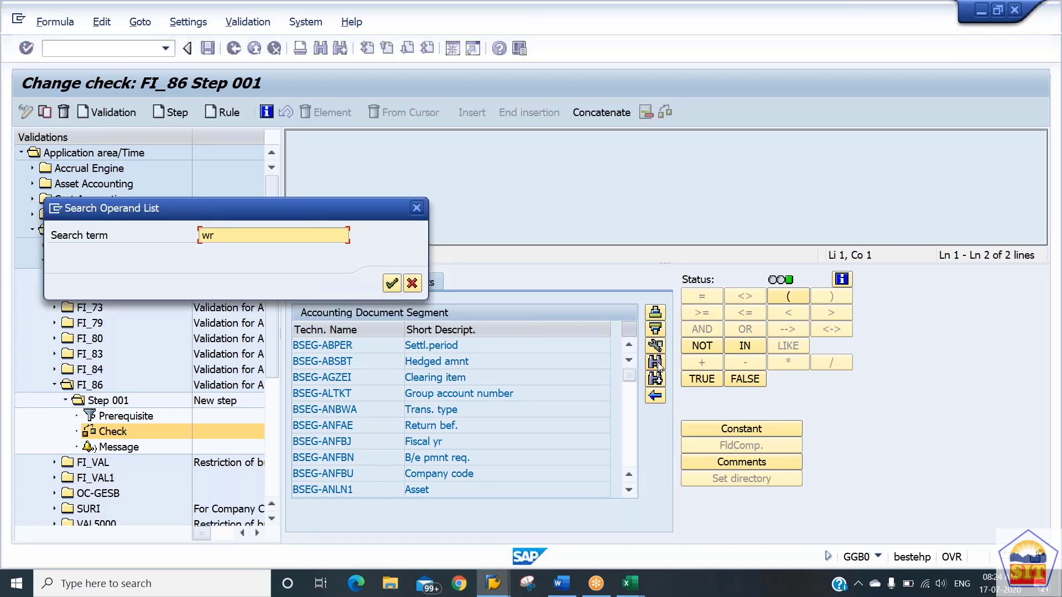
pyautogui.write('btr')
pyautogui.press('Return')
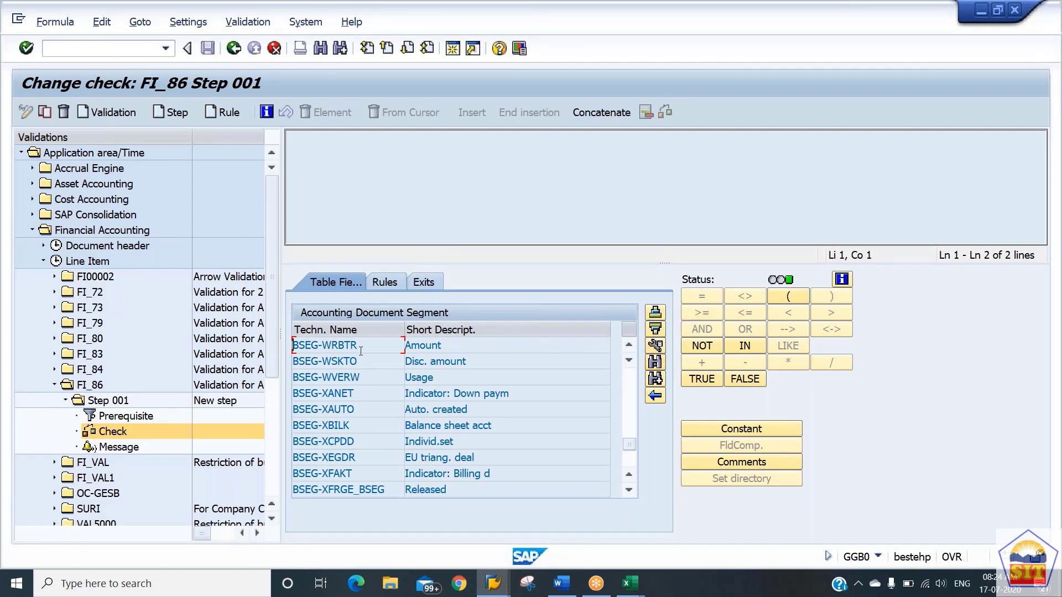
pyautogui.moveTo(360, 345); pyautogui.dragTo(292, 345)
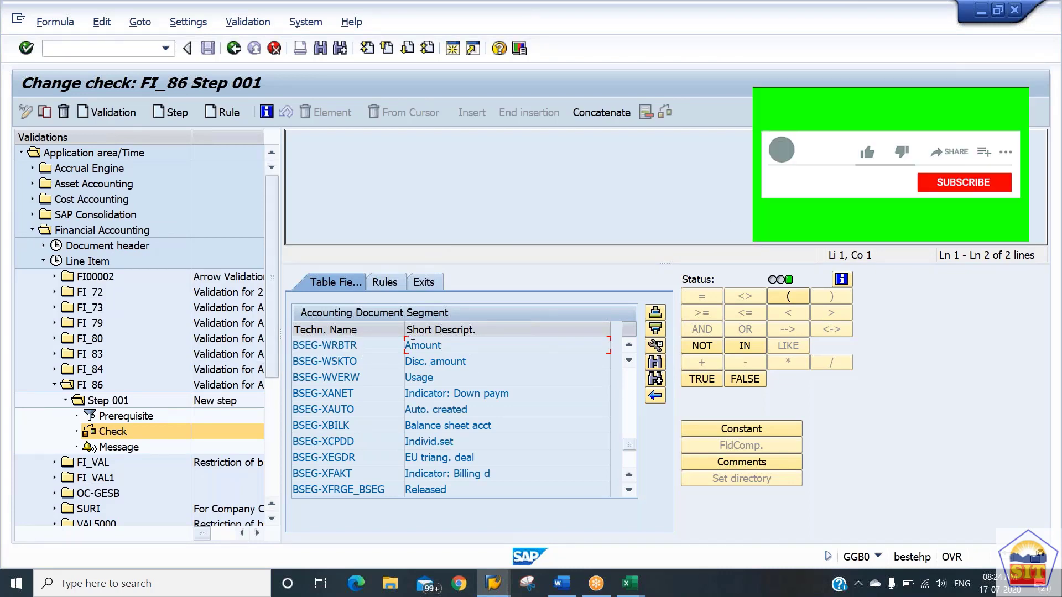
pyautogui.doubleClick(369, 346)
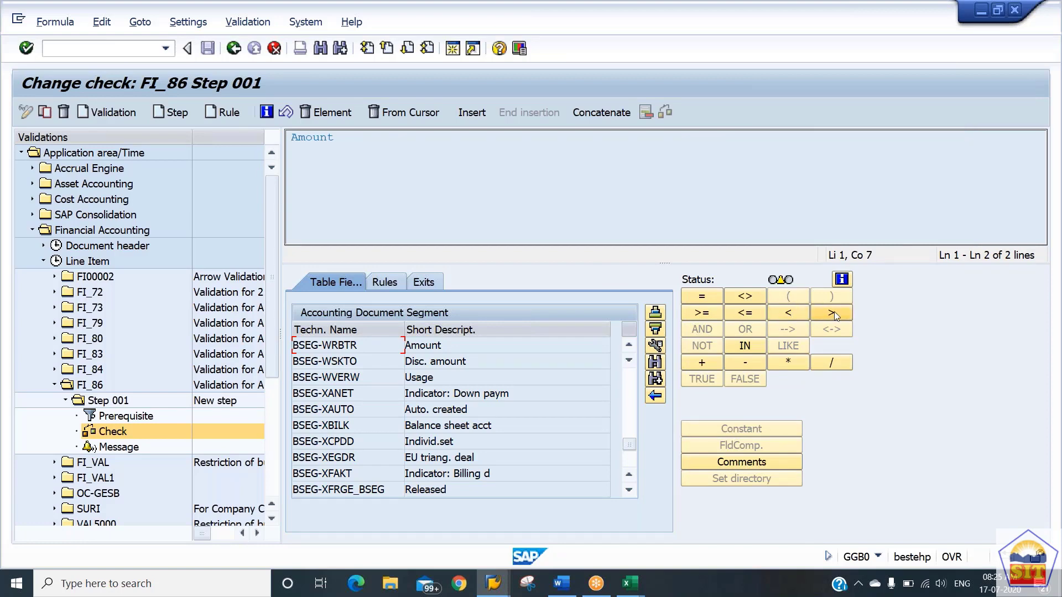
# Switch to the Word document on IDOC and DMEE (APP) Validation and Substitution and read its example prerequisite and amount check.
pyautogui.hotkey('alt', 'Tab')
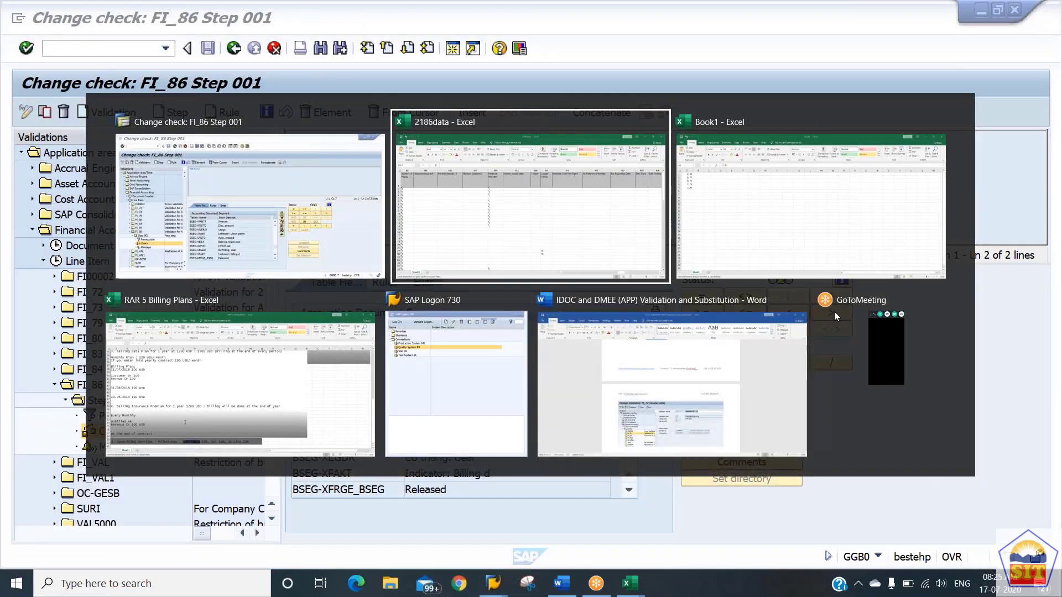
pyautogui.hotkey('alt', 'Tab')
pyautogui.hotkey('alt', 'Tab')
pyautogui.hotkey('alt', 'Tab')
pyautogui.hotkey('alt', 'Tab')
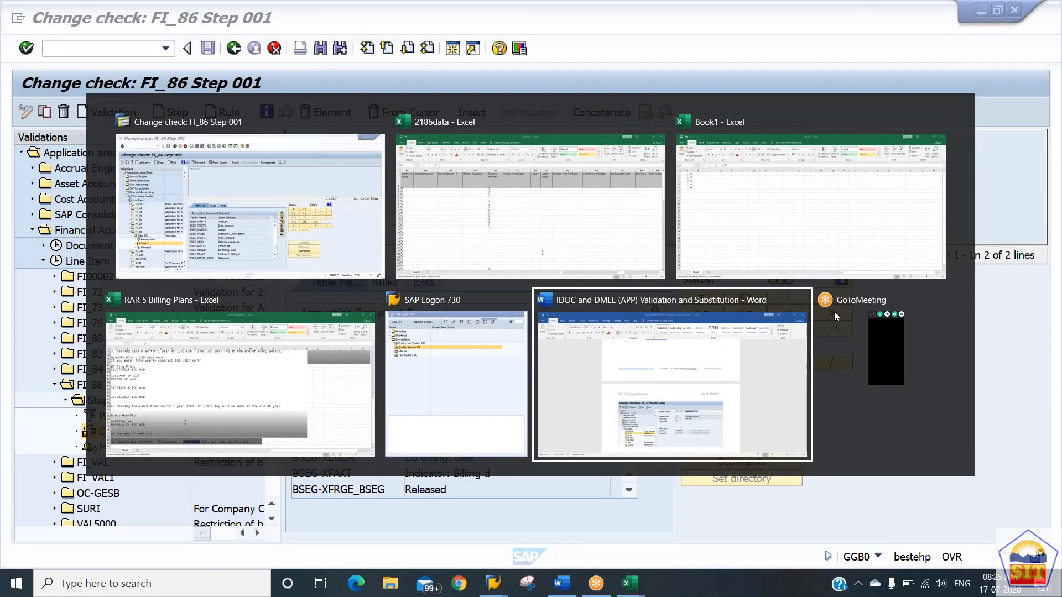
pyautogui.hotkey('alt', 'Tab')
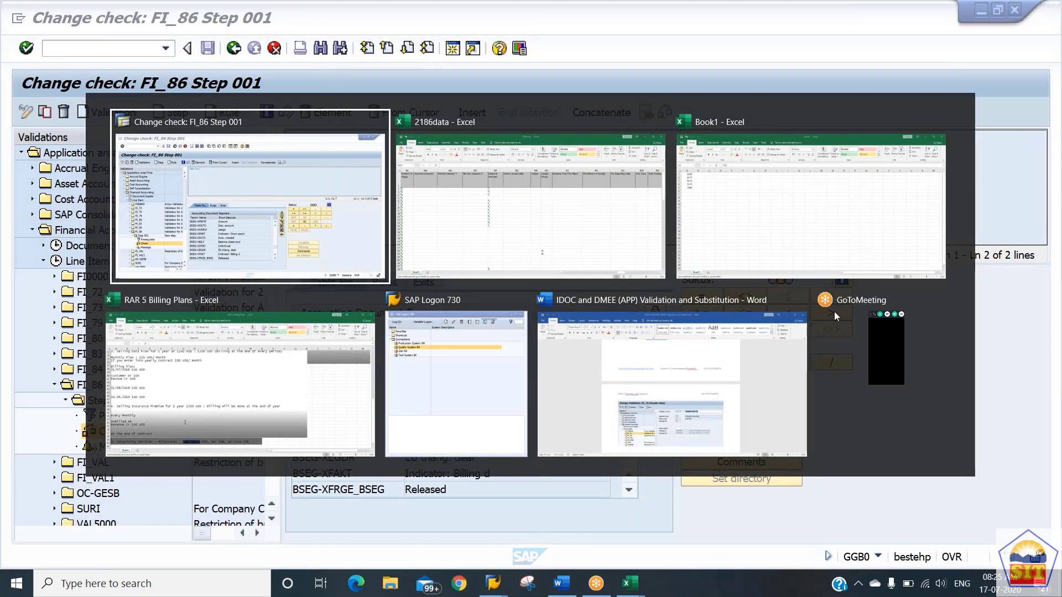
pyautogui.hotkey('alt', 'Tab')
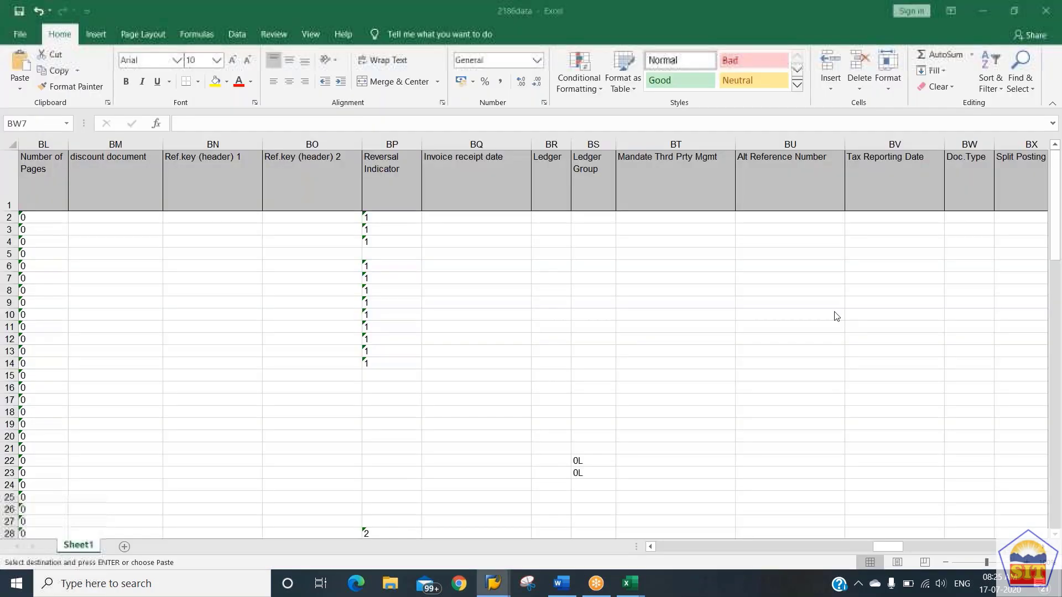
pyautogui.hotkey('alt', 'Tab')
pyautogui.hotkey('alt', 'Tab')
pyautogui.hotkey('alt', 'Tab')
pyautogui.hotkey('alt', 'Tab')
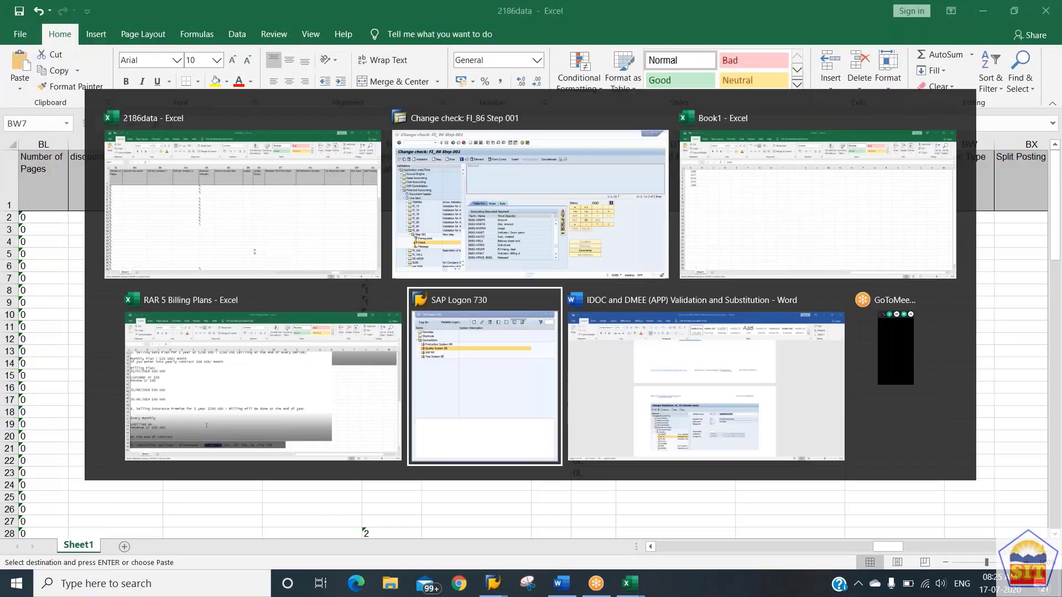
pyautogui.hotkey('alt', 'Tab')
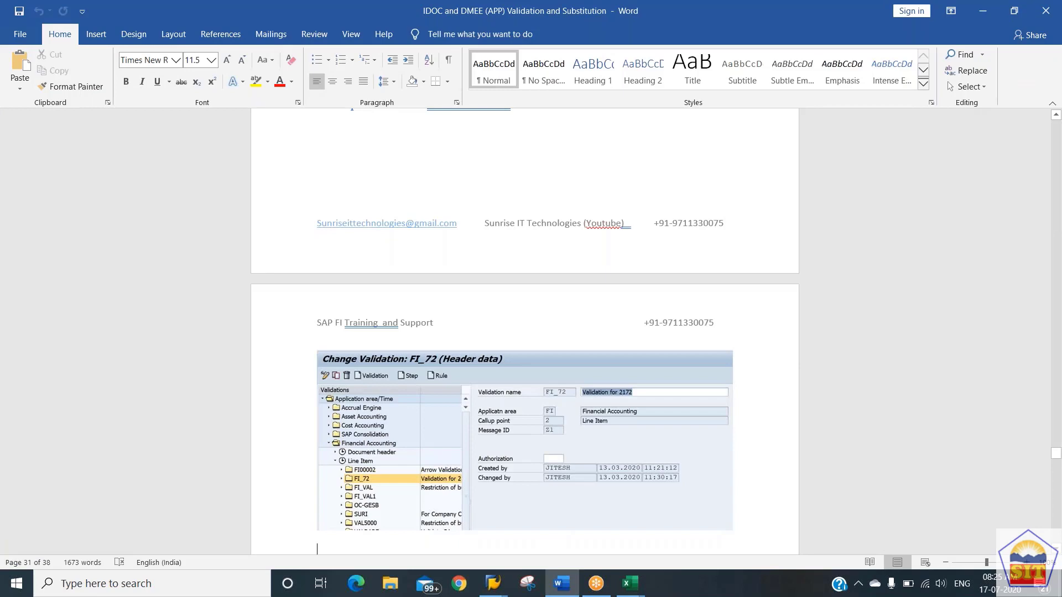
pyautogui.scroll(-15, 524, 332)
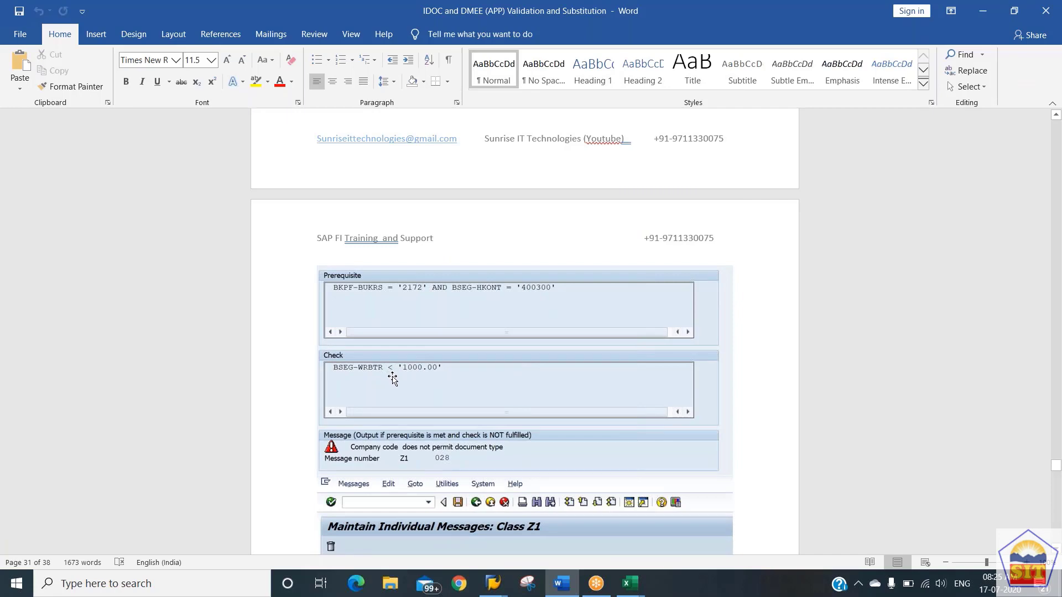
# Return to SAP and complete the Step 001 check as Amount < '1000.00', entering 1000 as a constant.
pyautogui.hotkey('alt', 'Tab')
pyautogui.hotkey('alt', 'Tab')
pyautogui.press('Tab')
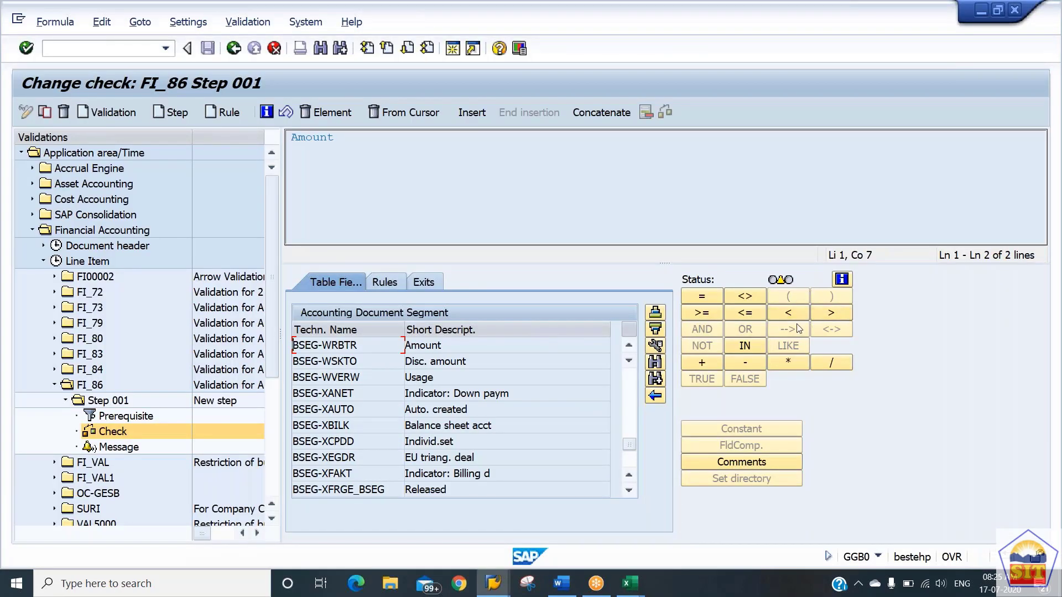
pyautogui.click(793, 316)
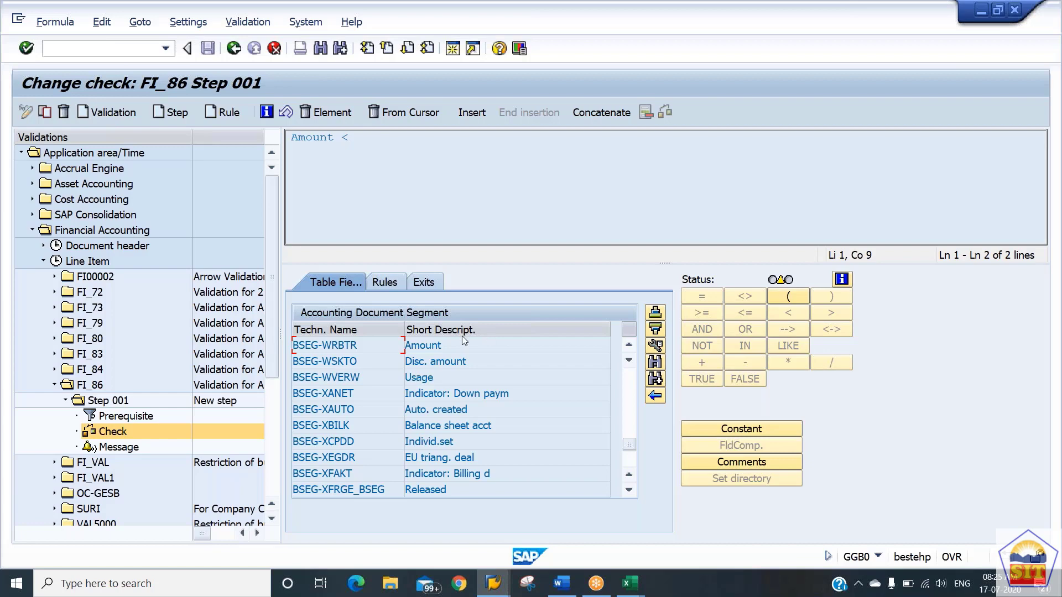
pyautogui.click(741, 430)
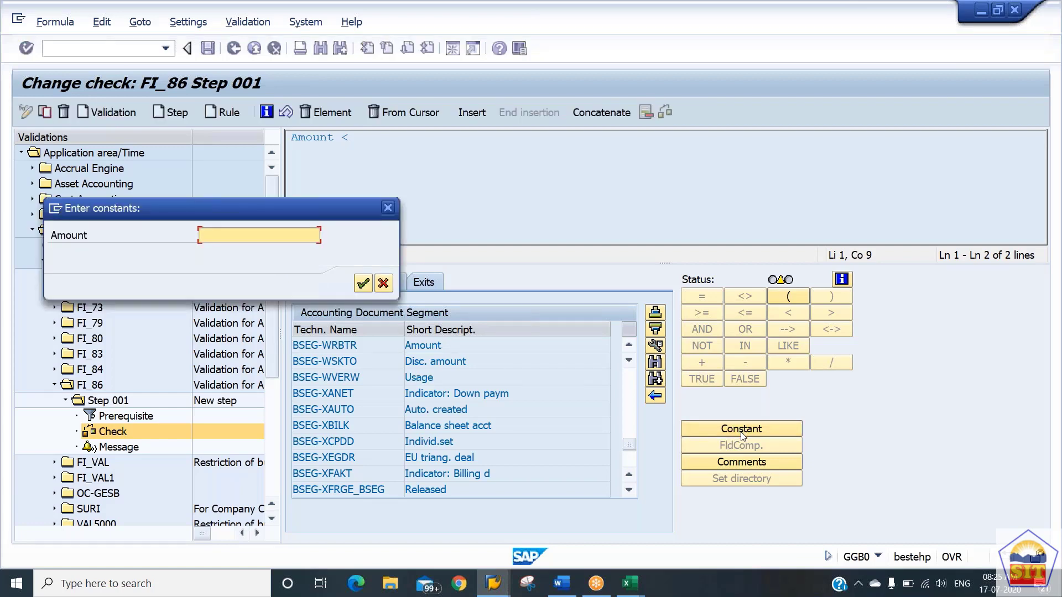
pyautogui.write('1000')
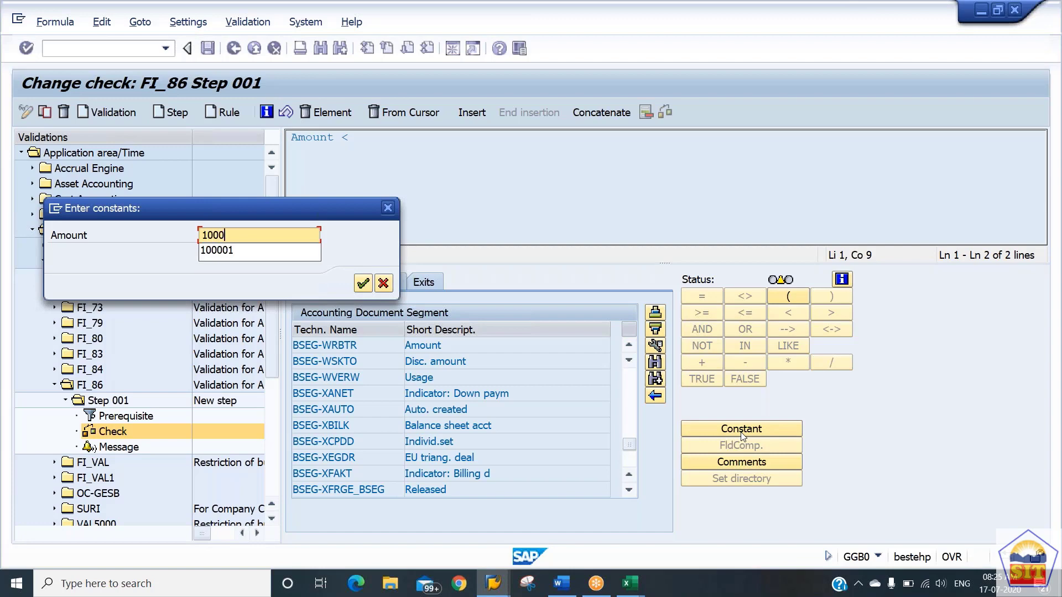
pyautogui.press('Return')
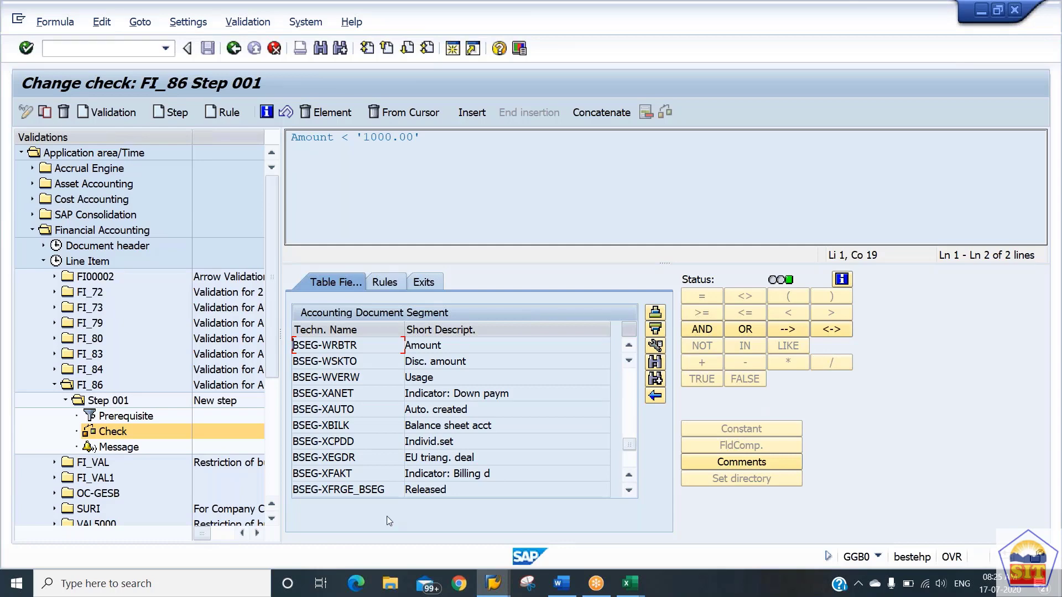
# Open the message of validation FI_86 Step 001 and review the available message types, keeping type E.
pyautogui.doubleClick(118, 447)
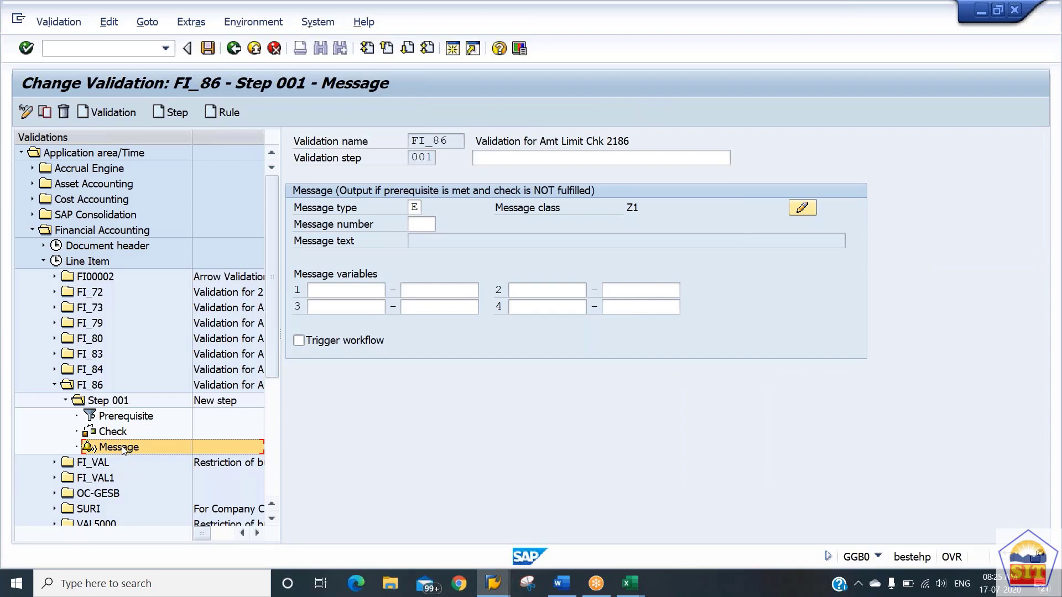
pyautogui.click(415, 207)
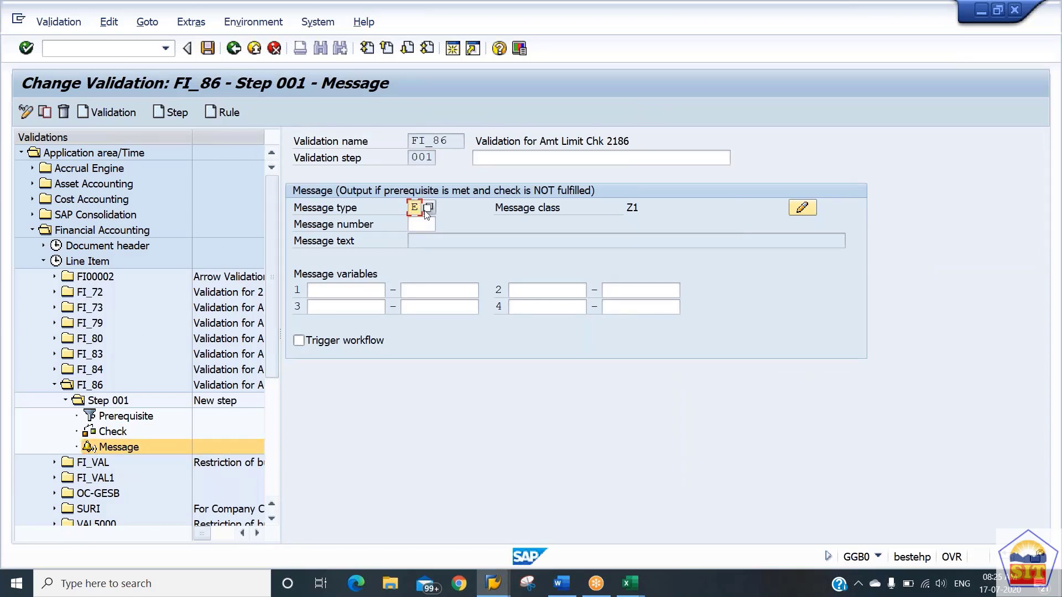
pyautogui.click(428, 209)
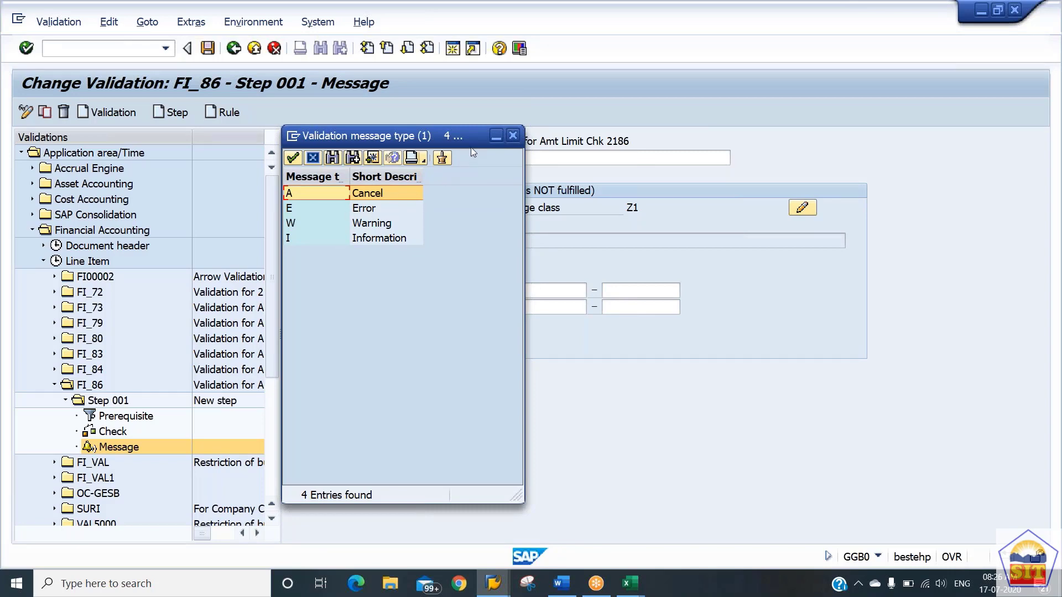
pyautogui.click(513, 137)
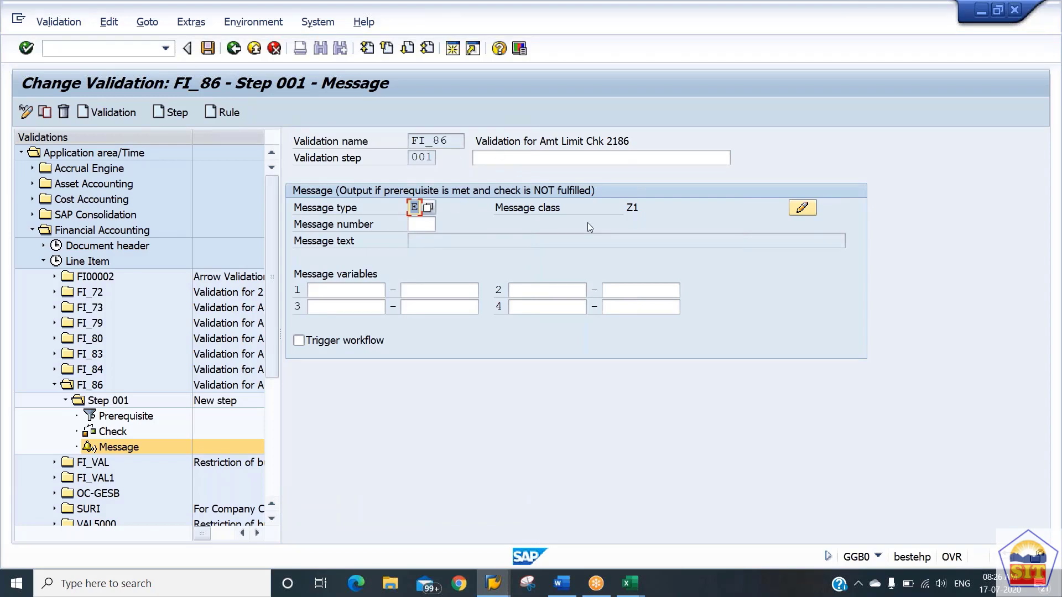
# Open message class Z1 for maintenance, go to the next free number and edit message 040 in the original language.
pyautogui.moveTo(641, 205); pyautogui.dragTo(619, 210)
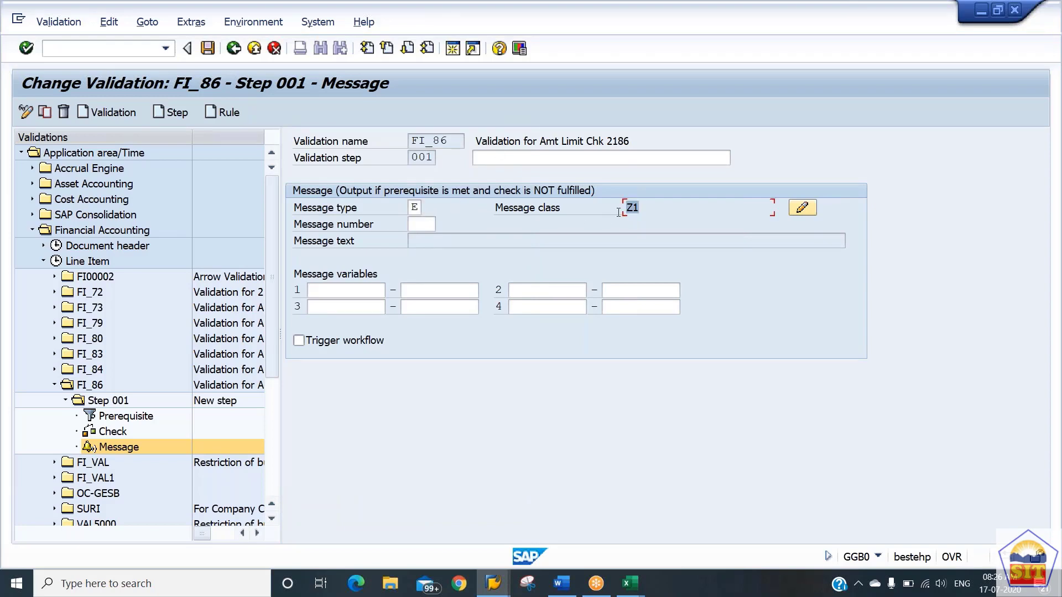
pyautogui.click(798, 212)
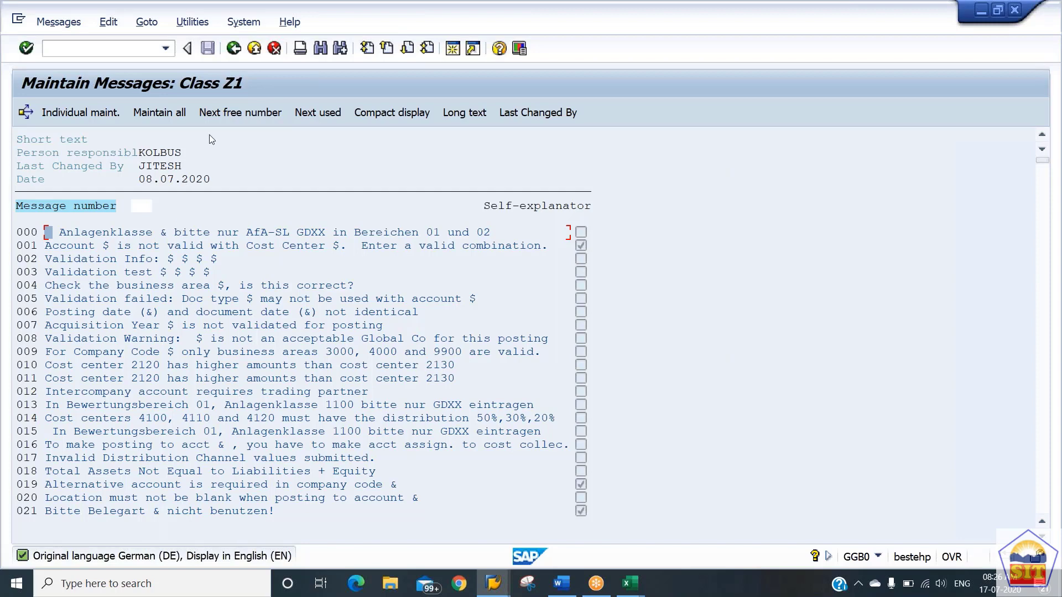
pyautogui.click(240, 114)
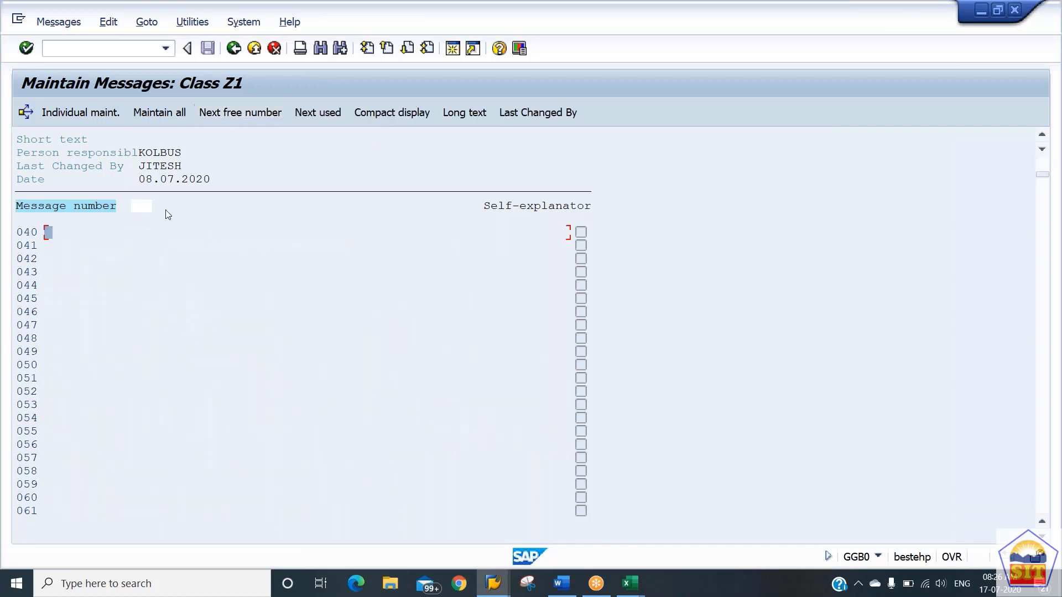
pyautogui.doubleClick(52, 234)
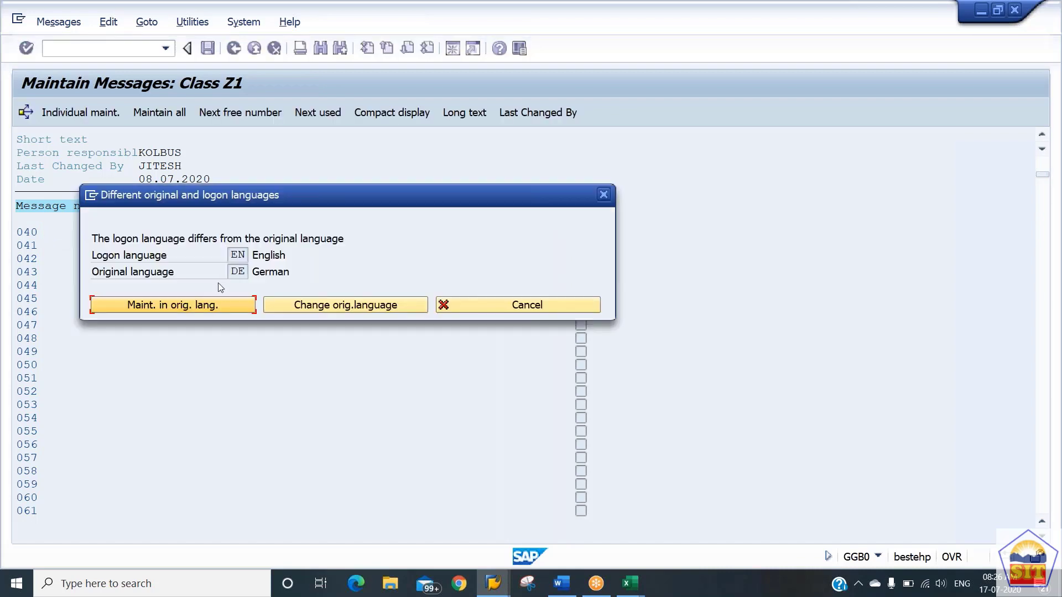
pyautogui.click(145, 311)
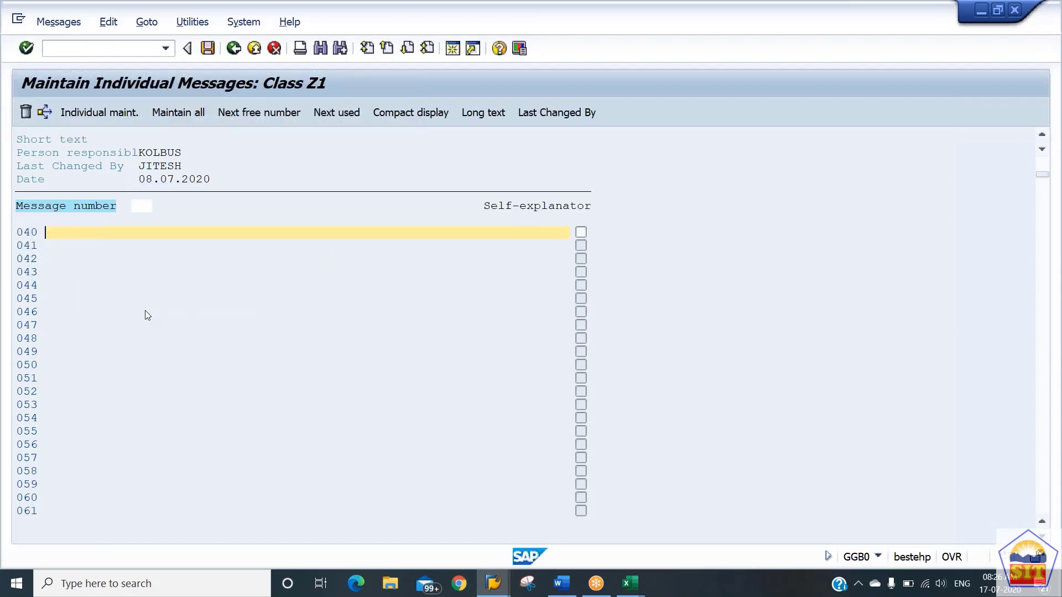
# Enter "In GL 400100 Amount Limit is Only USD 1000.00" as the text of message 040 and copy that text.
pyautogui.hotkey('alt', 'Tab')
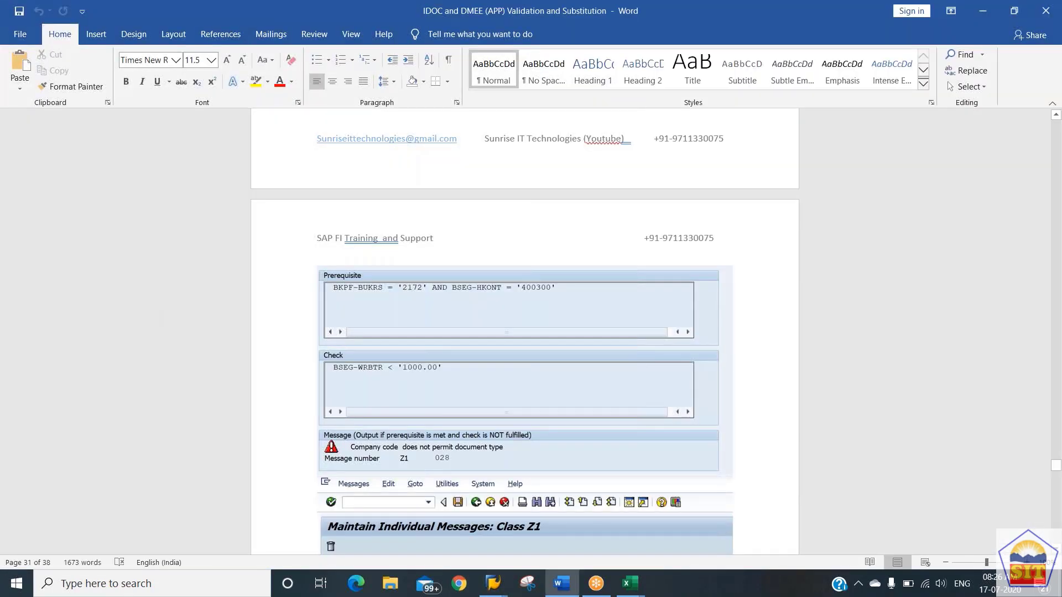
pyautogui.hotkey('alt', 'Tab')
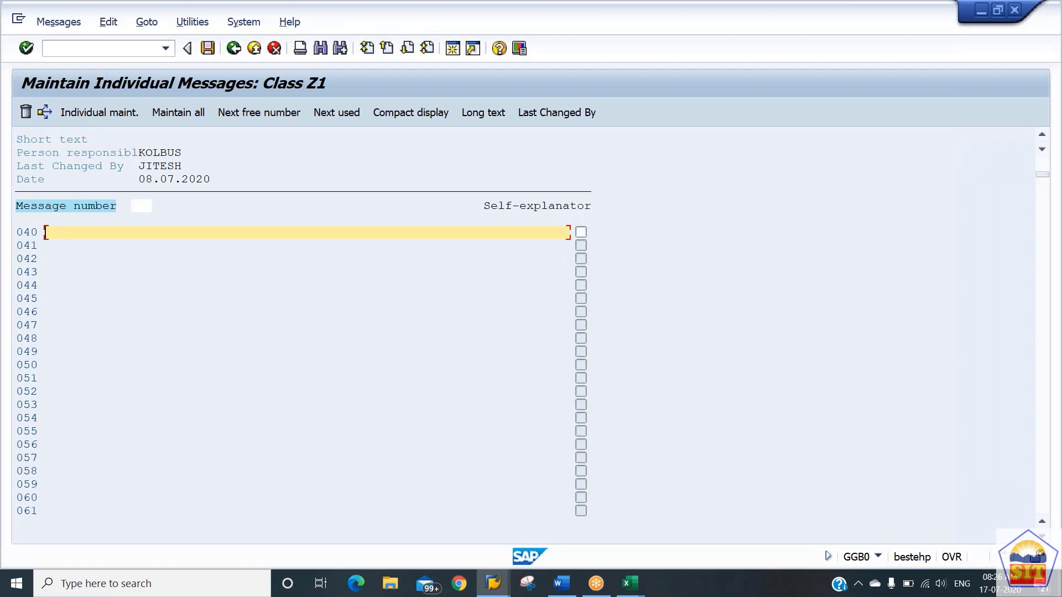
pyautogui.write('In GL 400100 Amount Limit is')
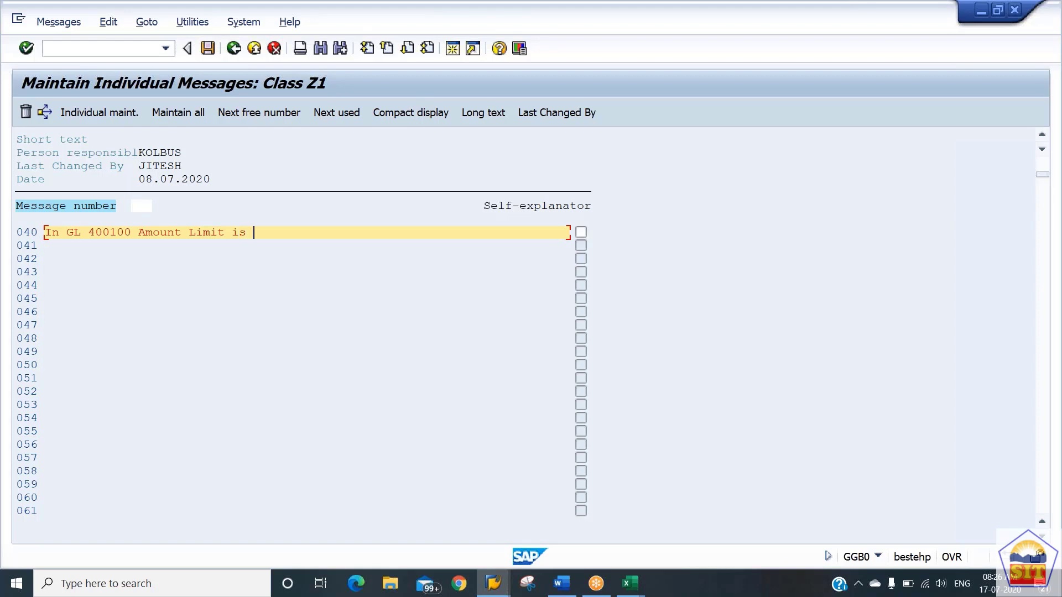
pyautogui.write(' Only USD 1000.00')
pyautogui.moveTo(46, 232); pyautogui.dragTo(369, 232)
pyautogui.hotkey('ctrl', 'c')
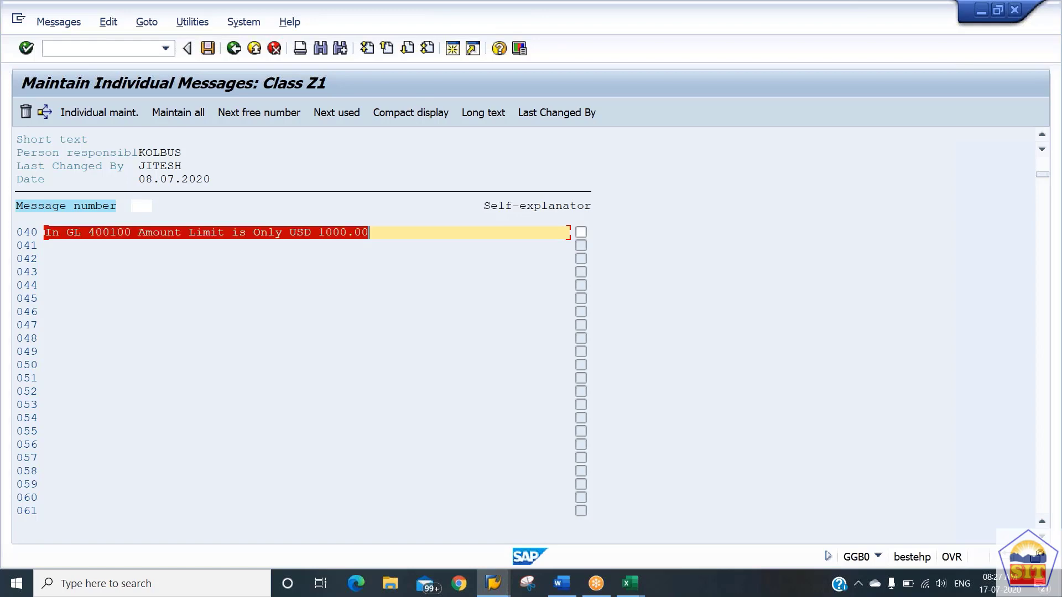
pyautogui.click(369, 233)
pyautogui.click(142, 312)
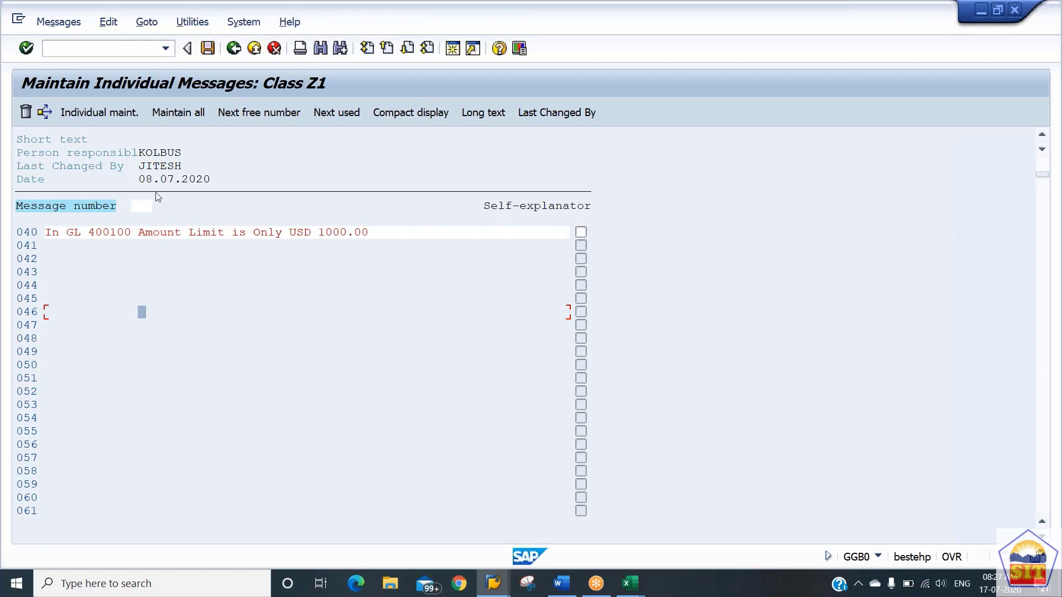
# Save message 040 and open its translation from German (DE) to English (EN).
pyautogui.click(193, 25)
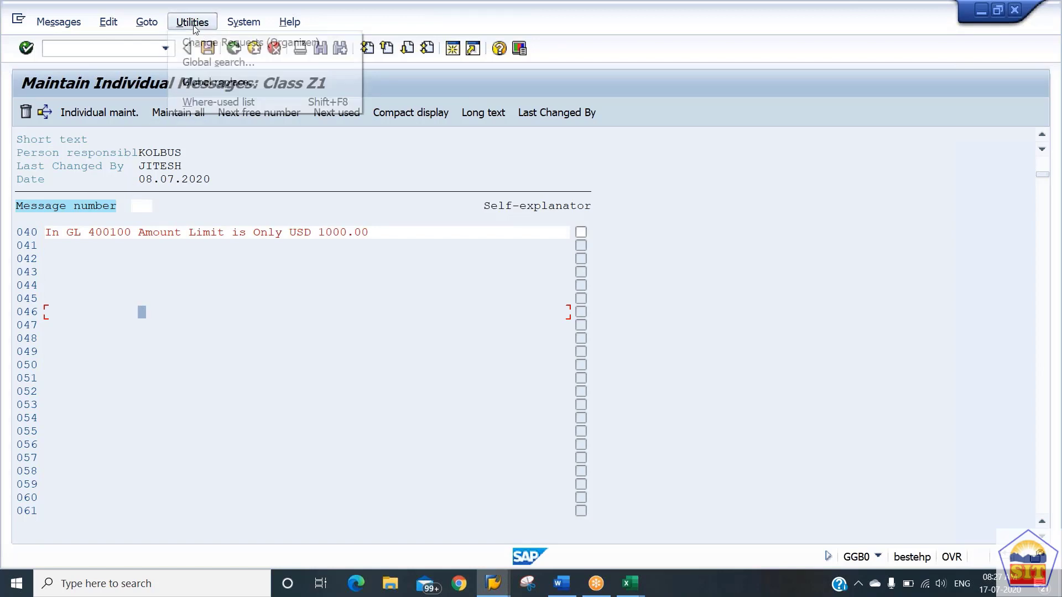
pyautogui.moveTo(147, 22)
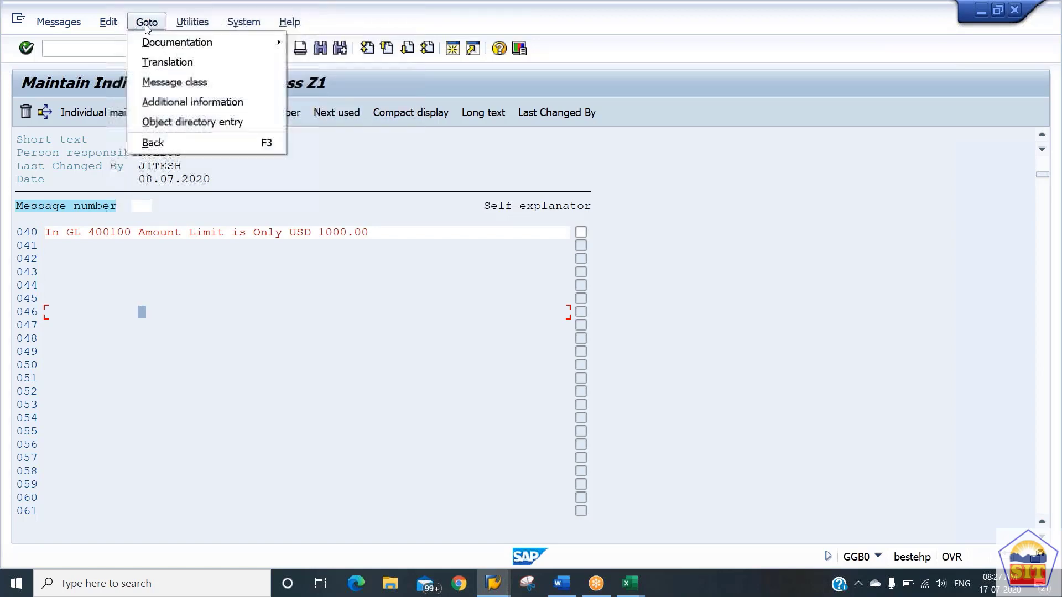
pyautogui.click(161, 65)
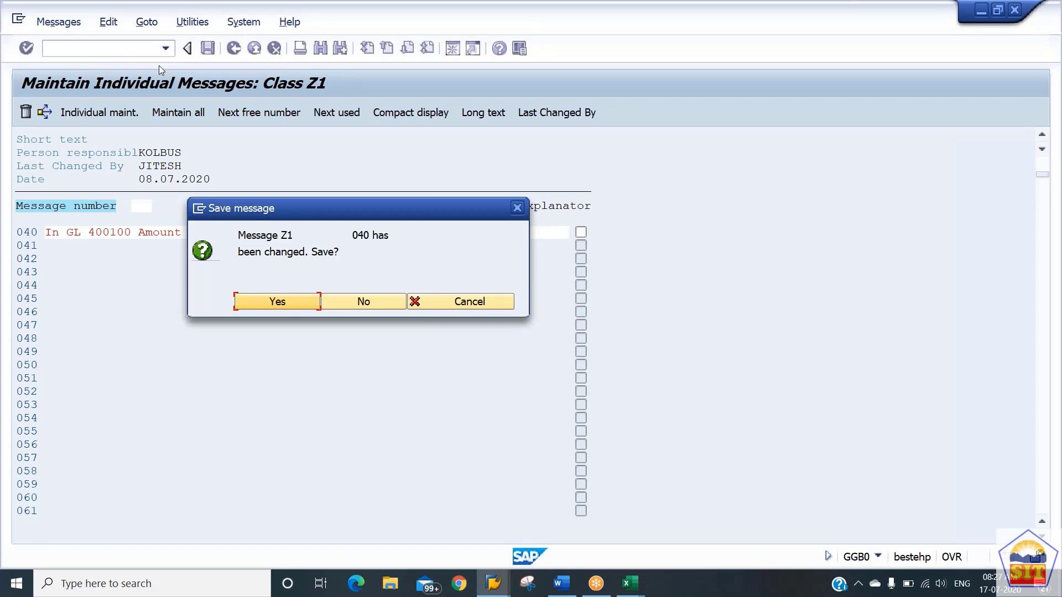
pyautogui.click(280, 305)
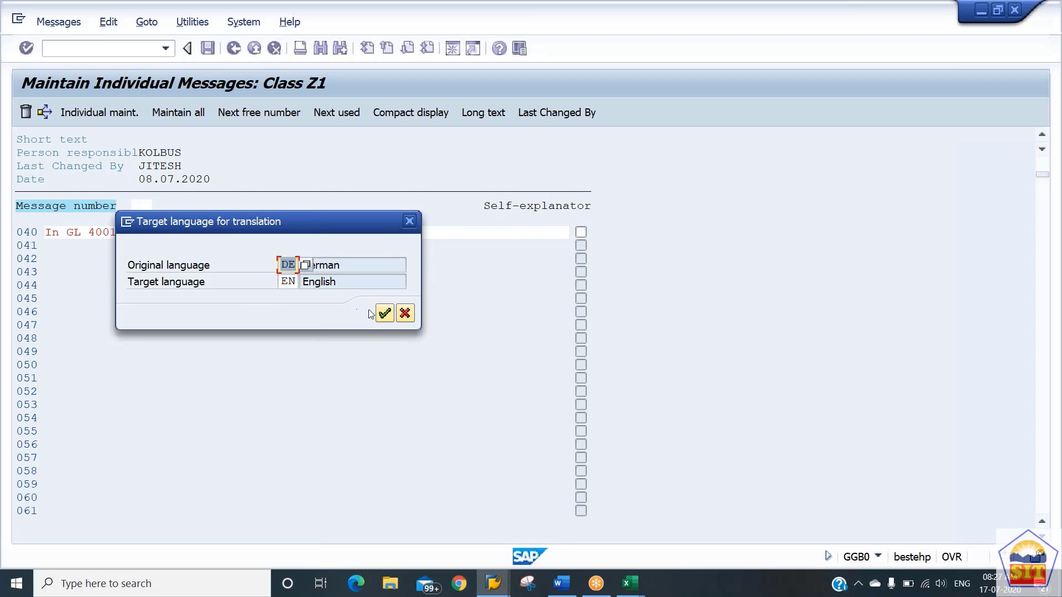
pyautogui.click(389, 321)
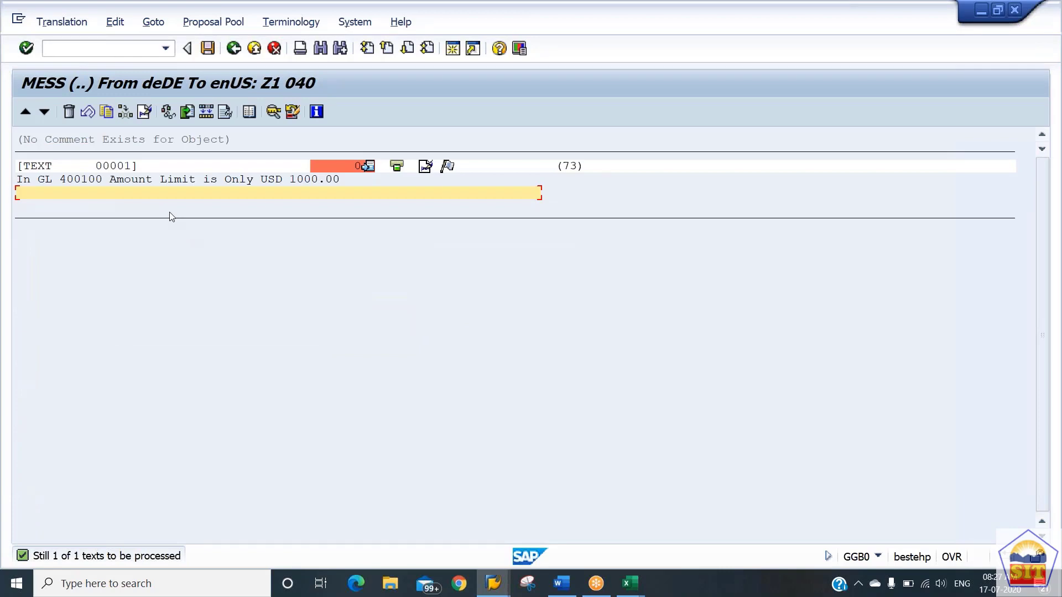
# Paste the copied text as the English translation of message 040, save it and return to the Step 001 message.
pyautogui.hotkey('ctrl', 'v')
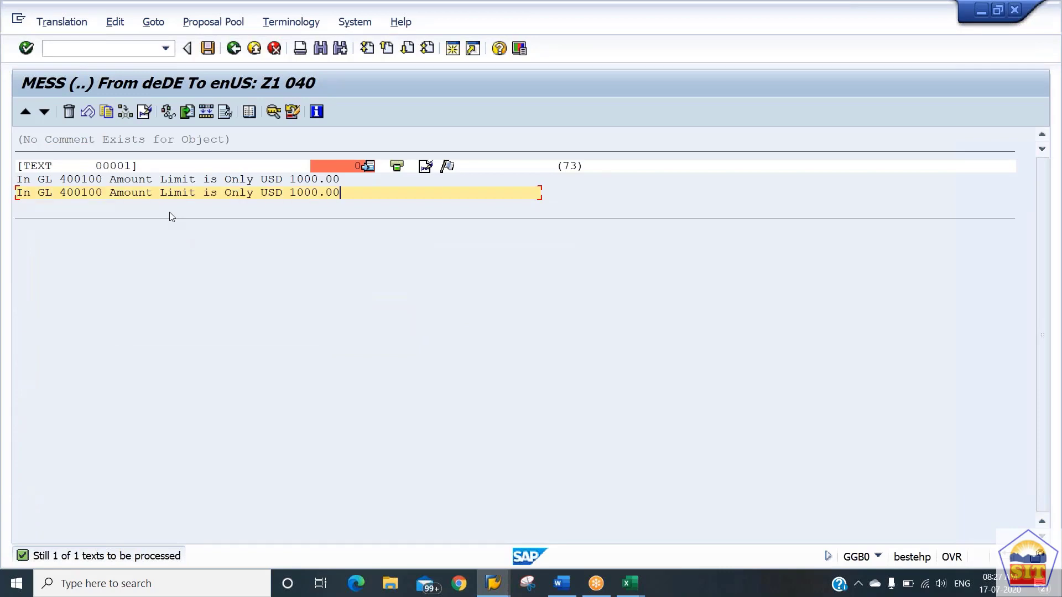
pyautogui.click(210, 51)
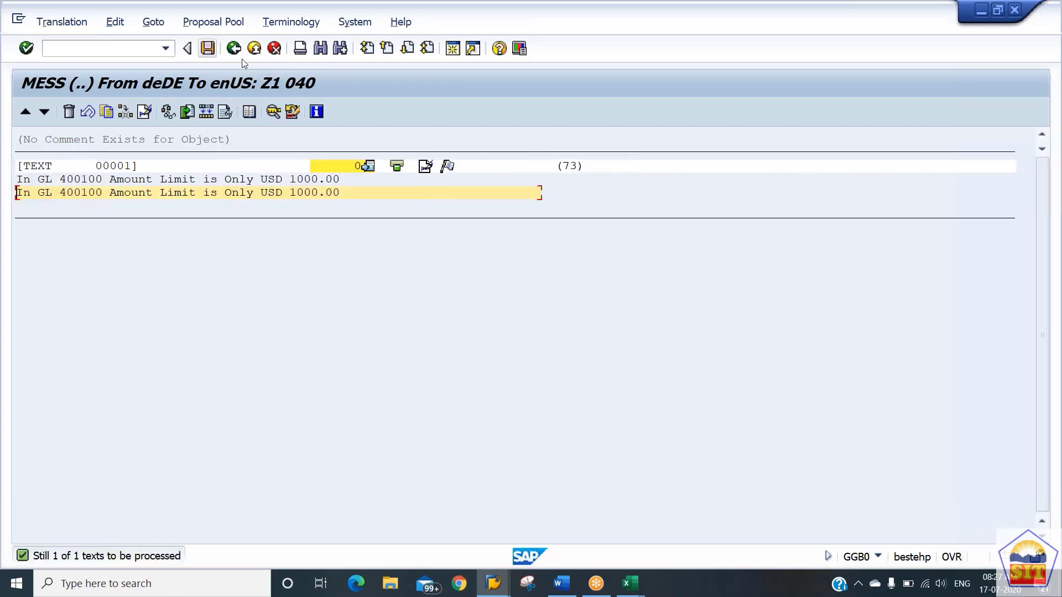
pyautogui.click(237, 53)
pyautogui.click(234, 50)
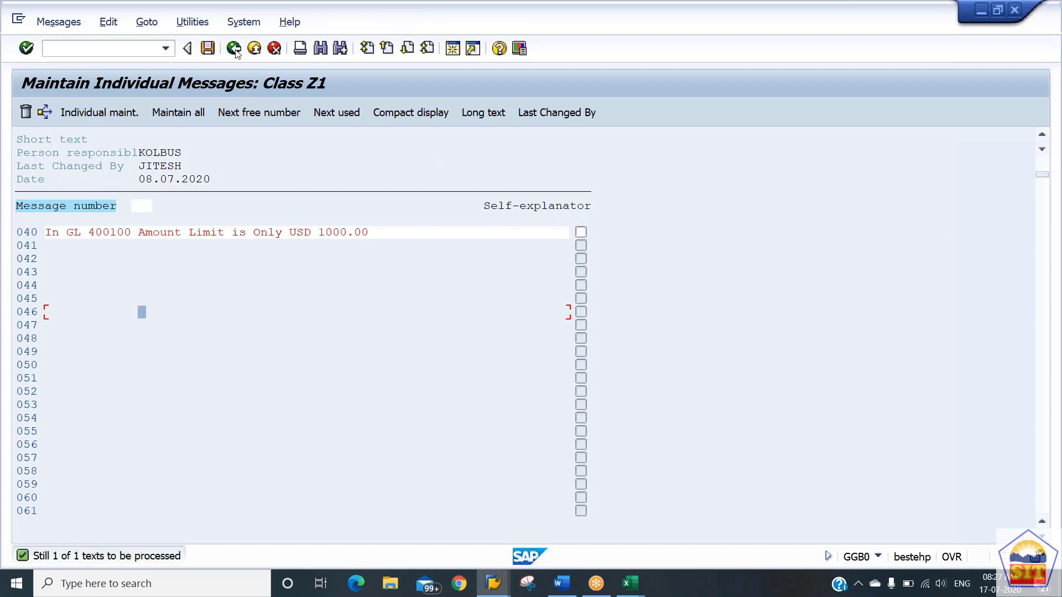
pyautogui.click(235, 51)
pyautogui.press('Return')
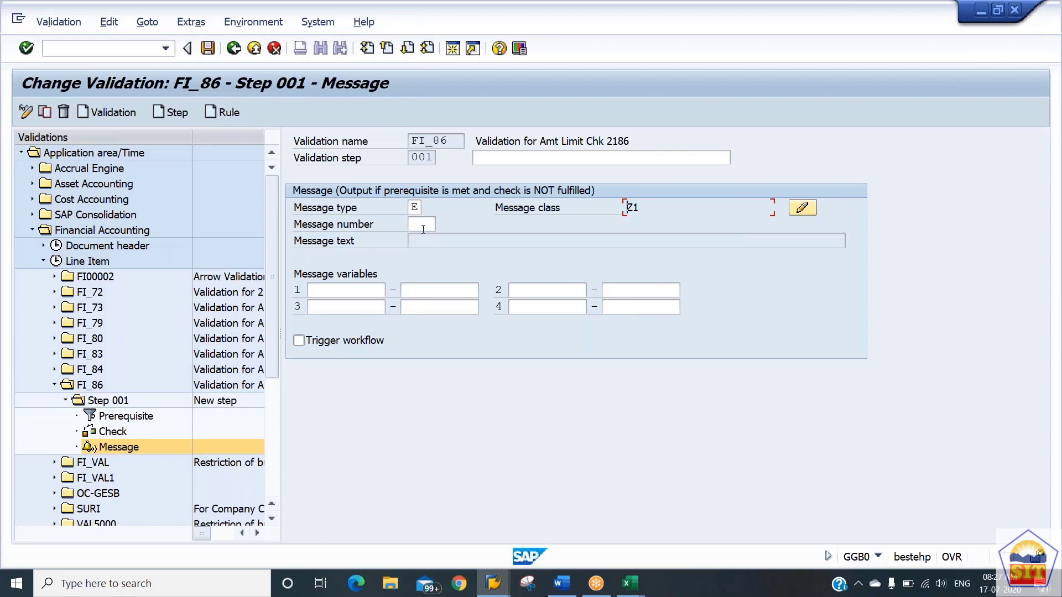
# Assign message number 040 to the Step 001 message of validation FI_86 and save the validation.
pyautogui.click(423, 228)
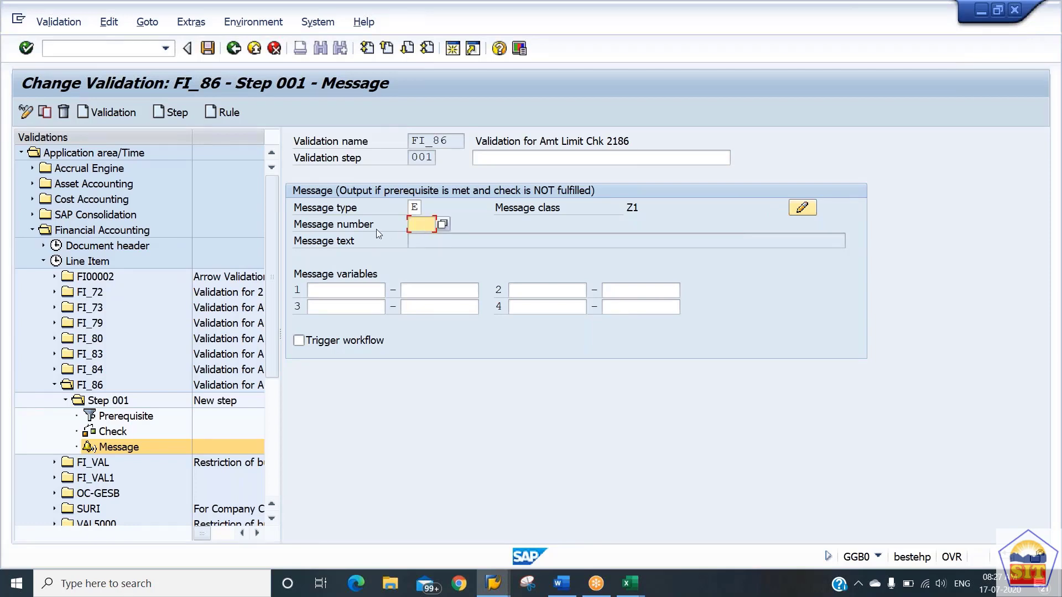
pyautogui.write('0')
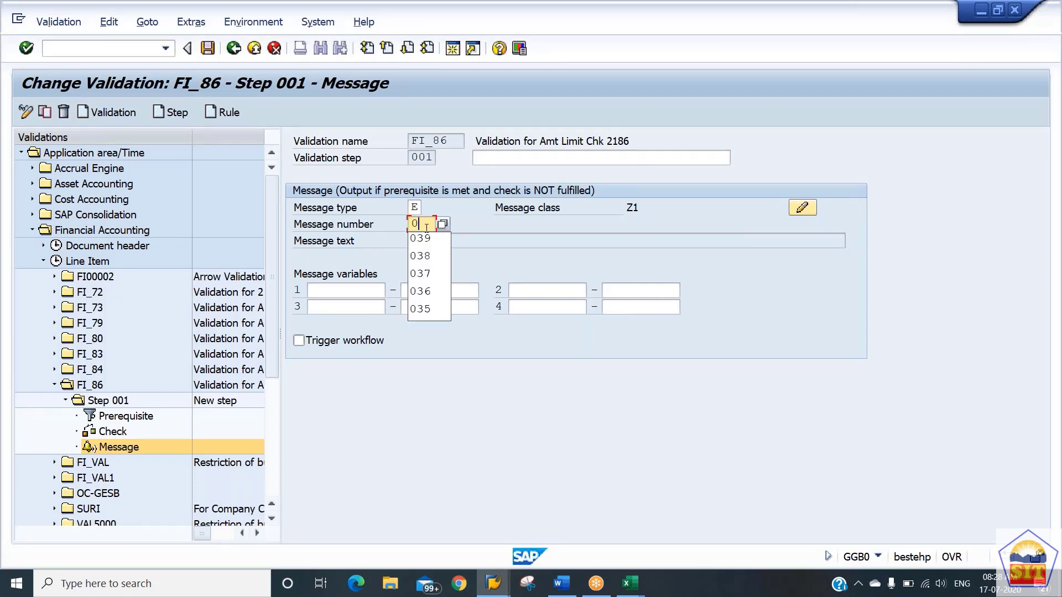
pyautogui.write('40')
pyautogui.press('Return')
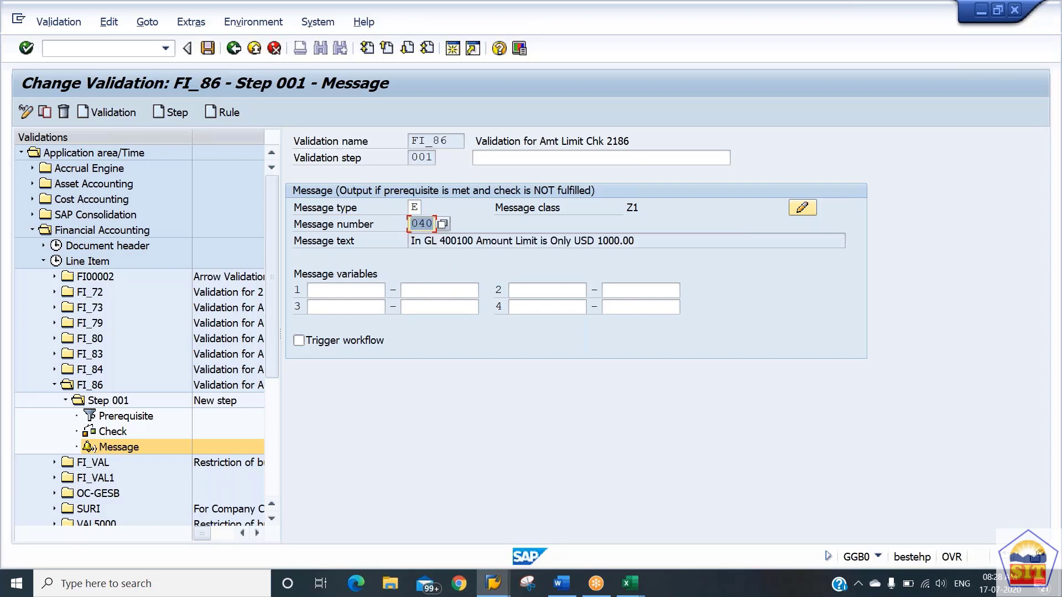
pyautogui.moveTo(649, 241); pyautogui.dragTo(375, 243)
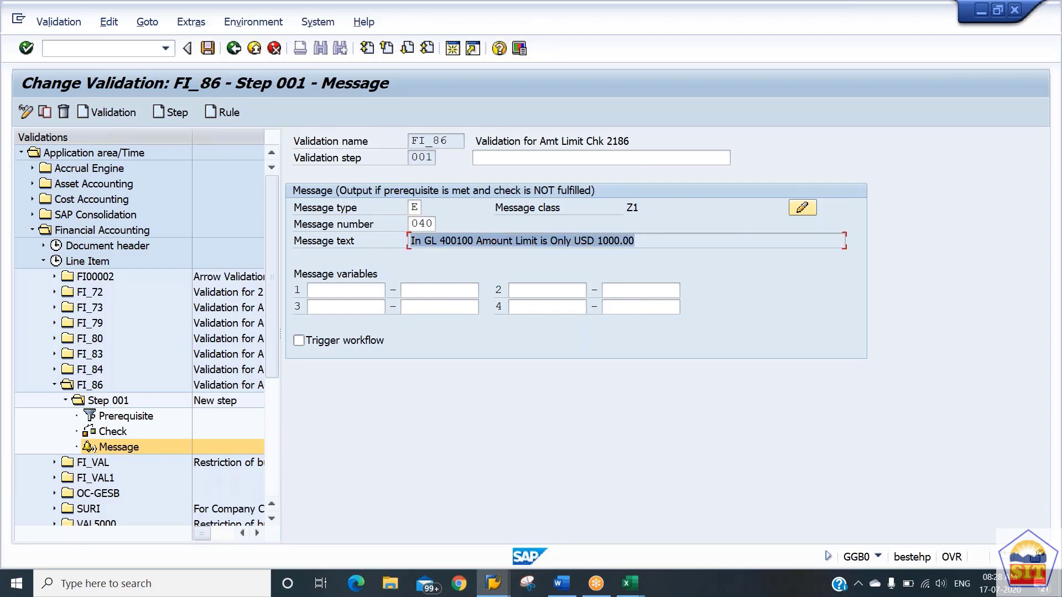
pyautogui.click(208, 48)
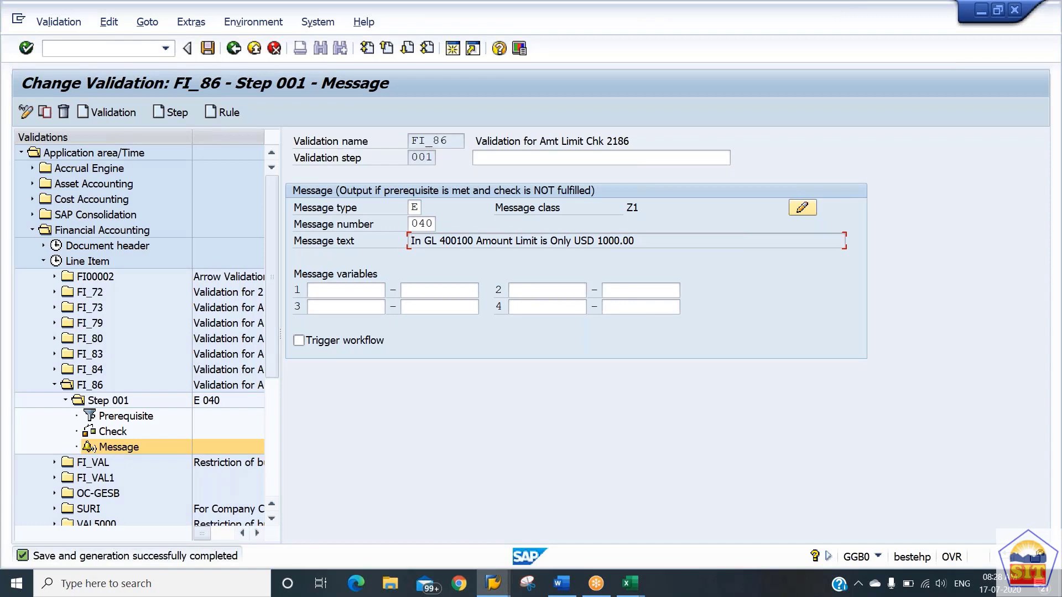
# Look up the validation activation transaction in the Word guide, return to SAP and open transaction OB28.
pyautogui.click(88, 49)
pyautogui.hotkey('alt', 'Tab')
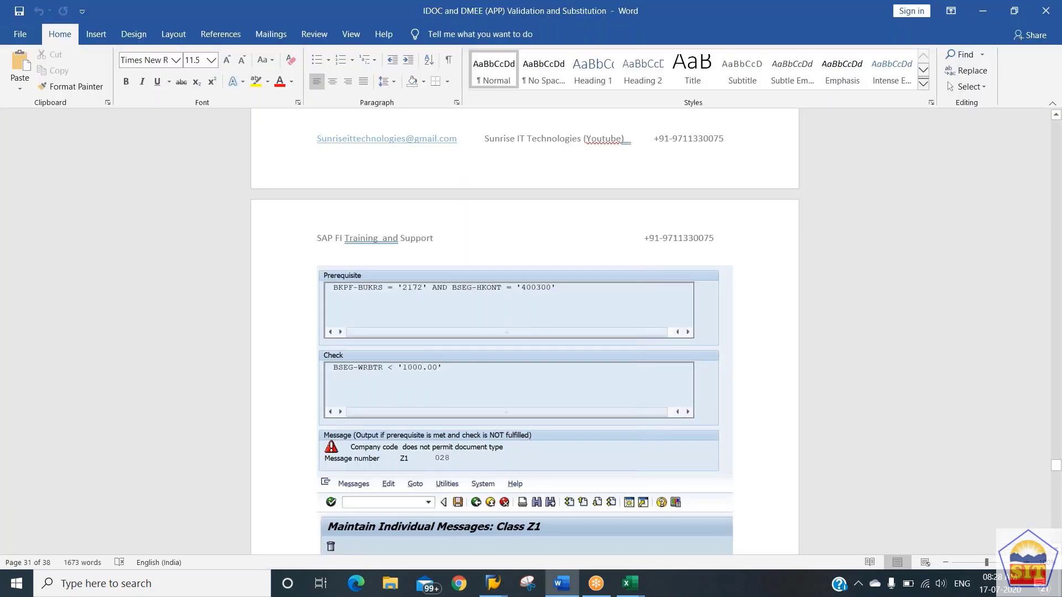
pyautogui.scroll(-15, 525, 331)
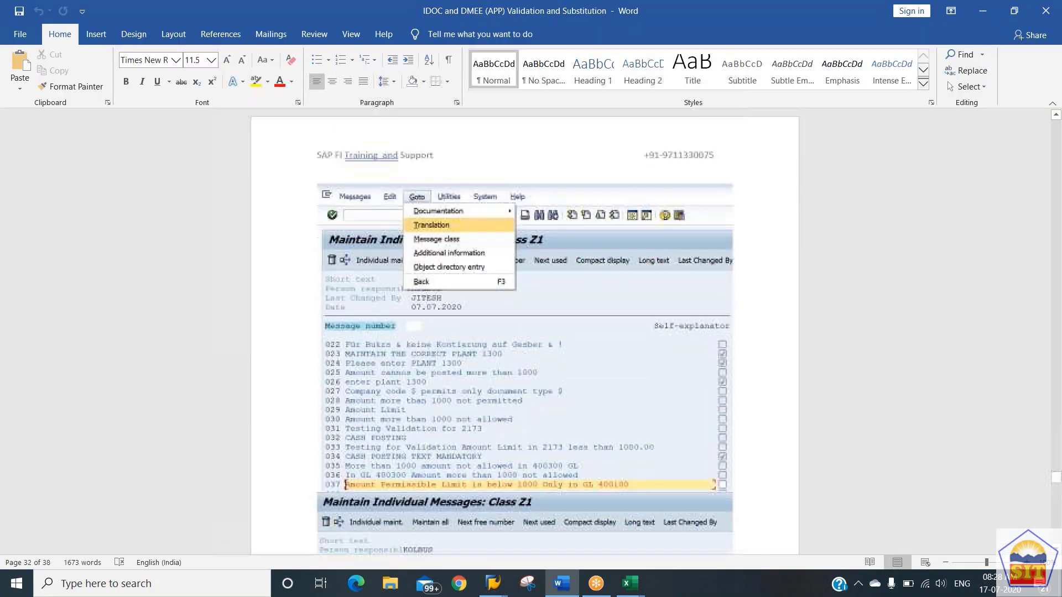
pyautogui.scroll(-15, 525, 331)
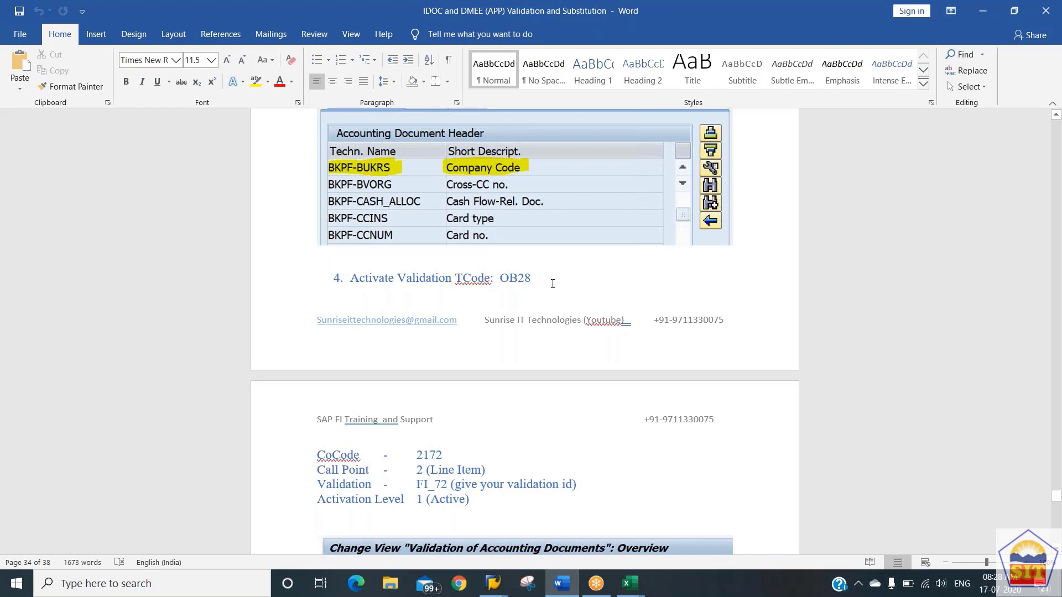
pyautogui.hotkey('alt', 'Tab')
pyautogui.write('/')
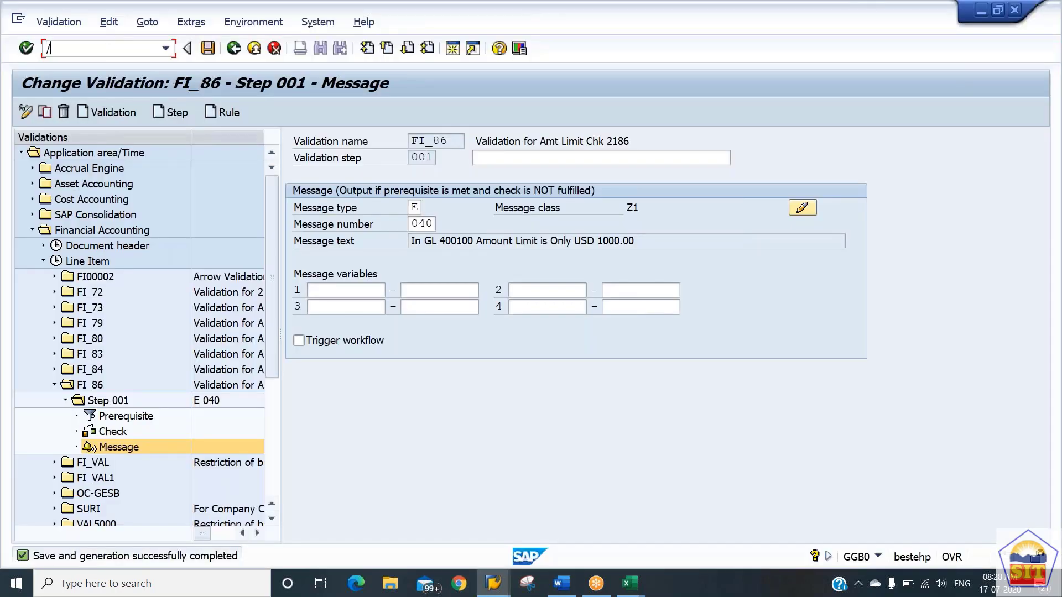
pyautogui.write('nob28')
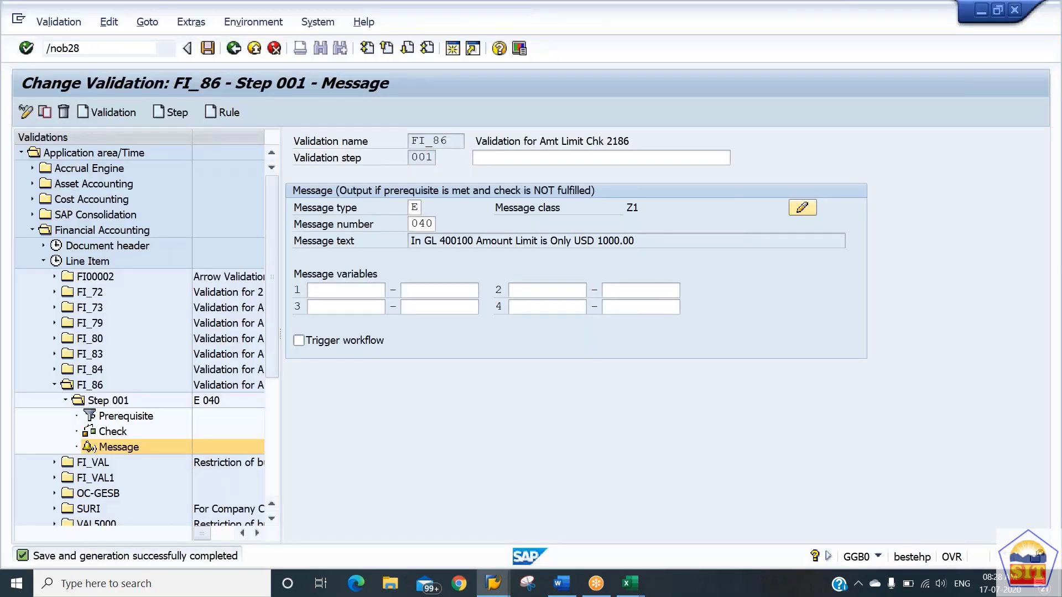
pyautogui.press('Return')
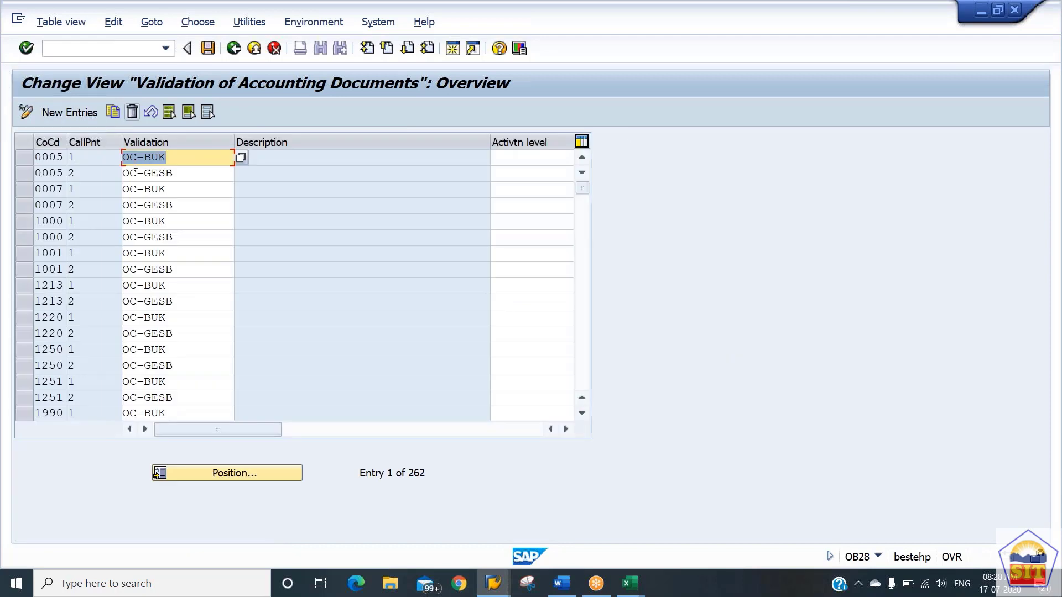
# Start a new validation activation entry for company code 2186 with call-up point 2 (Line Item).
pyautogui.click(61, 115)
pyautogui.write('2186')
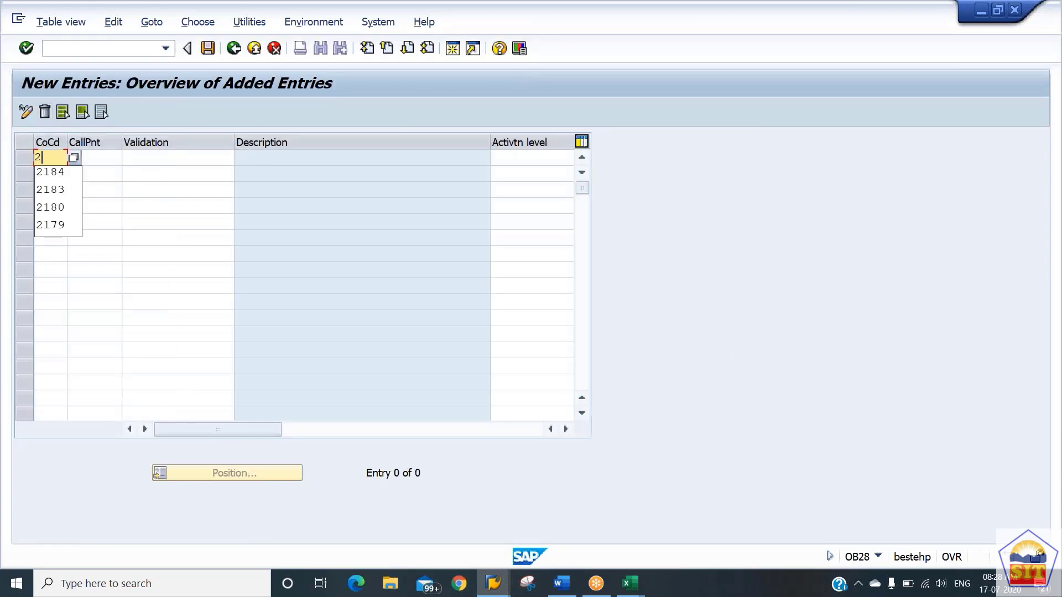
pyautogui.press('Tab')
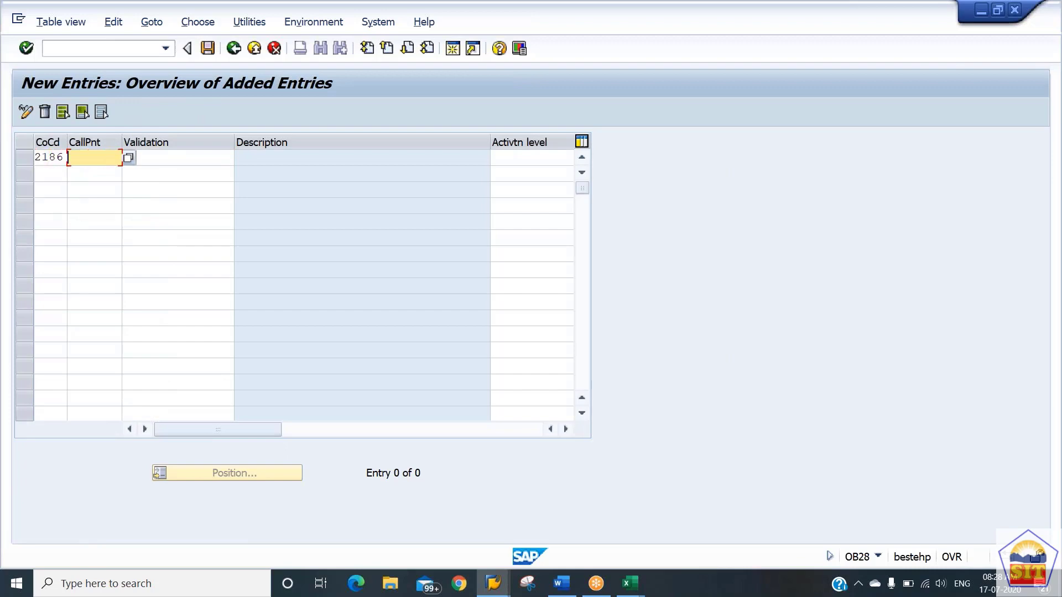
pyautogui.click(129, 160)
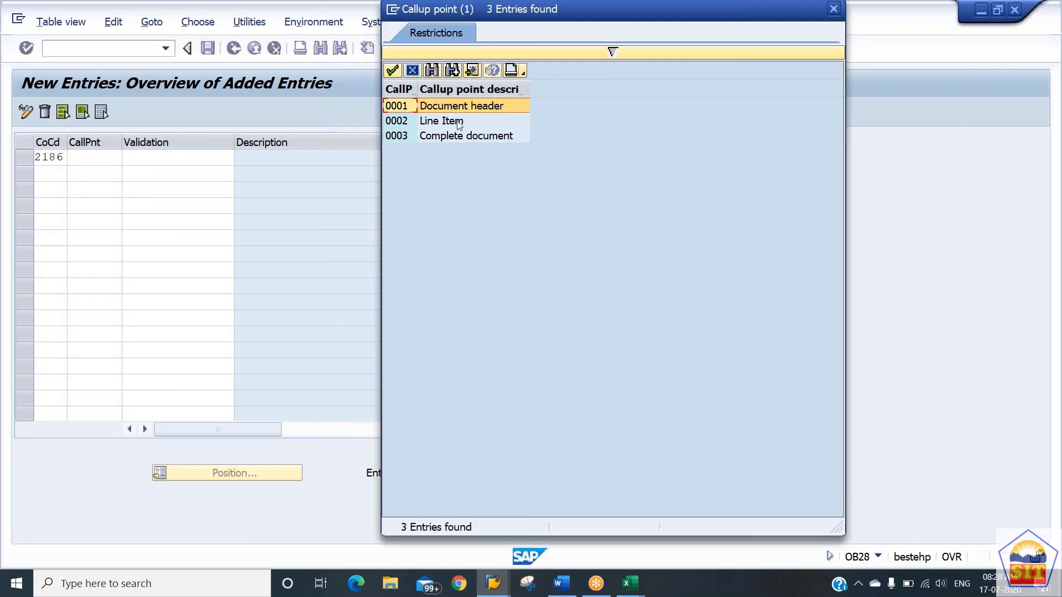
pyautogui.doubleClick(459, 122)
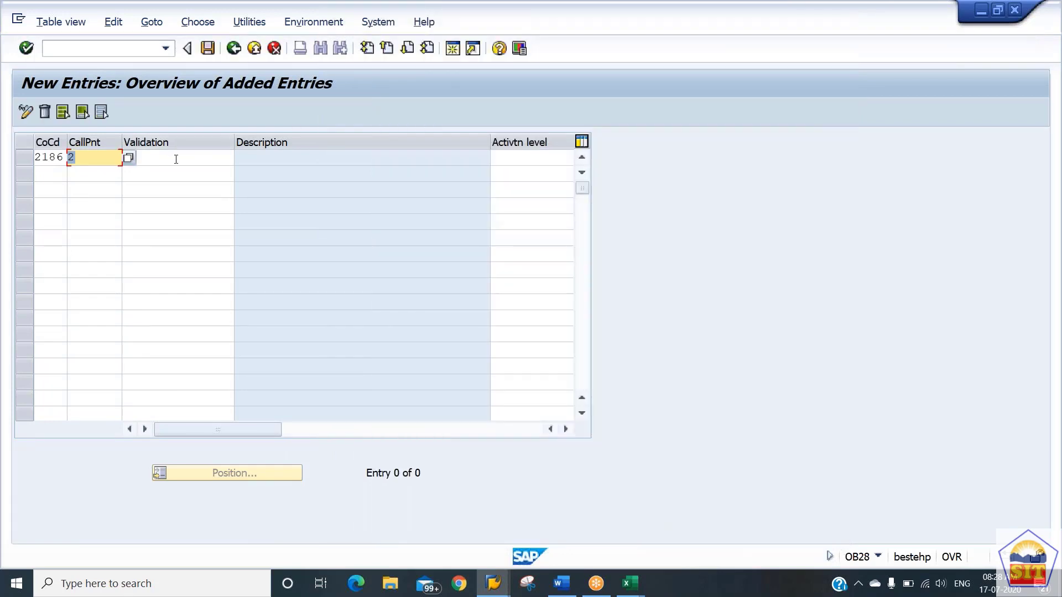
# Assign validation FI_86 with activation level 1 to the 2186 entry and save it in the proposed customizing request.
pyautogui.click(242, 158)
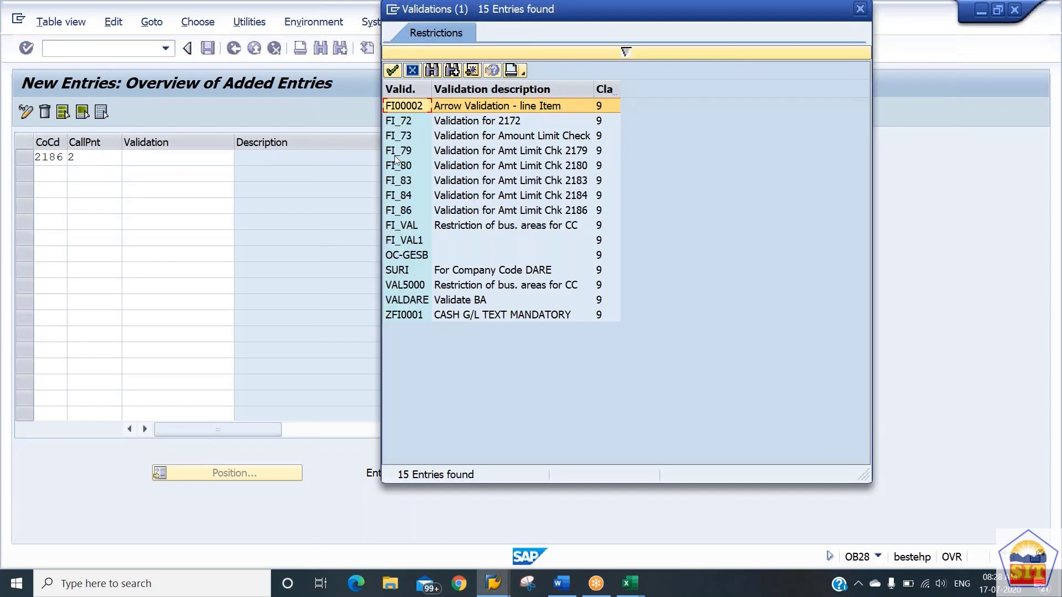
pyautogui.click(408, 211)
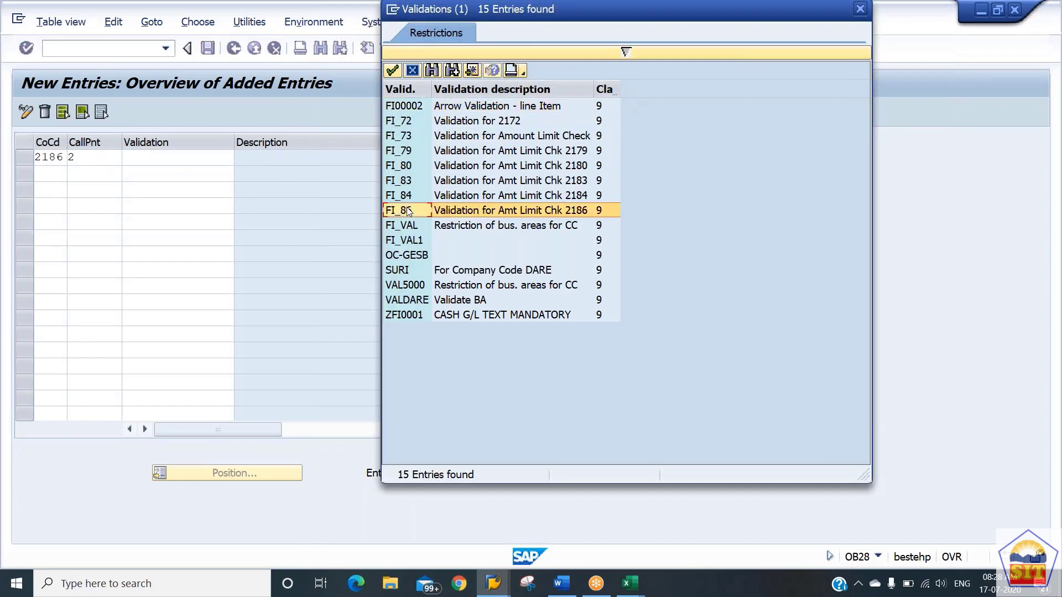
pyautogui.doubleClick(529, 210)
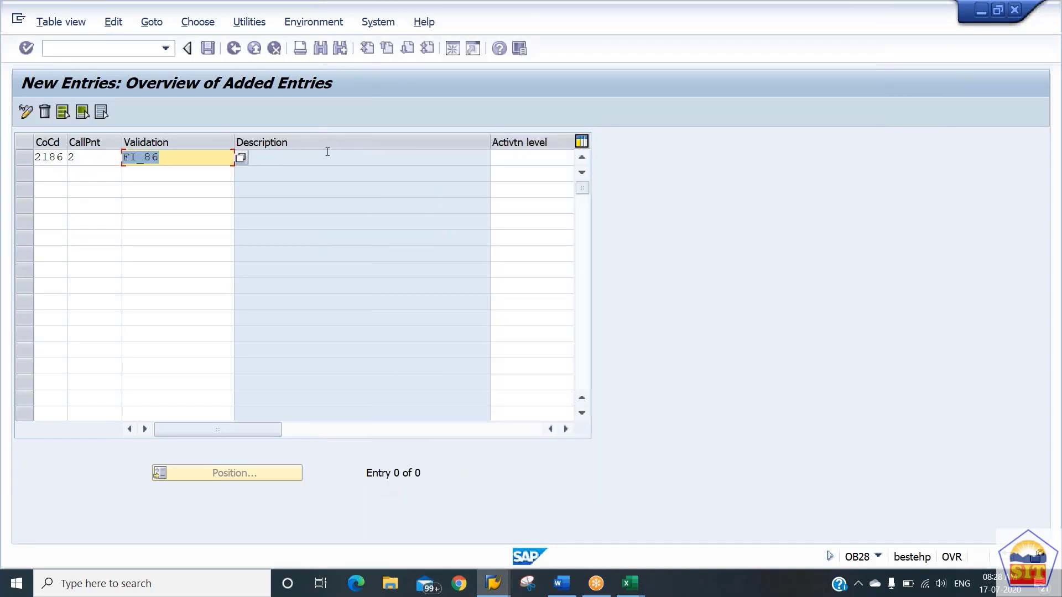
pyautogui.click(529, 157)
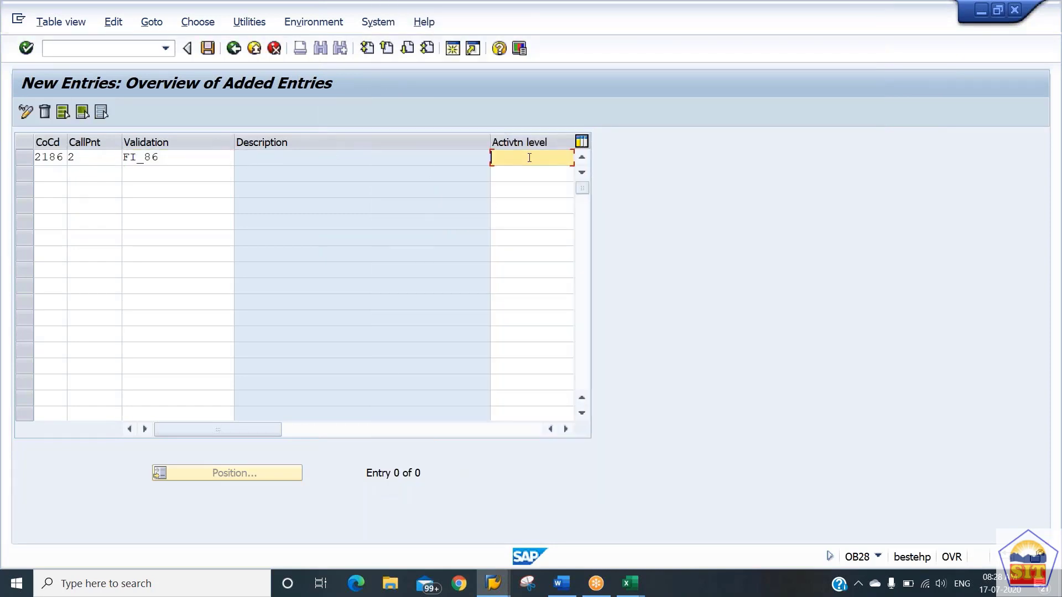
pyautogui.write('1')
pyautogui.press('Return')
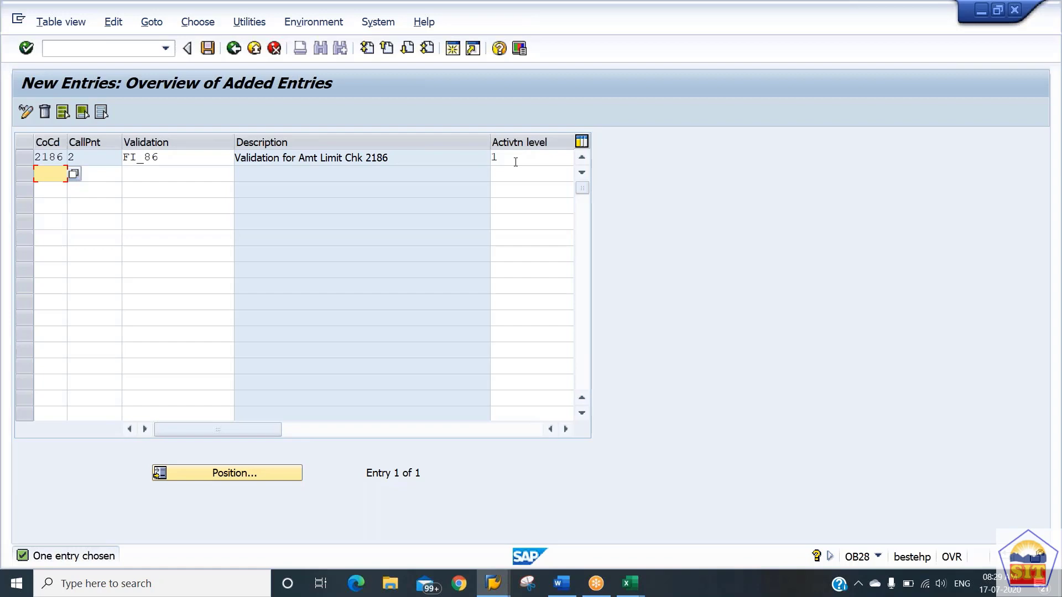
pyautogui.click(206, 49)
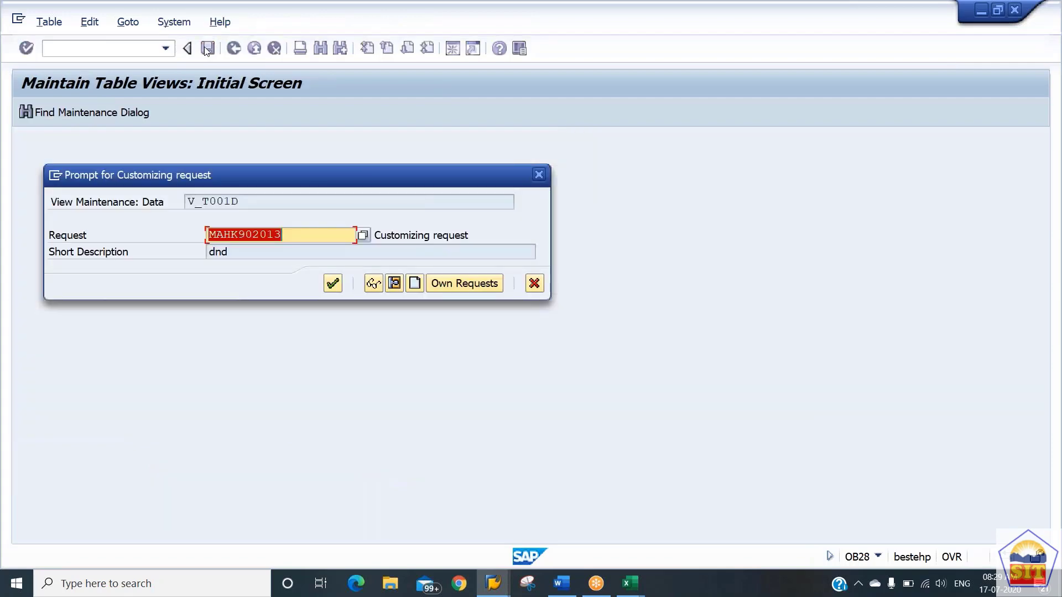
pyautogui.press('Return')
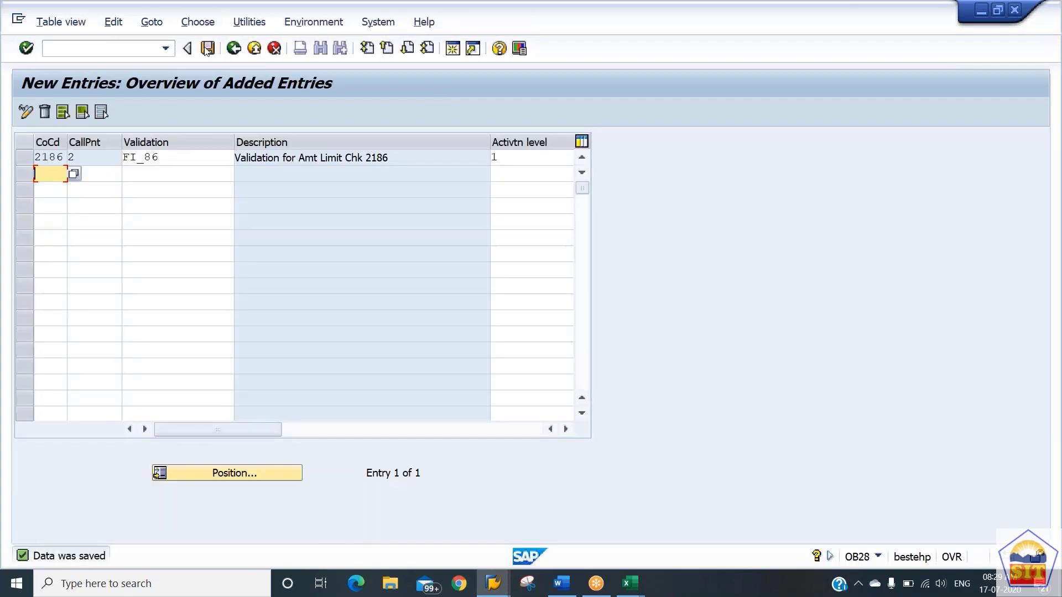
# Open transaction F-02 for entering a G/L account posting.
pyautogui.hotkey('alt', 'Tab')
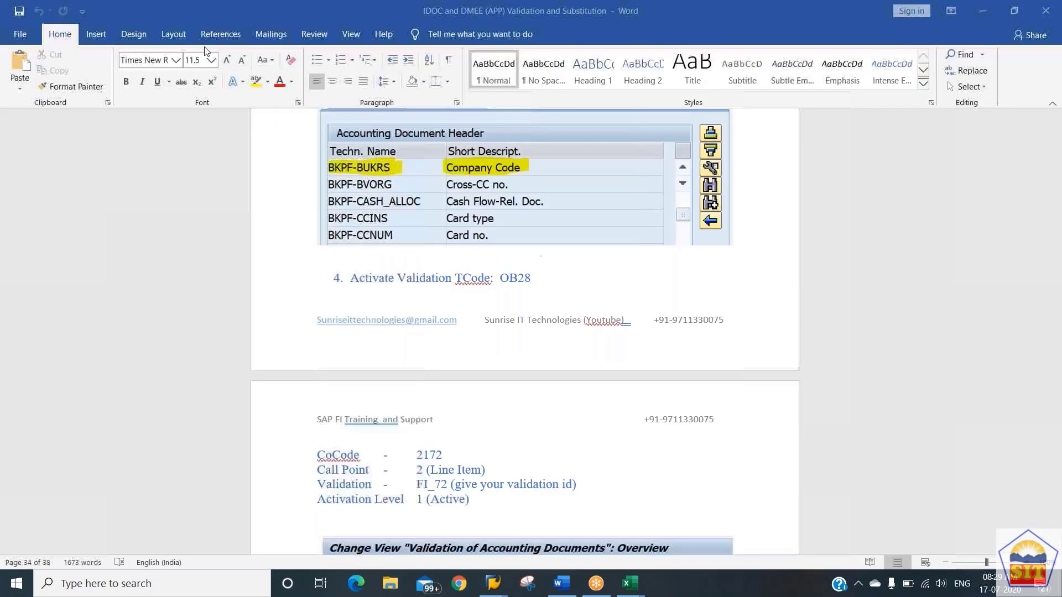
pyautogui.hotkey('alt', 'Tab')
pyautogui.click(92, 51)
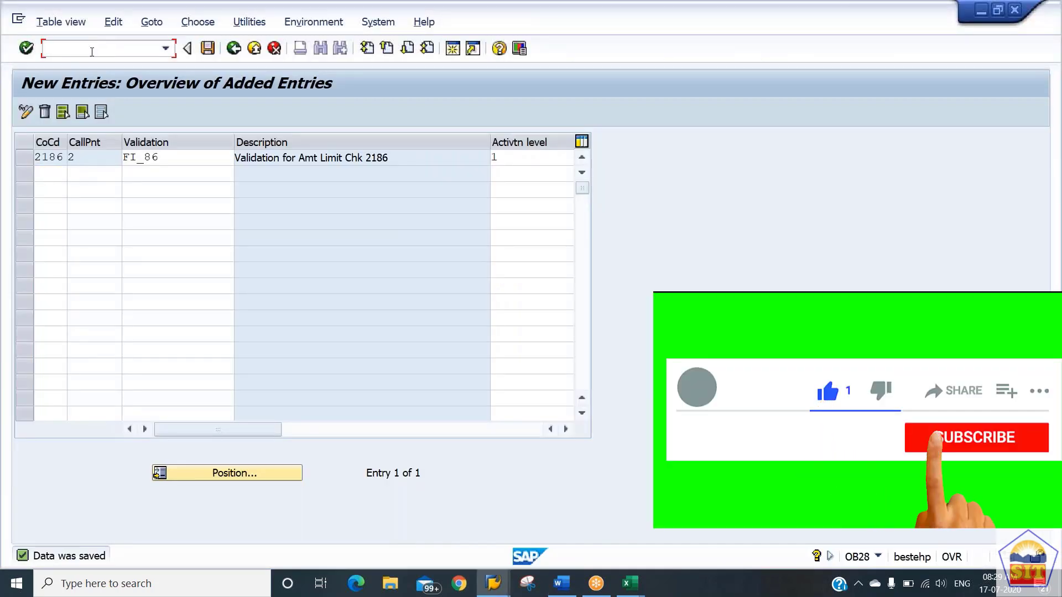
pyautogui.write('/n')
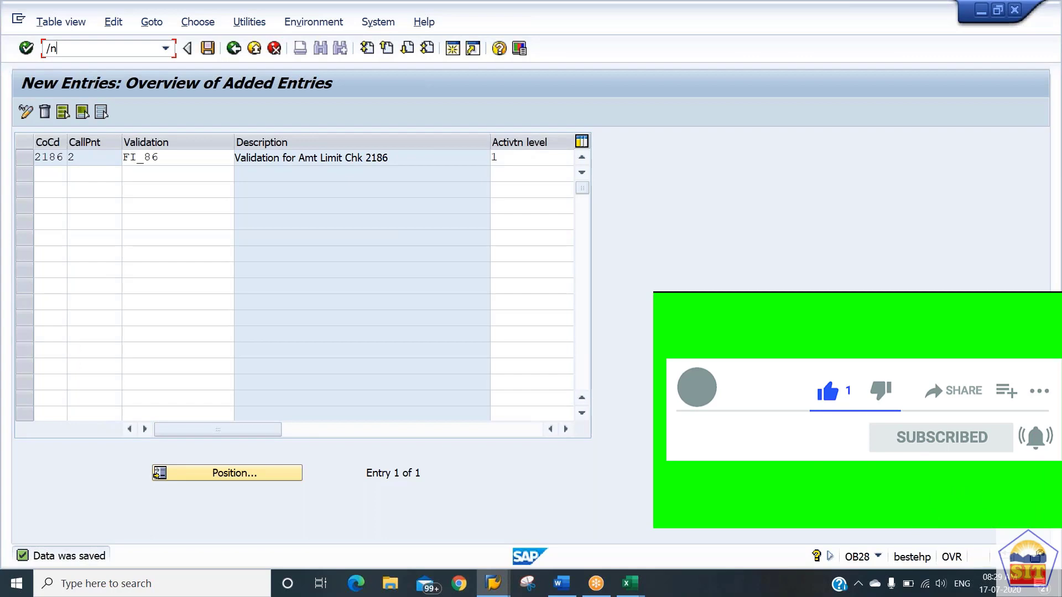
pyautogui.write('f-02')
pyautogui.press('Return')
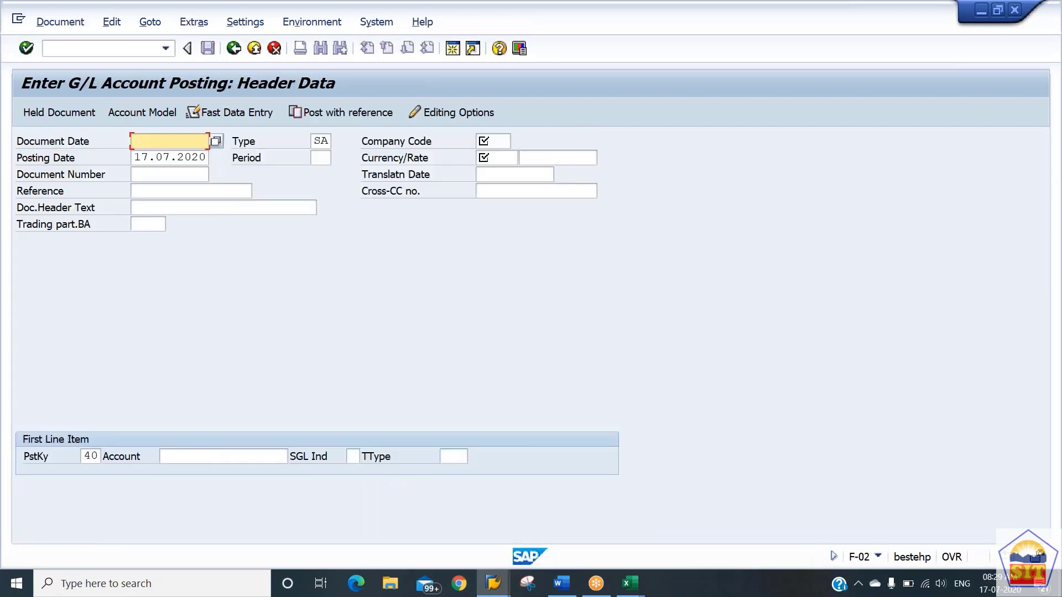
# Enter document date 17.07.2020 and company code 2186 in the posting header.
pyautogui.press('BackSpace')
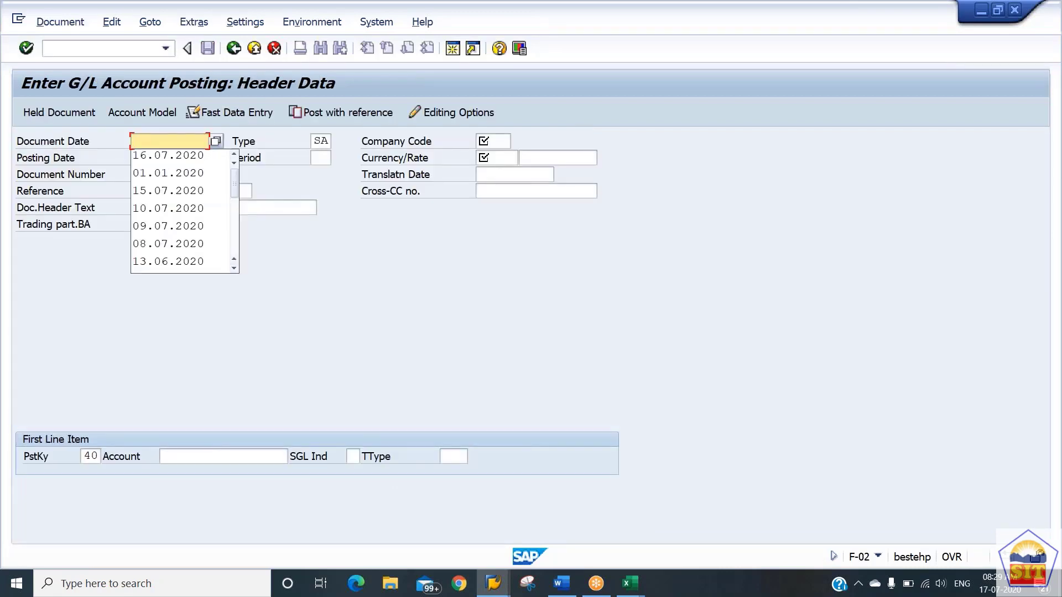
pyautogui.write('17')
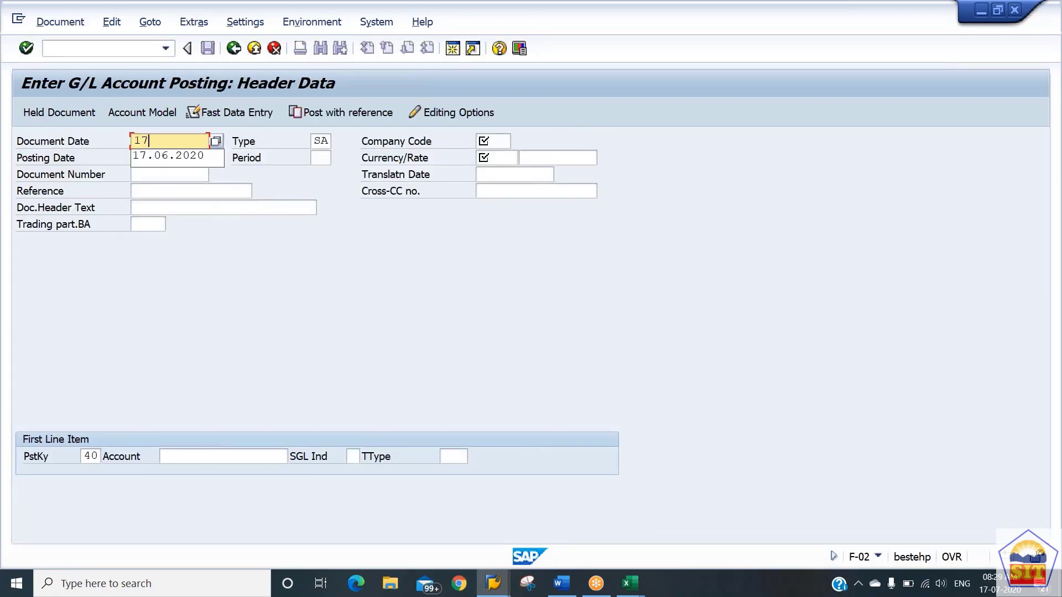
pyautogui.write(',07')
pyautogui.press('BackSpace')
pyautogui.press('BackSpace')
pyautogui.press('BackSpace')
pyautogui.write('.07')
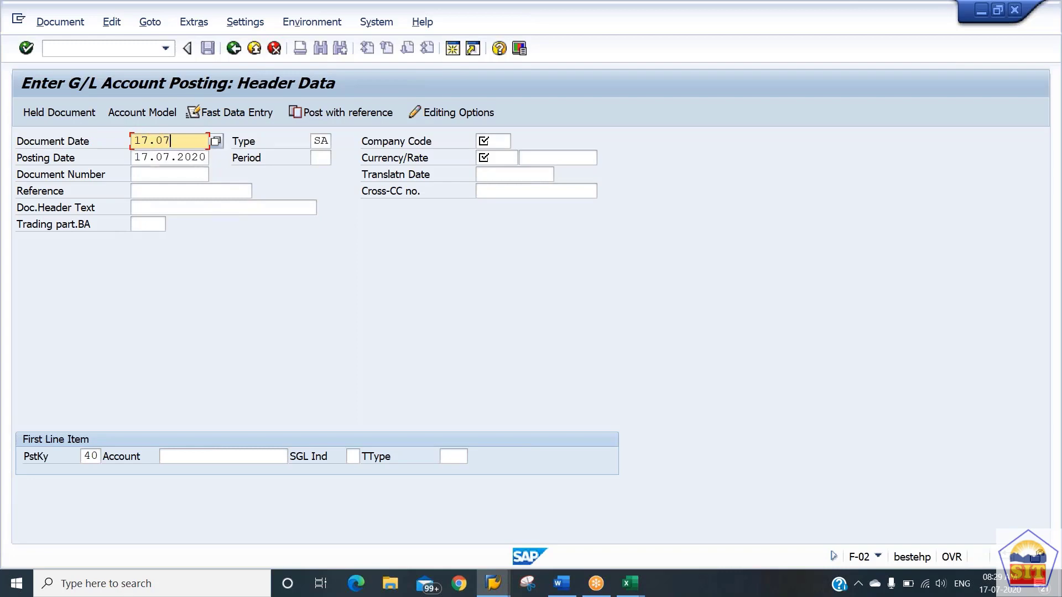
pyautogui.write('.2020')
pyautogui.press('Tab')
pyautogui.press('Tab')
pyautogui.write('2')
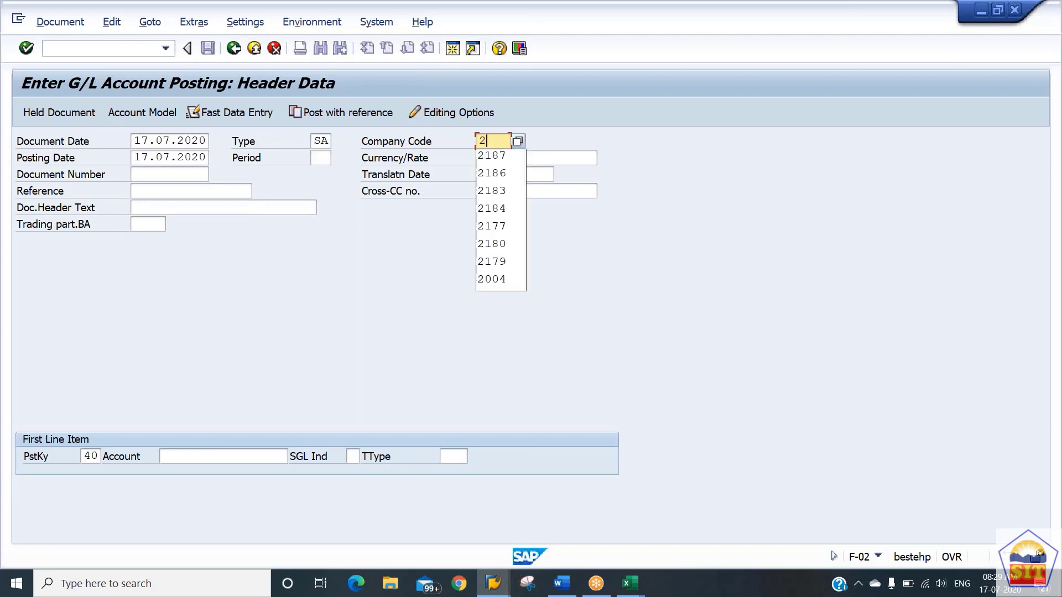
pyautogui.write('186')
# Set the currency to USD, enter account 400100 for the first line item with posting key 40 and proceed to the item.
pyautogui.press('Tab')
pyautogui.press('Tab')
pyautogui.press('Tab')
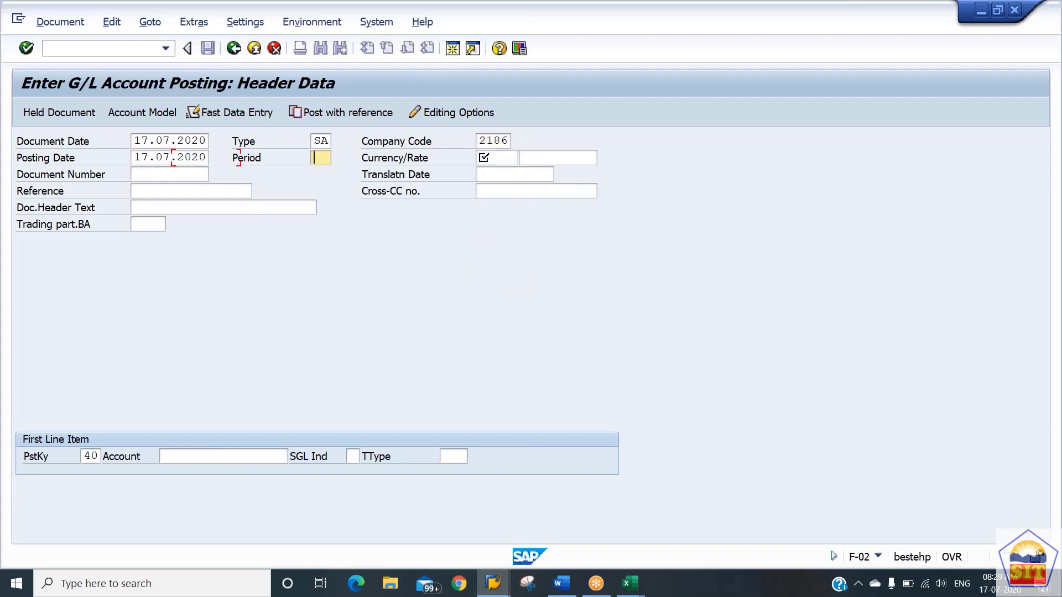
pyautogui.write('usd')
pyautogui.press('Tab')
pyautogui.press('Tab')
pyautogui.press('Tab')
pyautogui.press('Tab')
pyautogui.press('Tab')
pyautogui.press('Tab')
pyautogui.press('Tab')
pyautogui.press('Tab')
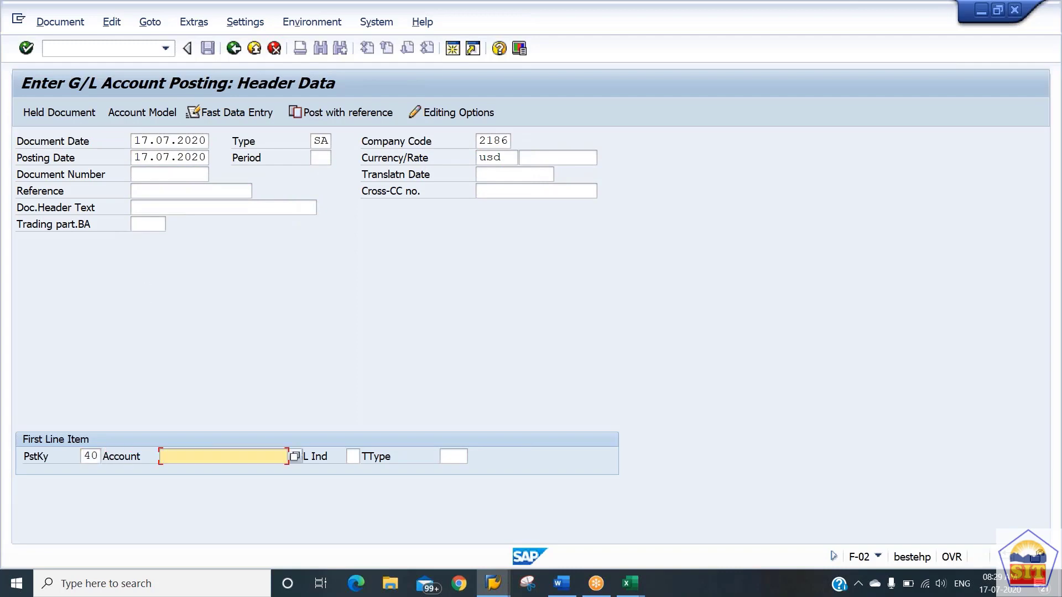
pyautogui.write('400100')
pyautogui.press('Return')
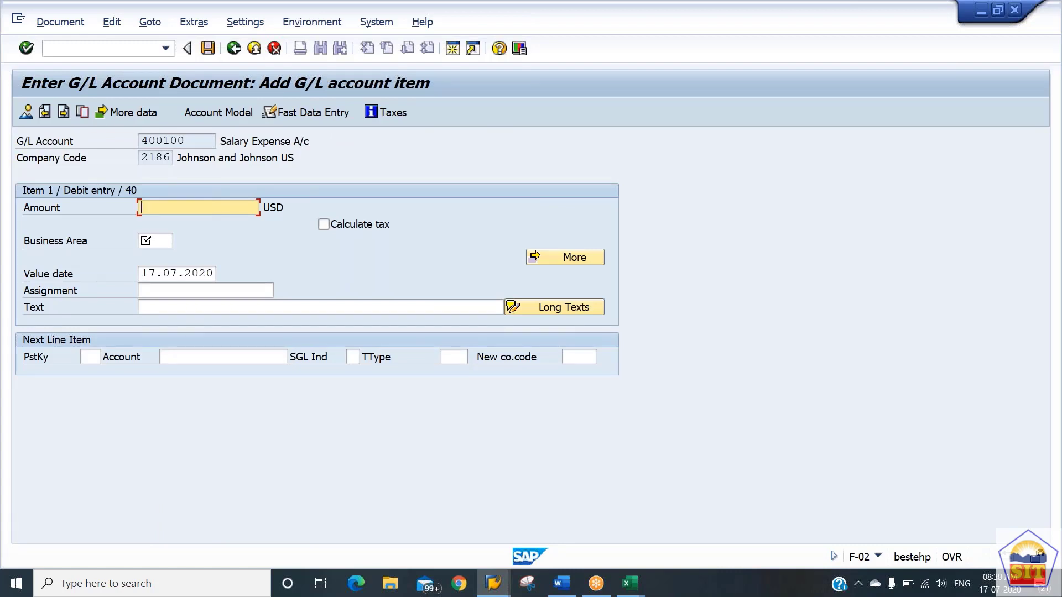
# Fill the 400100 debit item with amount 1001, business area 2186 and text "salary paid".
pyautogui.write('1001')
pyautogui.press('Tab')
pyautogui.press('Tab')
pyautogui.write('2186')
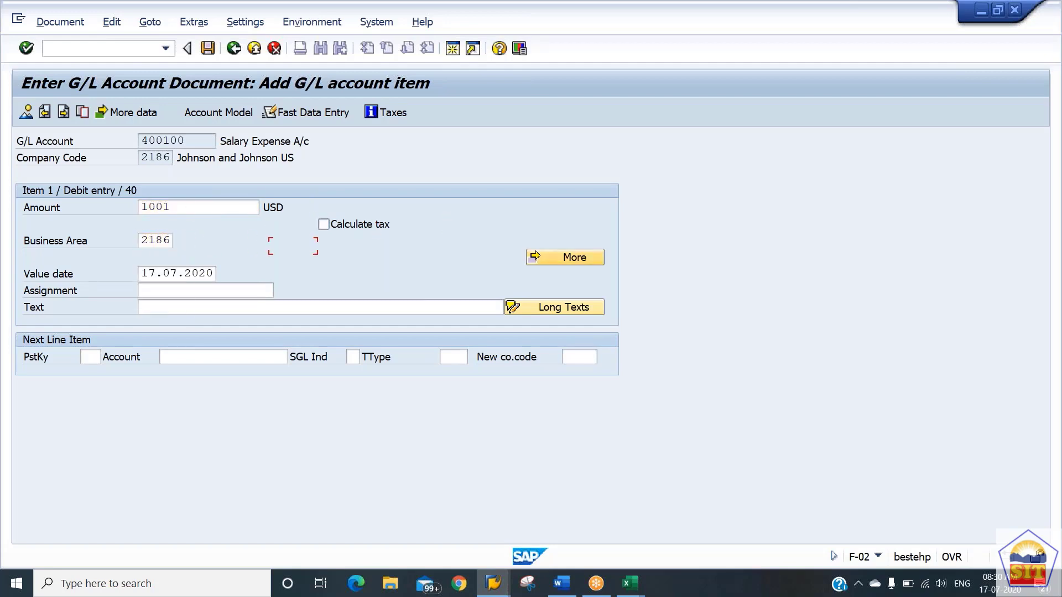
pyautogui.press('Tab')
pyautogui.press('Tab')
pyautogui.press('Tab')
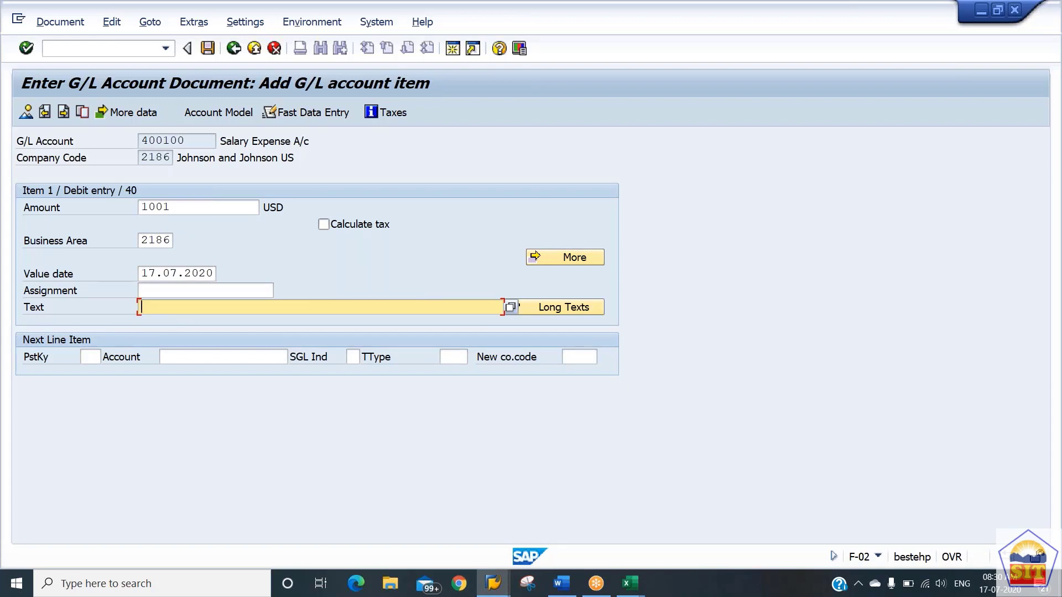
pyautogui.write('salary paid')
# Enter posting key 50 and account 200100 for the next line item and try to proceed to it.
pyautogui.press('Tab')
pyautogui.press('Tab')
pyautogui.write('5')
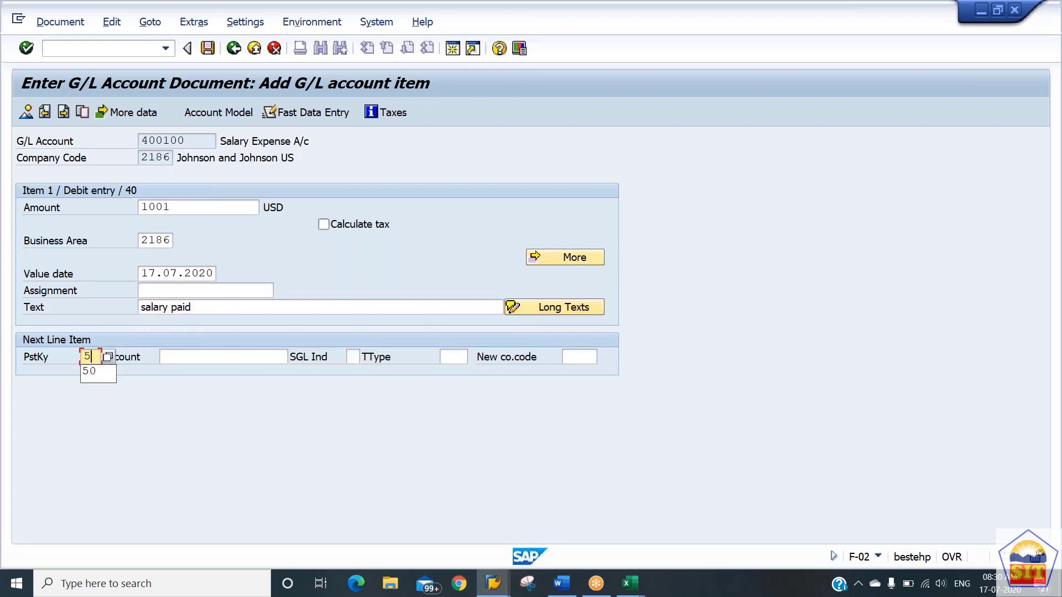
pyautogui.write('0')
pyautogui.press('Tab')
pyautogui.write('200100')
pyautogui.press('Return')
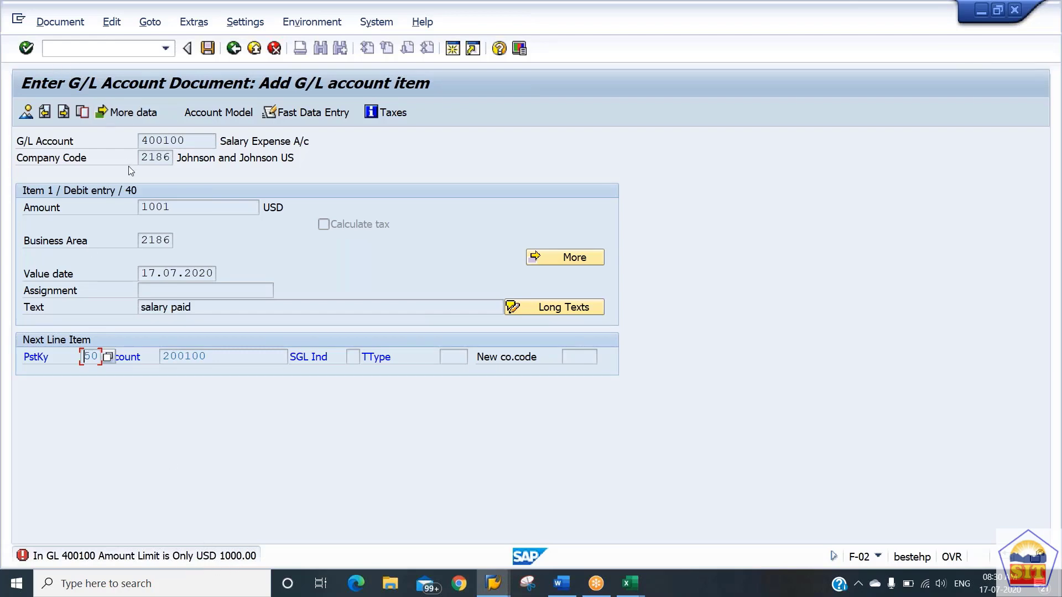
# Return to the debit item, correct its amount to 999 and proceed to the credit item.
pyautogui.click(234, 49)
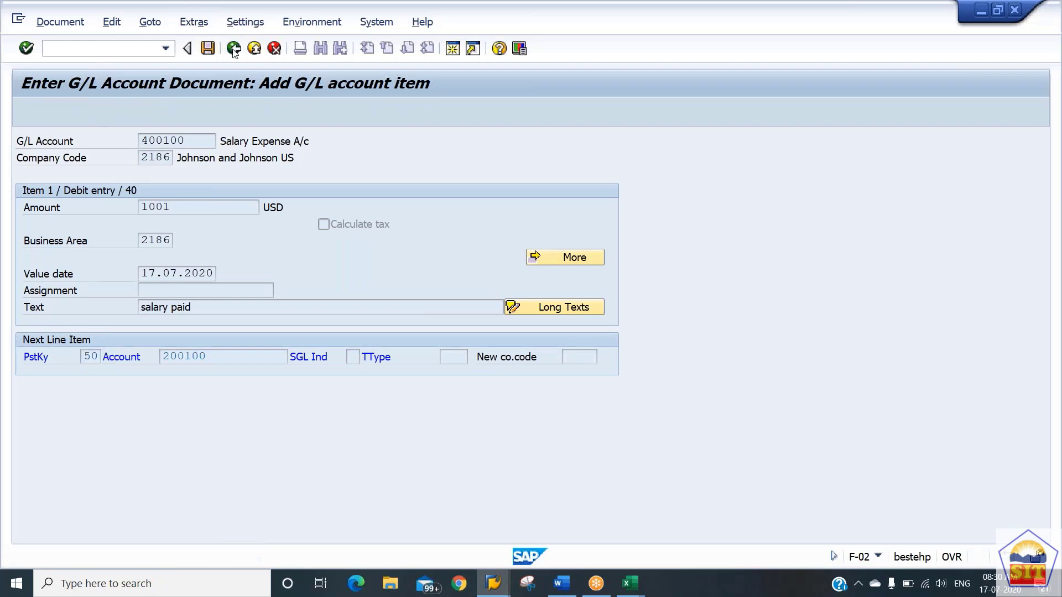
pyautogui.press('Return')
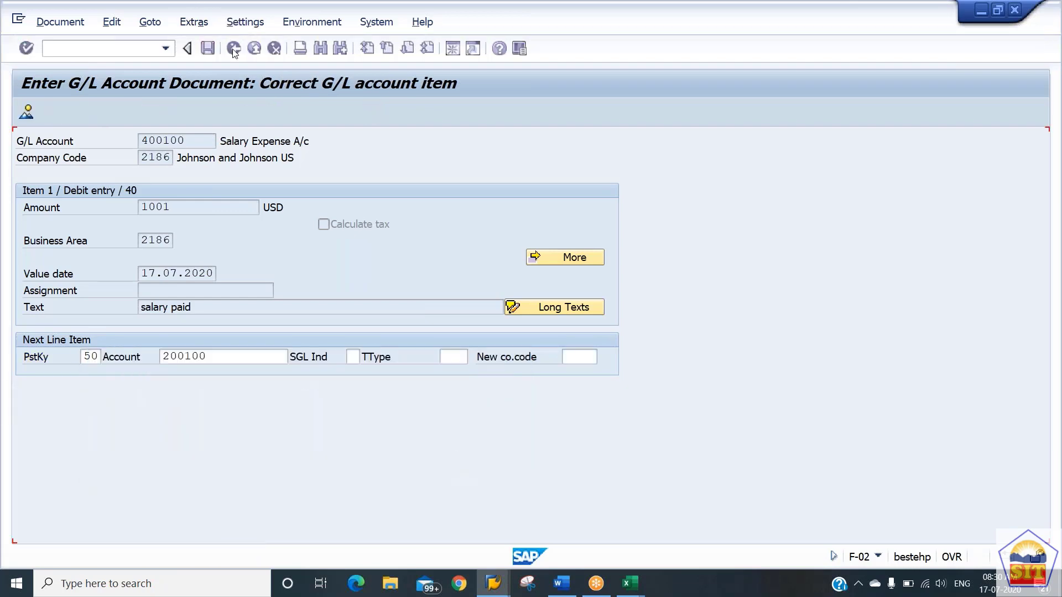
pyautogui.write('9999')
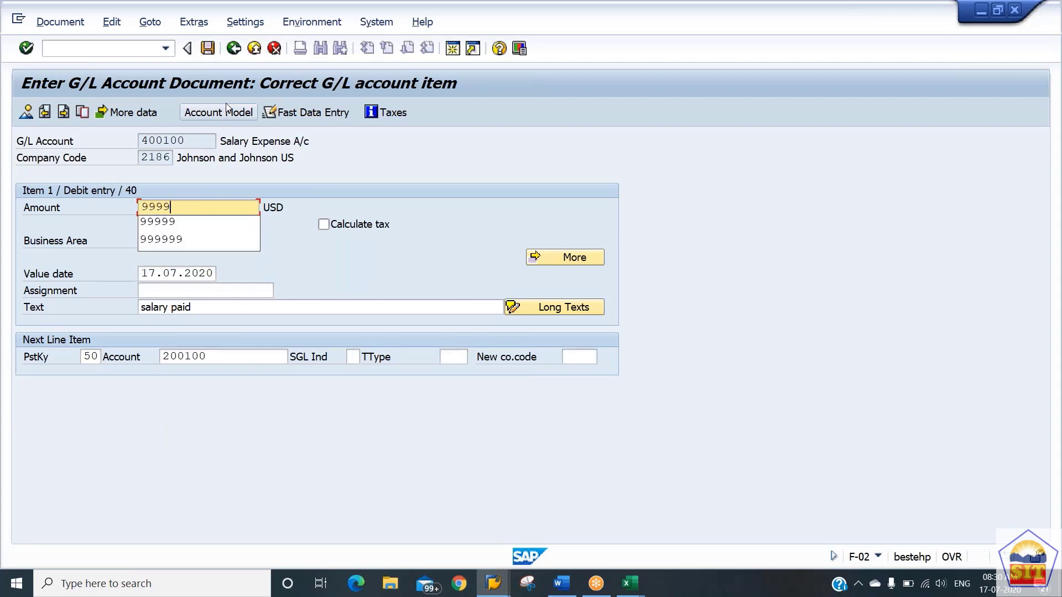
pyautogui.press('BackSpace')
pyautogui.press('Return')
pyautogui.press('Return')
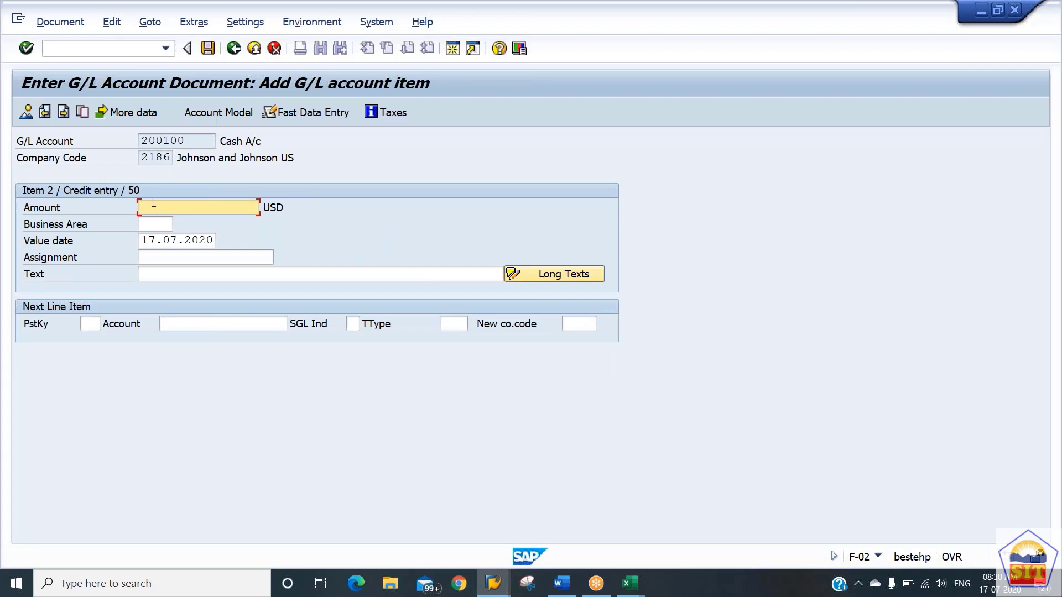
# Enter amount 999 and text "+" for the 200100 credit item, check the document overview and post the document.
pyautogui.write('999')
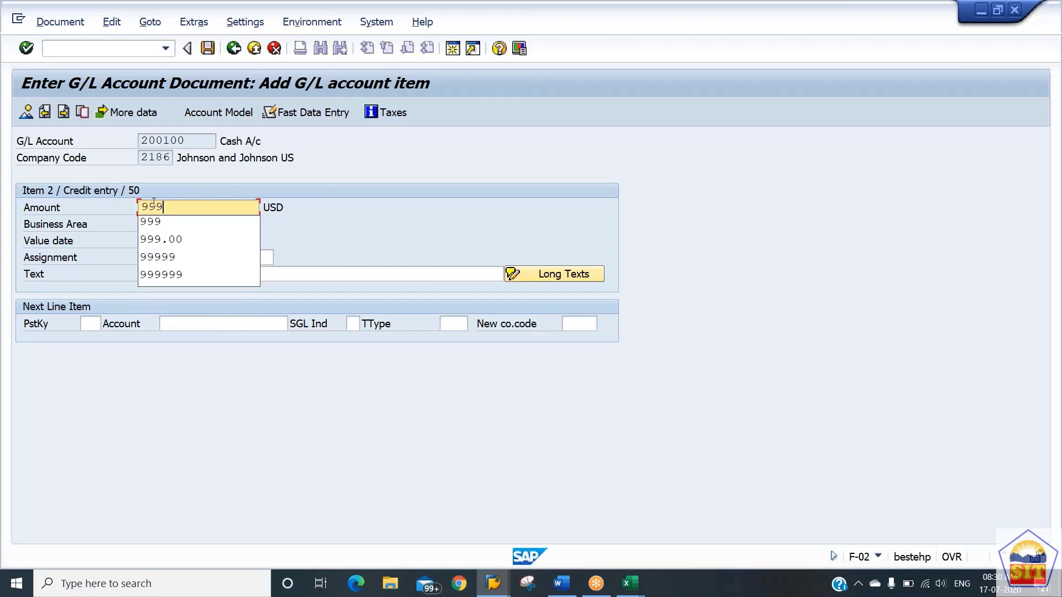
pyautogui.press('Tab')
pyautogui.press('Tab')
pyautogui.press('Tab')
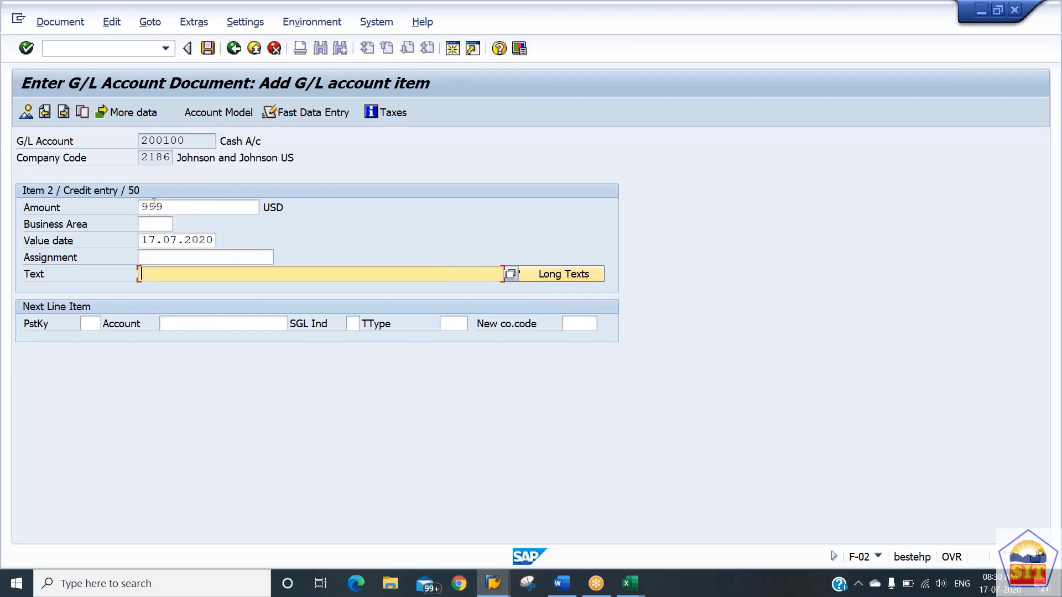
pyautogui.write('+')
pyautogui.click(26, 112)
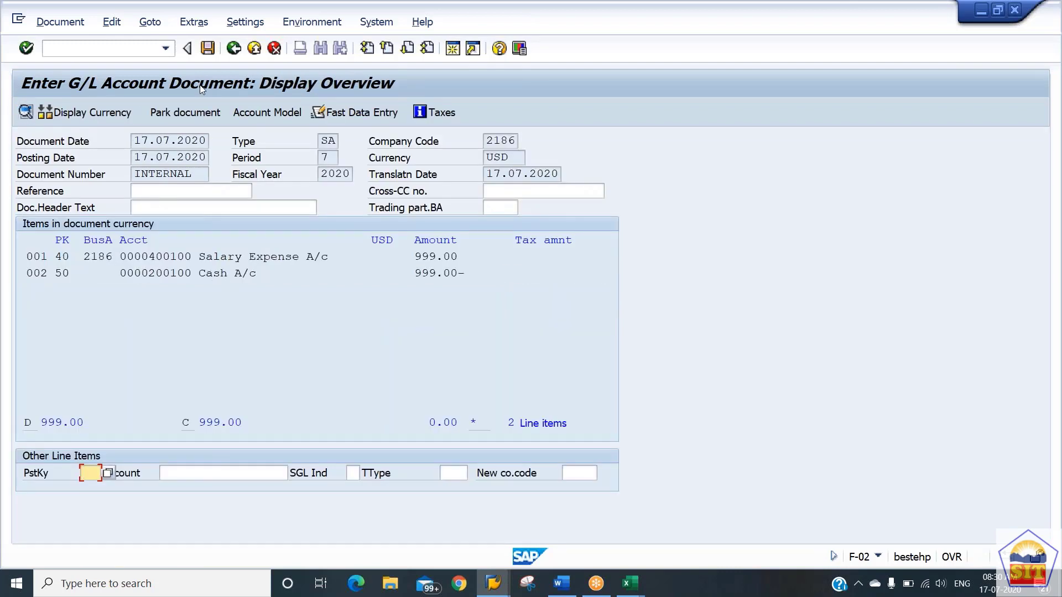
pyautogui.click(209, 52)
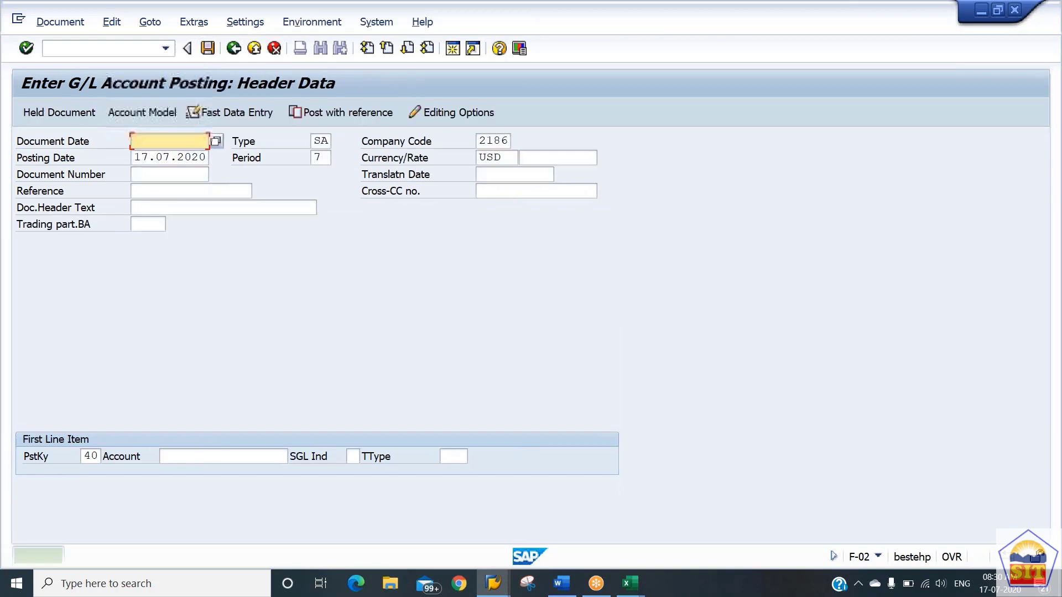
# Start another posting with document date 17.07.2020 and account 400200 as the first line item, and proceed to the item.
pyautogui.press('Down')
pyautogui.press('Down')
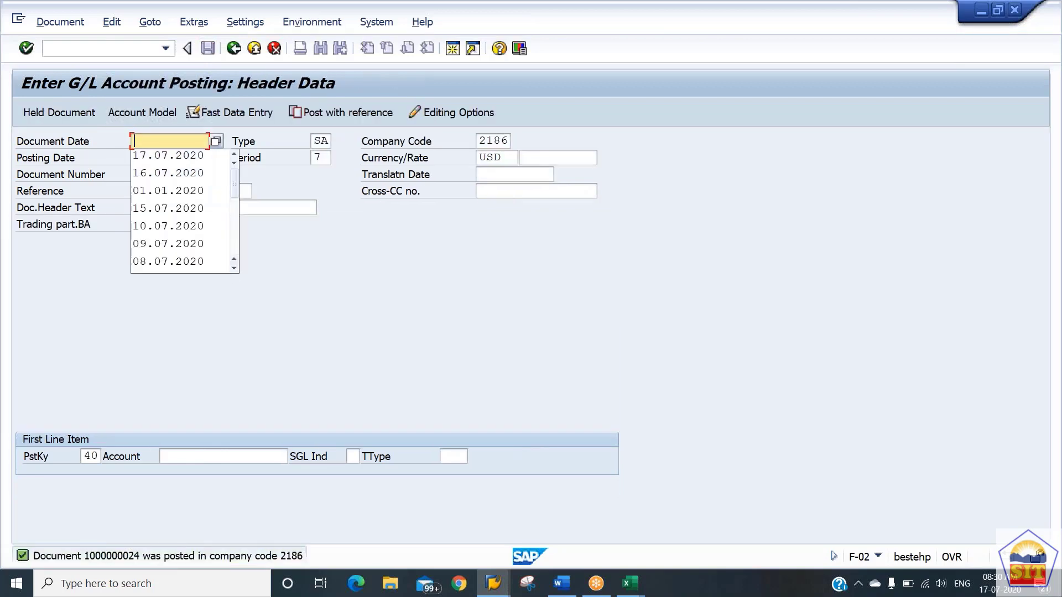
pyautogui.press('Tab')
pyautogui.press('Tab')
pyautogui.press('Tab')
pyautogui.press('Tab')
pyautogui.press('Tab')
pyautogui.press('Tab')
pyautogui.press('Tab')
pyautogui.press('Tab')
pyautogui.press('Tab')
pyautogui.press('Tab')
pyautogui.press('Tab')
pyautogui.press('Tab')
pyautogui.press('Tab')
pyautogui.press('Tab')
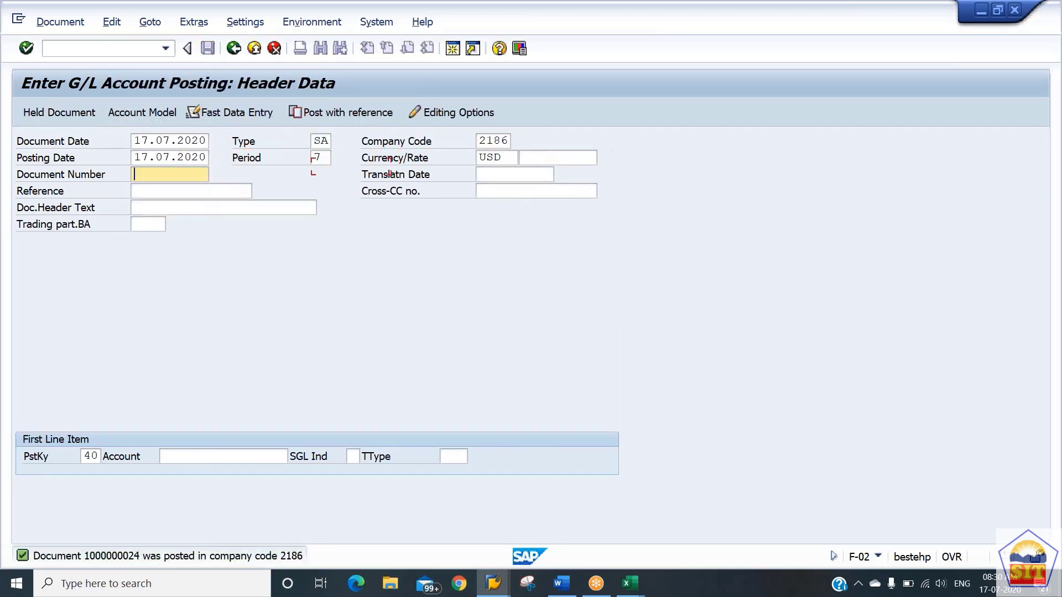
pyautogui.write('400200')
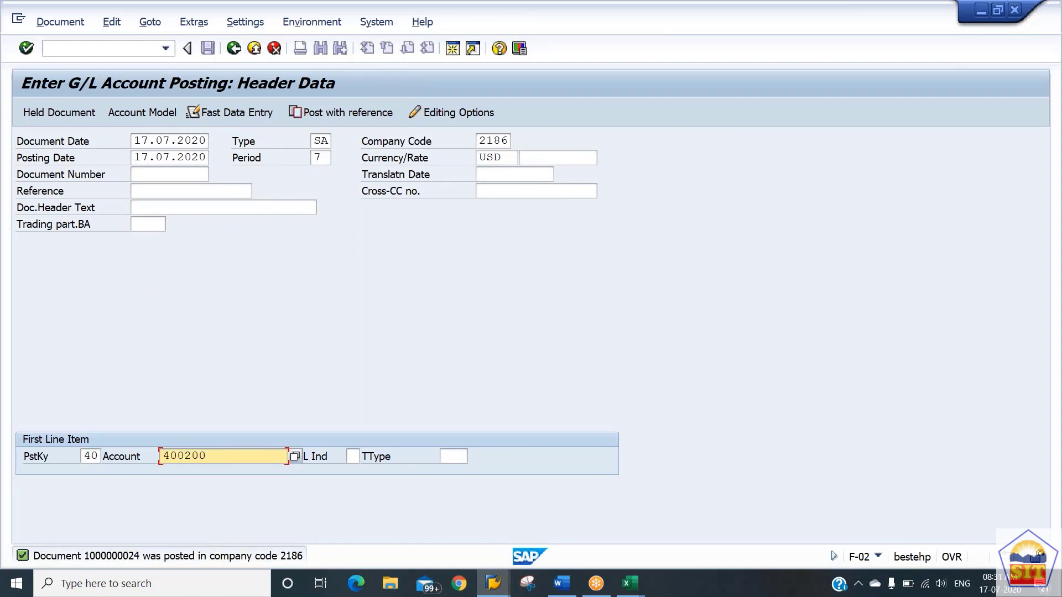
pyautogui.press('Return')
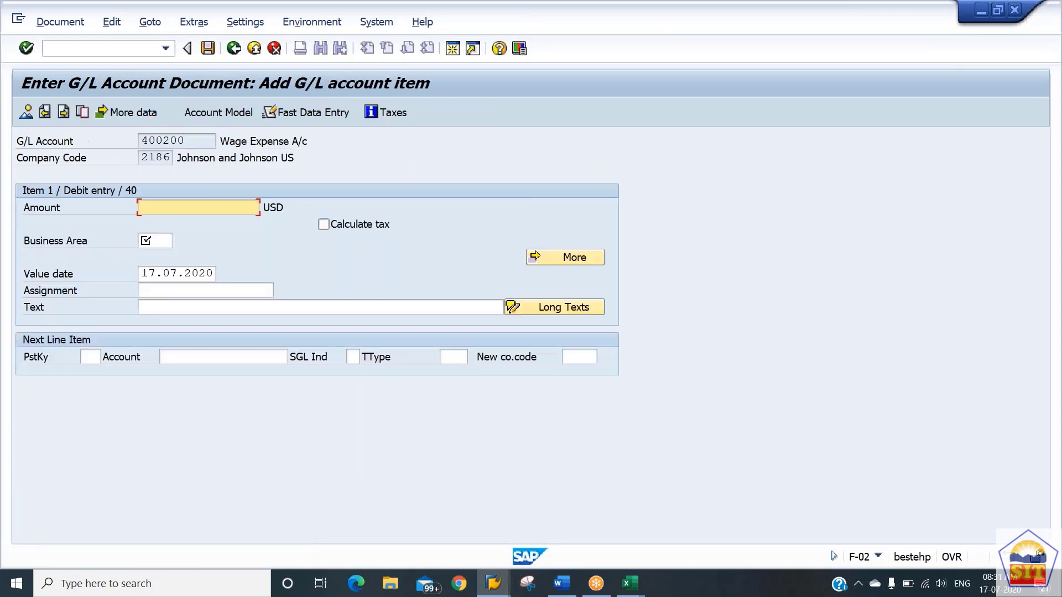
# Fill the 400200 debit item with amount 1001, business area 2186 and text "wages paid".
pyautogui.write('1')
pyautogui.press('Down')
pyautogui.press('Tab')
pyautogui.press('Tab')
pyautogui.press('Tab')
pyautogui.hotkey('shift', 'Tab')
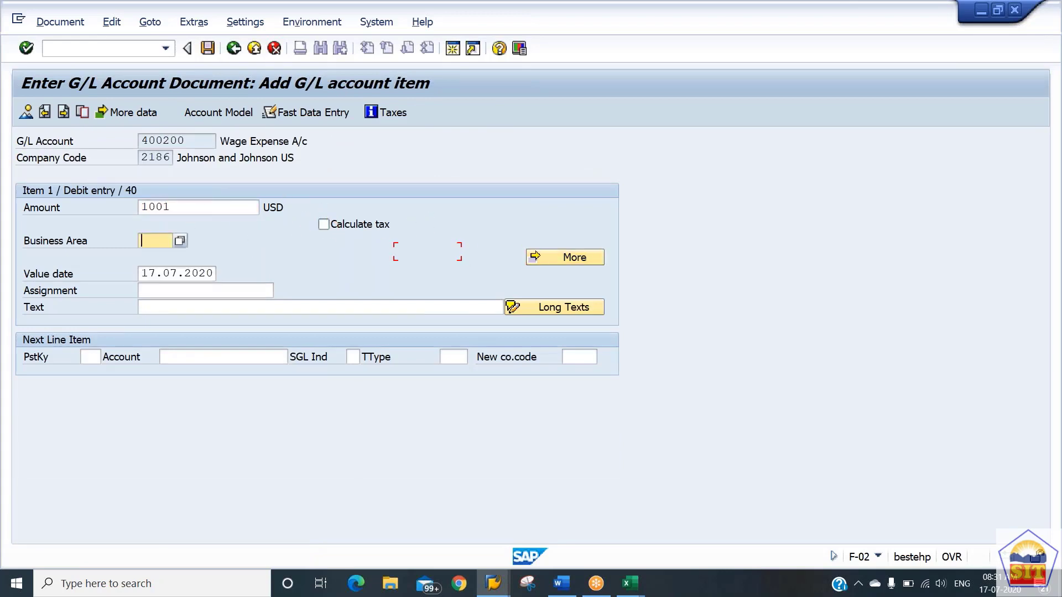
pyautogui.press('Down')
pyautogui.press('Down')
pyautogui.press('Tab')
pyautogui.press('Tab')
pyautogui.press('Tab')
pyautogui.press('Tab')
pyautogui.press('Tab')
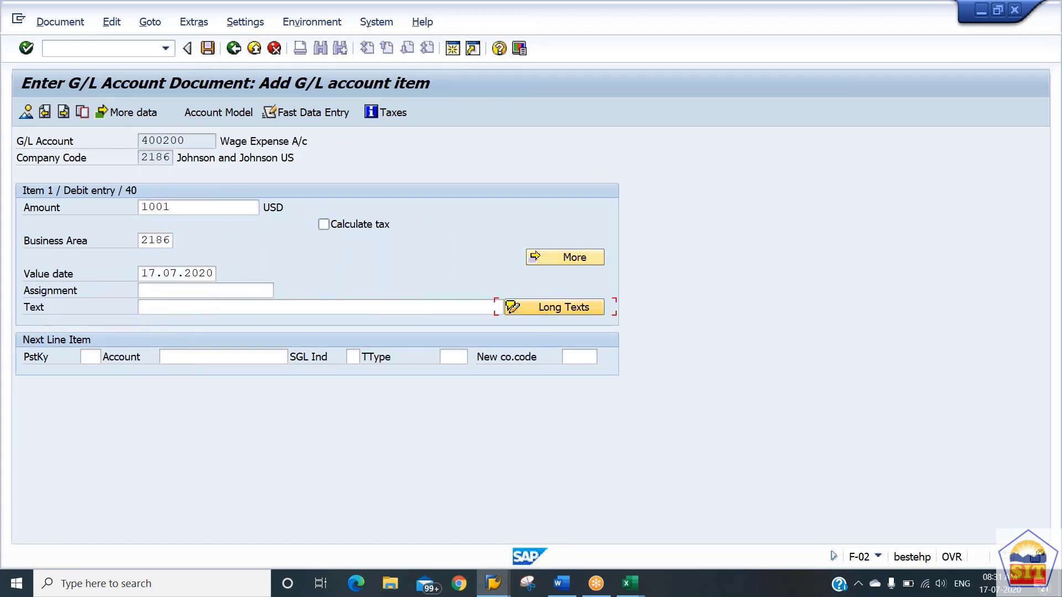
pyautogui.hotkey('shift', 'Tab')
pyautogui.write('wages paid')
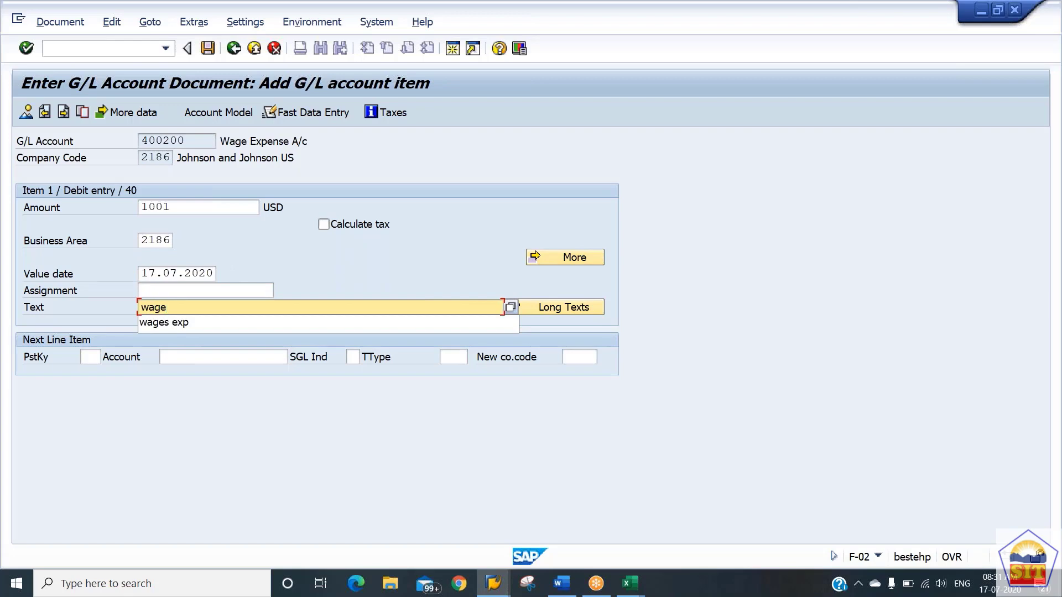
# Add a next line item with posting key 50 and account 200100 to the wage posting and proceed to it.
pyautogui.press('Tab')
pyautogui.press('Tab')
pyautogui.write('50')
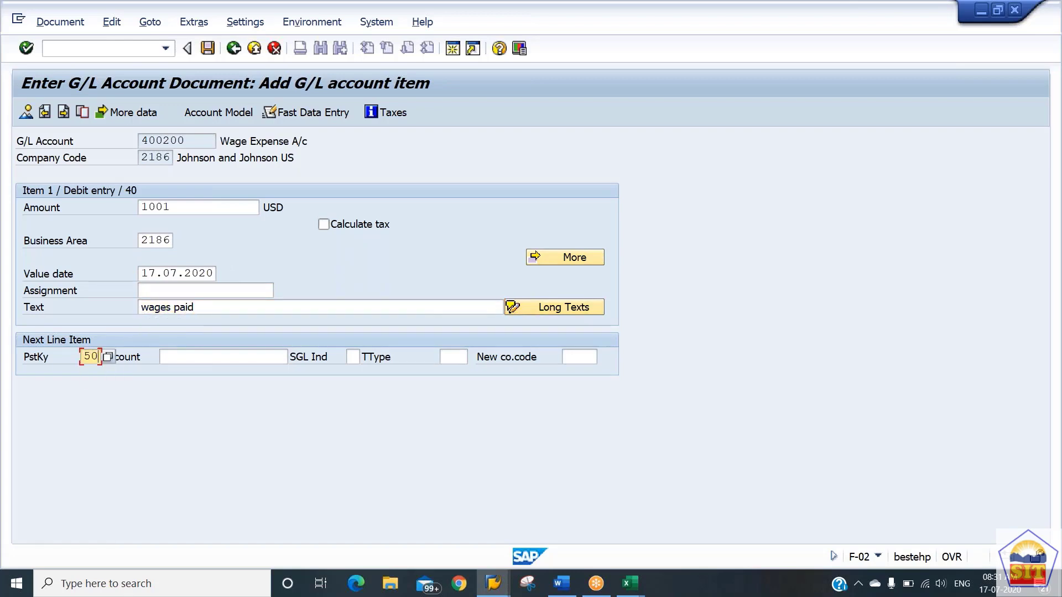
pyautogui.press('Tab')
pyautogui.write('200100')
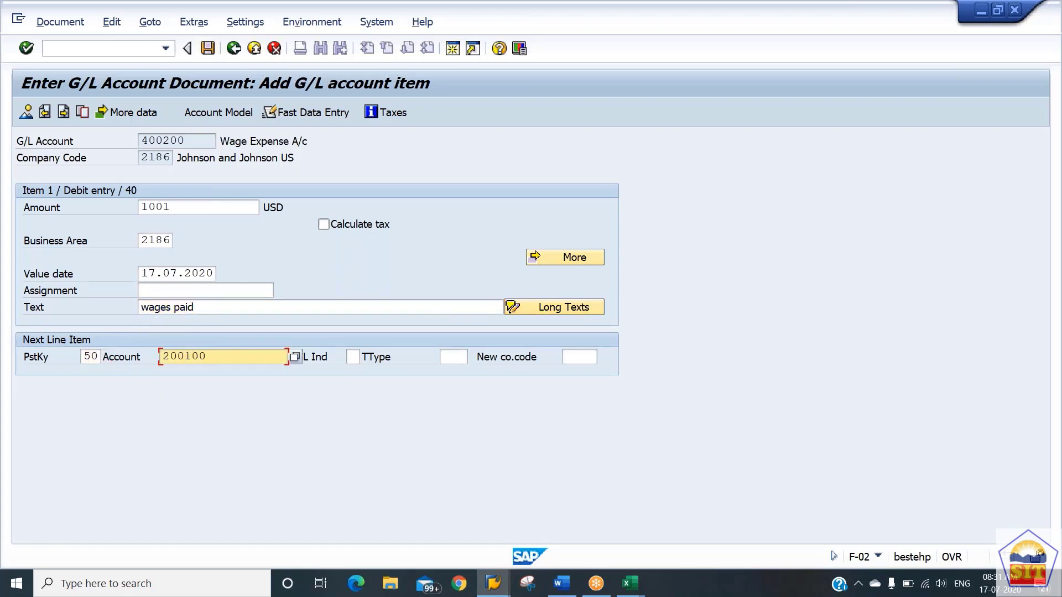
pyautogui.press('Return')
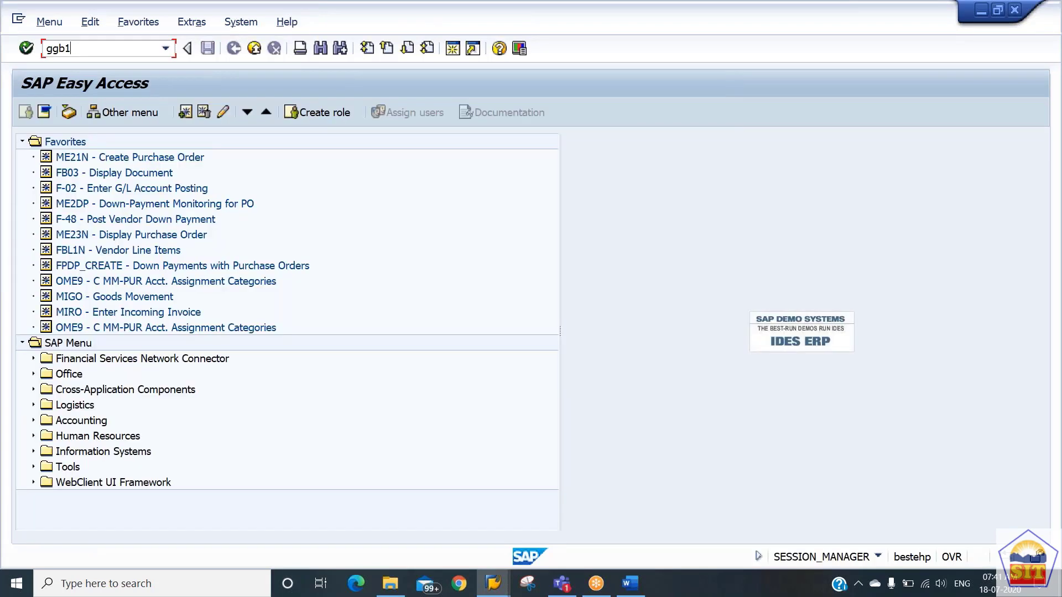
# Open substitution maintenance GGB1 and expand the Line Item event under Financial Accounting.
pyautogui.press('Return')
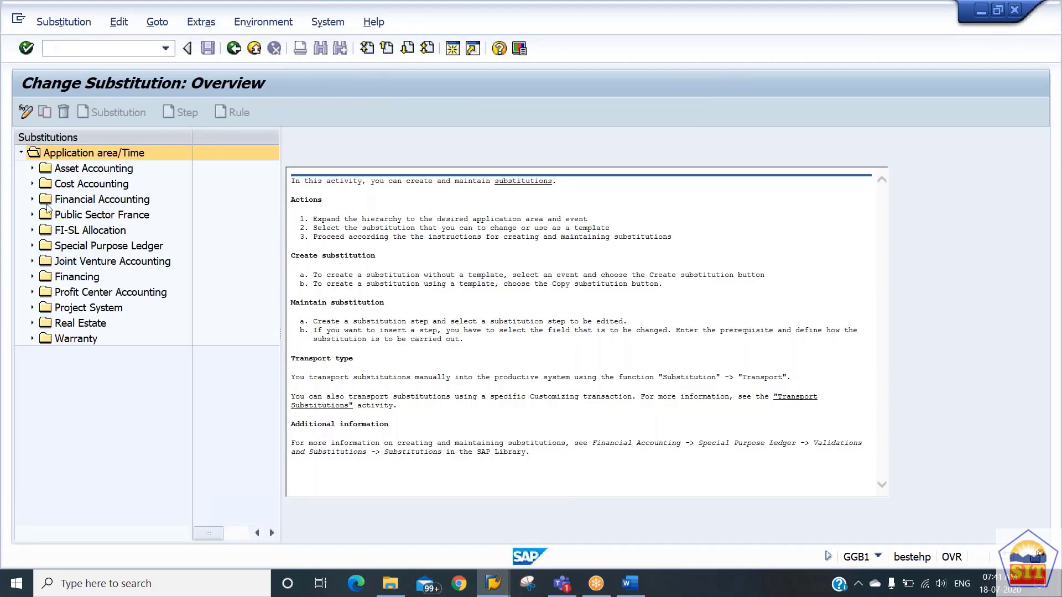
pyautogui.click(32, 201)
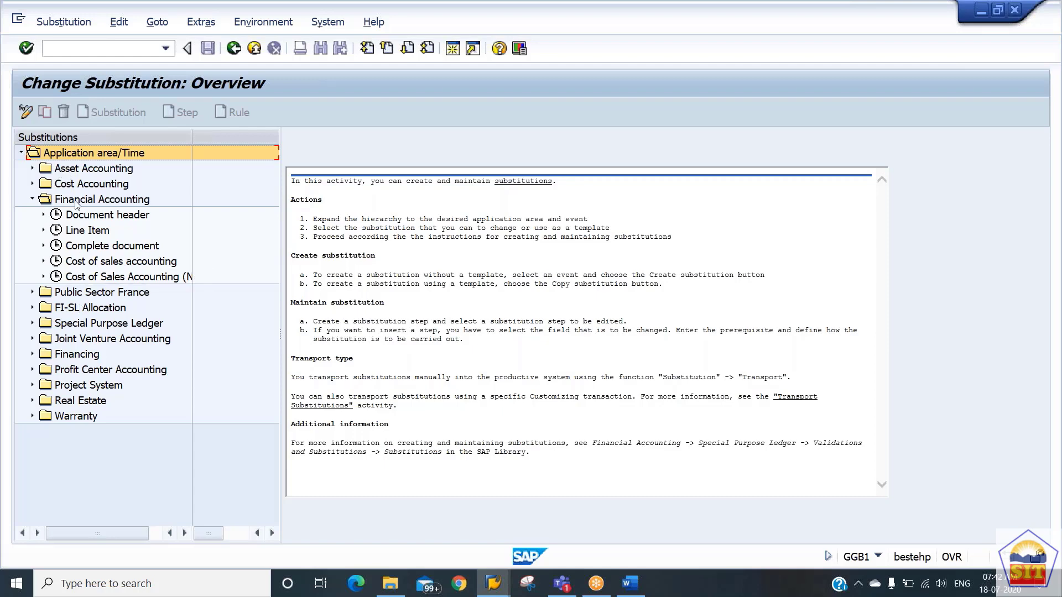
pyautogui.click(44, 231)
pyautogui.click(44, 230)
pyautogui.click(44, 230)
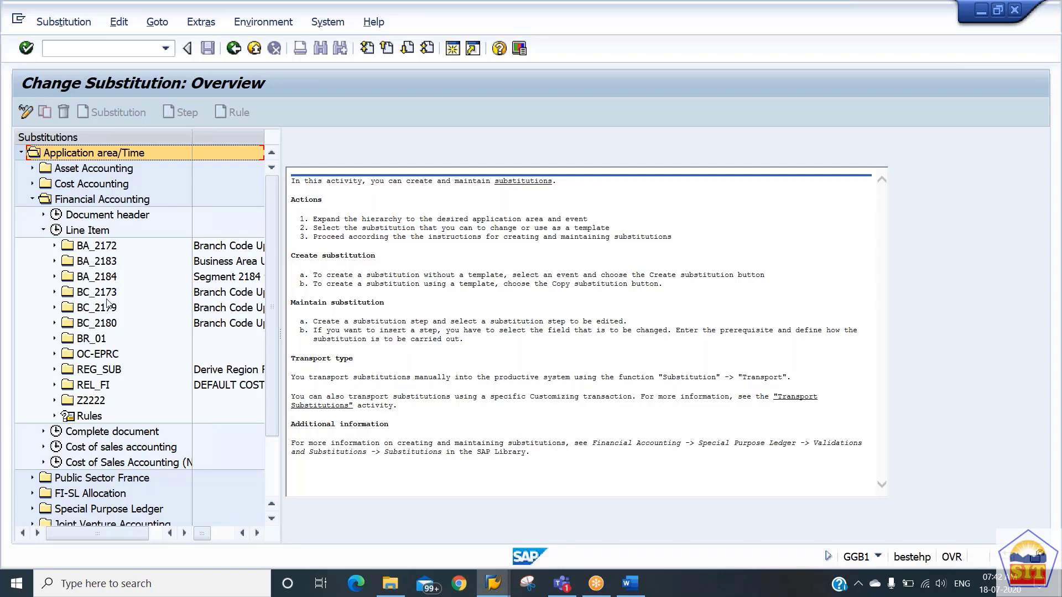
# Create a substitution for the Financial Accounting Line Item event and name it BC_2186.
pyautogui.click(98, 232)
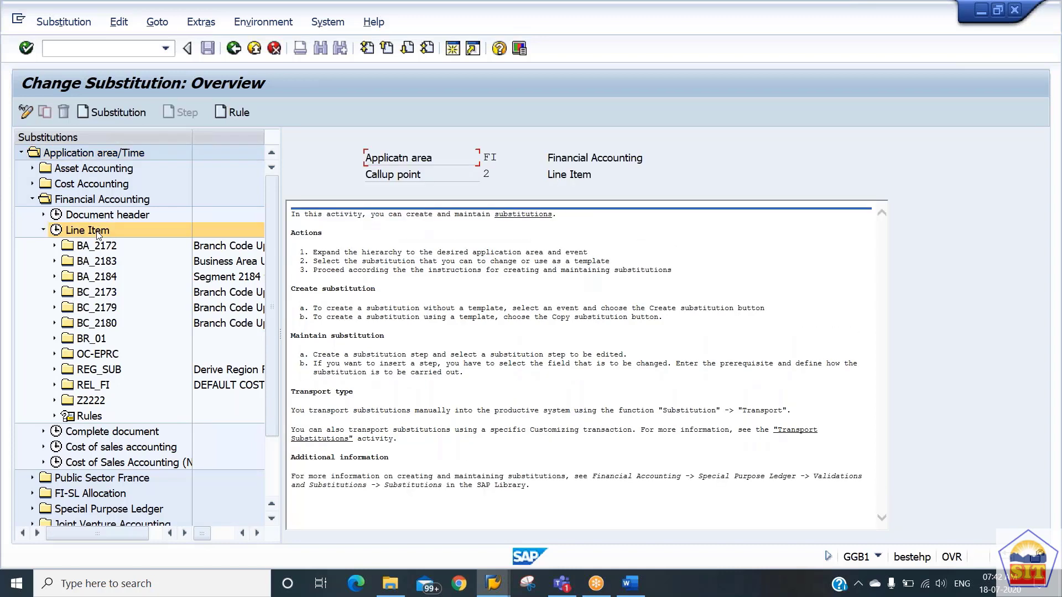
pyautogui.click(109, 117)
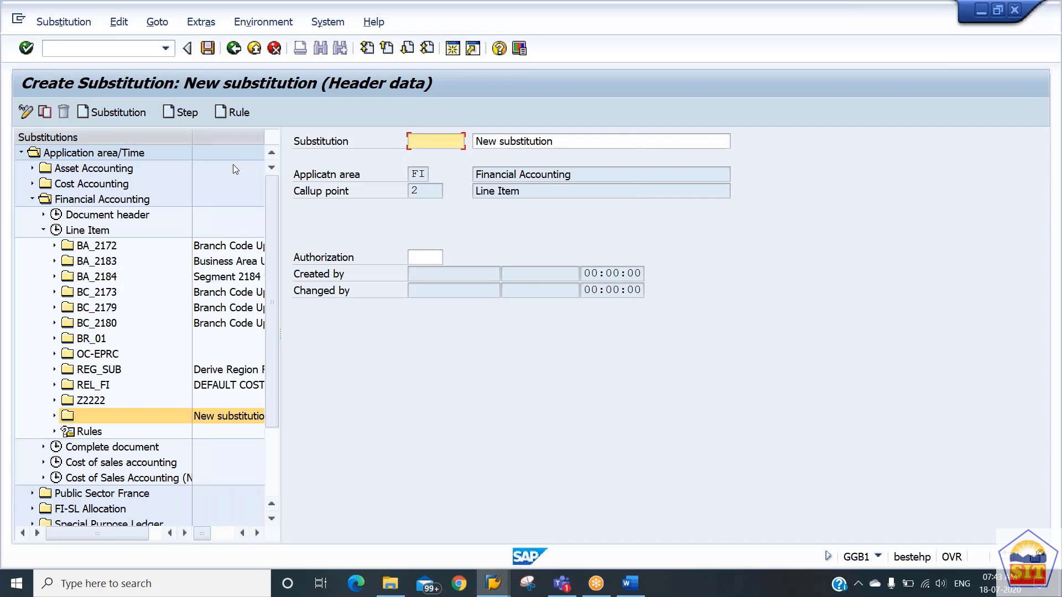
pyautogui.write('BC_')
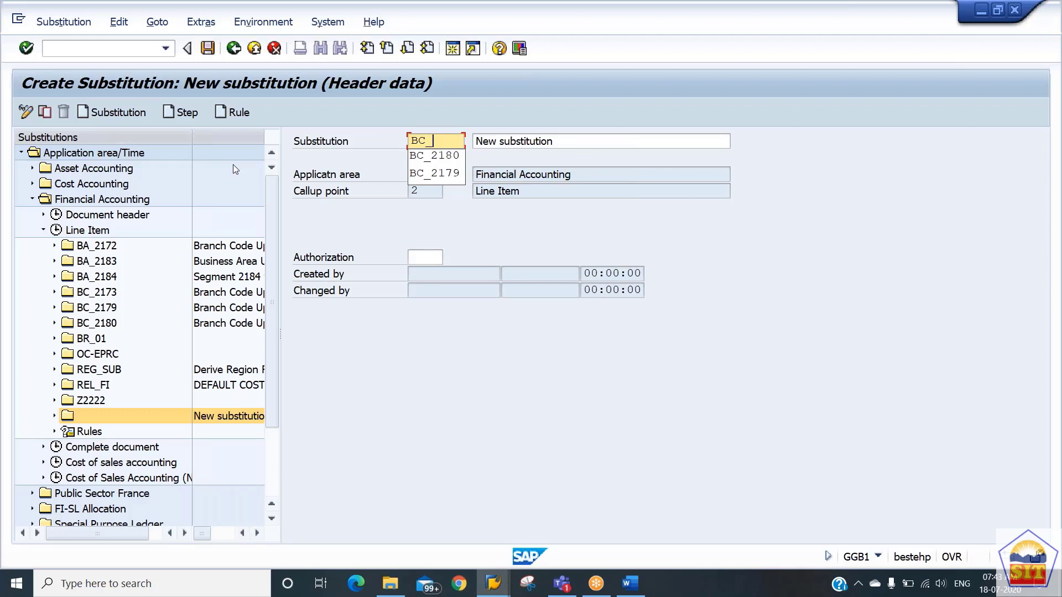
pyautogui.write('2186')
pyautogui.press('Return')
# Set the new substitution's description to "Branch Code Updation in GL Posting".
pyautogui.press('Tab')
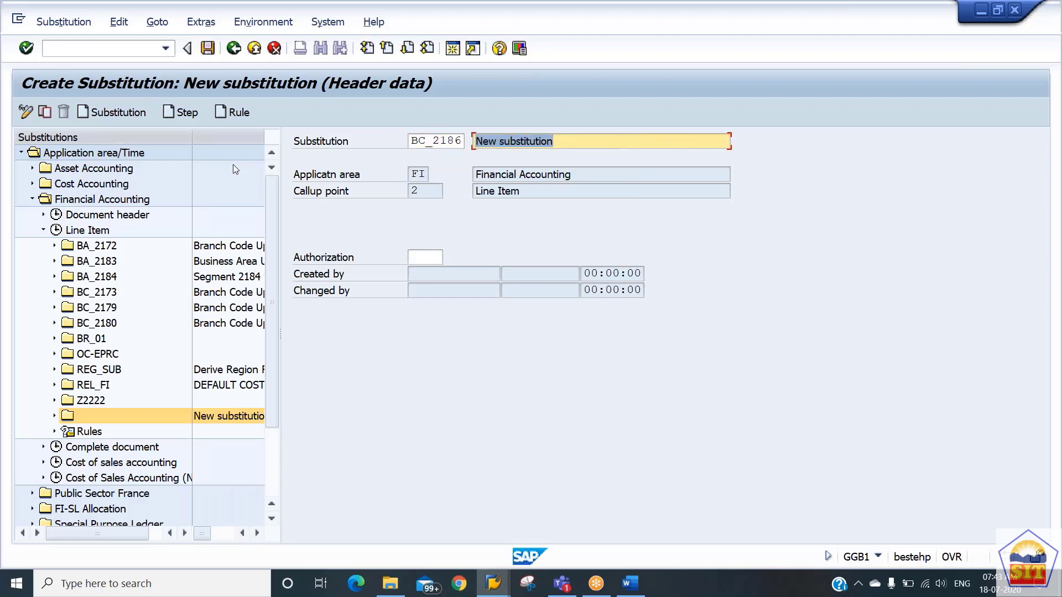
pyautogui.press('BackSpace')
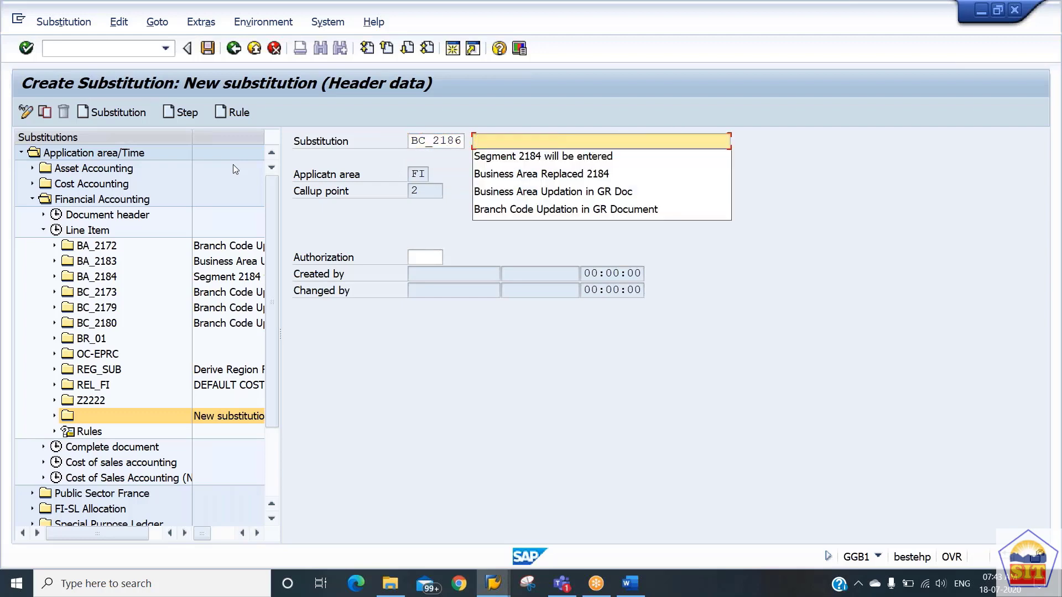
pyautogui.press('Down')
pyautogui.press('Down')
pyautogui.press('Down')
pyautogui.press('Down')
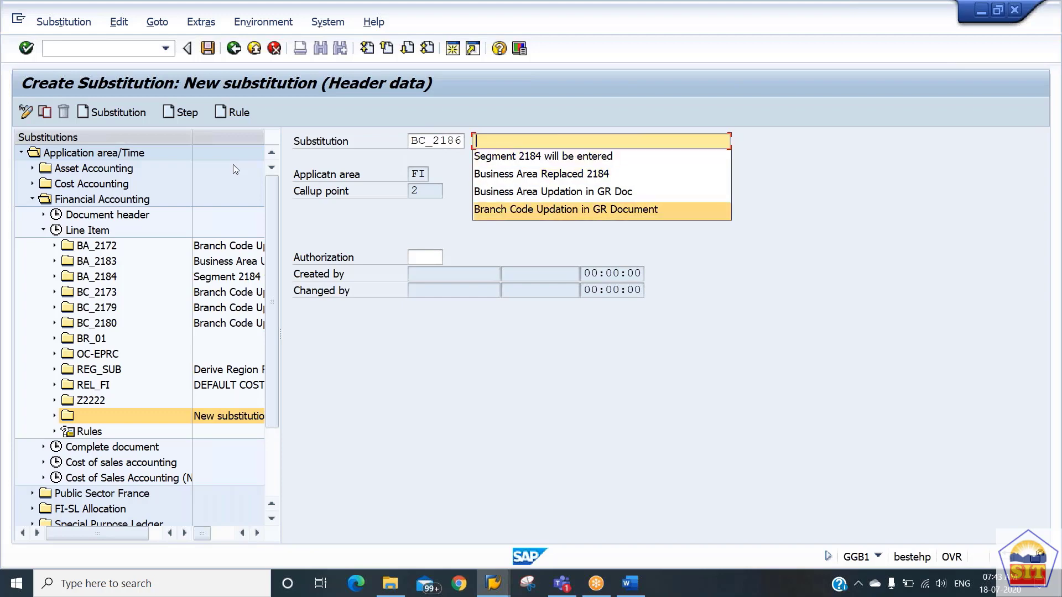
pyautogui.press('Return')
pyautogui.press('Left')
pyautogui.press('Left')
pyautogui.press('Left')
pyautogui.press('Left')
pyautogui.press('Left')
pyautogui.press('Left')
pyautogui.press('Left')
pyautogui.press('Left')
pyautogui.press('Left')
pyautogui.press('Left')
pyautogui.press('Left')
pyautogui.press('Left')
pyautogui.press('Left')
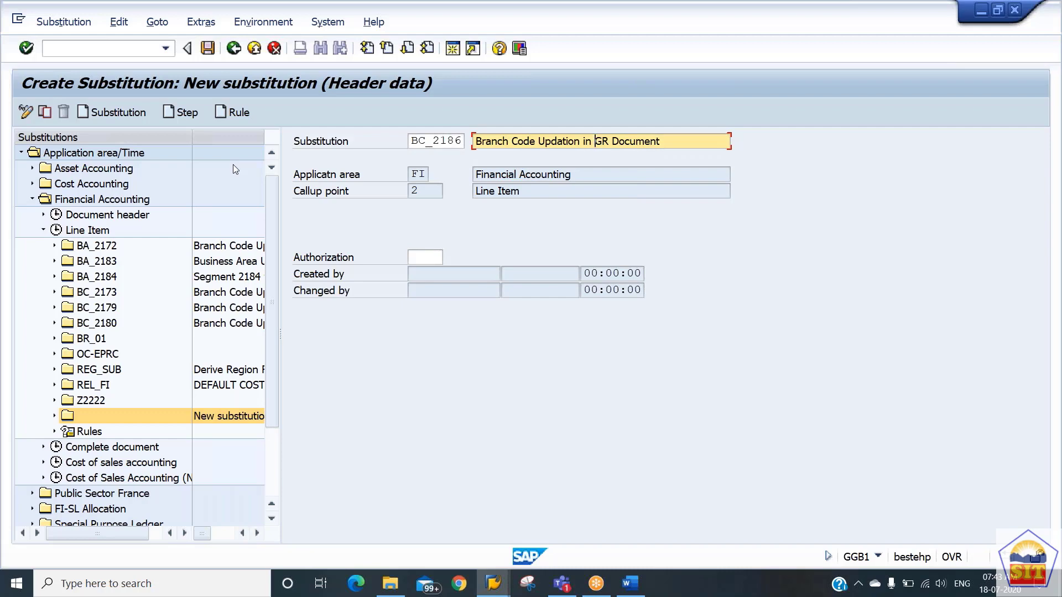
pyautogui.write('GL ')
pyautogui.write('Posti')
pyautogui.write('ng')
pyautogui.press('Delete')
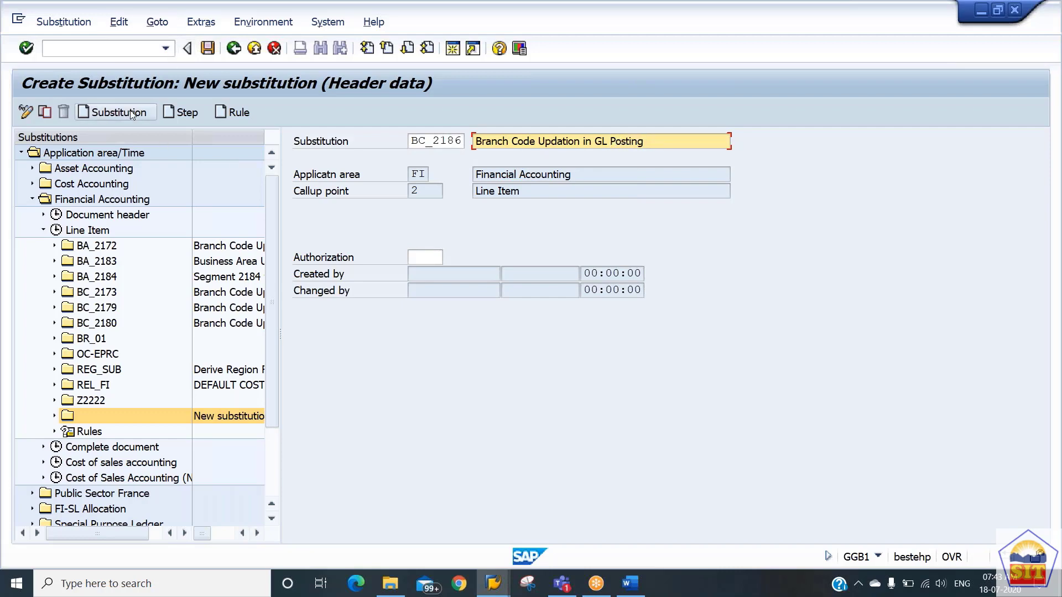
# Save substitution BC_2186 and expand its entry in the substitution tree.
pyautogui.hotkey('ctrl', 's')
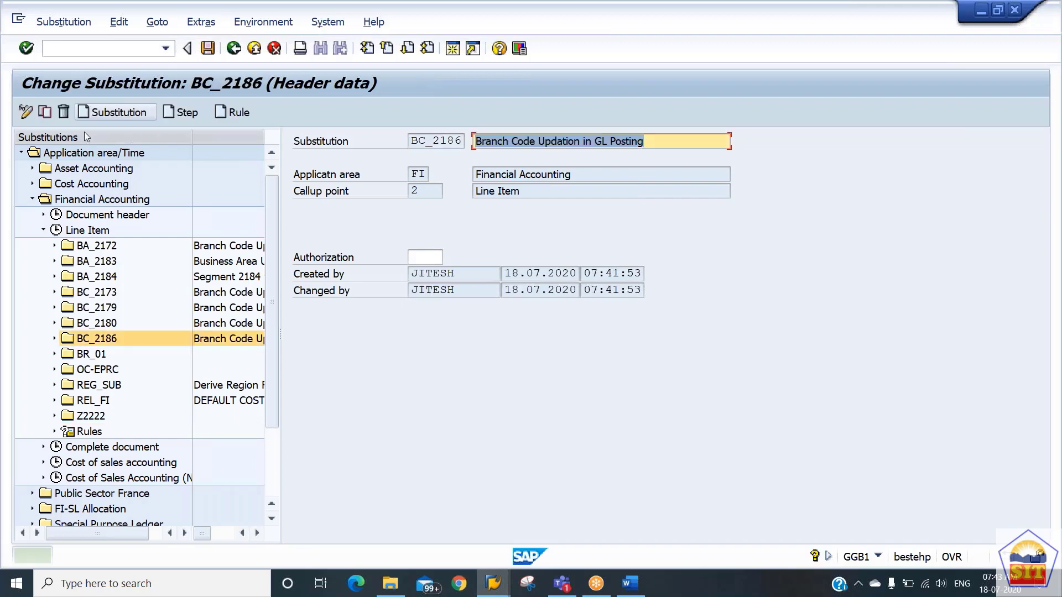
pyautogui.click(54, 338)
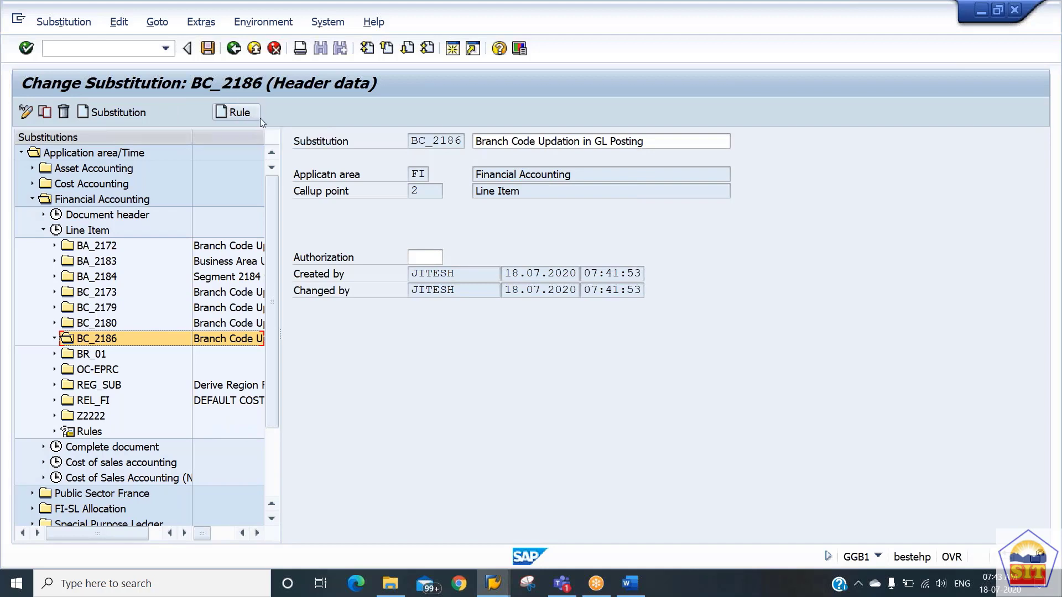
# Create a step under substitution BC_2186 without selecting any substitutable fields.
pyautogui.click(191, 112)
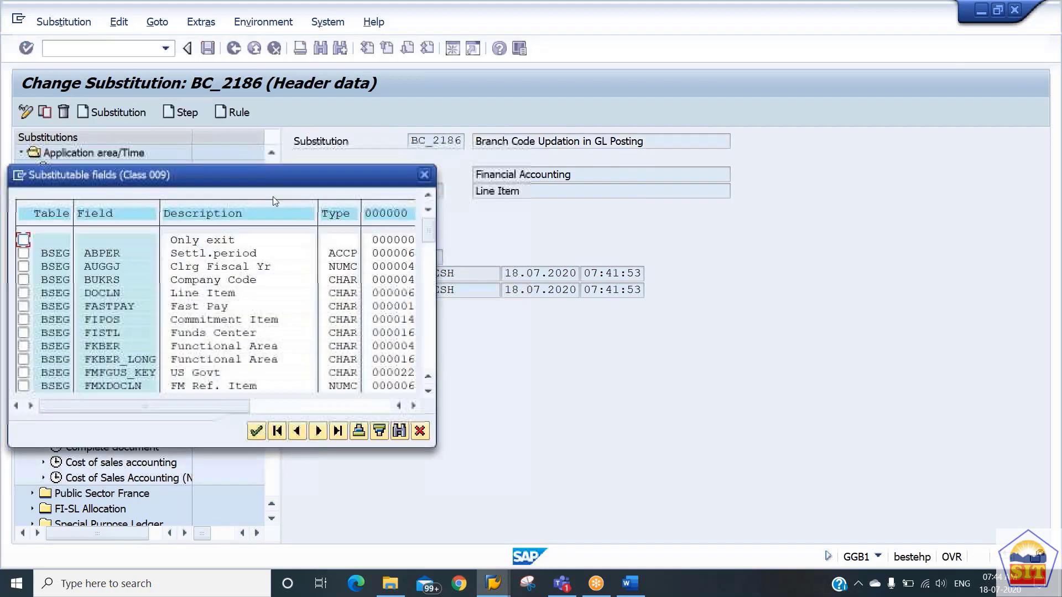
pyautogui.click(420, 431)
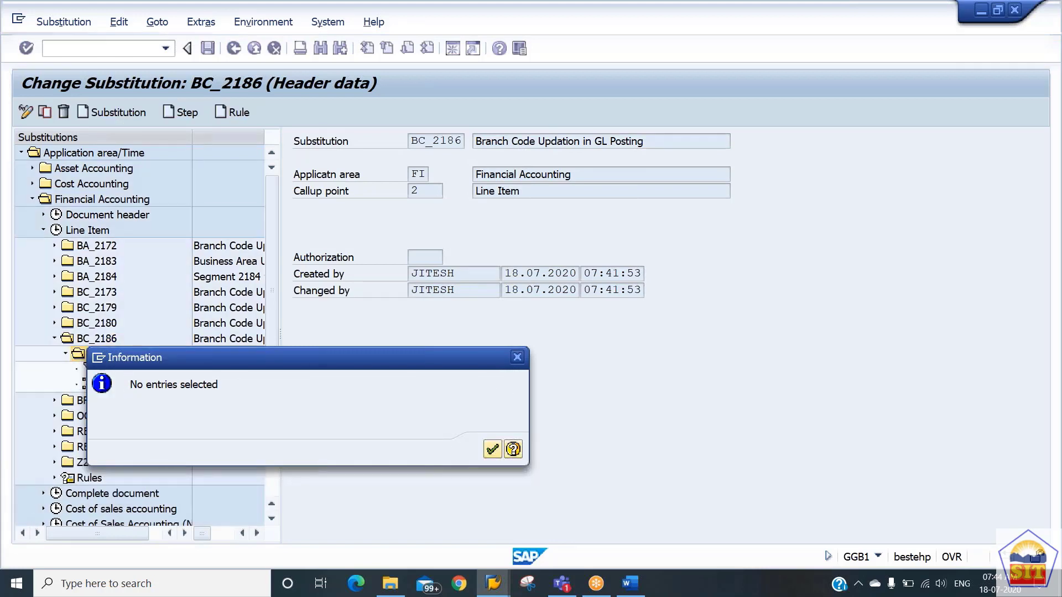
pyautogui.click(493, 449)
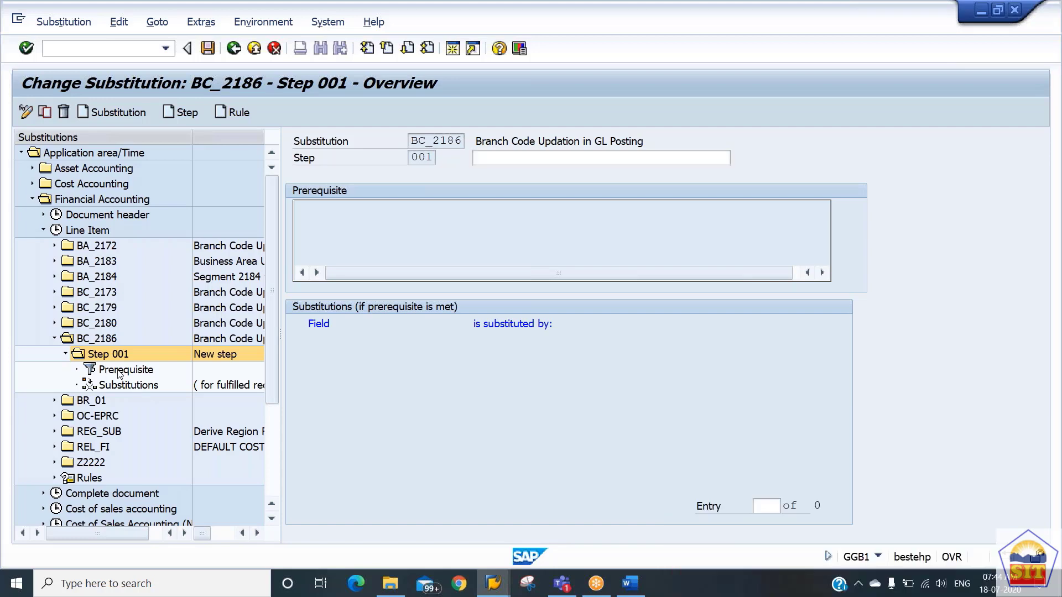
# Open the prerequisite of Step 001, find bukrs in structure BKPF and insert the Company Code field BKPF-BUKRS.
pyautogui.doubleClick(122, 370)
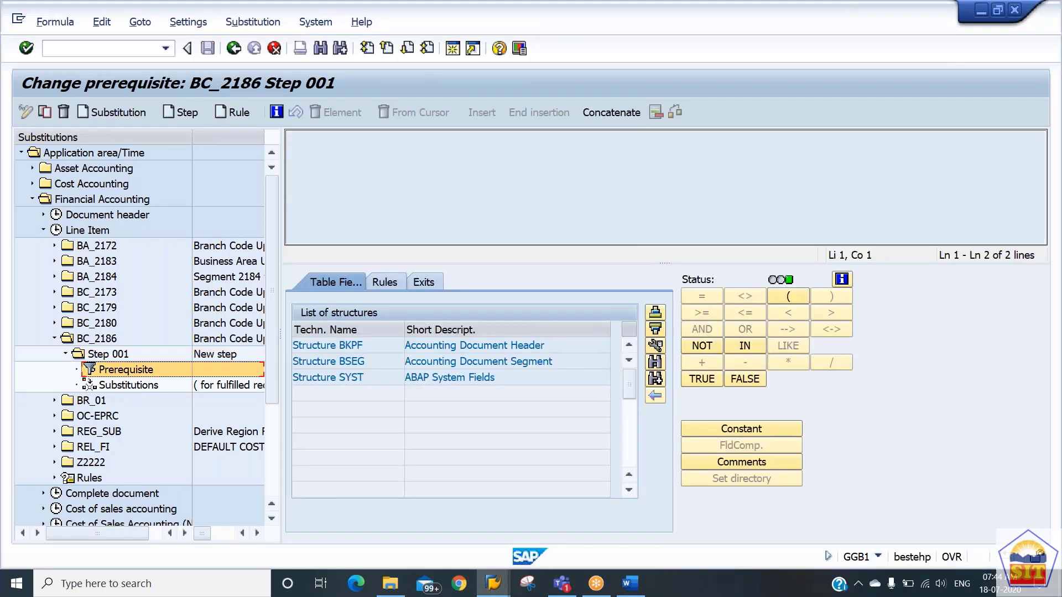
pyautogui.doubleClick(467, 343)
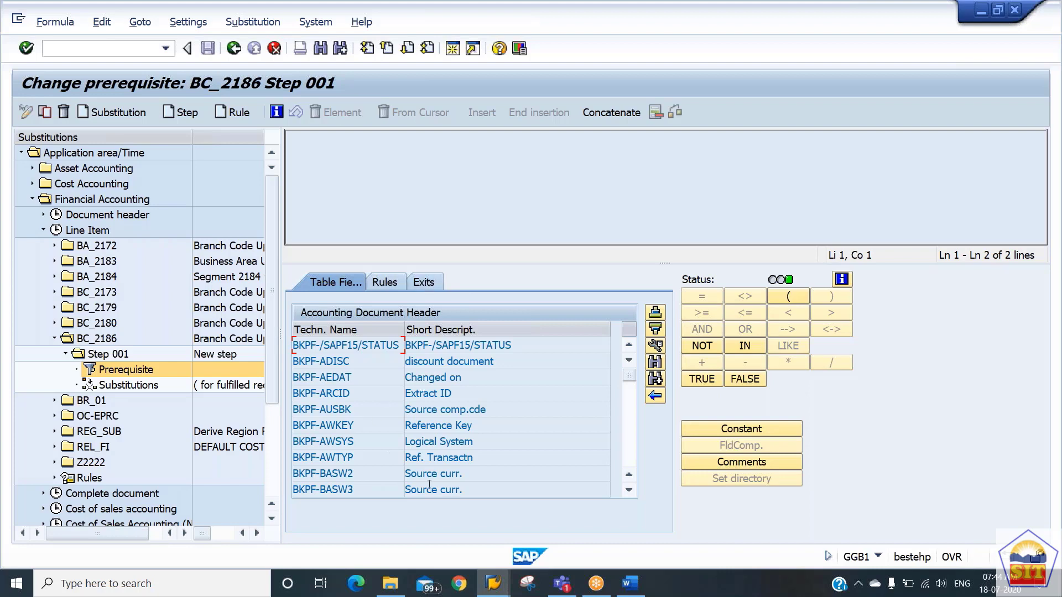
pyautogui.click(655, 363)
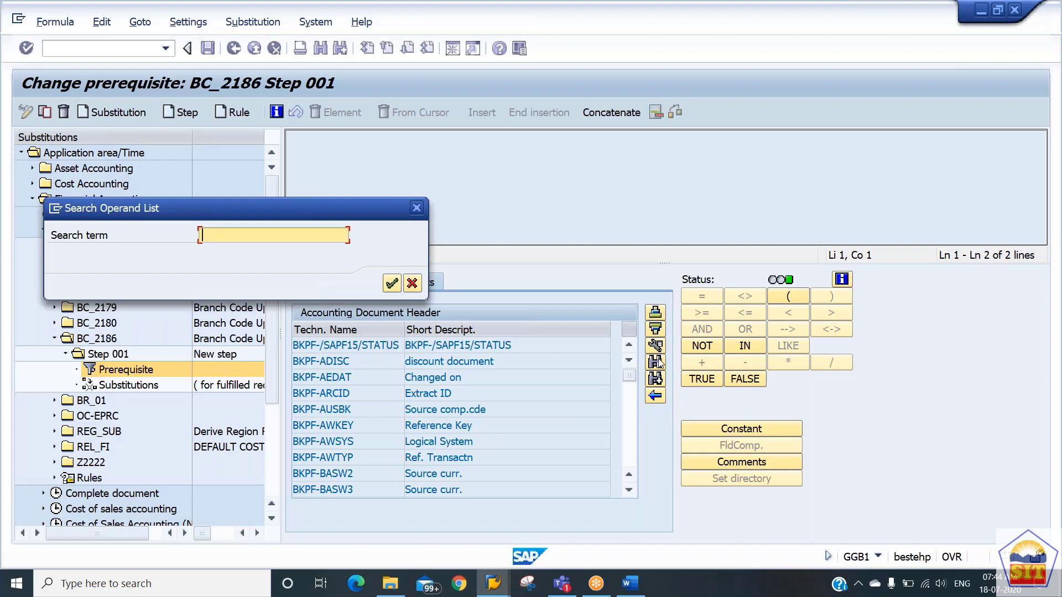
pyautogui.write('bukrs')
pyautogui.press('Return')
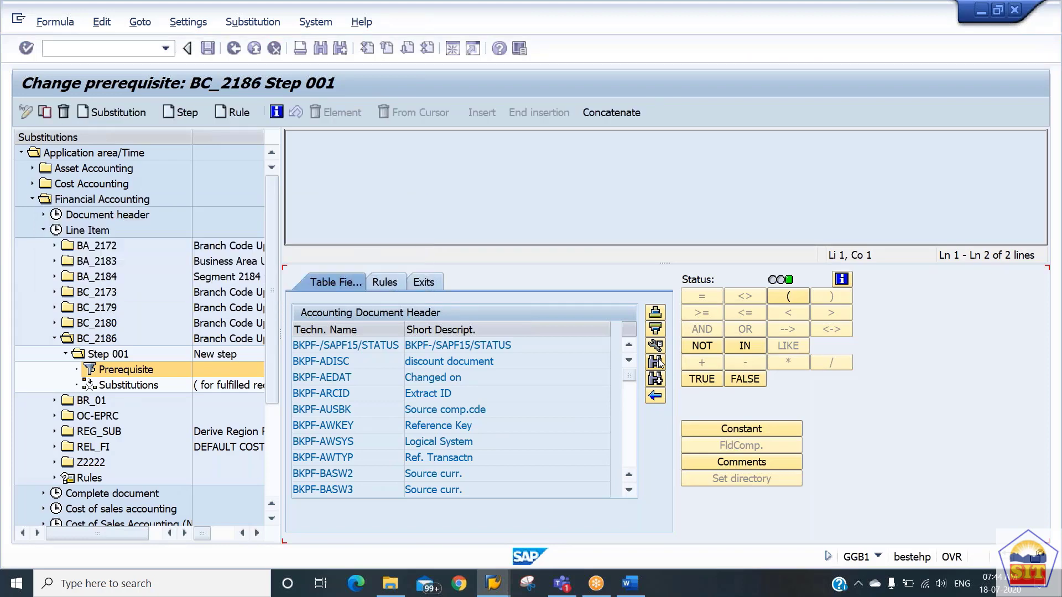
pyautogui.doubleClick(352, 345)
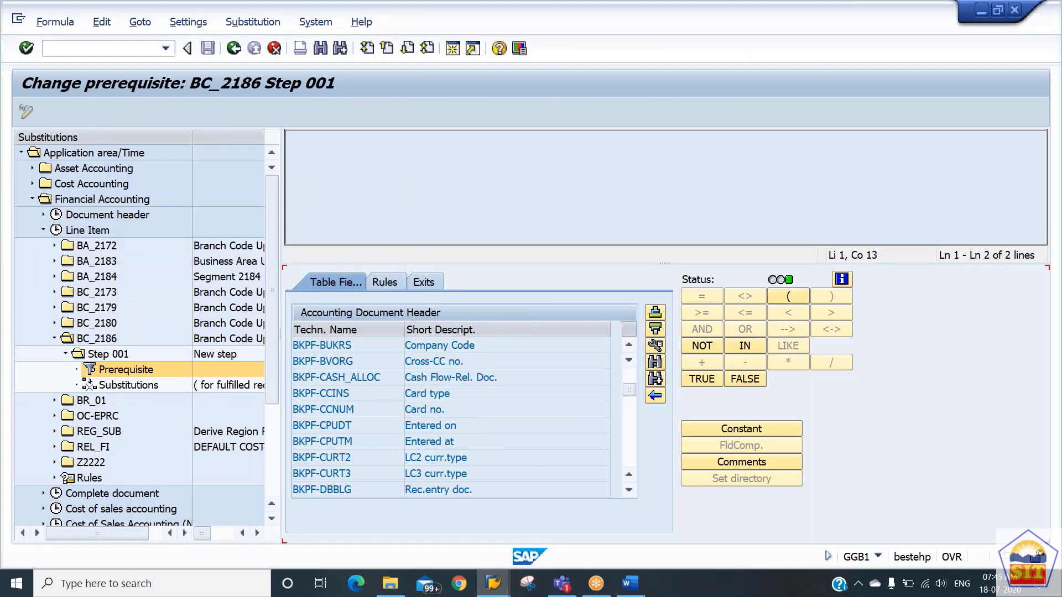
# Complete the Company Code condition as equal to the constant 2186.
pyautogui.click(701, 296)
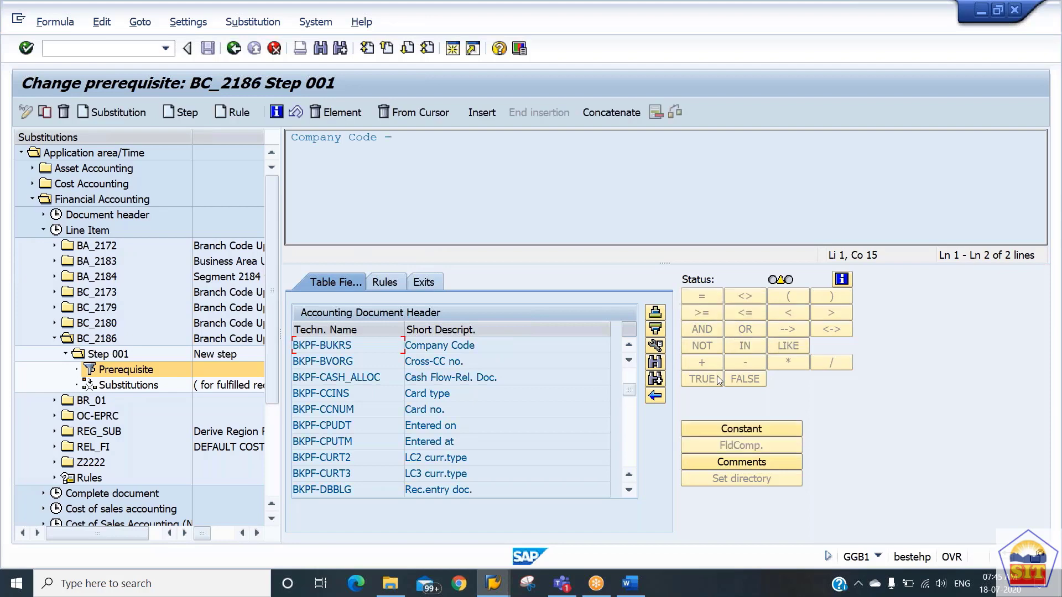
pyautogui.click(734, 428)
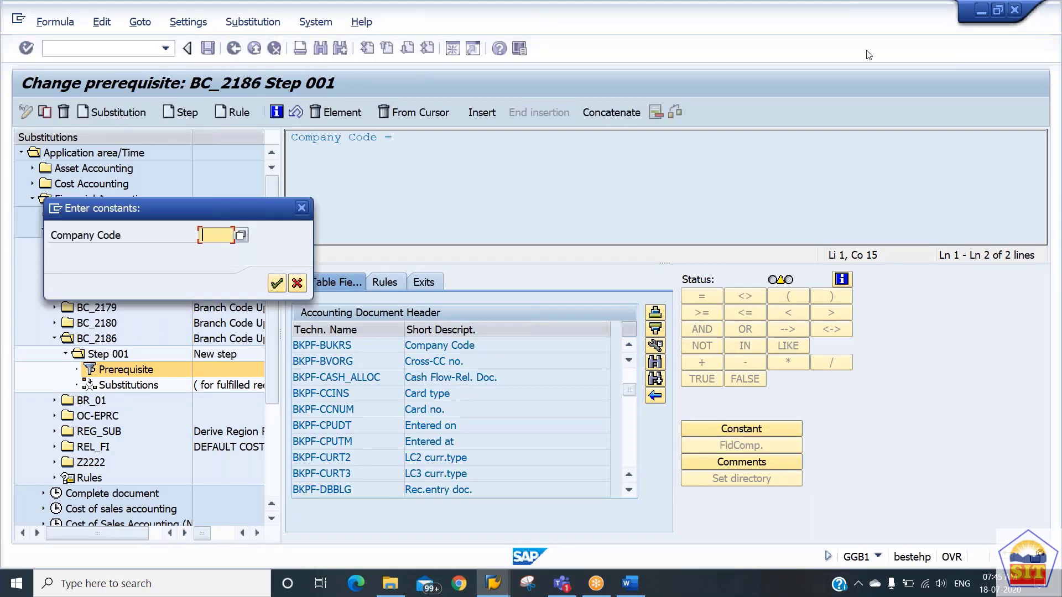
pyautogui.click(818, 60)
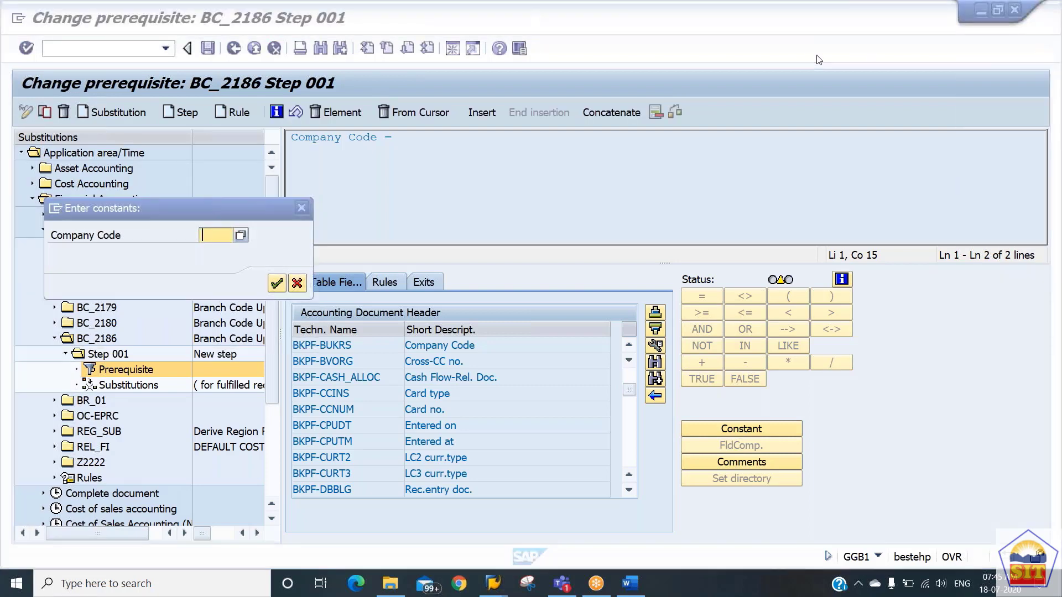
pyautogui.click(217, 232)
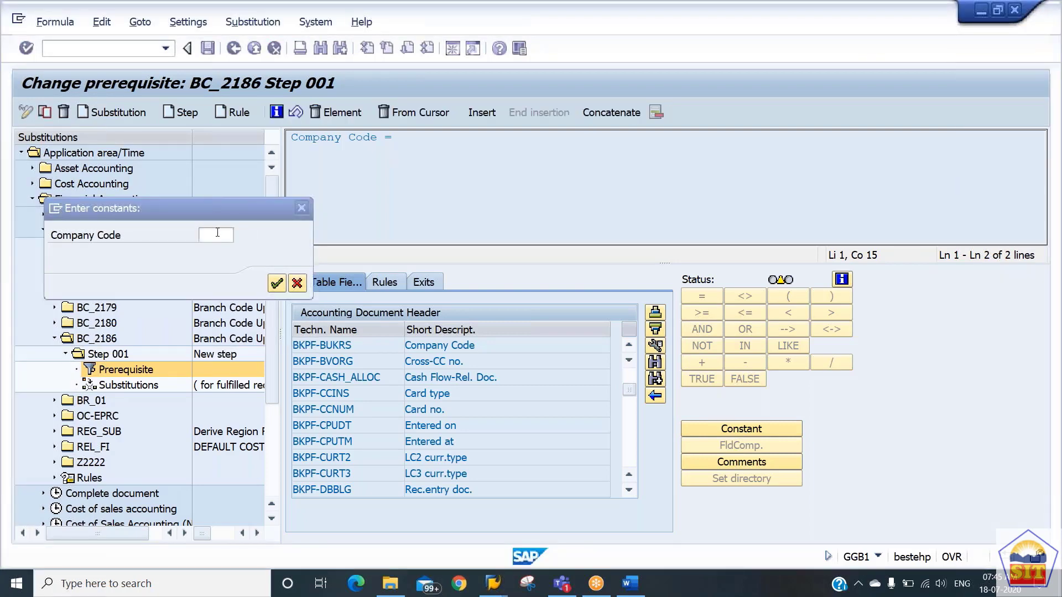
pyautogui.write('2186')
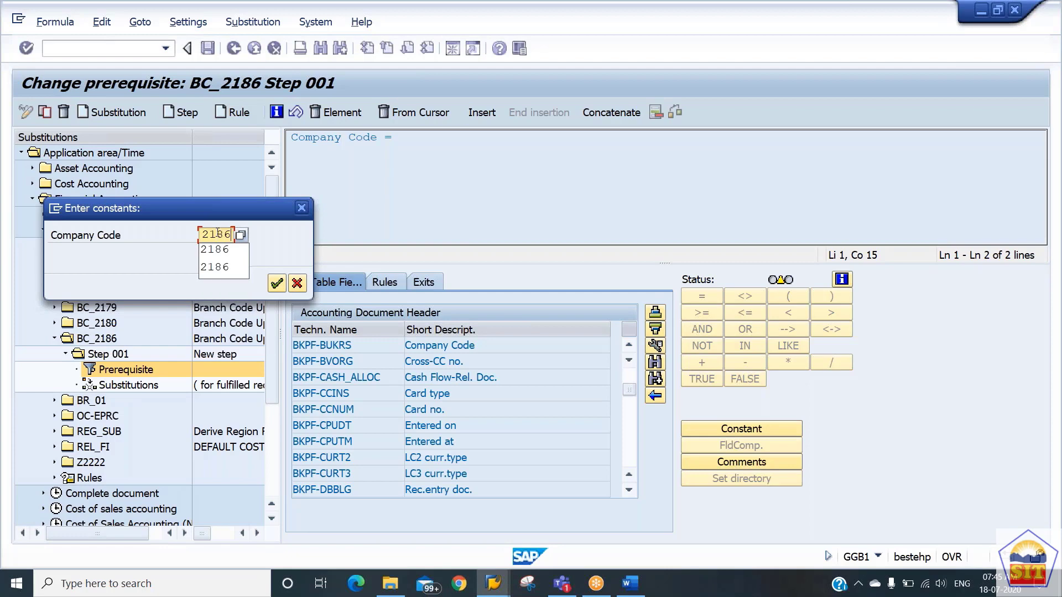
pyautogui.press('Return')
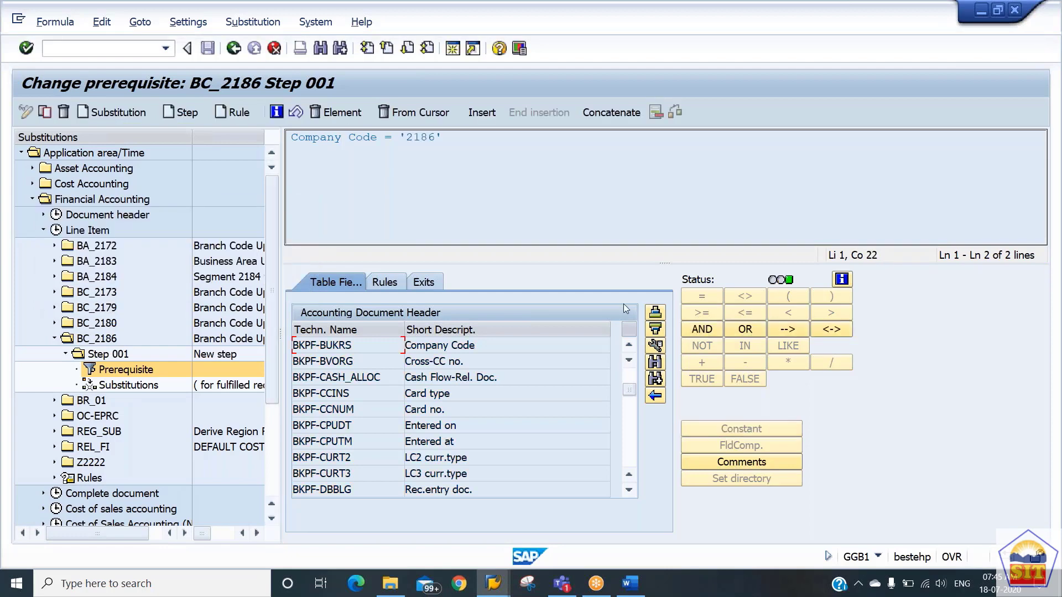
# Extend the prerequisite with AND and the constant blart.
pyautogui.click(702, 329)
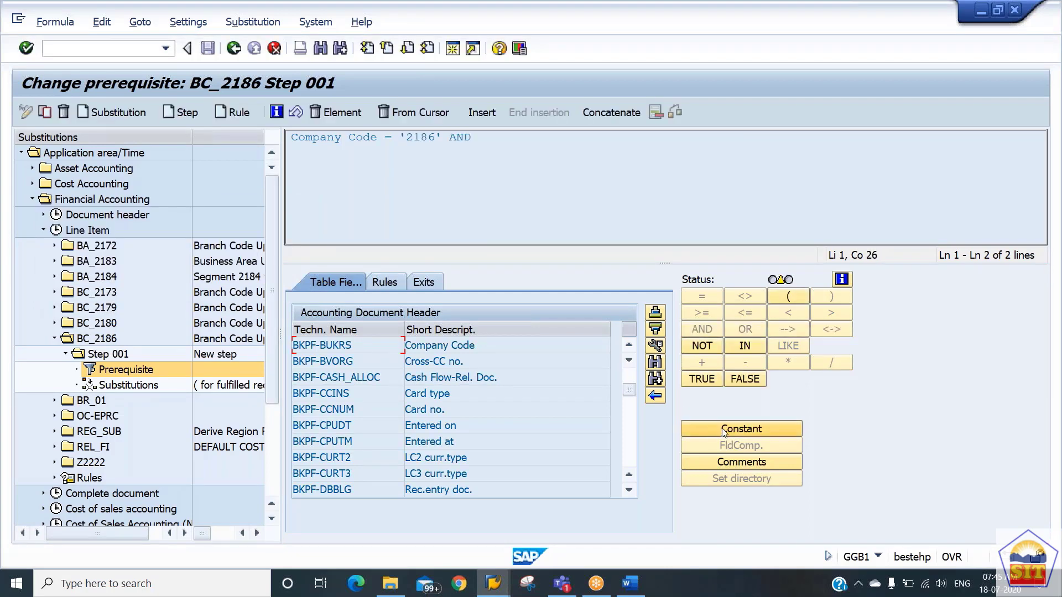
pyautogui.click(722, 432)
pyautogui.write('doc')
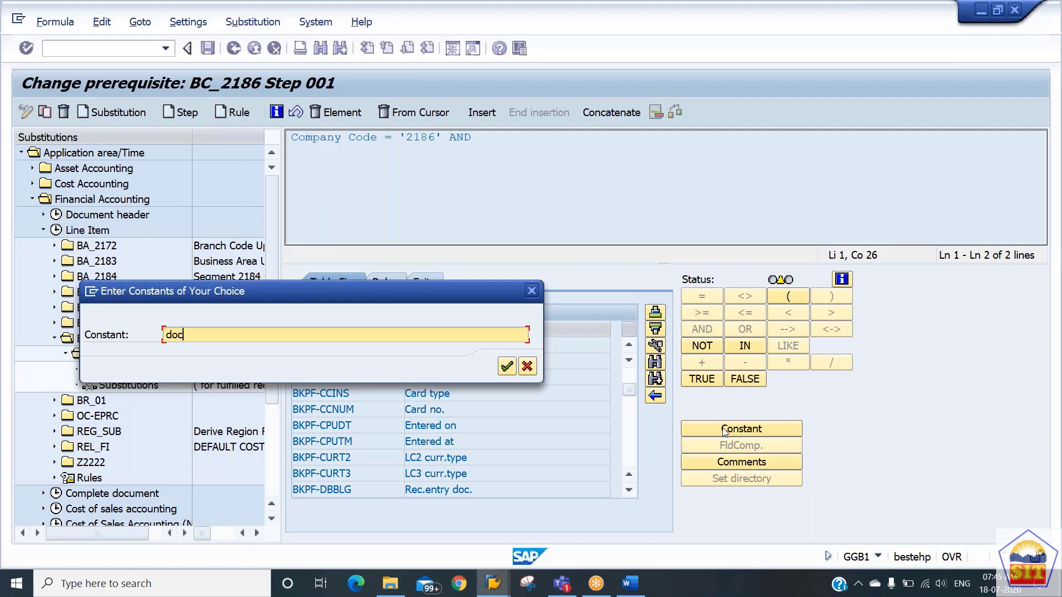
pyautogui.press('BackSpace')
pyautogui.press('BackSpace')
pyautogui.write('blart')
pyautogui.press('Return')
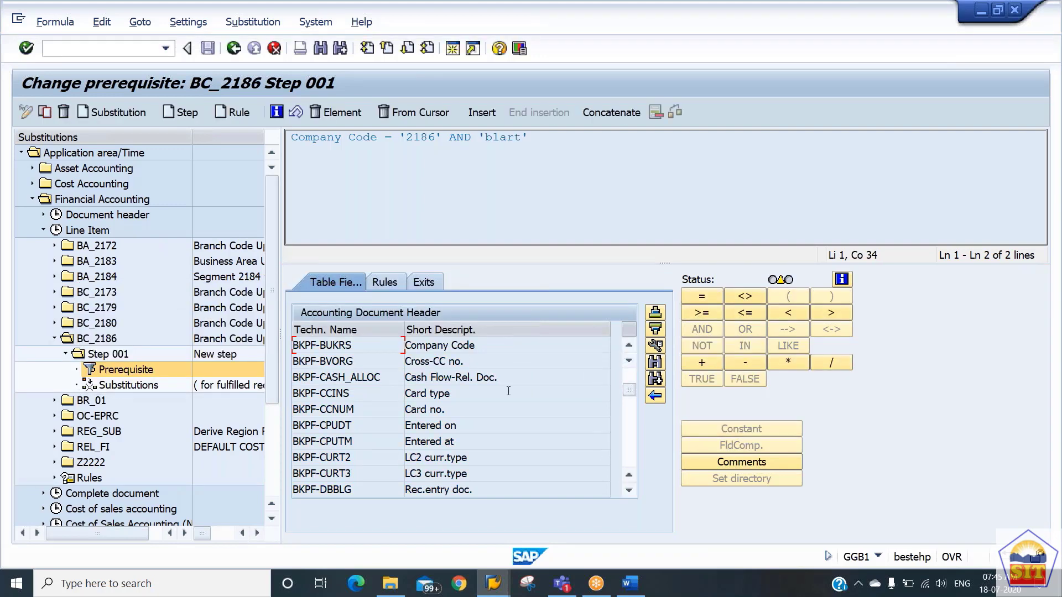
# Search the document header fields for "document type" and try to insert BKPF-BLART into the prerequisite.
pyautogui.click(655, 362)
pyautogui.write('d')
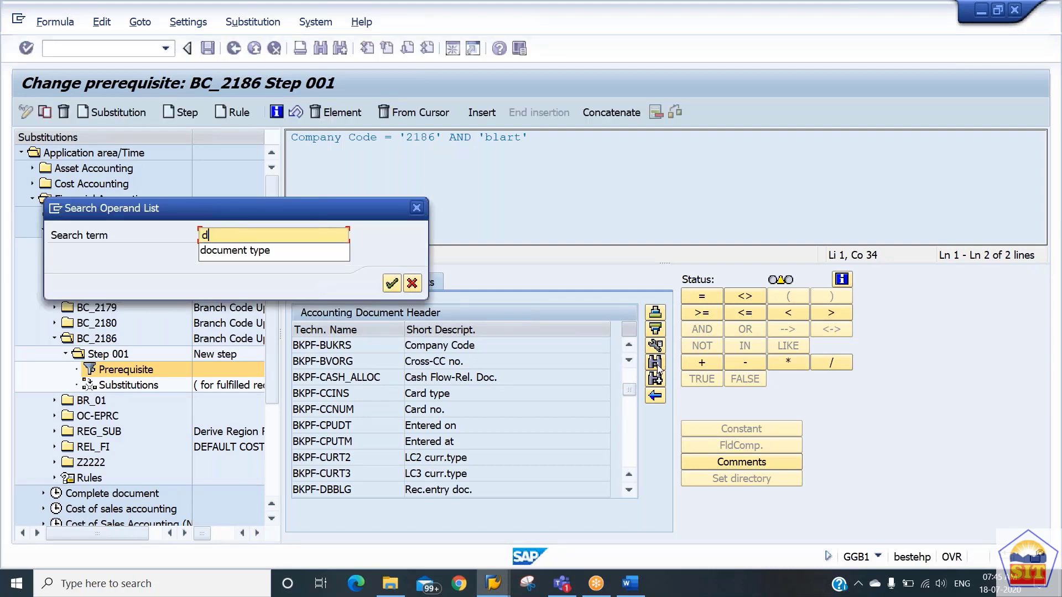
pyautogui.press('Down')
pyautogui.press('Return')
pyautogui.press('Return')
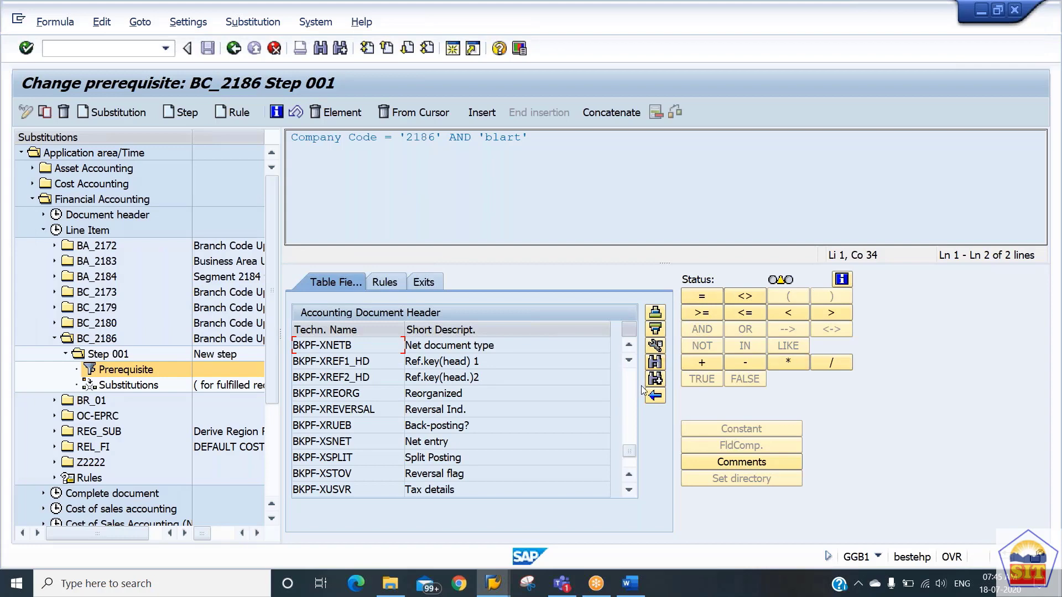
pyautogui.click(659, 380)
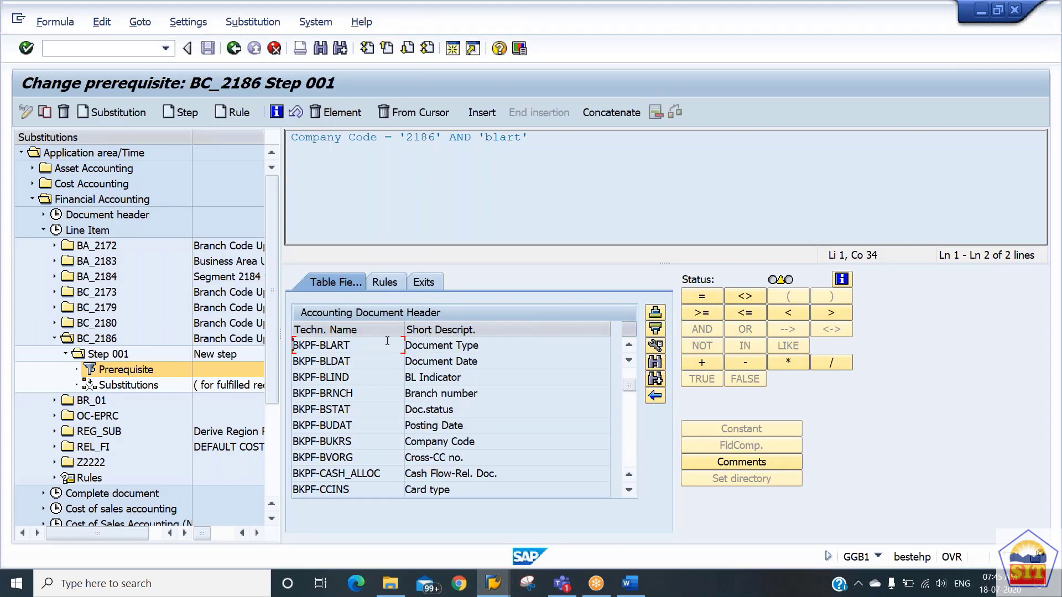
pyautogui.doubleClick(390, 346)
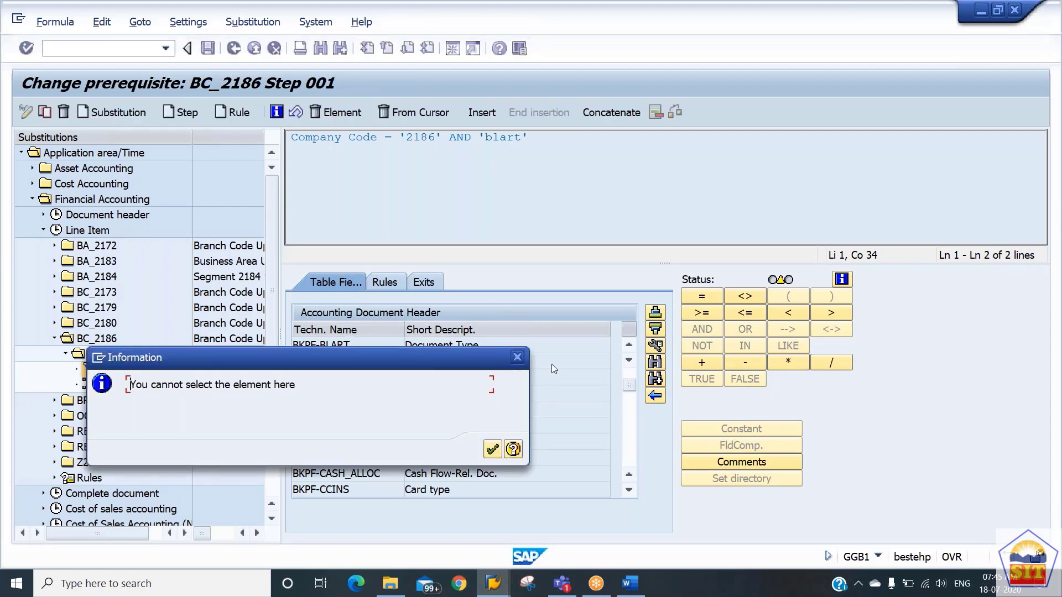
pyautogui.click(517, 358)
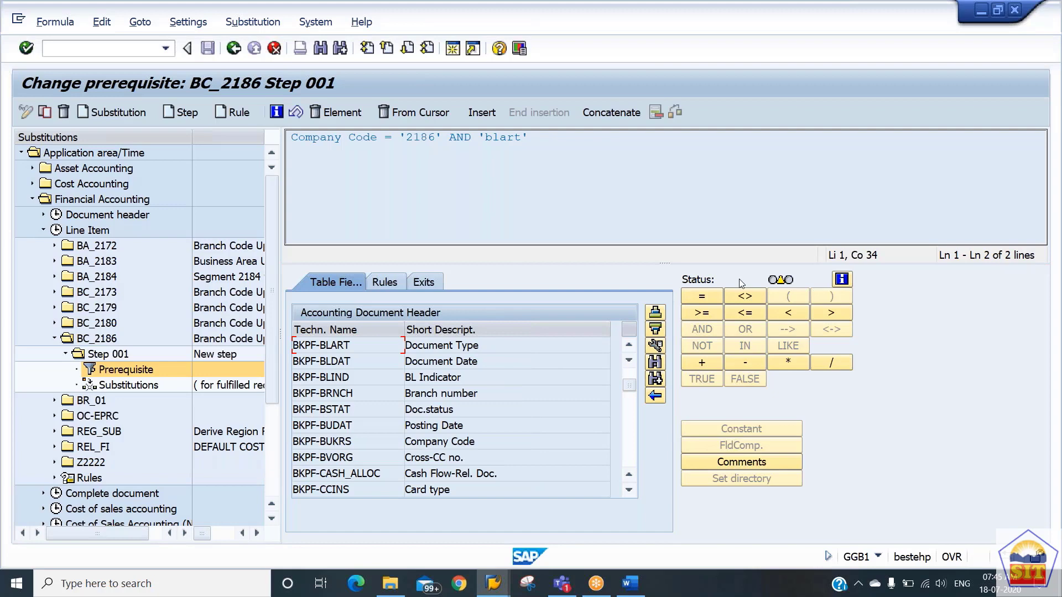
# Complete the blart condition as equal to the constant sa.
pyautogui.click(718, 296)
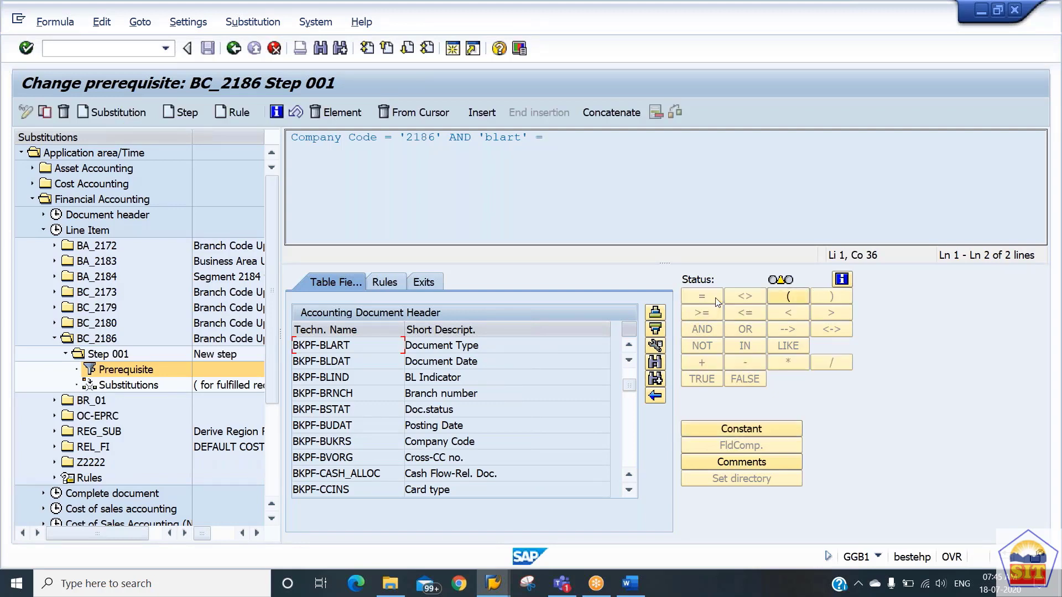
pyautogui.click(739, 432)
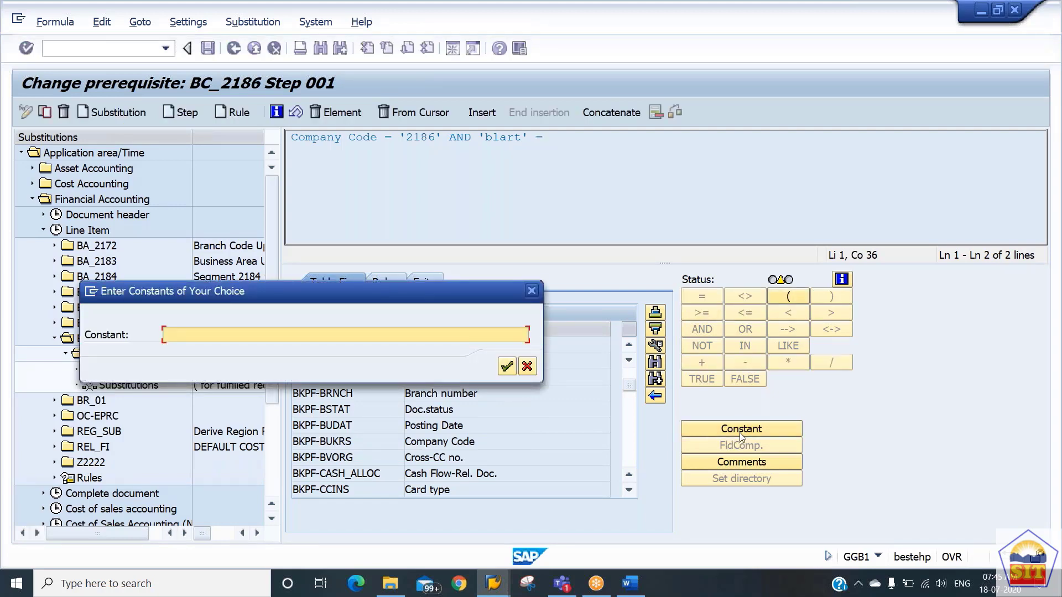
pyautogui.write('sa')
pyautogui.press('Return')
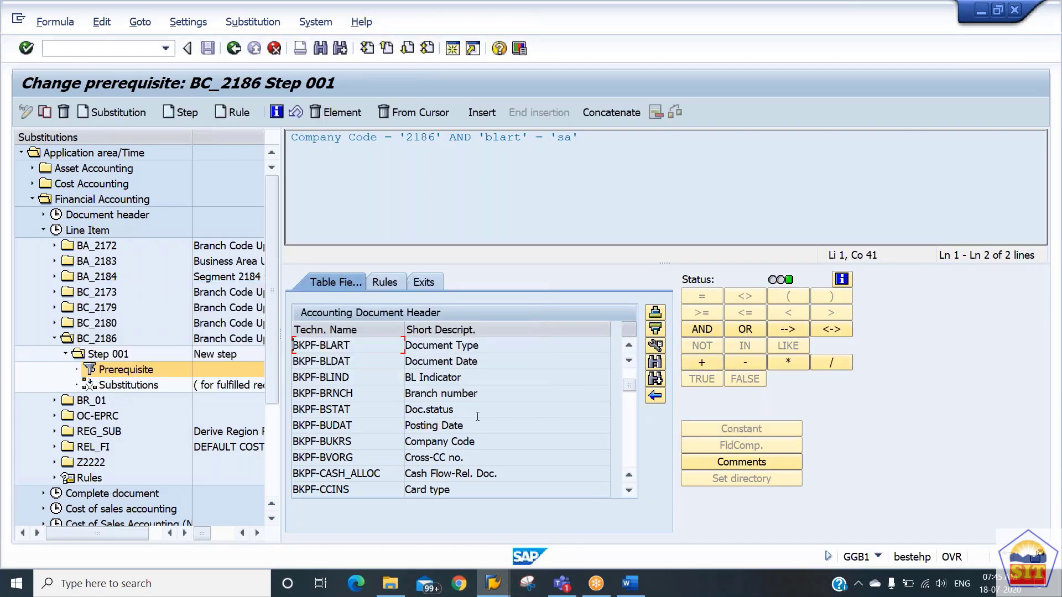
# Switch to structure BSEG, search its fields for hkont and try to insert the G/L field BSEG-HKONT.
pyautogui.click(654, 395)
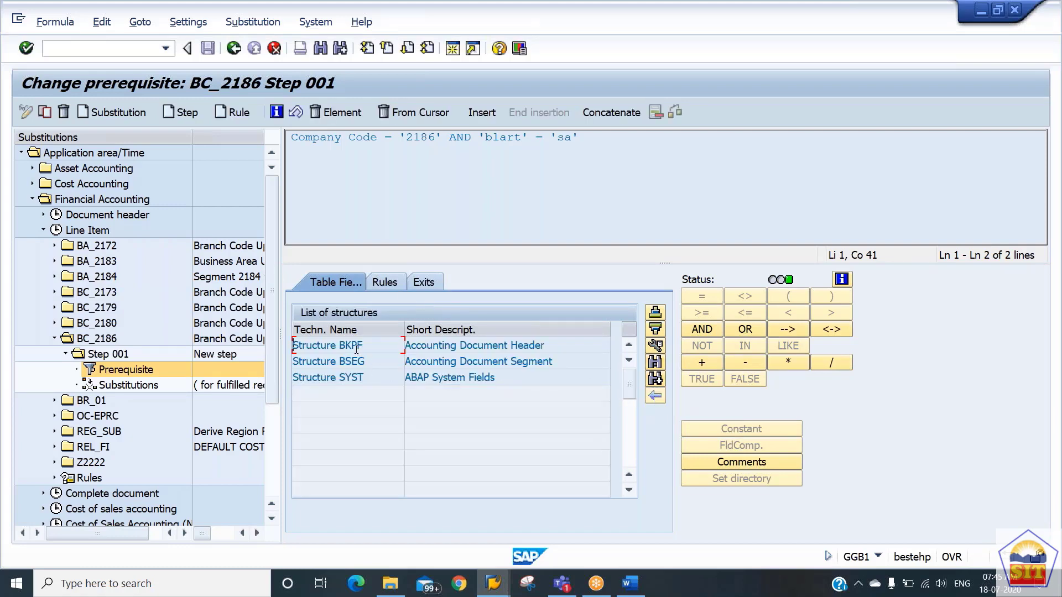
pyautogui.doubleClick(377, 361)
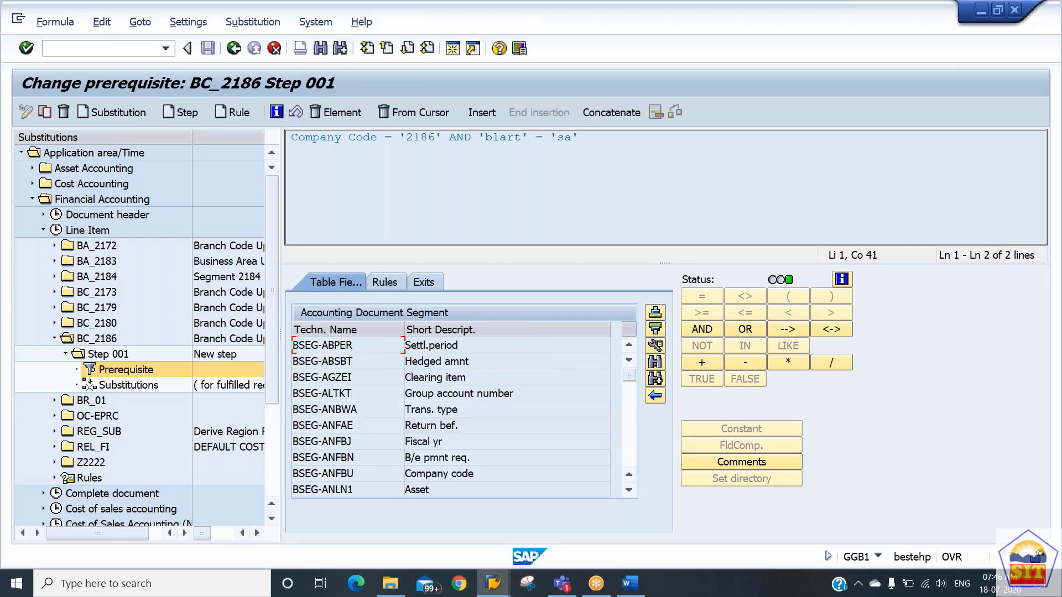
pyautogui.click(656, 364)
pyautogui.write('hkont')
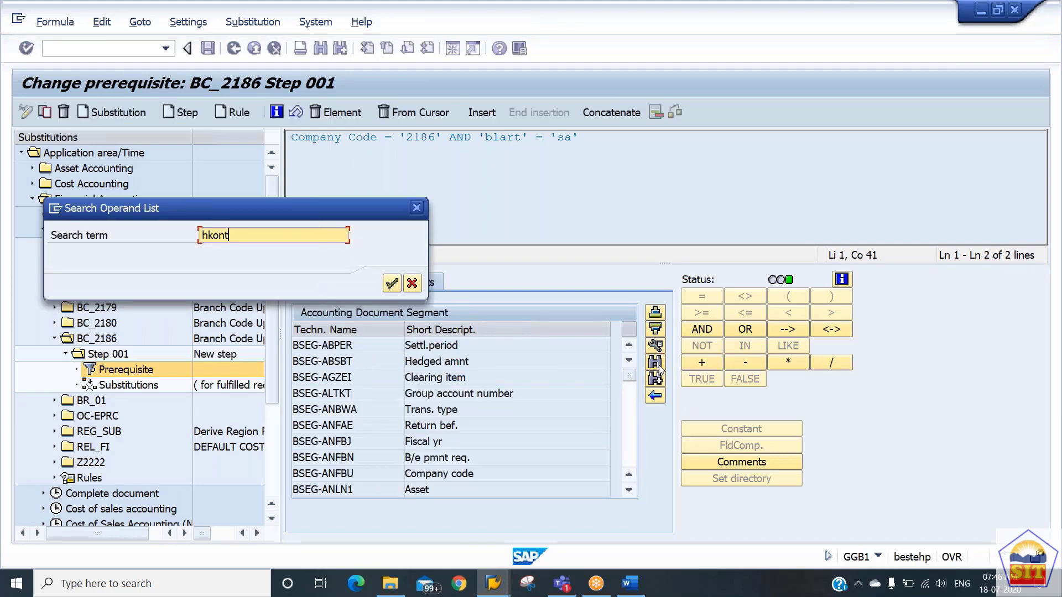
pyautogui.press('Return')
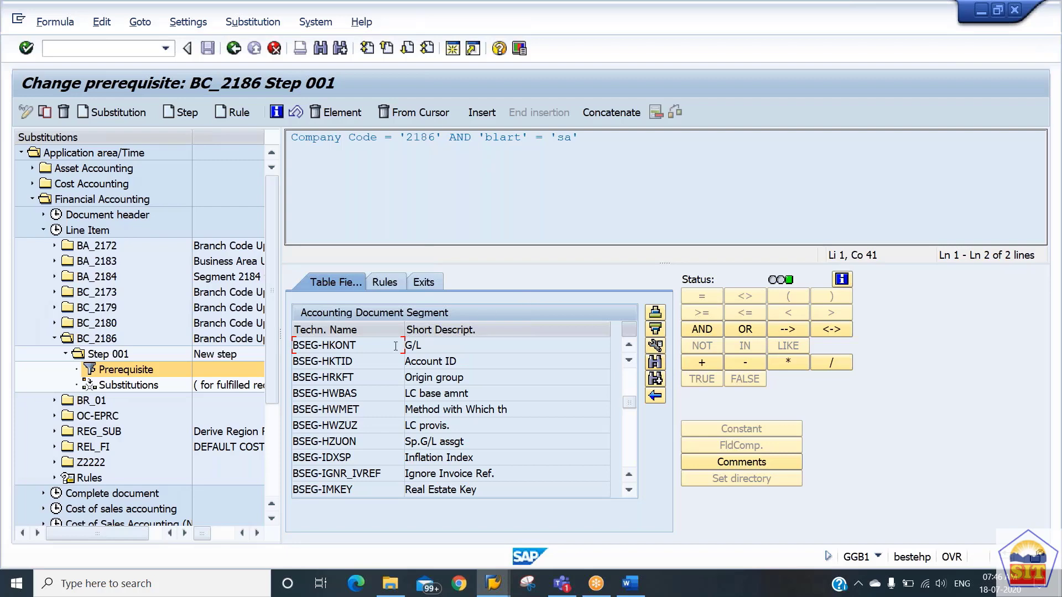
pyautogui.doubleClick(389, 348)
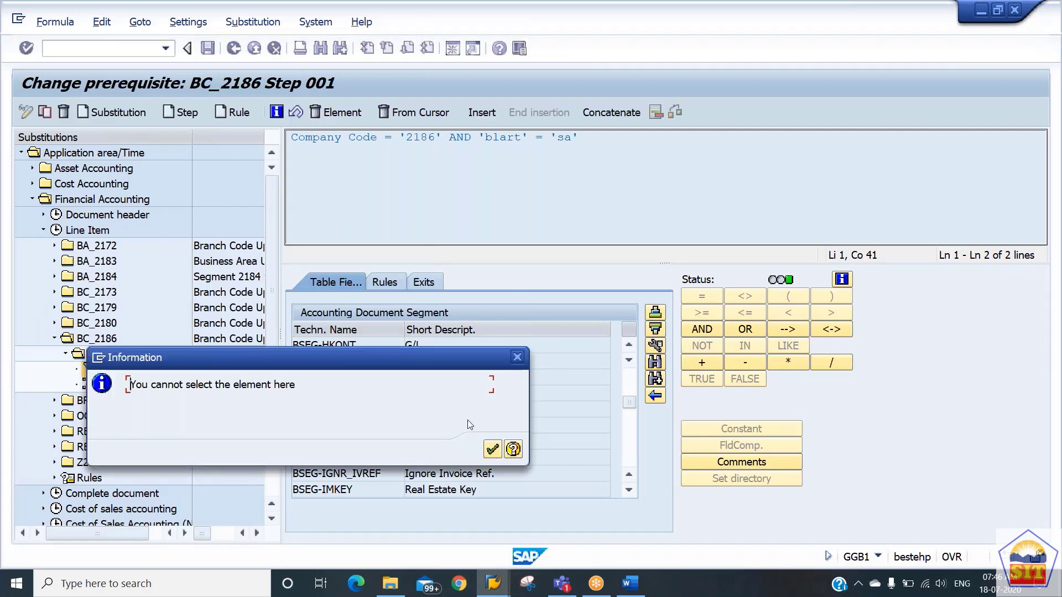
pyautogui.click(492, 449)
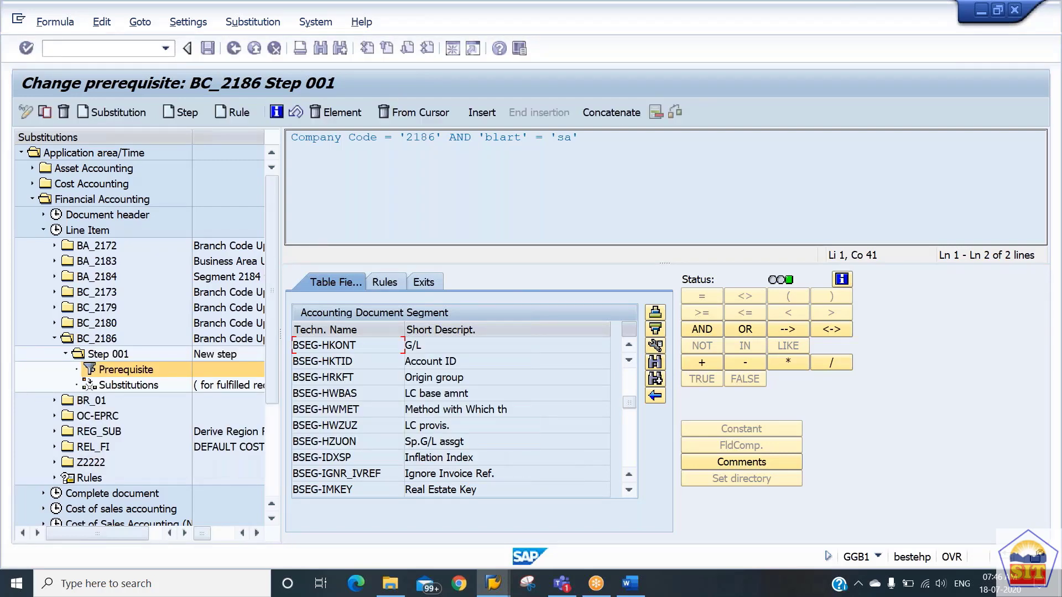
# Extend the prerequisite with AND and the condition that the G/L field BSEG-HKONT equals the constant 400200.
pyautogui.click(701, 330)
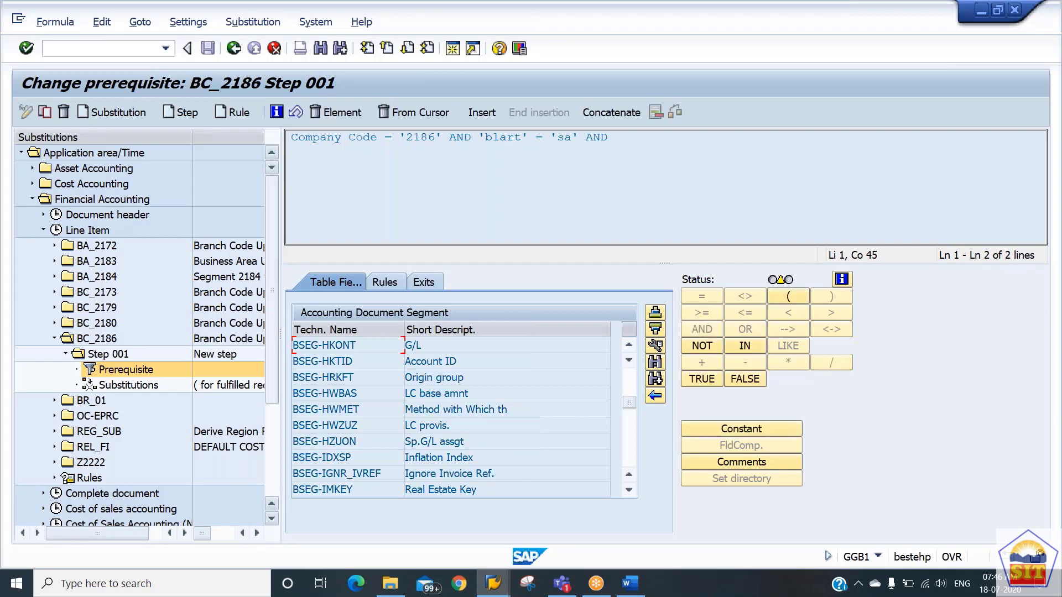
pyautogui.doubleClick(330, 346)
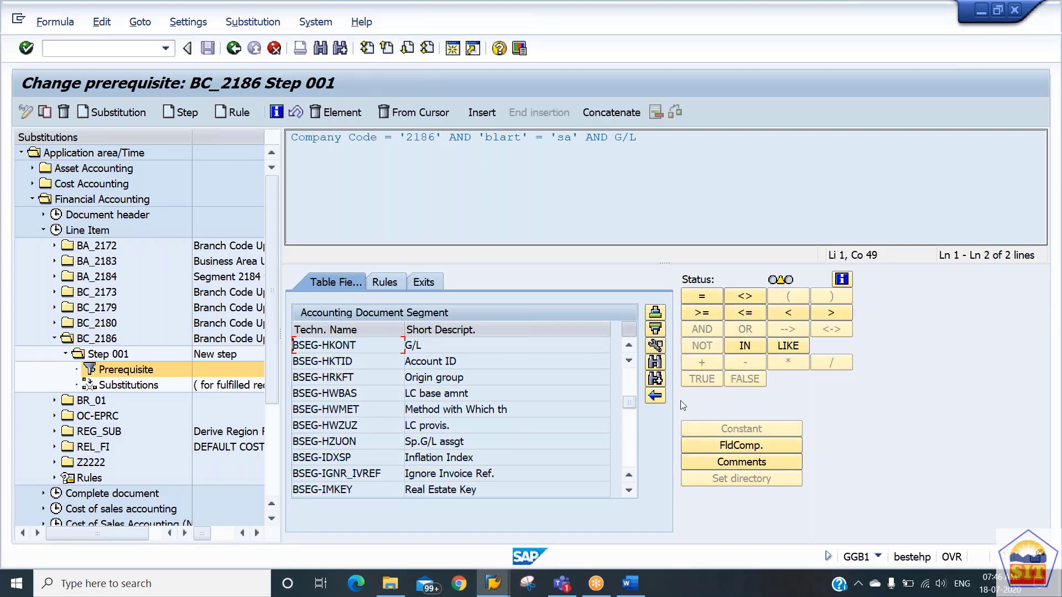
pyautogui.click(700, 301)
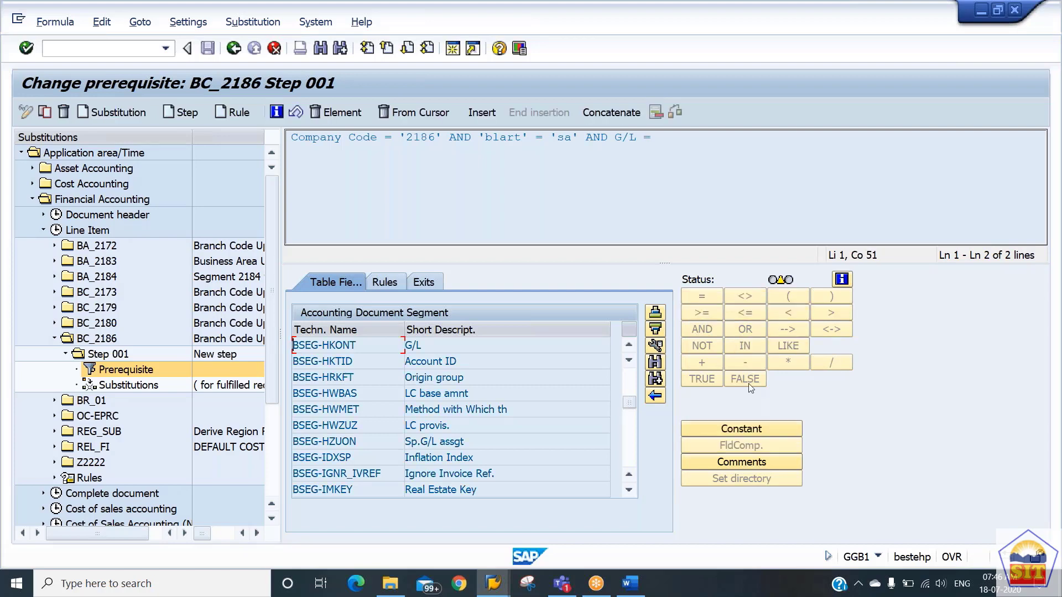
pyautogui.click(741, 430)
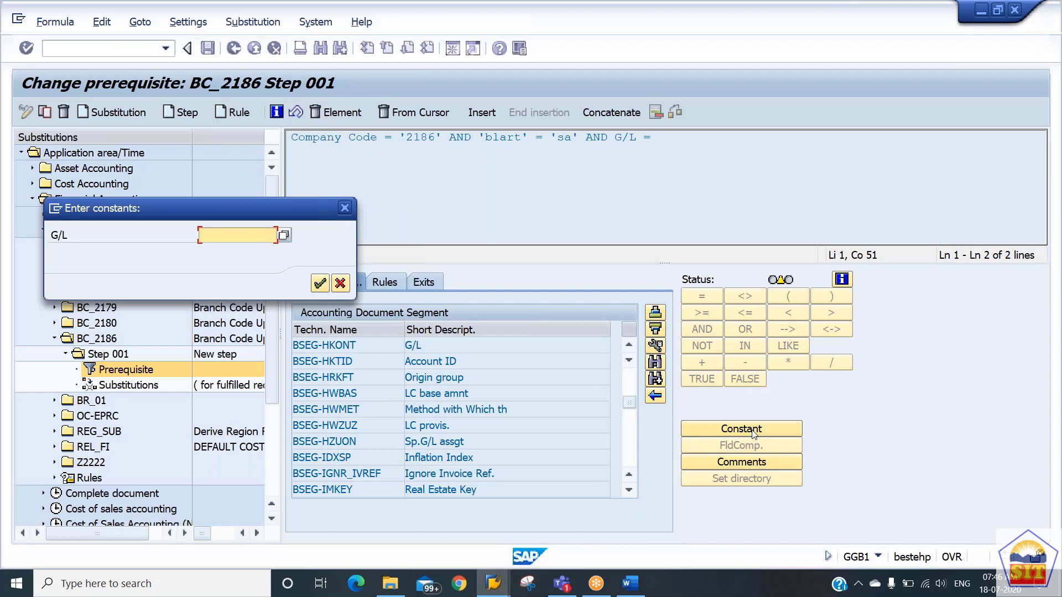
pyautogui.write('400200')
pyautogui.press('Return')
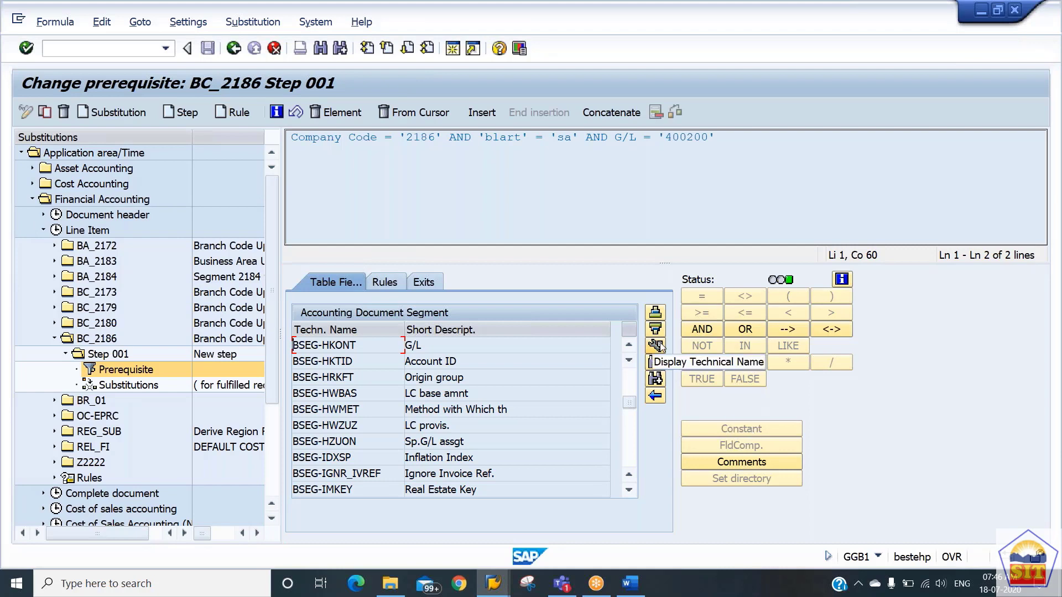
# Open the substitutions of Step 001 and start inserting a new substitution entry.
pyautogui.doubleClick(147, 387)
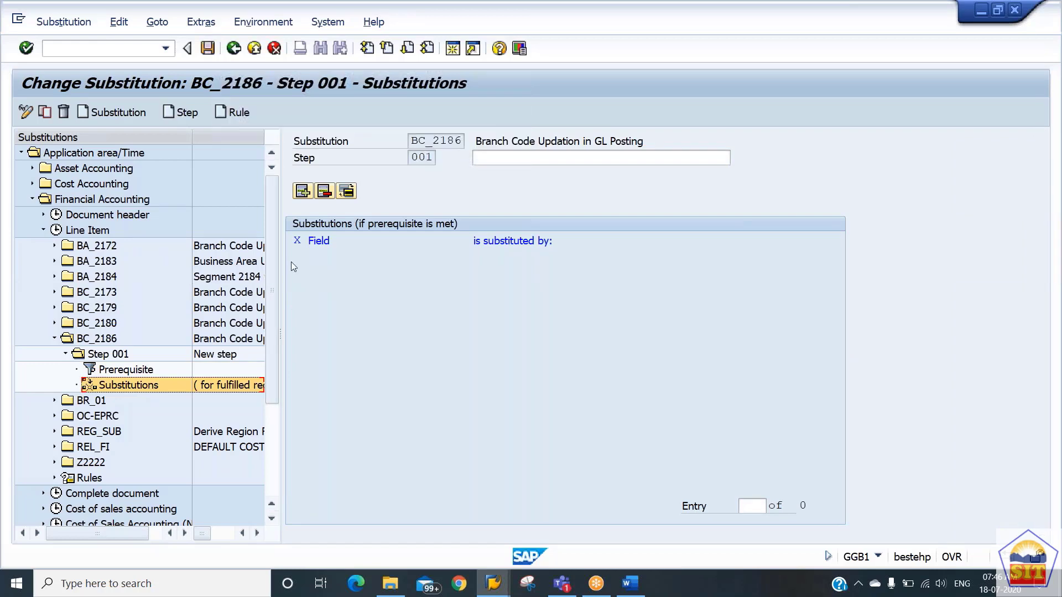
pyautogui.click(302, 191)
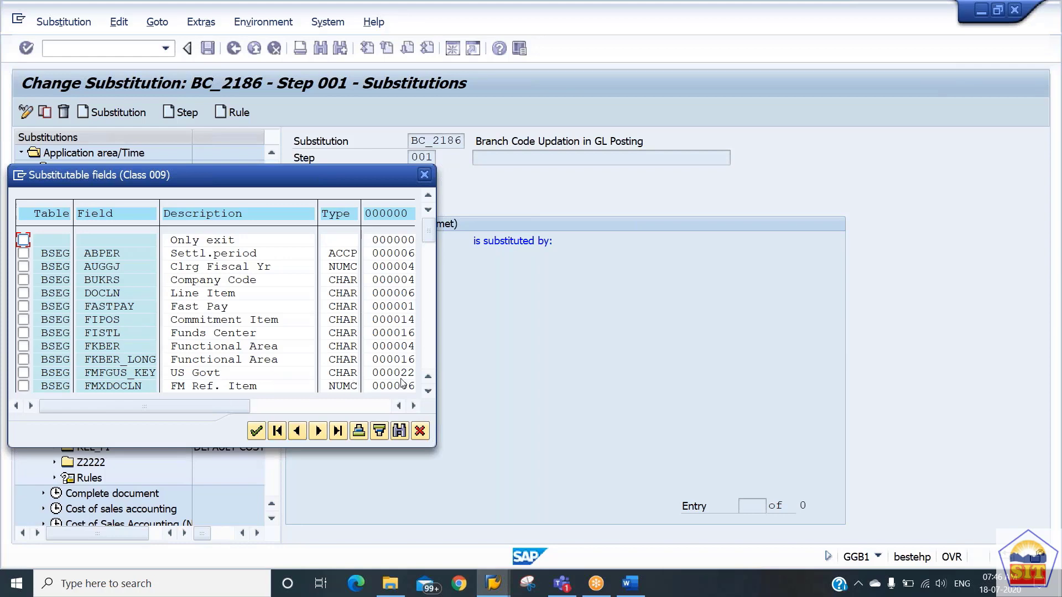
# Examine the full list of substitutable BSEG fields for the branch code field.
pyautogui.click(429, 392)
pyautogui.click(428, 393)
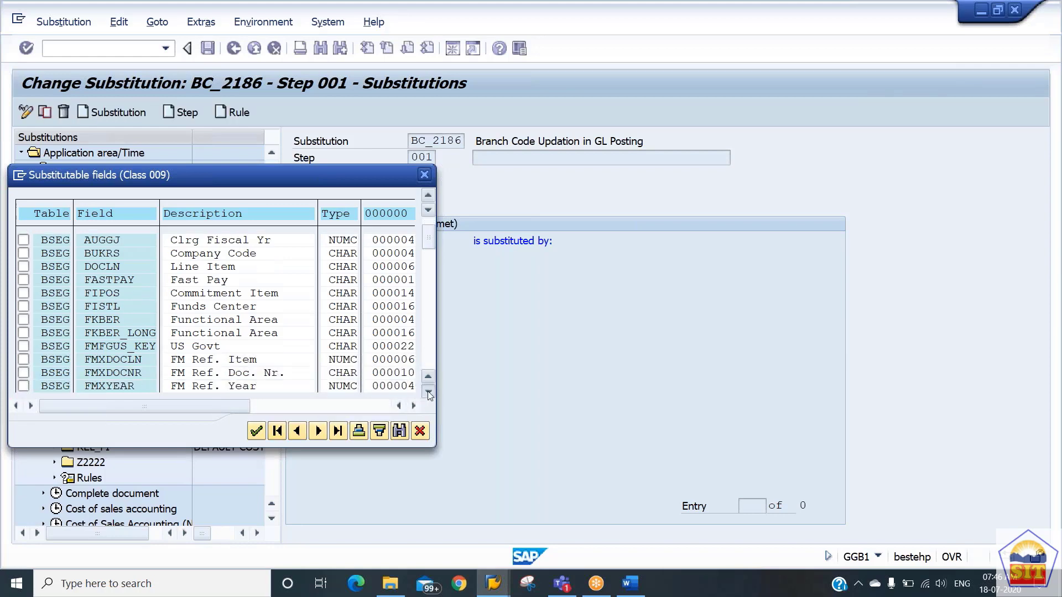
pyautogui.click(429, 393)
pyautogui.click(428, 393)
pyautogui.click(428, 392)
pyautogui.click(429, 393)
pyautogui.click(428, 393)
pyautogui.click(428, 393)
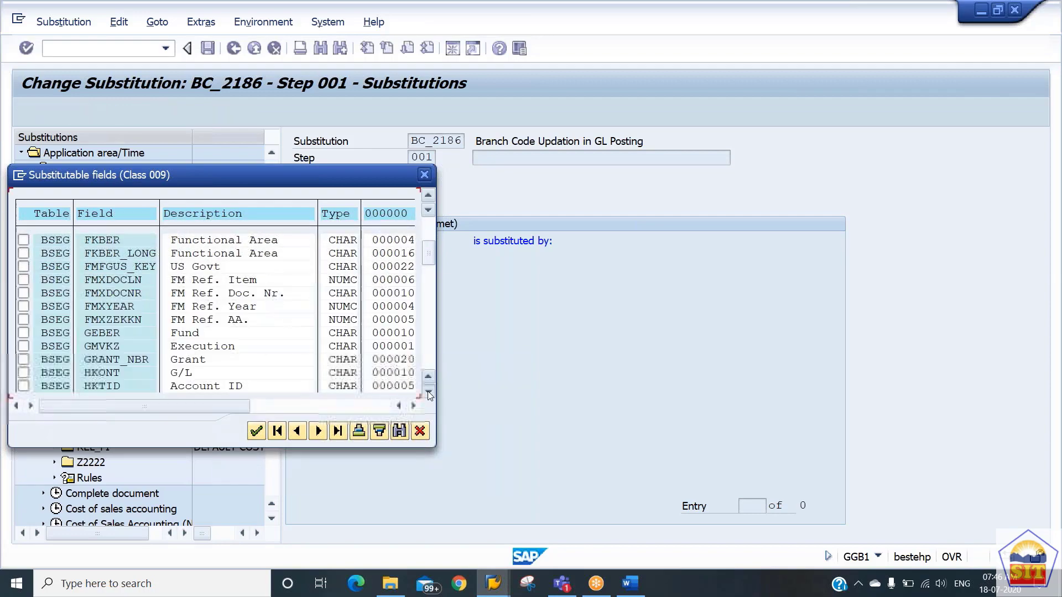
pyautogui.click(428, 393)
pyautogui.click(429, 393)
pyautogui.click(428, 393)
pyautogui.click(429, 392)
pyautogui.click(429, 393)
pyautogui.click(429, 393)
pyautogui.click(429, 393)
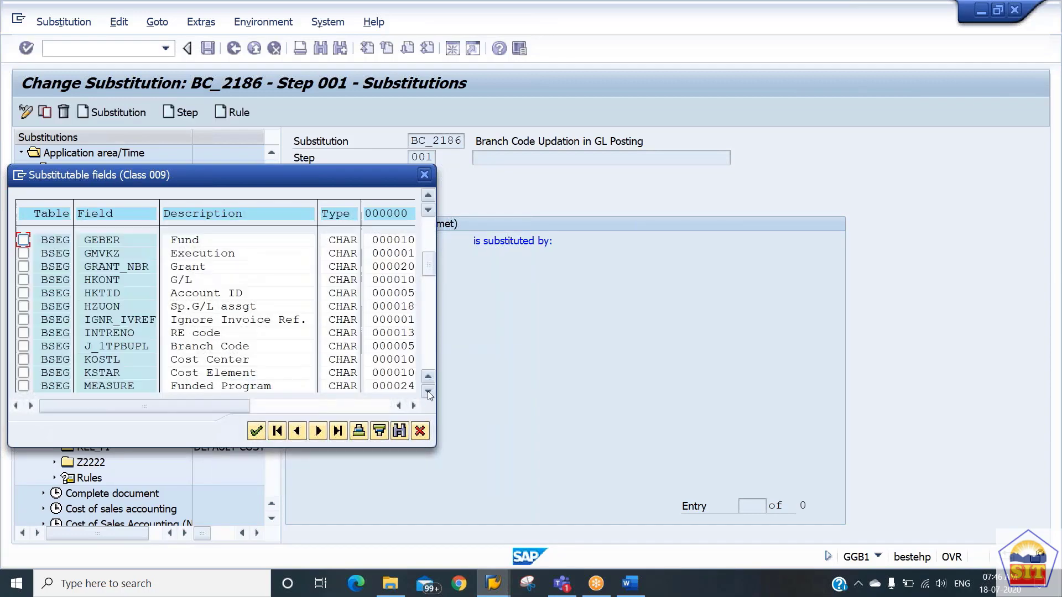
pyautogui.click(429, 393)
pyautogui.click(429, 393)
pyautogui.click(429, 392)
pyautogui.click(429, 393)
pyautogui.click(428, 392)
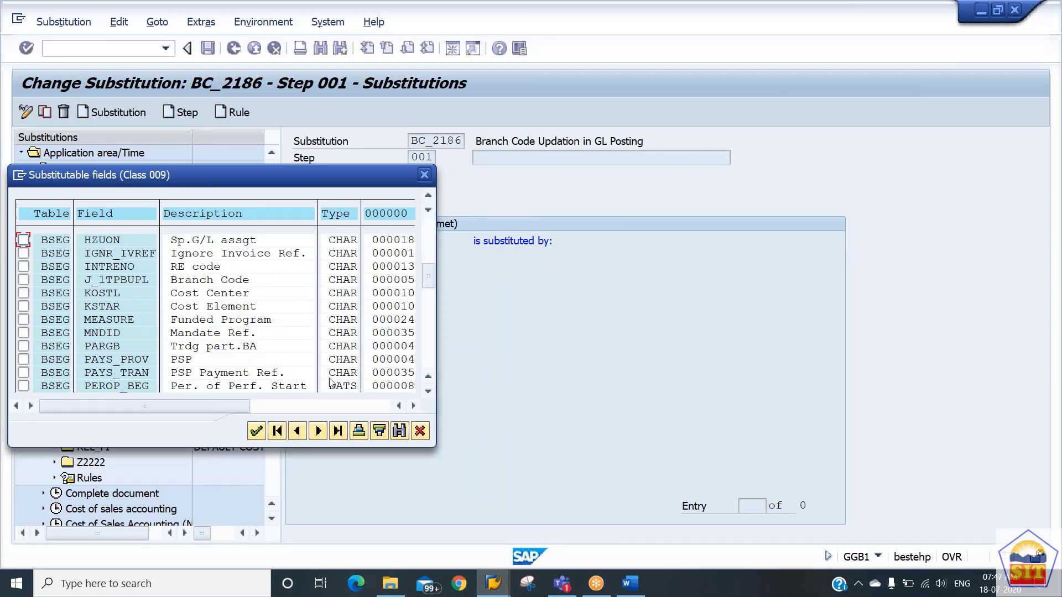
pyautogui.click(429, 393)
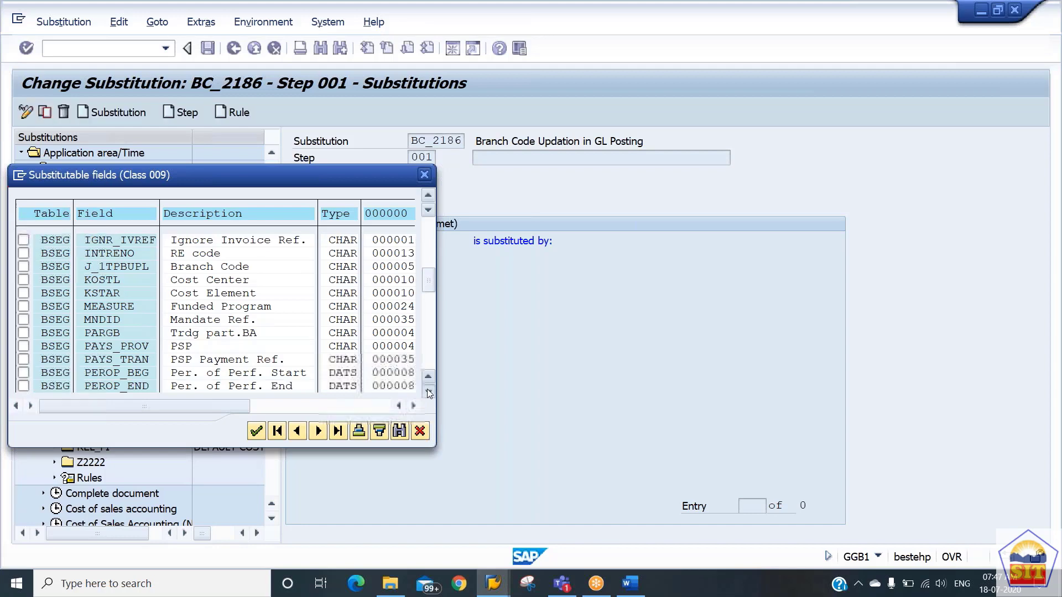
pyautogui.click(429, 392)
pyautogui.click(428, 392)
pyautogui.click(429, 392)
pyautogui.click(428, 393)
pyautogui.click(429, 392)
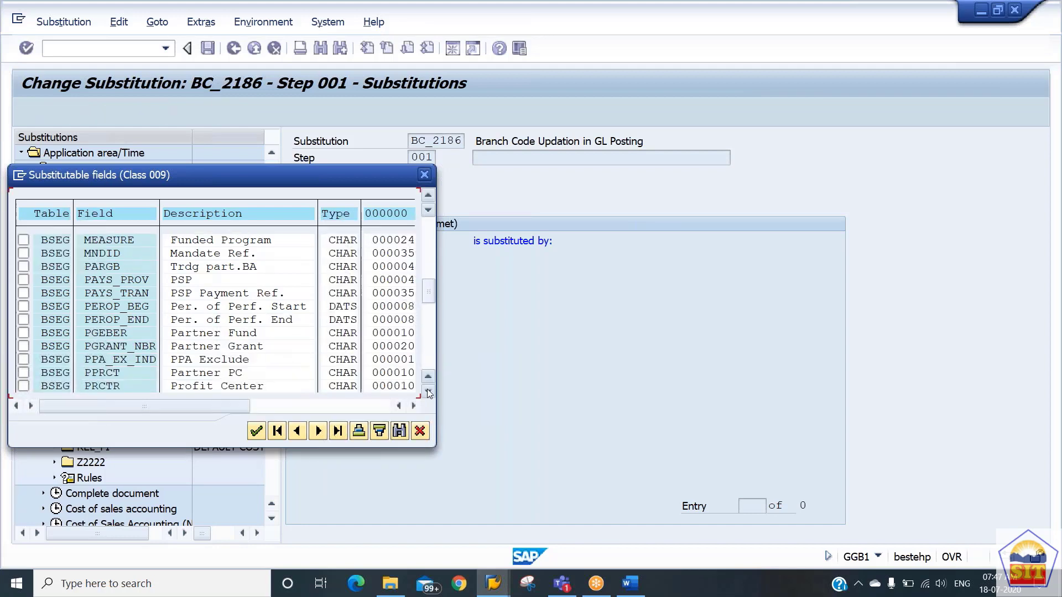
pyautogui.click(429, 393)
pyautogui.click(428, 393)
pyautogui.click(429, 392)
pyautogui.click(429, 393)
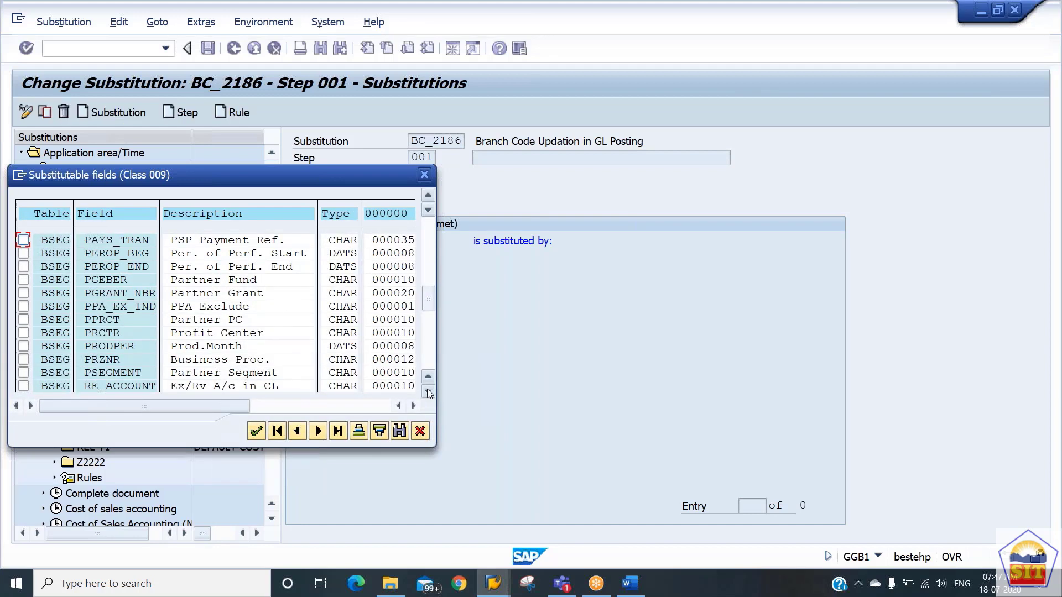
pyautogui.click(429, 392)
pyautogui.click(429, 392)
pyautogui.click(429, 392)
pyautogui.click(428, 393)
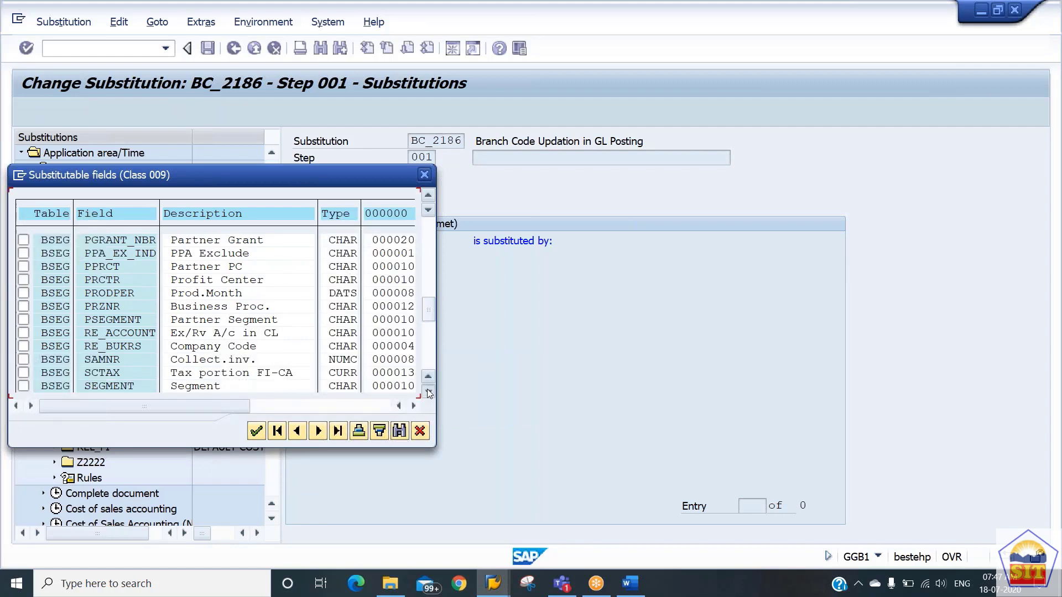
pyautogui.click(428, 392)
pyautogui.click(429, 393)
pyautogui.click(428, 393)
pyautogui.click(429, 393)
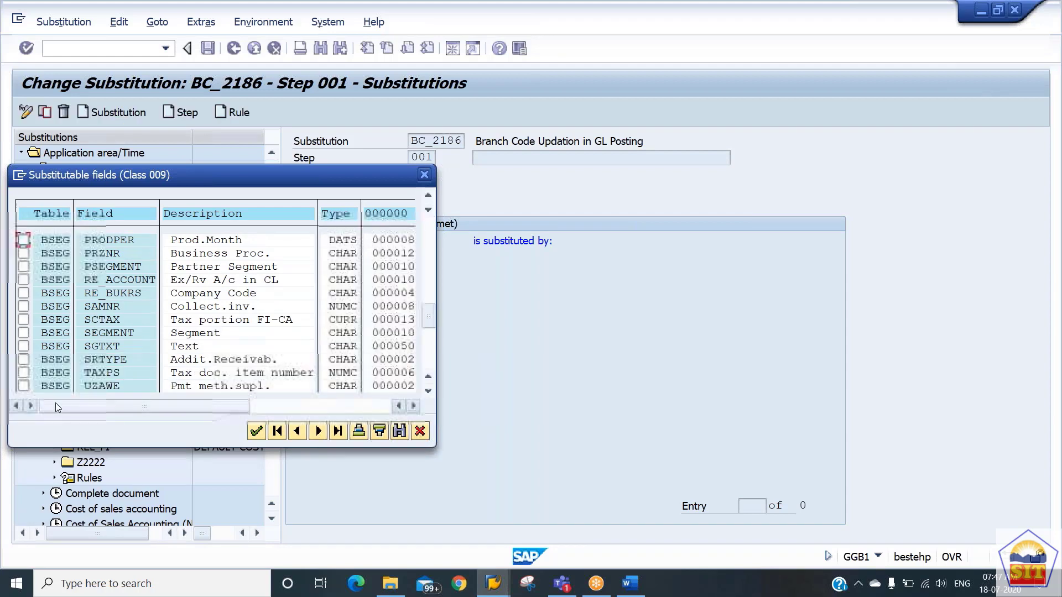
pyautogui.click(428, 391)
pyautogui.click(428, 392)
pyautogui.click(428, 392)
pyautogui.click(428, 391)
pyautogui.click(428, 391)
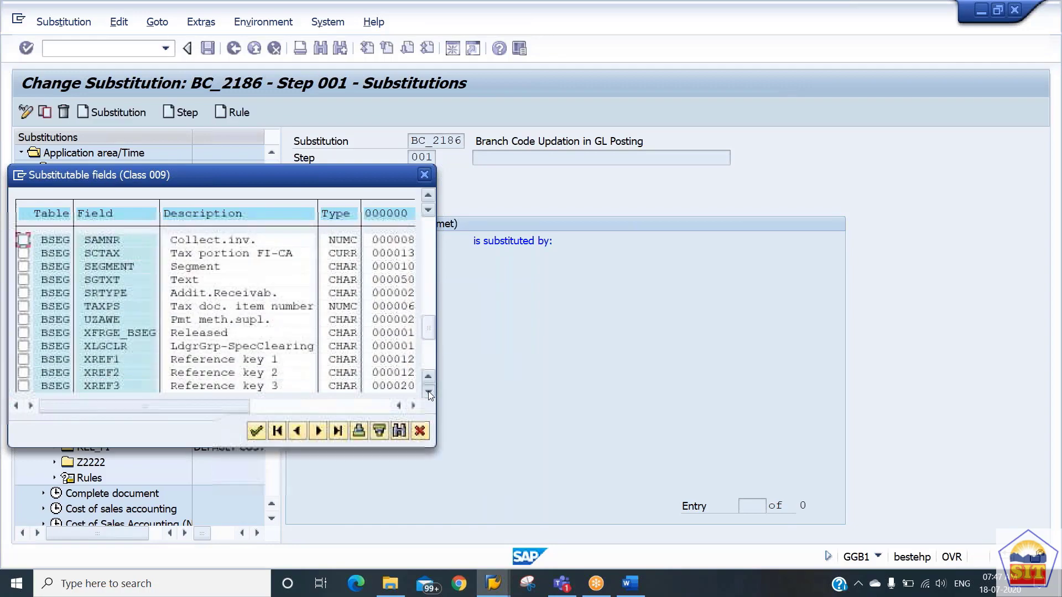
pyautogui.click(428, 392)
pyautogui.click(428, 392)
pyautogui.click(428, 391)
pyautogui.click(428, 392)
pyautogui.click(428, 391)
pyautogui.click(428, 391)
pyautogui.click(428, 392)
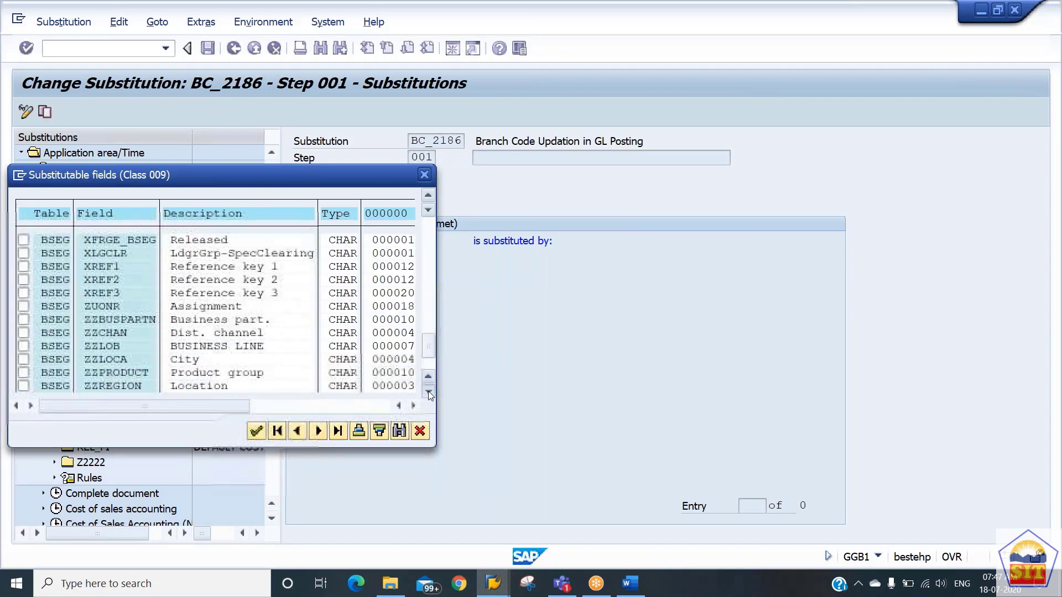
pyautogui.click(428, 392)
pyautogui.click(428, 392)
pyautogui.click(428, 392)
pyautogui.click(427, 391)
pyautogui.click(428, 392)
pyautogui.click(428, 391)
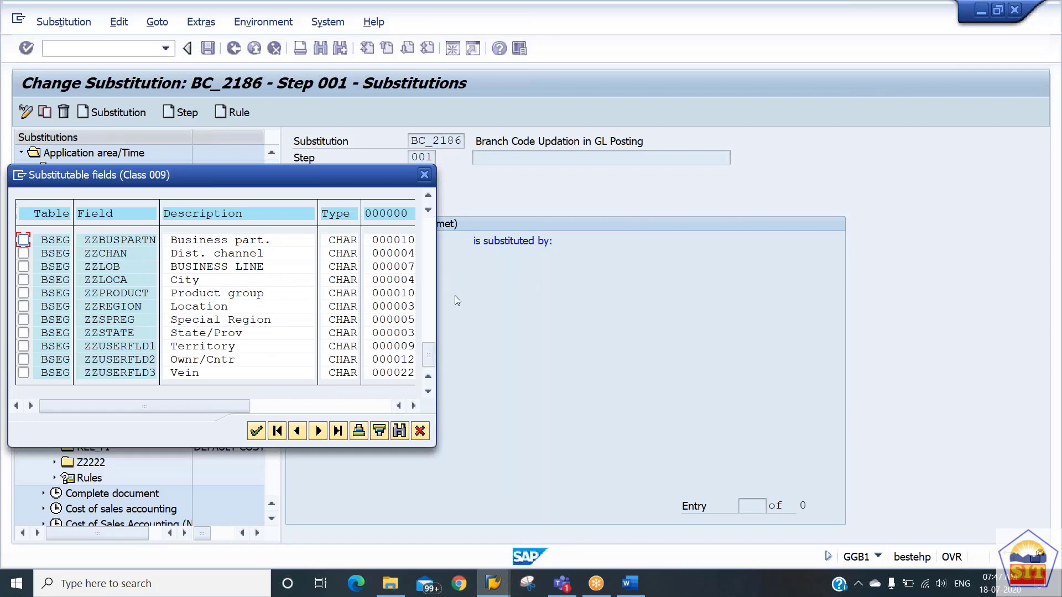
# Search the substitutable fields for "code".
pyautogui.moveTo(429, 354); pyautogui.dragTo(419, 251)
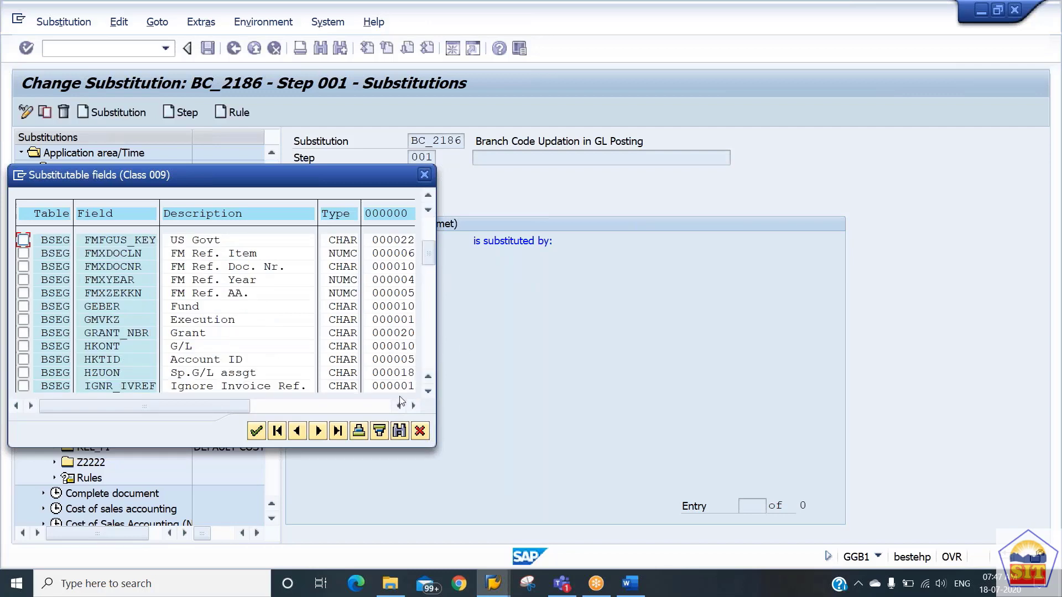
pyautogui.click(398, 431)
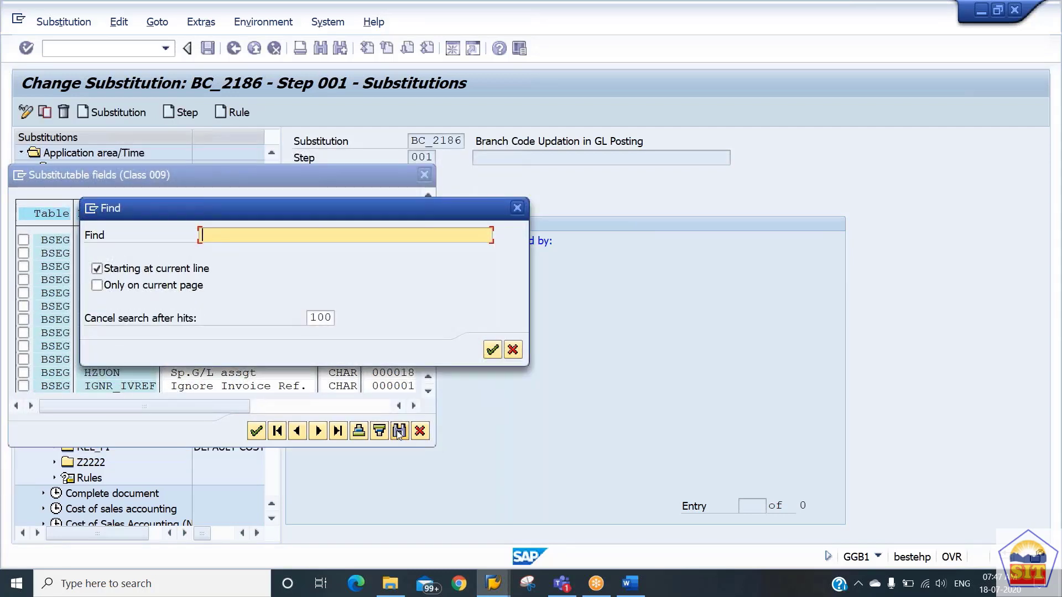
pyautogui.write('code')
pyautogui.press('Return')
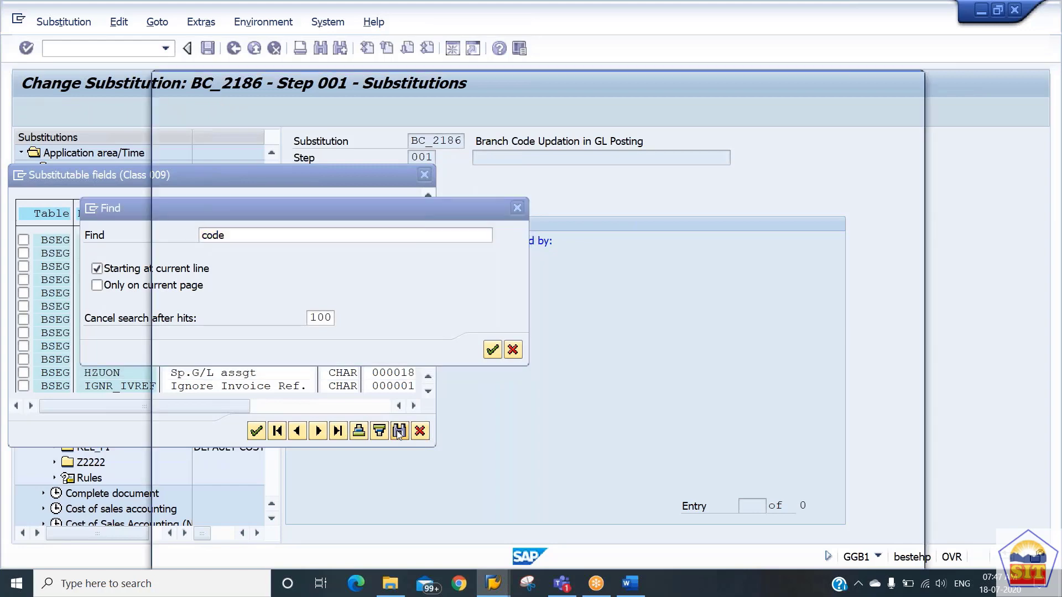
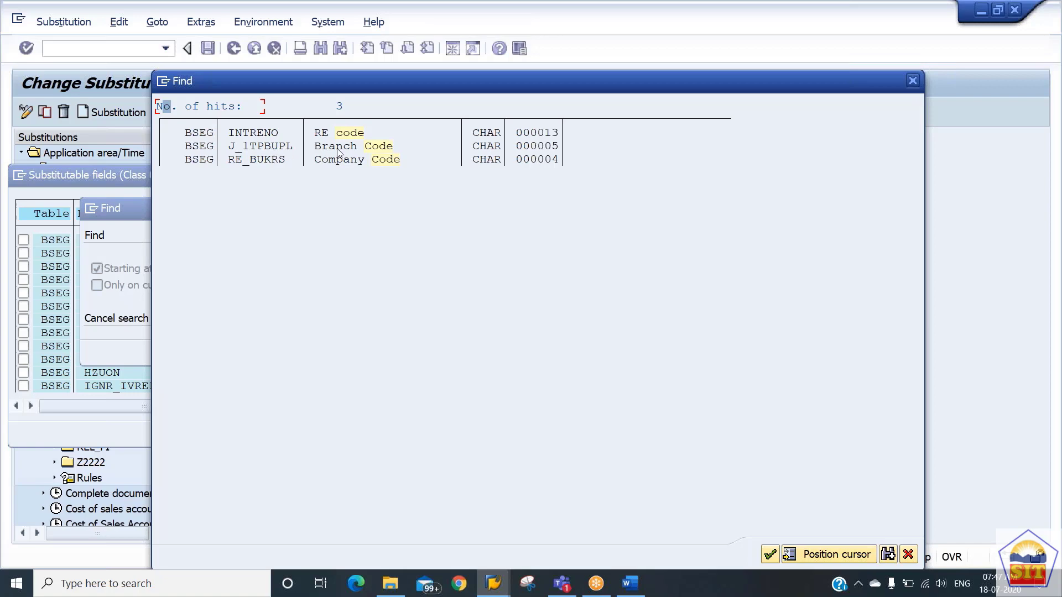
# Add the Branch Code field J_1TPBUPL of table BSEG to the substitutions, using a constant value as the substitution method.
pyautogui.doubleClick(271, 147)
pyautogui.click(24, 240)
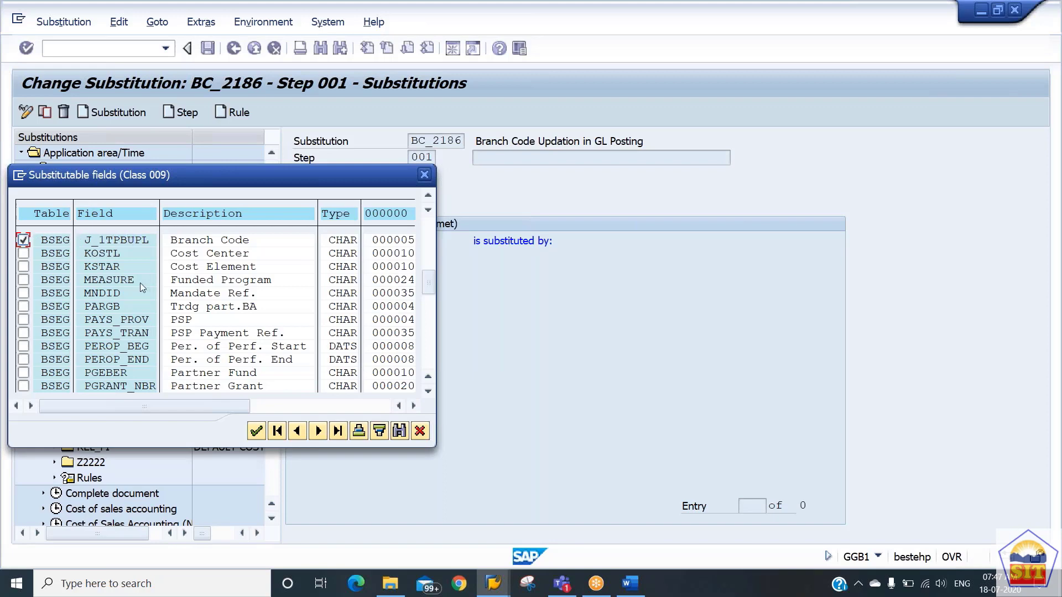
pyautogui.click(256, 432)
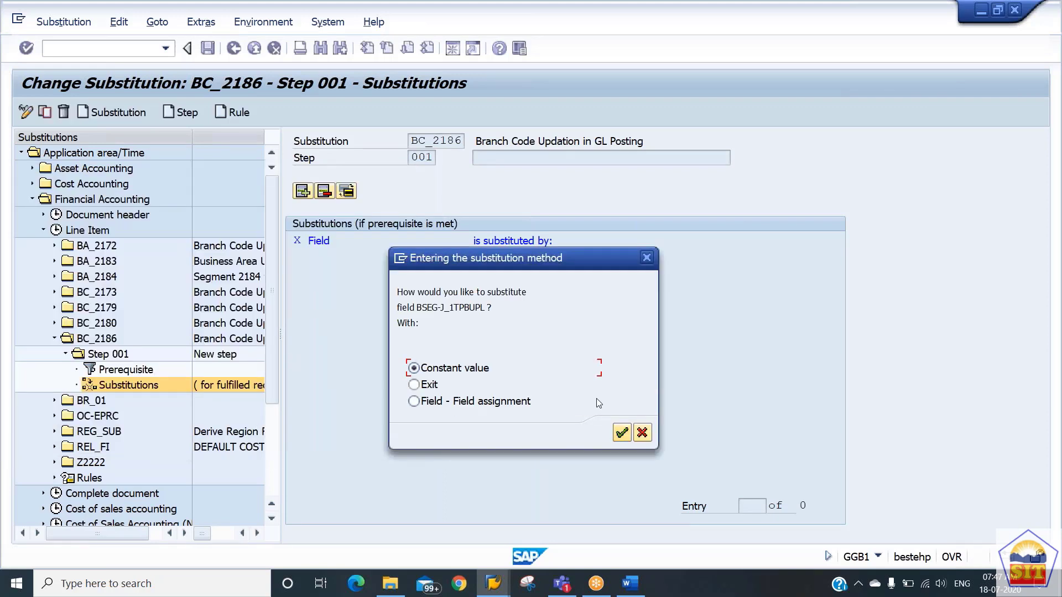
pyautogui.click(622, 436)
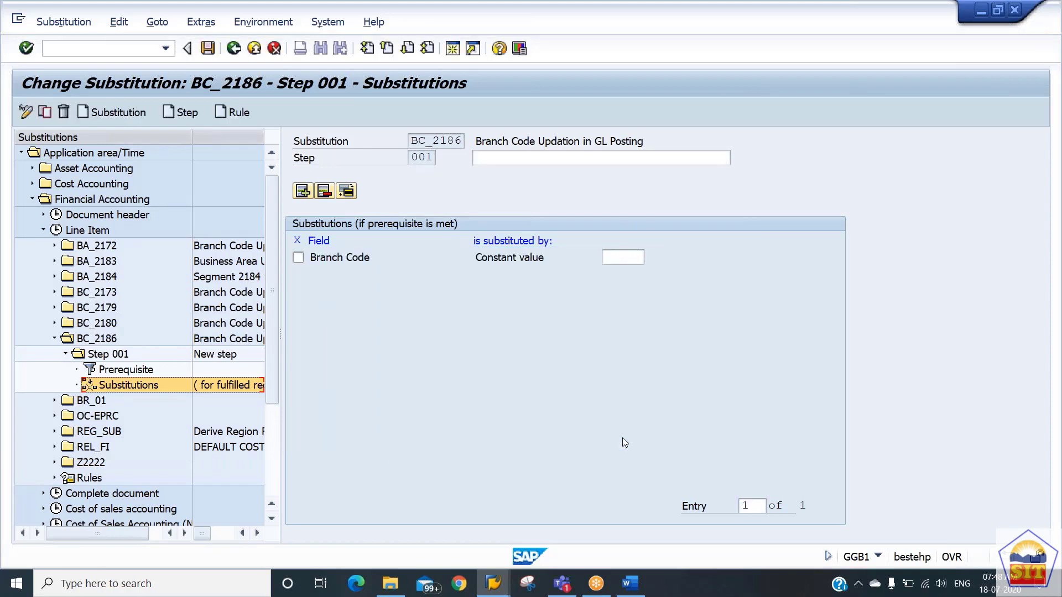
# Set the constant value substituted for Branch Code to 2186.
pyautogui.click(623, 257)
pyautogui.write('2186')
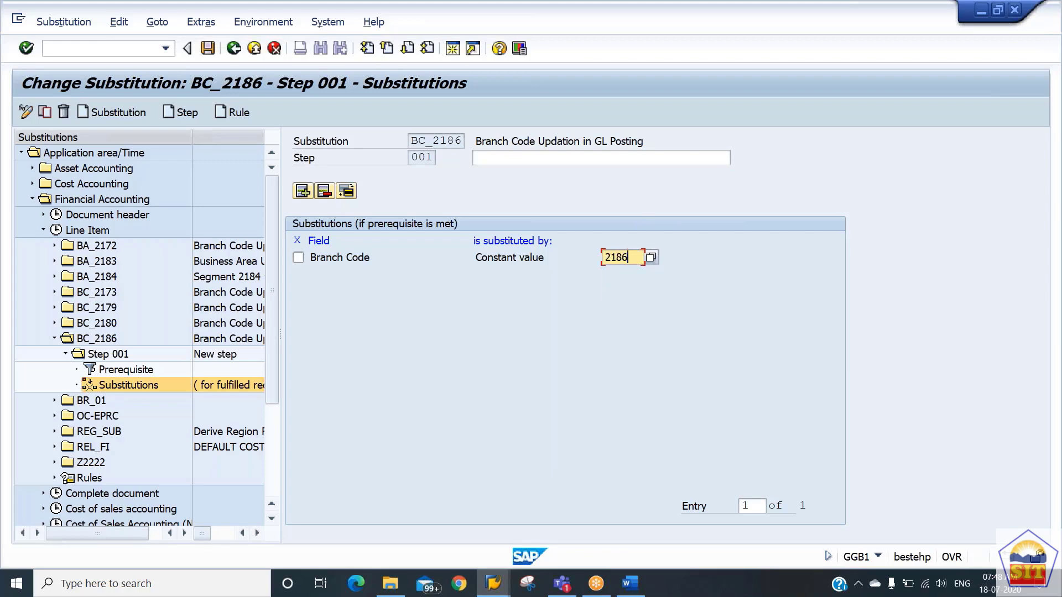
pyautogui.press('Return')
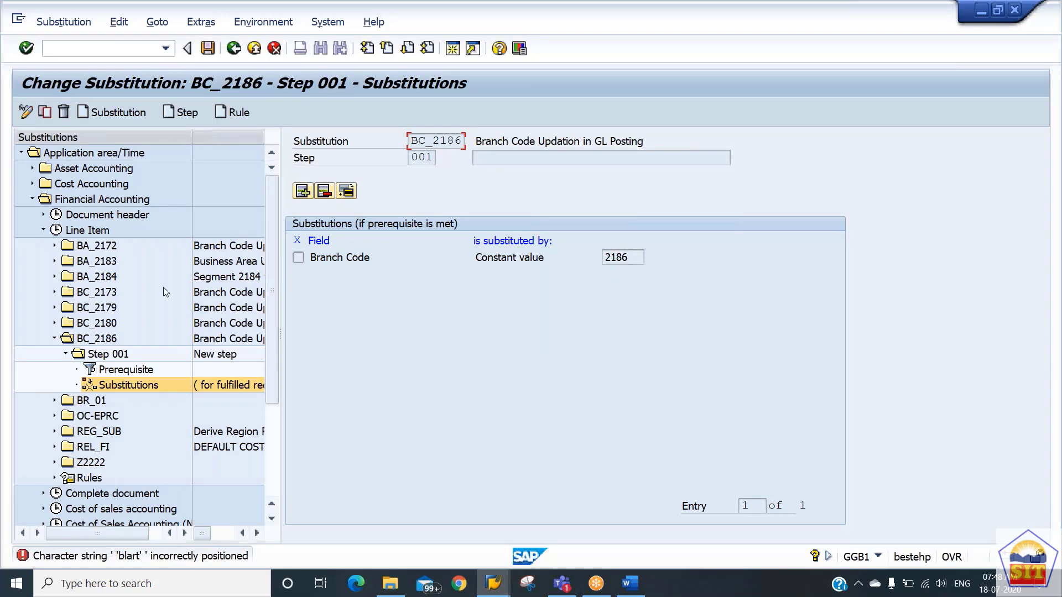
# Delete the Step 001 prerequisite from the 'blart' operand onward, keeping the company code condition and its AND.
pyautogui.doubleClick(138, 376)
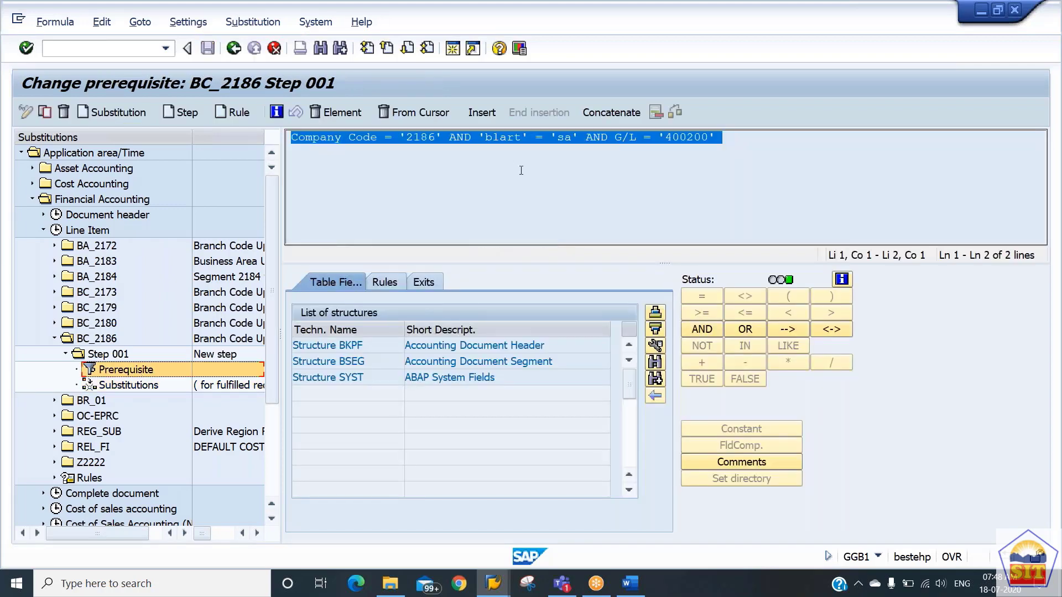
pyautogui.click(508, 138)
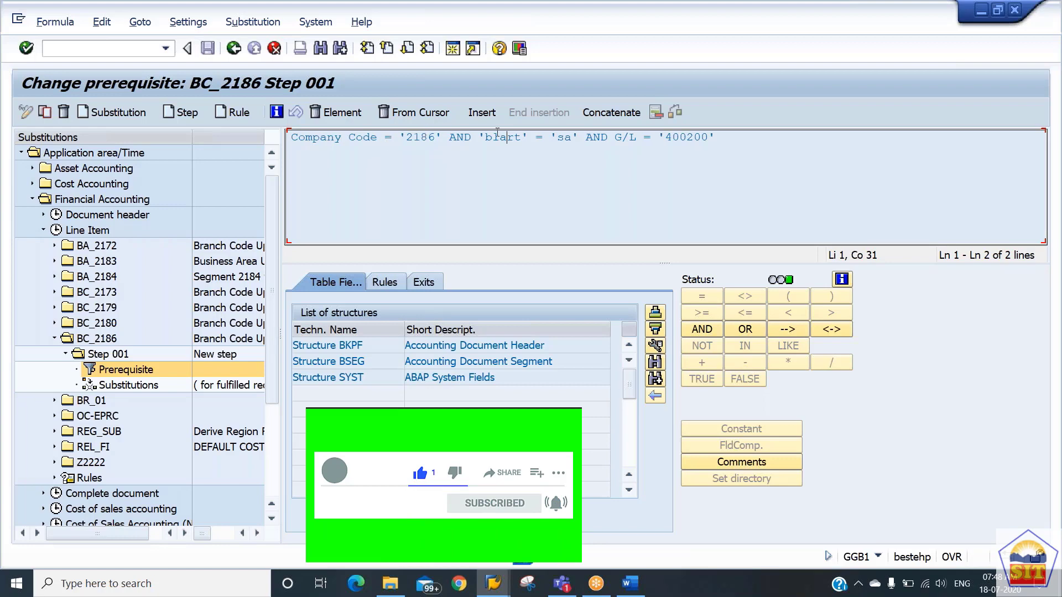
pyautogui.click(403, 115)
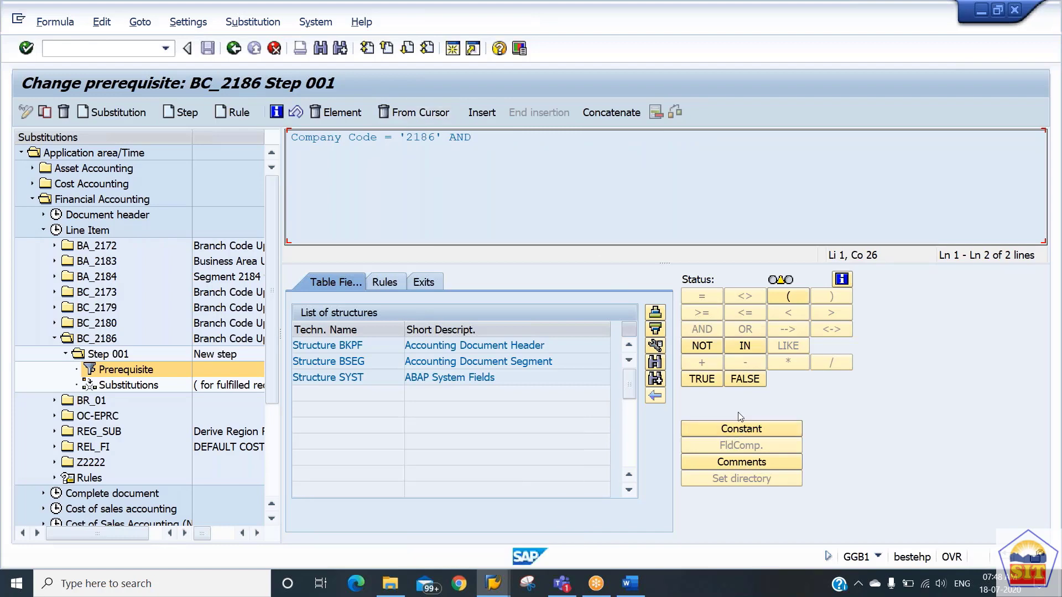
# Add the condition that the G/L field BSEG-HKONT equals the constant 400200 to the prerequisite.
pyautogui.doubleClick(392, 365)
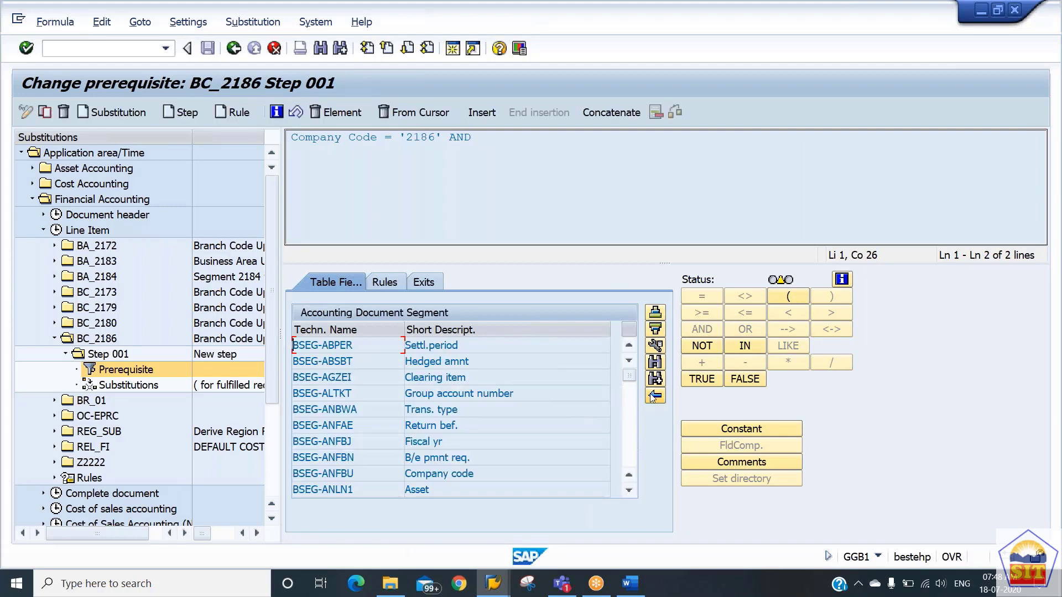
pyautogui.click(657, 366)
pyautogui.write('h')
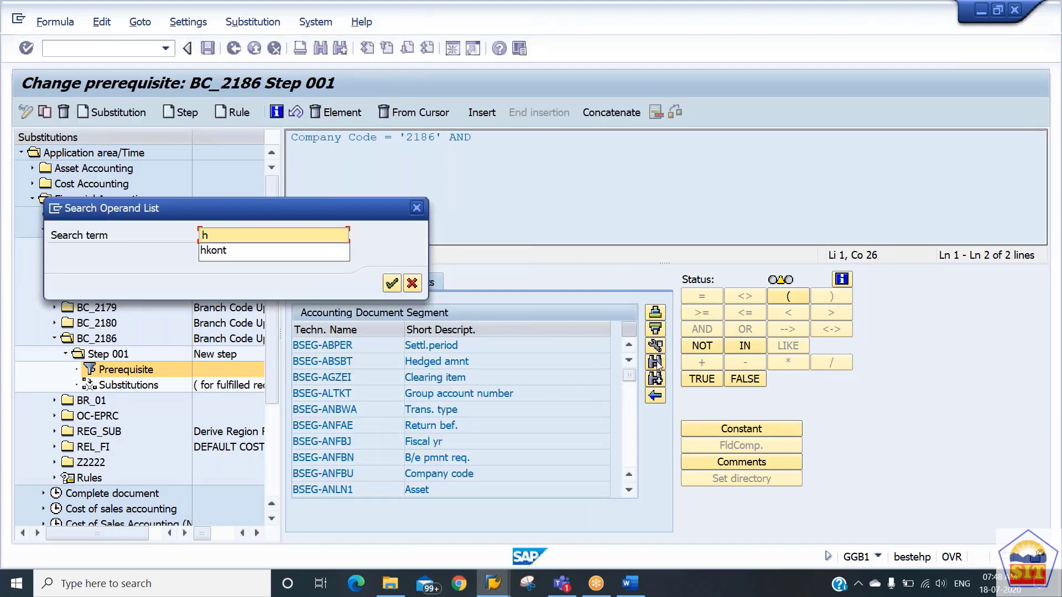
pyautogui.write('kont')
pyautogui.press('Return')
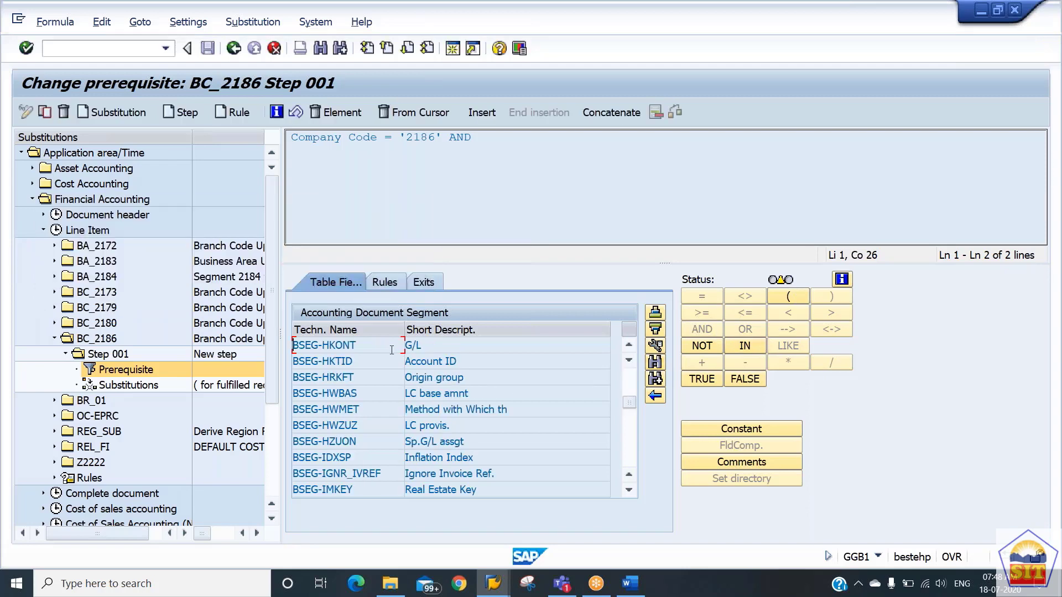
pyautogui.doubleClick(411, 346)
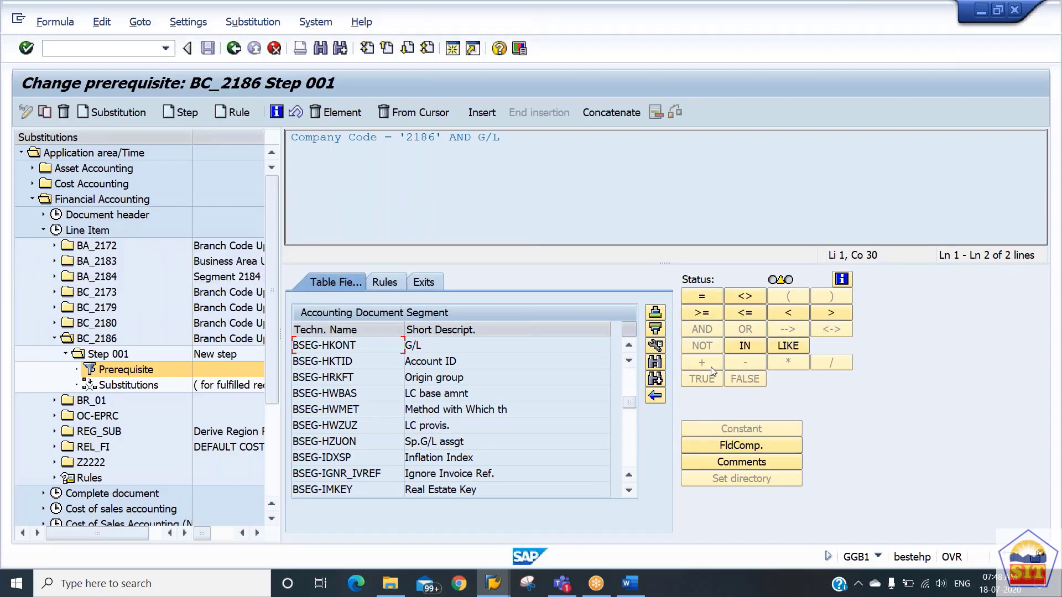
pyautogui.click(713, 297)
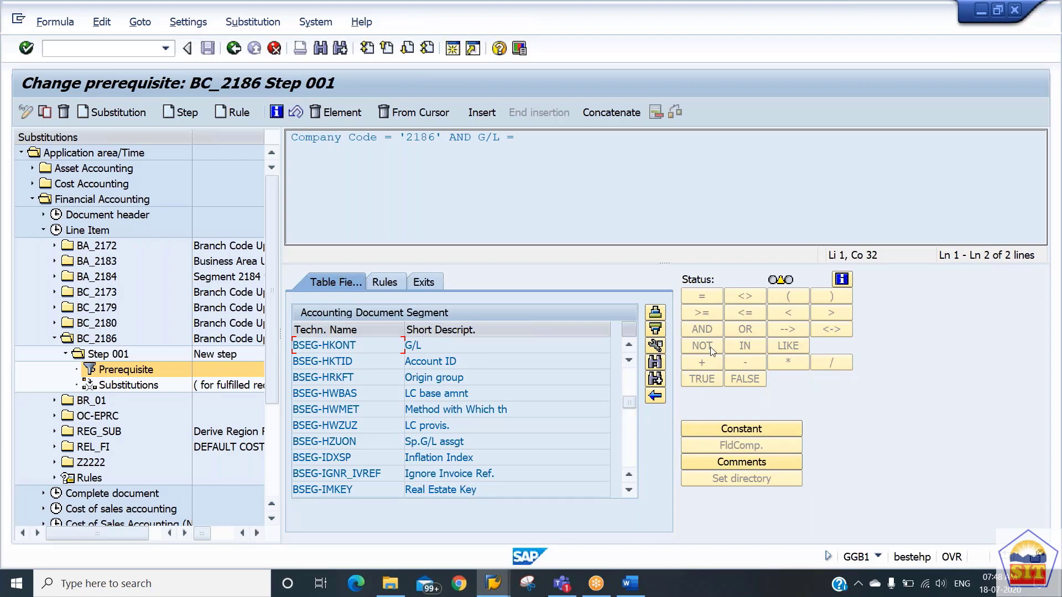
pyautogui.click(744, 430)
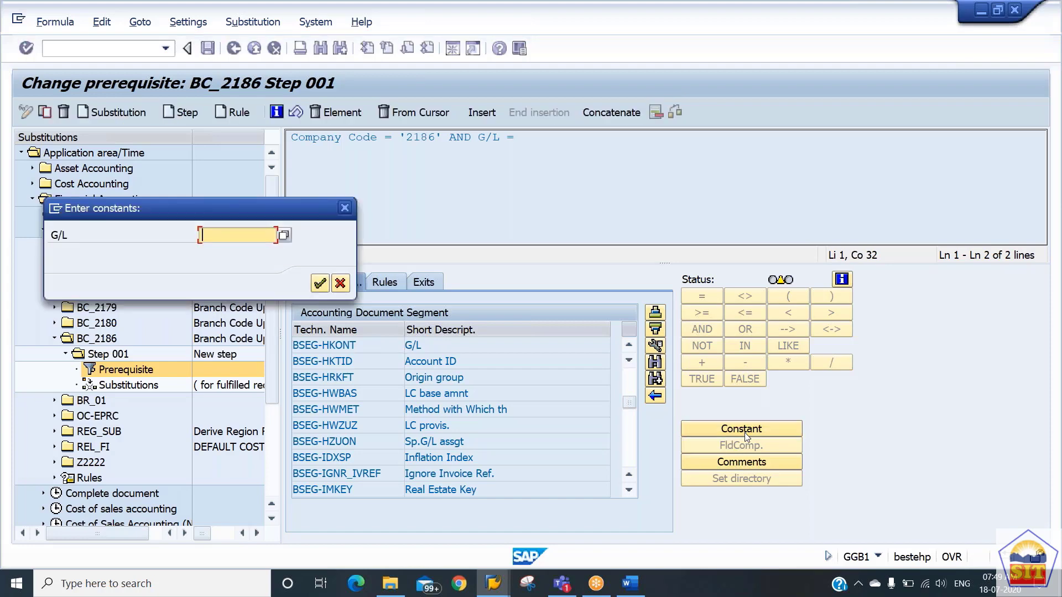
pyautogui.write('400200')
pyautogui.press('Return')
# Extend the prerequisite with AND and the Document Type field BKPF-BLART from the accounting document header structure.
pyautogui.click(702, 329)
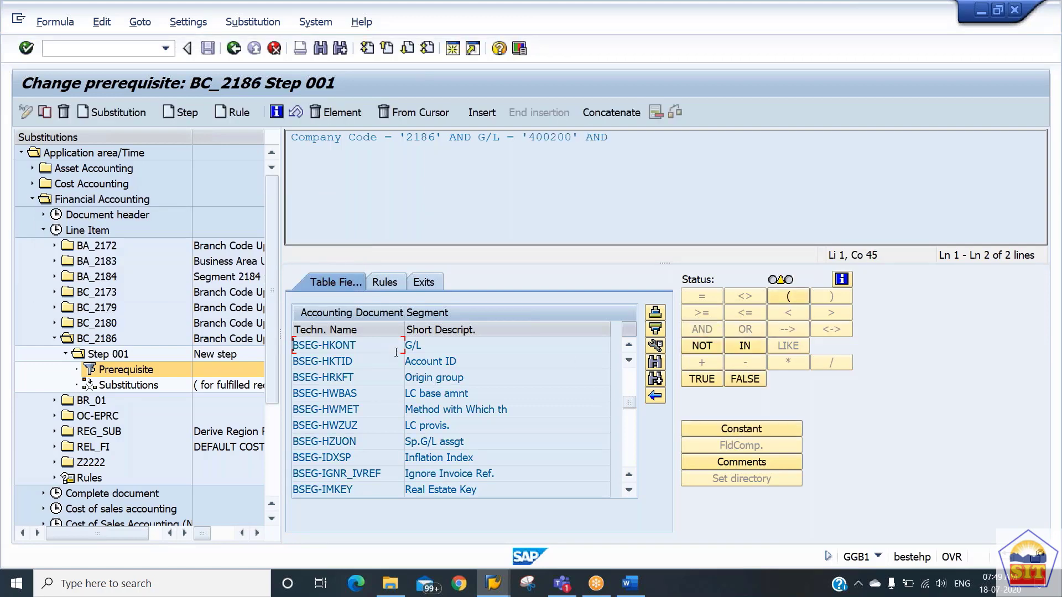
pyautogui.click(658, 395)
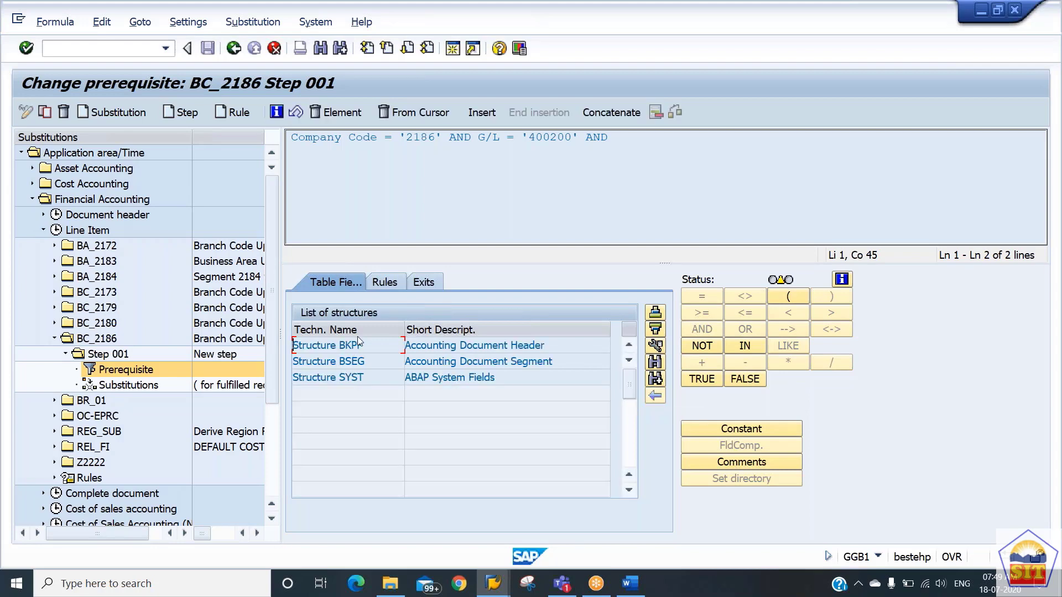
pyautogui.doubleClick(409, 345)
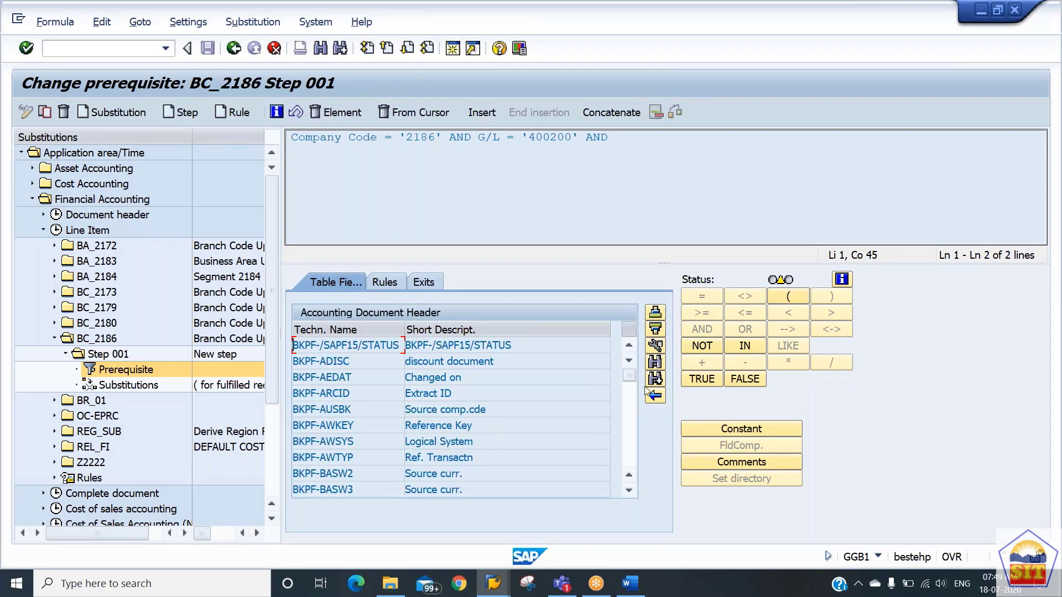
pyautogui.click(655, 362)
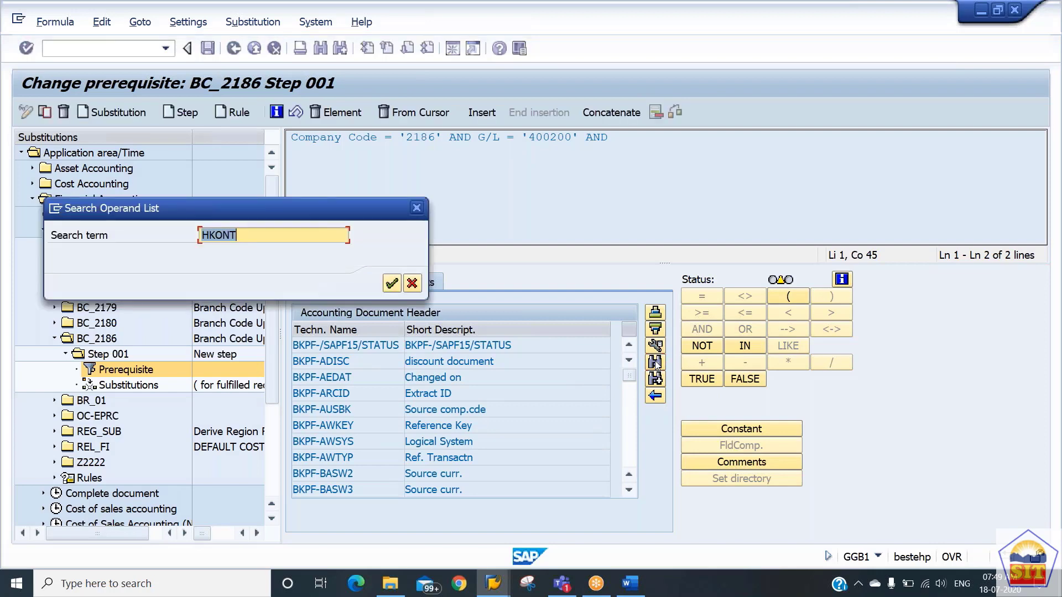
pyautogui.write('blart')
pyautogui.press('Return')
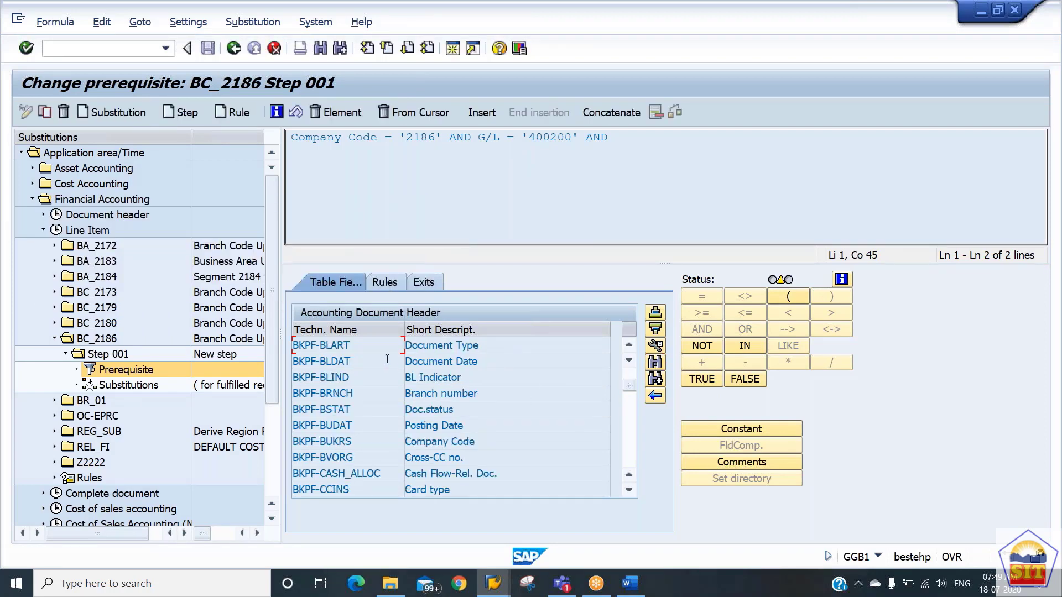
pyautogui.doubleClick(382, 345)
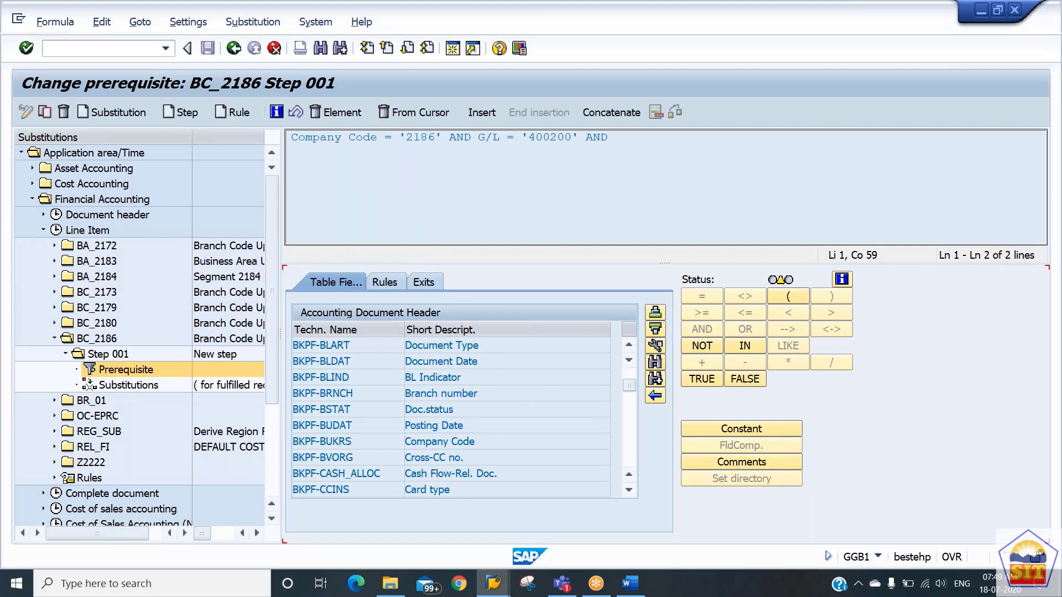
# Complete the Document Type condition as equal to the constant SA and save the substitution.
pyautogui.click(708, 297)
pyautogui.click(734, 432)
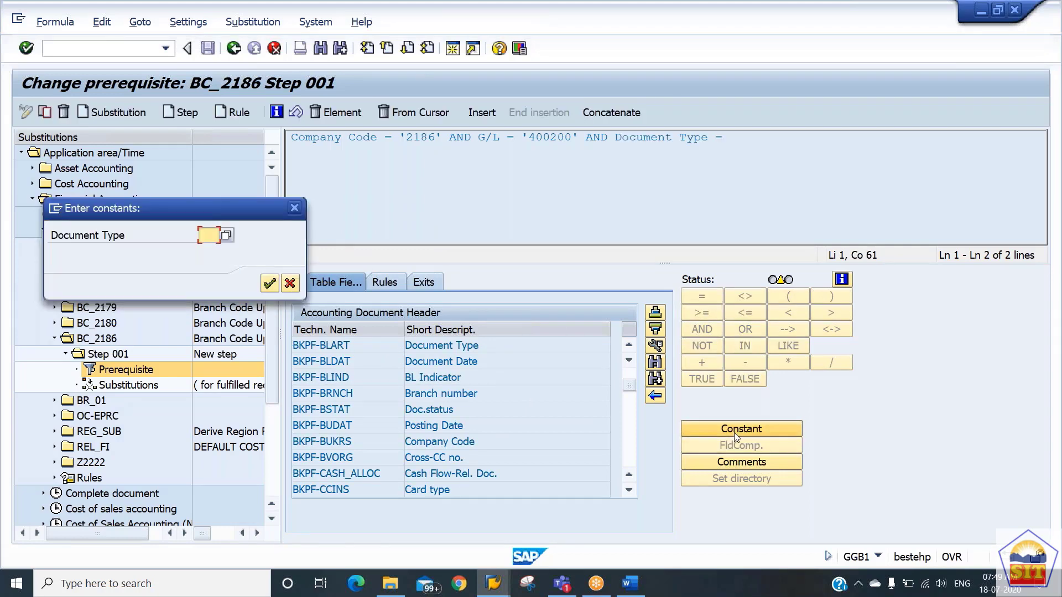
pyautogui.write('21')
pyautogui.press('BackSpace')
pyautogui.press('BackSpace')
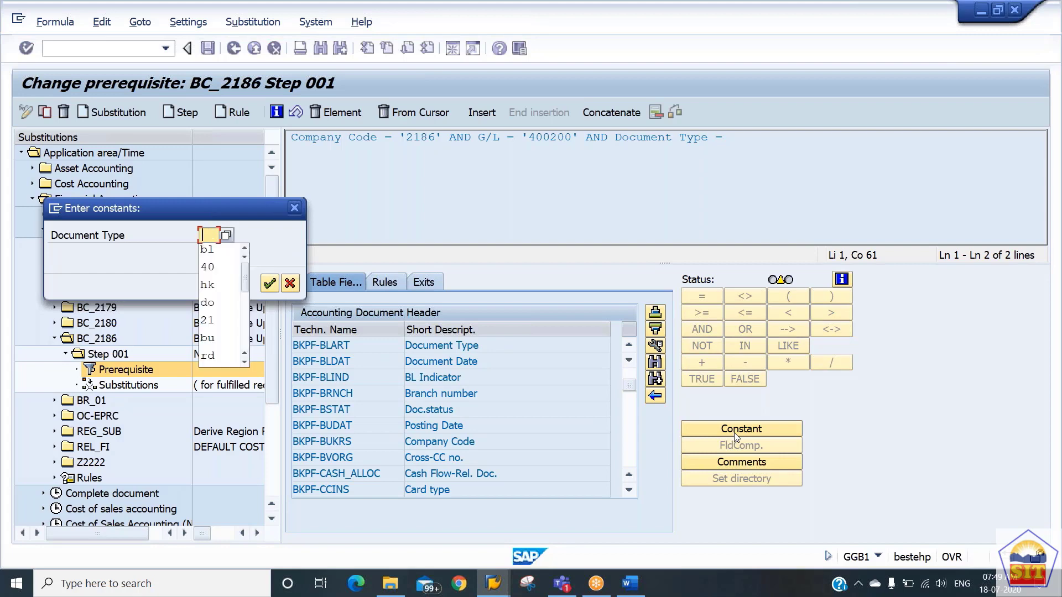
pyautogui.write('sa')
pyautogui.press('Return')
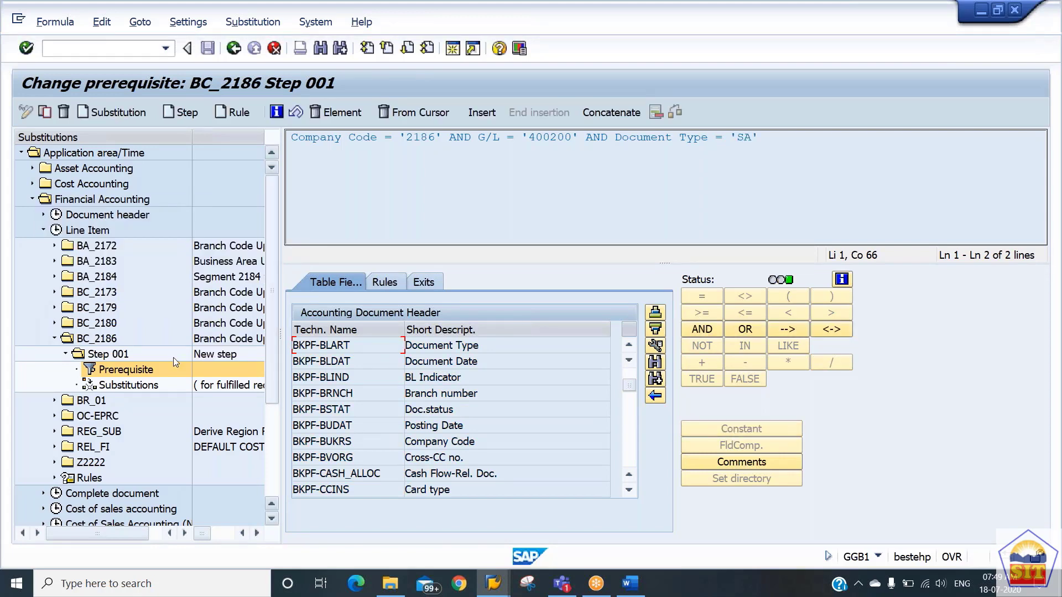
pyautogui.click(138, 385)
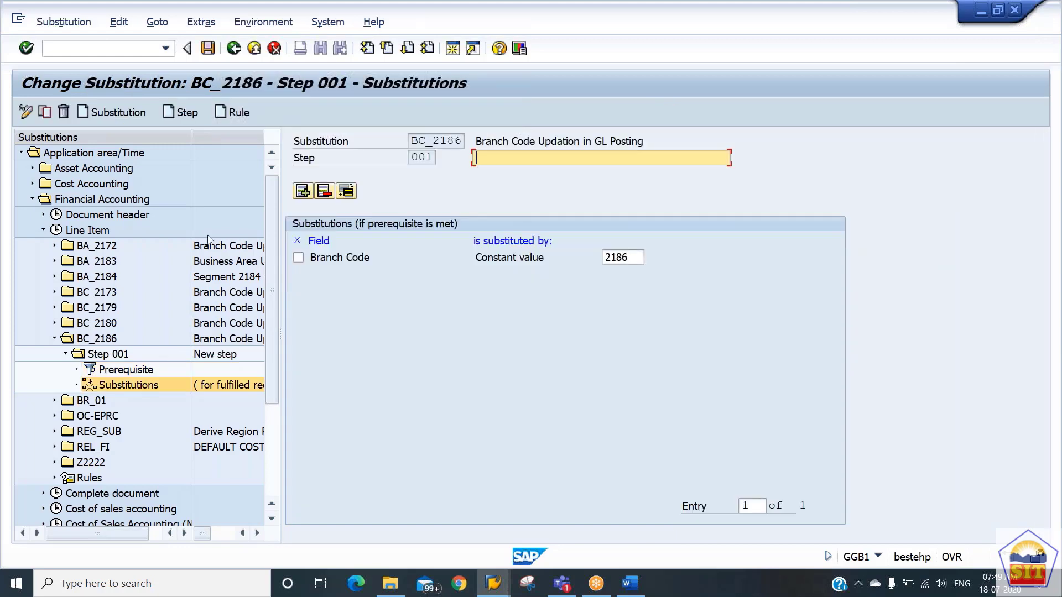
pyautogui.click(208, 48)
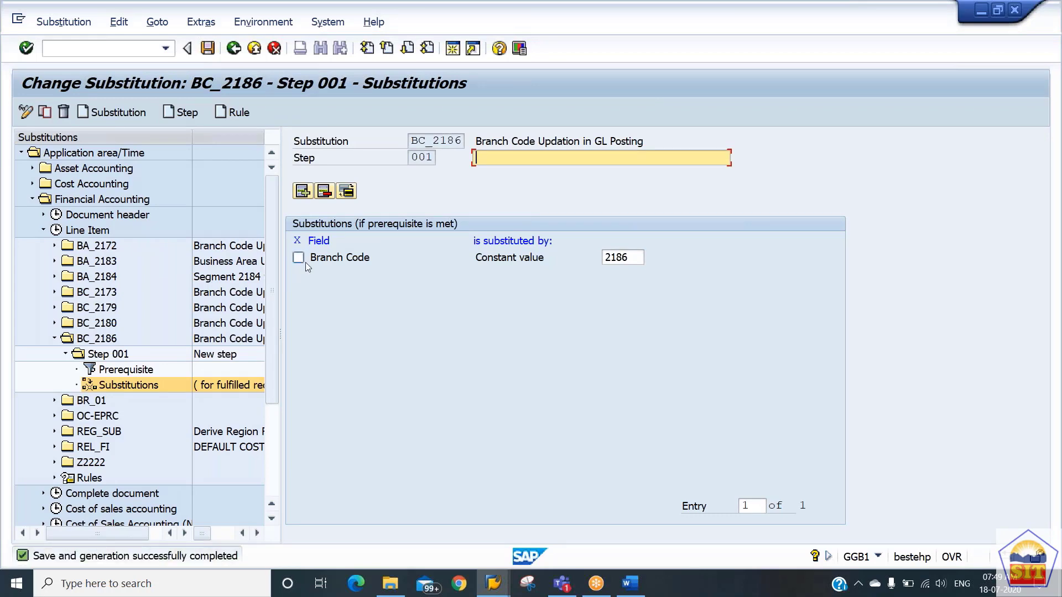
# Describe Step 001 as "Branch Code Updation in GL Document" and save the substitution.
pyautogui.press('Down')
pyautogui.press('Down')
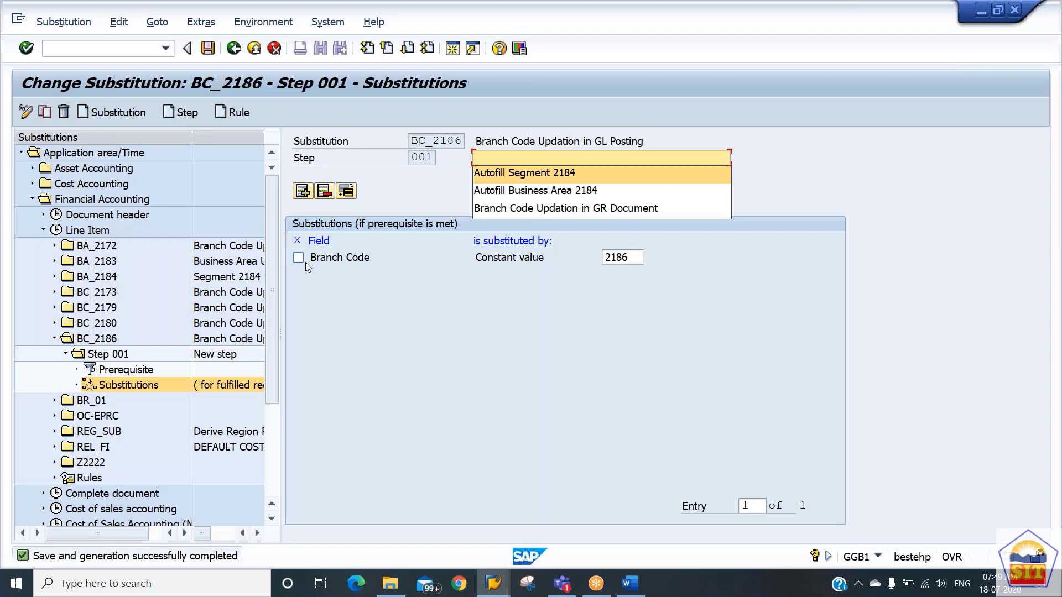
pyautogui.press('Down')
pyautogui.press('Down')
pyautogui.press('Return')
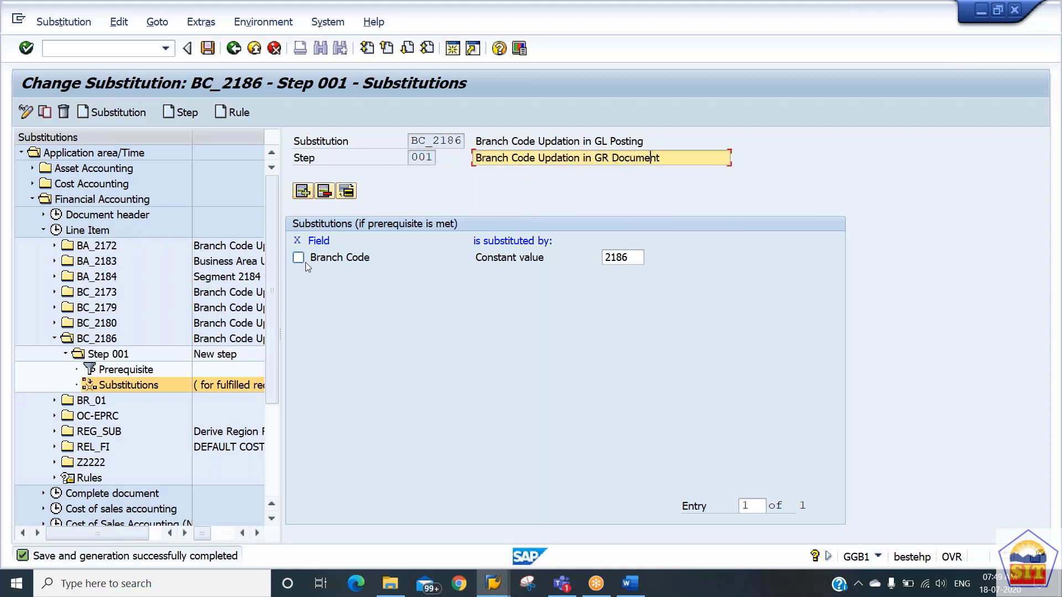
pyautogui.press('Left')
pyautogui.press('Left')
pyautogui.press('Left')
pyautogui.press('Left')
pyautogui.press('Left')
pyautogui.press('Left')
pyautogui.write('L')
pyautogui.hotkey('ctrl', 's')
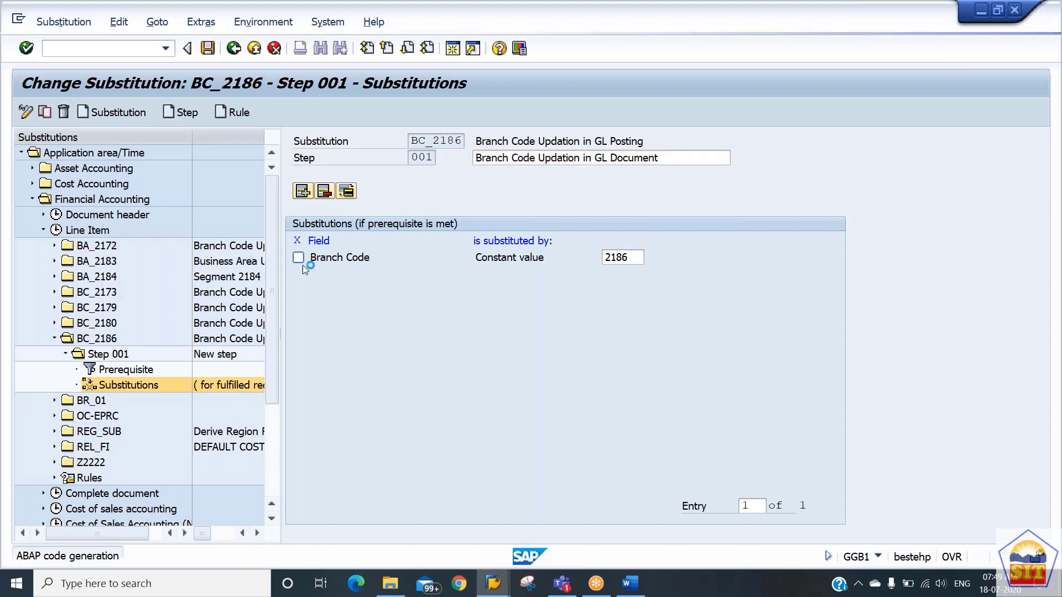
# Review the prerequisite and substitutions of Step 001 and go to transaction F-02 for G/L account posting.
pyautogui.click(137, 372)
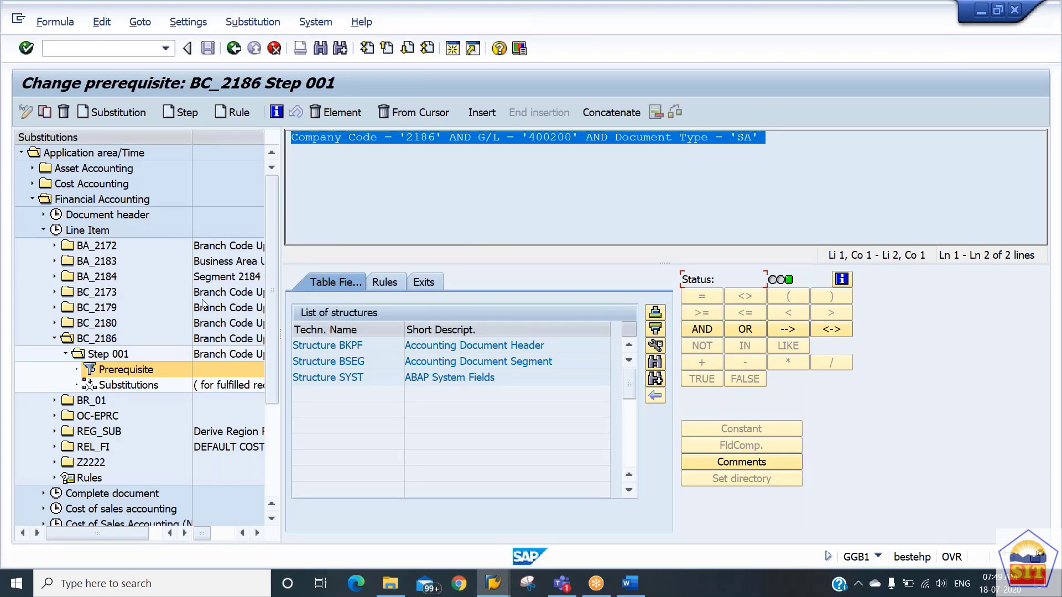
pyautogui.click(147, 391)
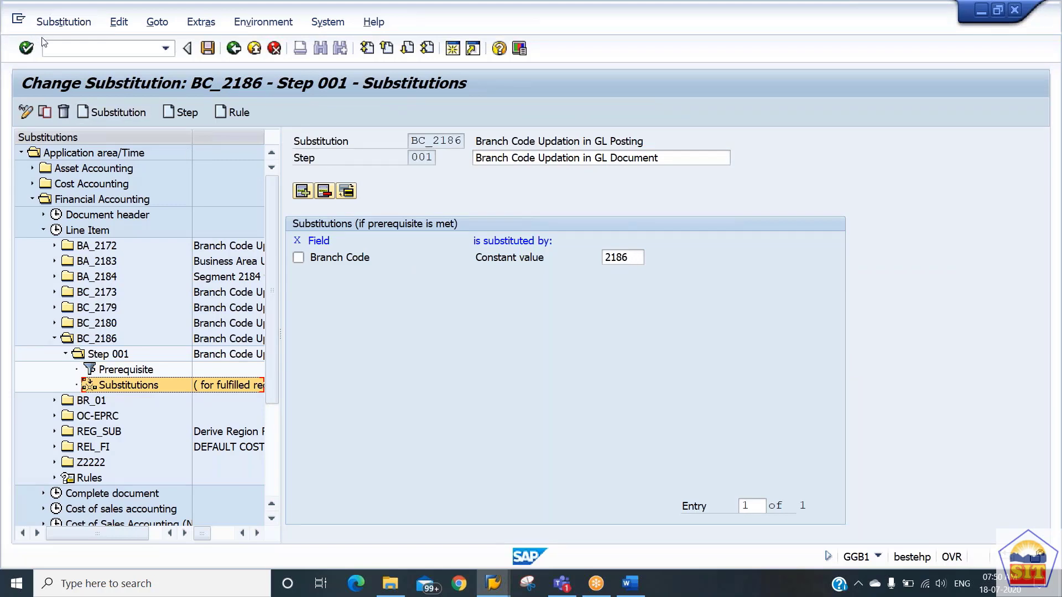
pyautogui.click(66, 49)
pyautogui.write('/nf-02')
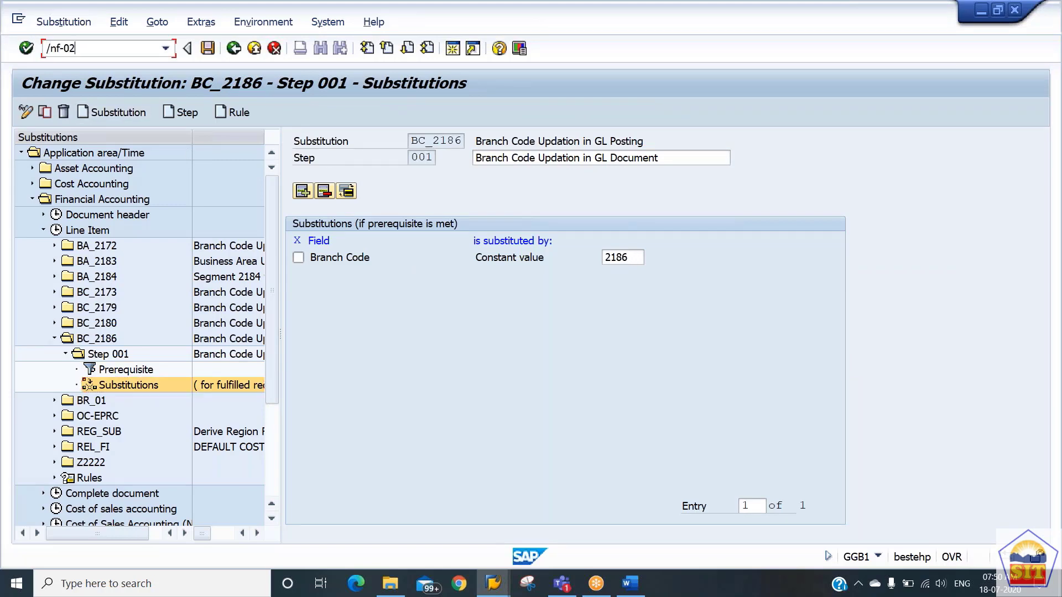
pyautogui.press('Return')
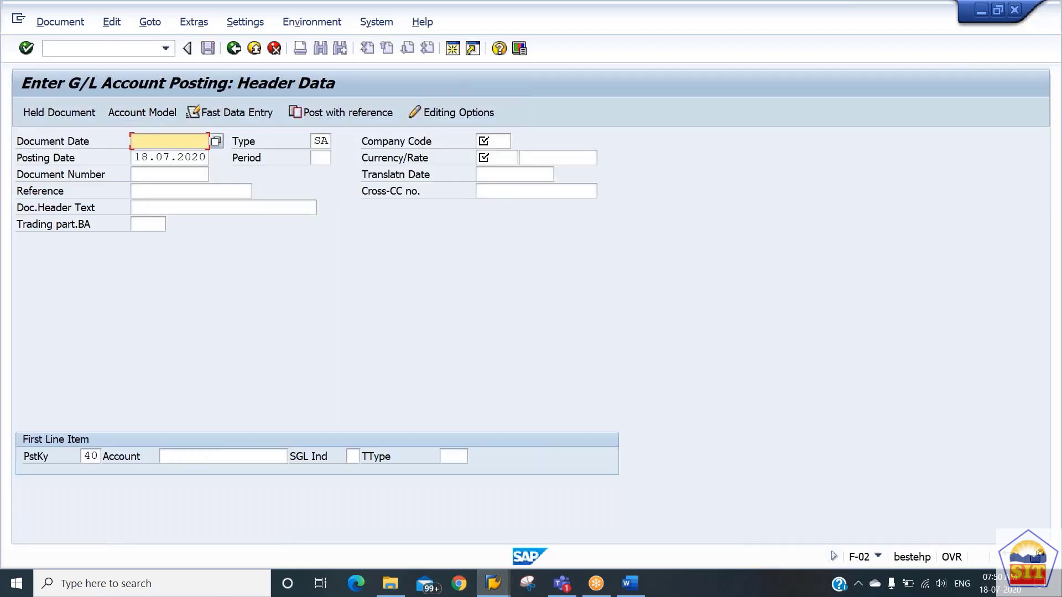
# Set the document date of the G/L posting header to 18.07.2020.
pyautogui.write('18/')
pyautogui.press('BackSpace')
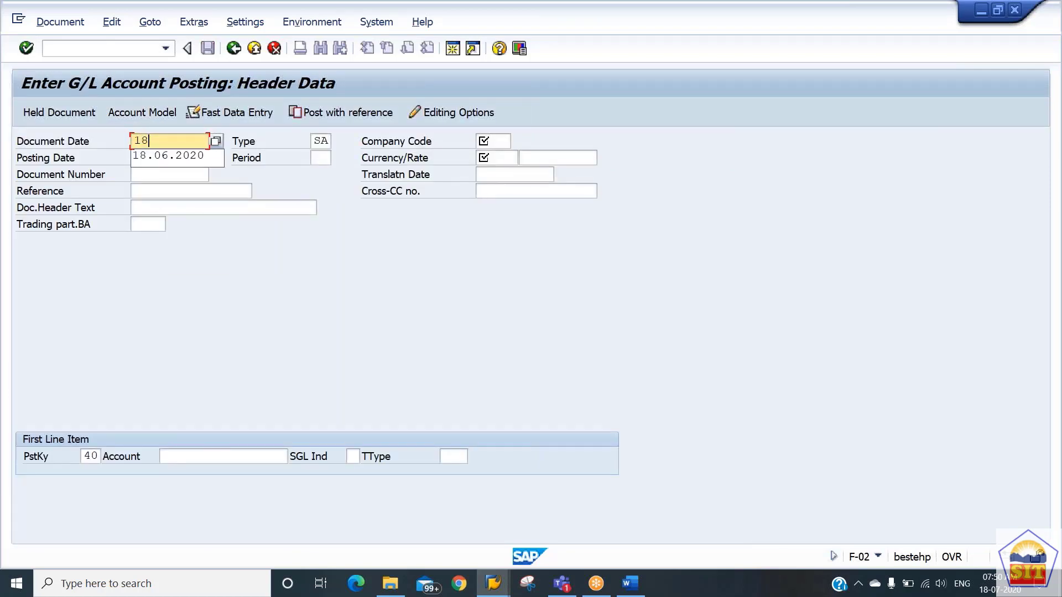
pyautogui.write('.07')
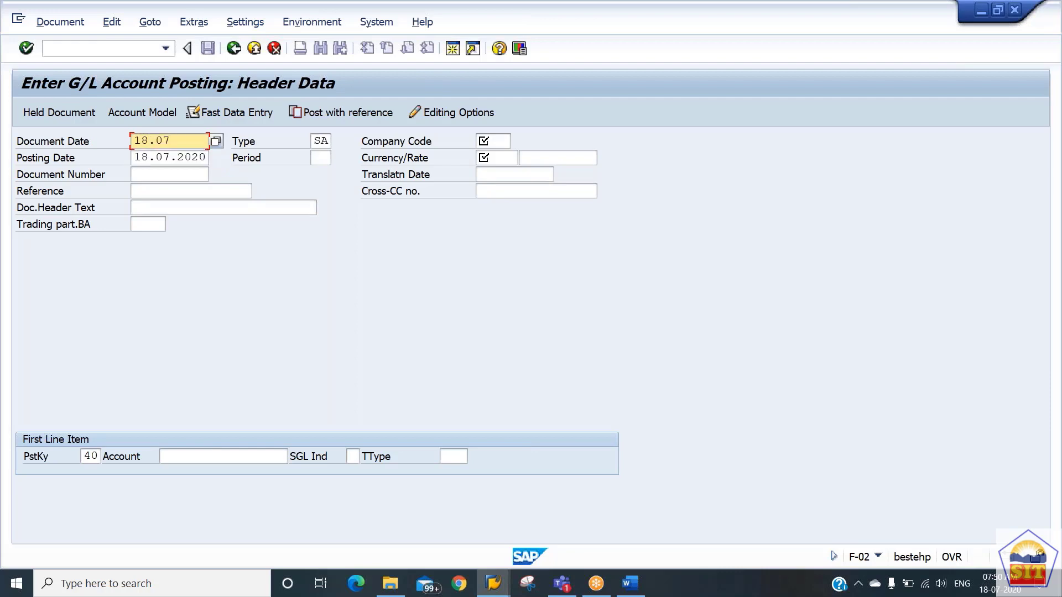
pyautogui.write('.2020')
pyautogui.press('Tab')
# Set the posting header's company code to 2186 and its currency to USD.
pyautogui.press('Tab')
pyautogui.write('2')
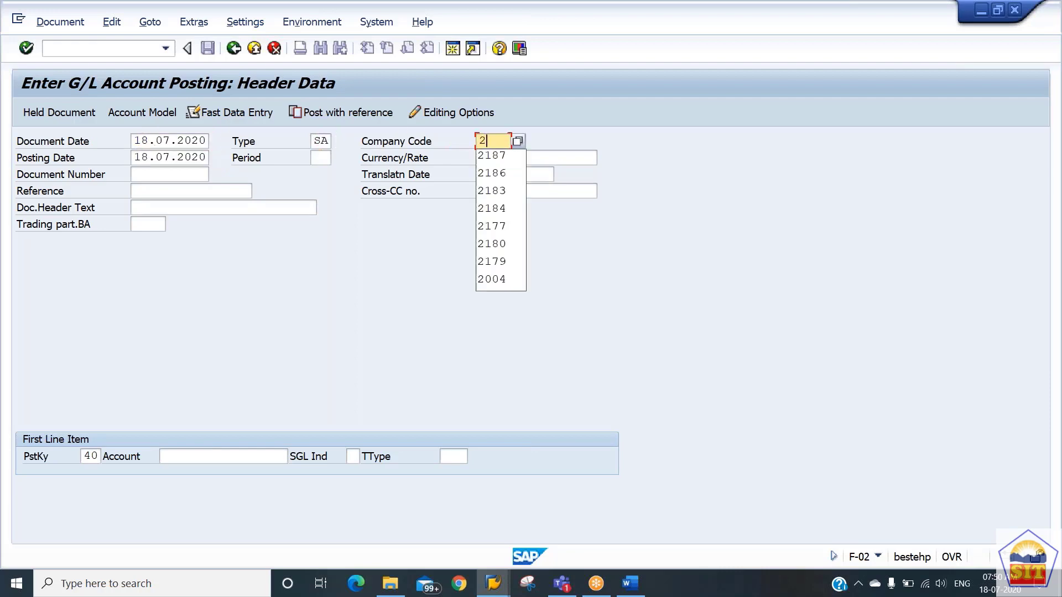
pyautogui.write('186')
pyautogui.press('Tab')
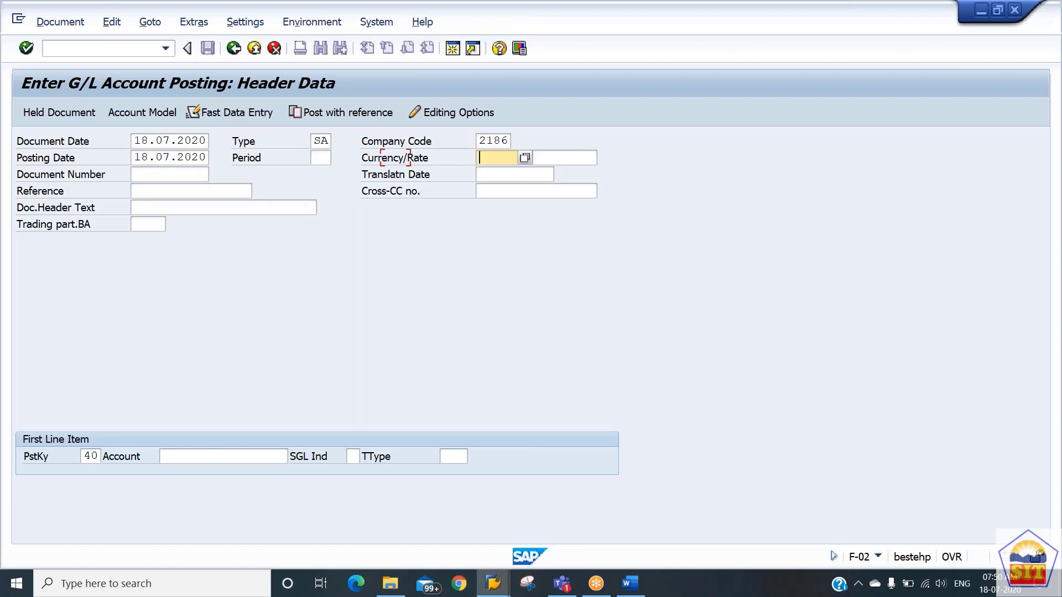
pyautogui.write('usd')
pyautogui.press('Tab')
pyautogui.press('Tab')
pyautogui.press('Tab')
pyautogui.press('Tab')
pyautogui.press('Tab')
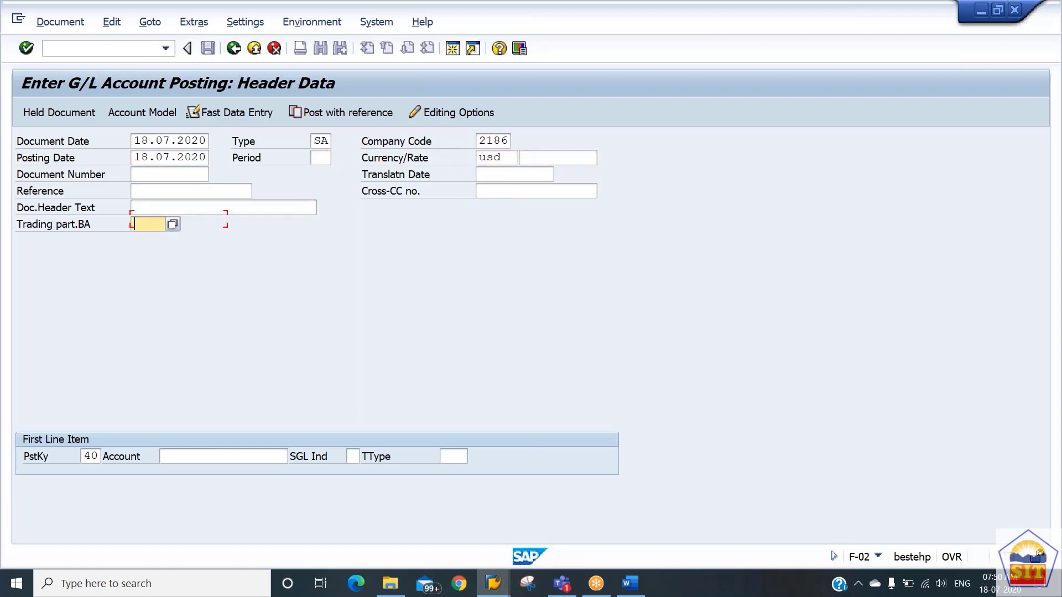
# Enter G/L account 400200 for the first line item with posting key 40 and proceed to its item details.
pyautogui.press('Tab')
pyautogui.press('Tab')
pyautogui.write('400200')
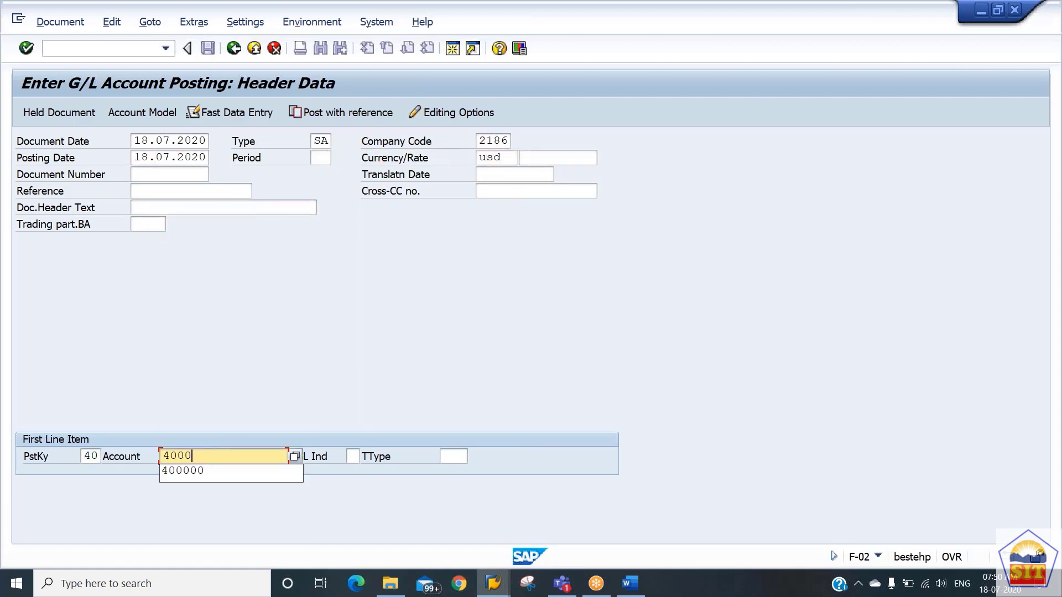
pyautogui.press('Return')
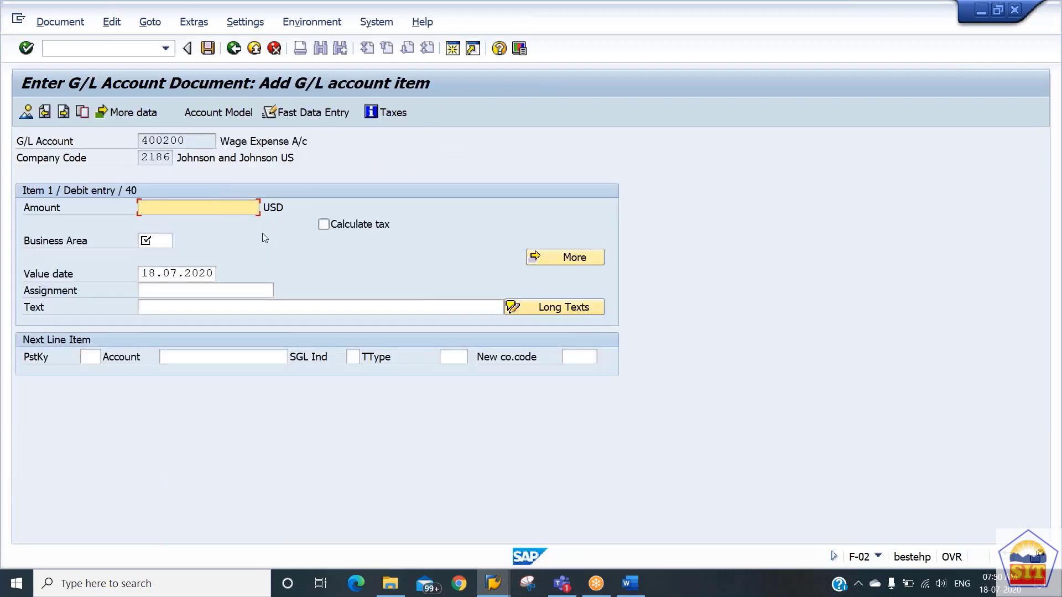
# Set the wage expense debit item's amount to 18000 and its business area to 2186.
pyautogui.write('170')
pyautogui.press('BackSpace')
pyautogui.press('BackSpace')
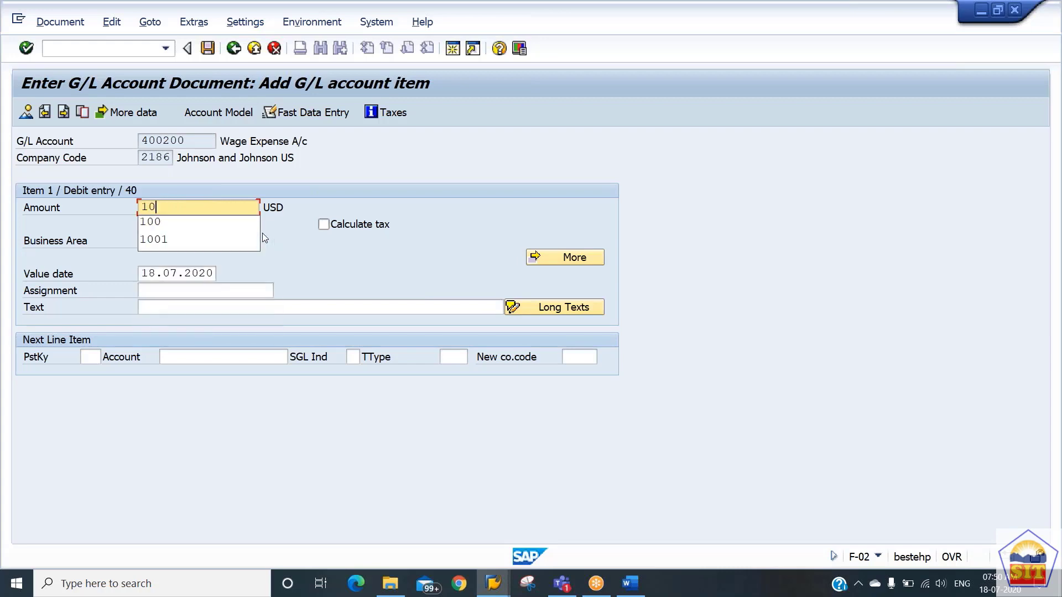
pyautogui.write('8000')
pyautogui.press('Tab')
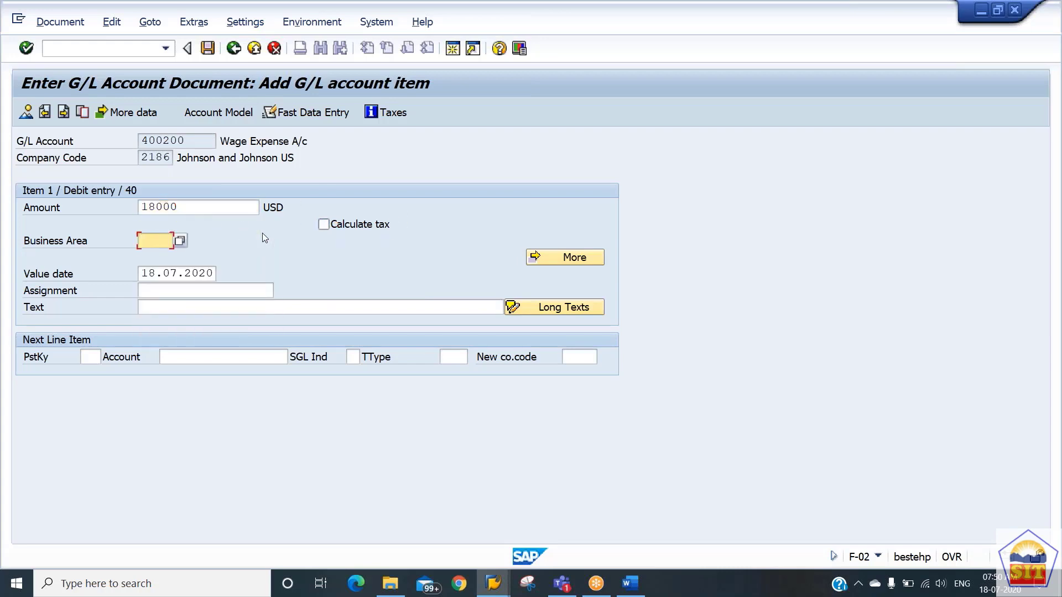
pyautogui.write('2186')
pyautogui.press('Tab')
pyautogui.press('Tab')
pyautogui.press('Tab')
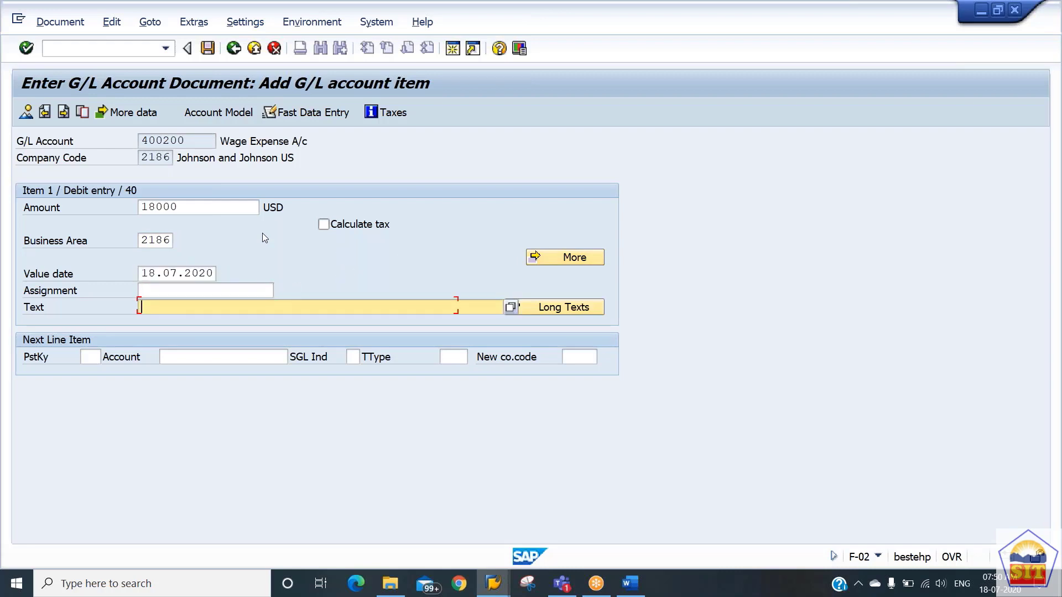
# Fill the debit item's text with the suggested entry "wages exp".
pyautogui.write('Wage')
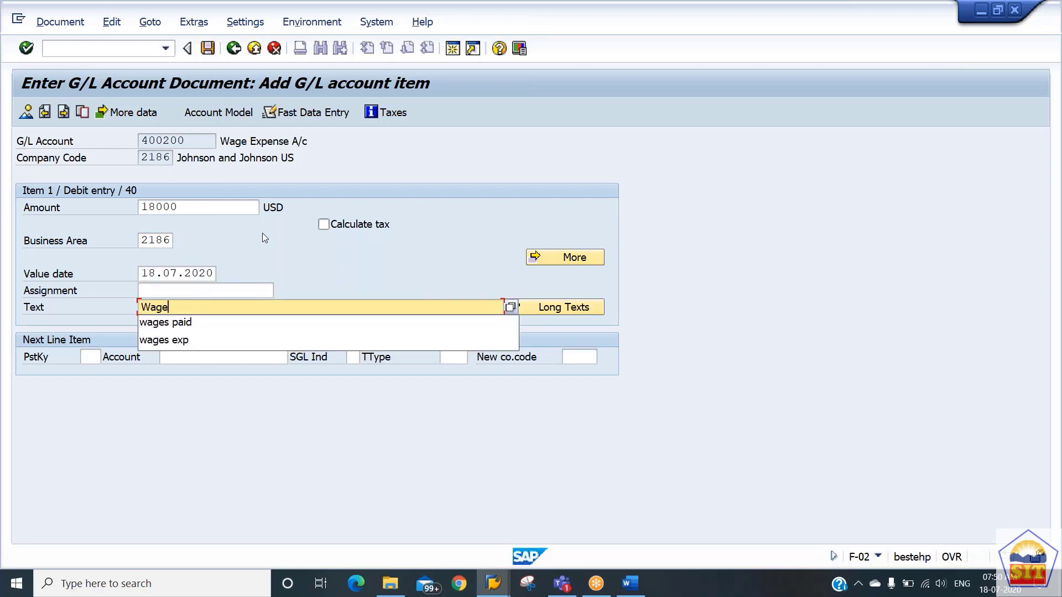
pyautogui.press('Down')
pyautogui.press('Down')
pyautogui.press('Up')
pyautogui.press('Down')
pyautogui.press('Return')
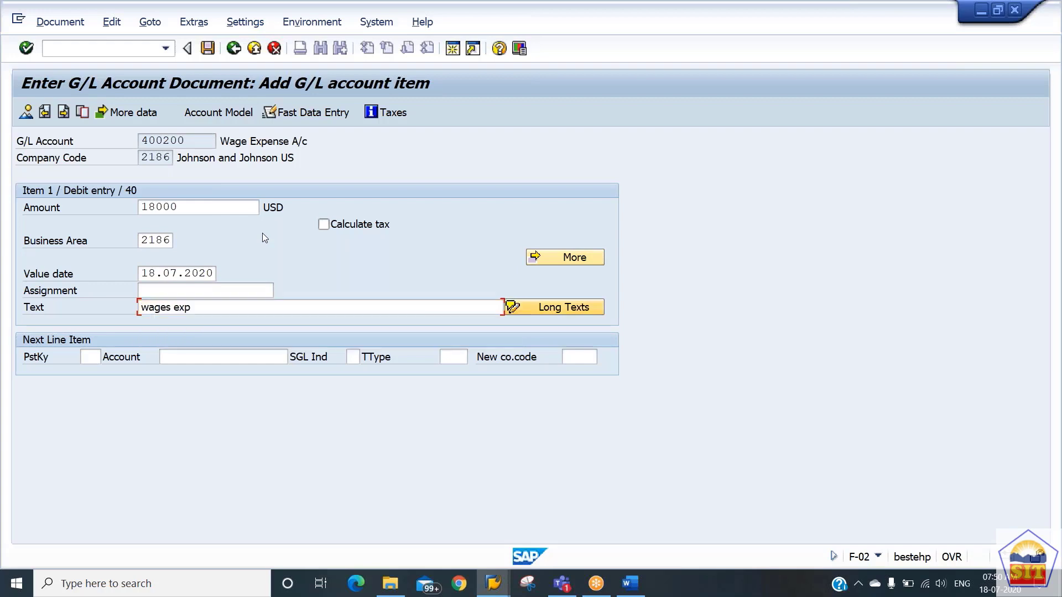
# Add the next line item with posting key 50 and G/L account 200100.
pyautogui.press('Tab')
pyautogui.write('50')
pyautogui.press('Tab')
pyautogui.write('200100')
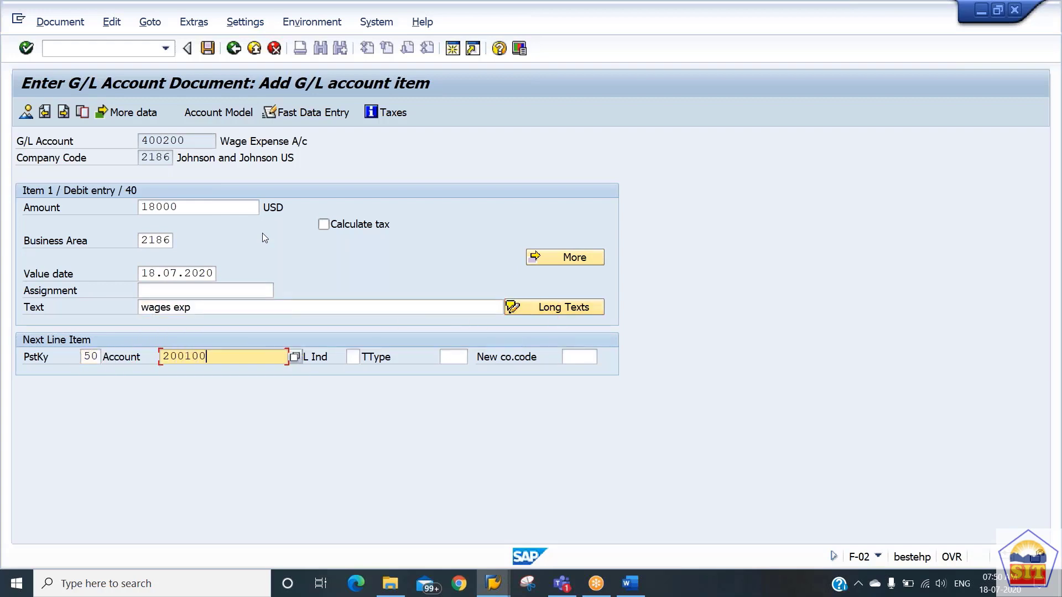
pyautogui.press('Return')
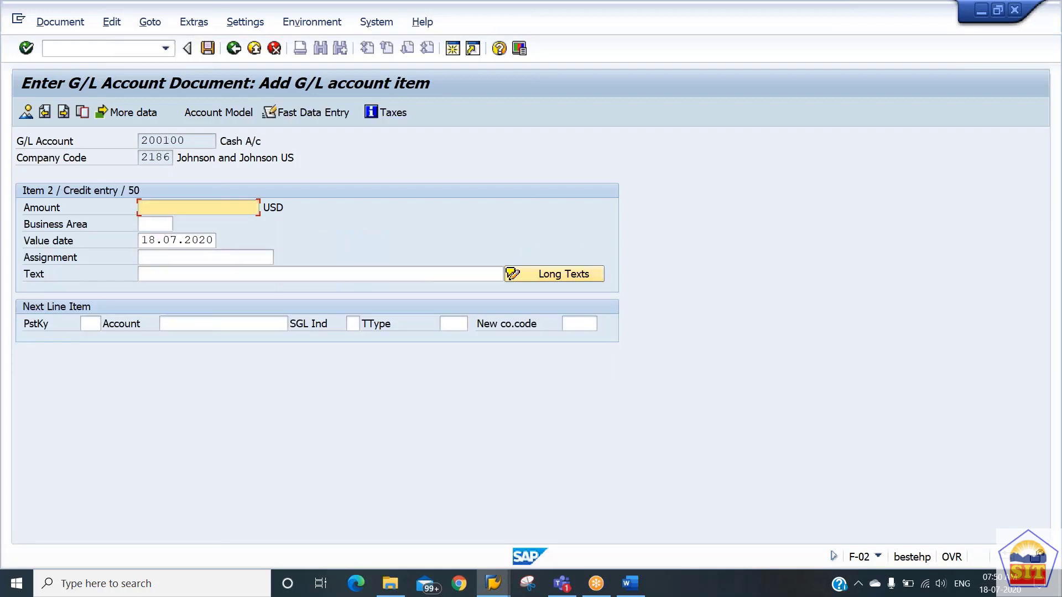
# Complete the cash credit item with * as the amount and + as the text.
pyautogui.write('*')
pyautogui.press('Tab')
pyautogui.press('Tab')
pyautogui.press('Tab')
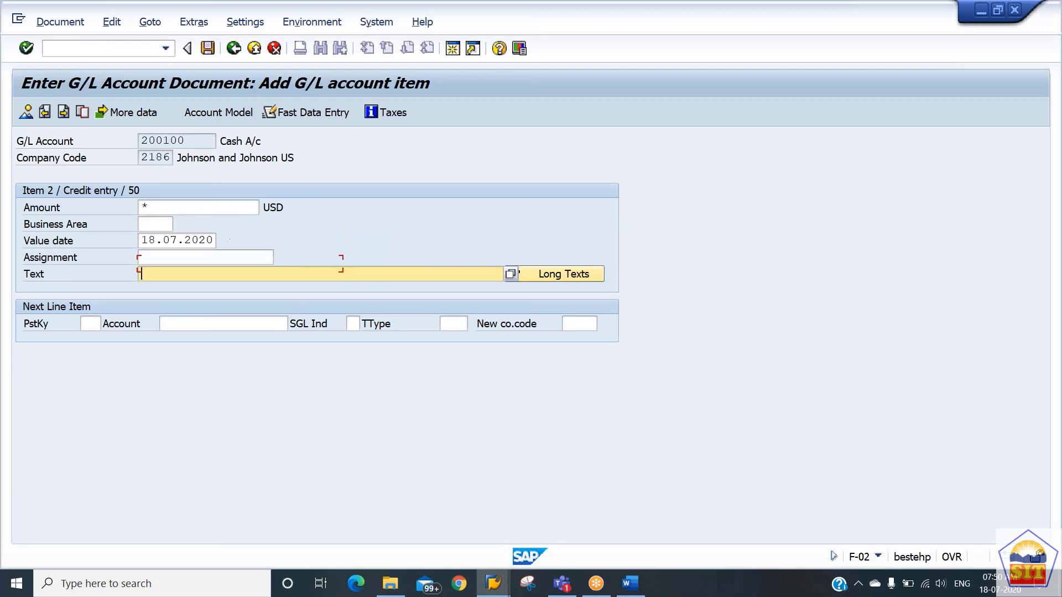
pyautogui.write('+')
# Post the G/L document from its overview and display the posted document.
pyautogui.click(28, 116)
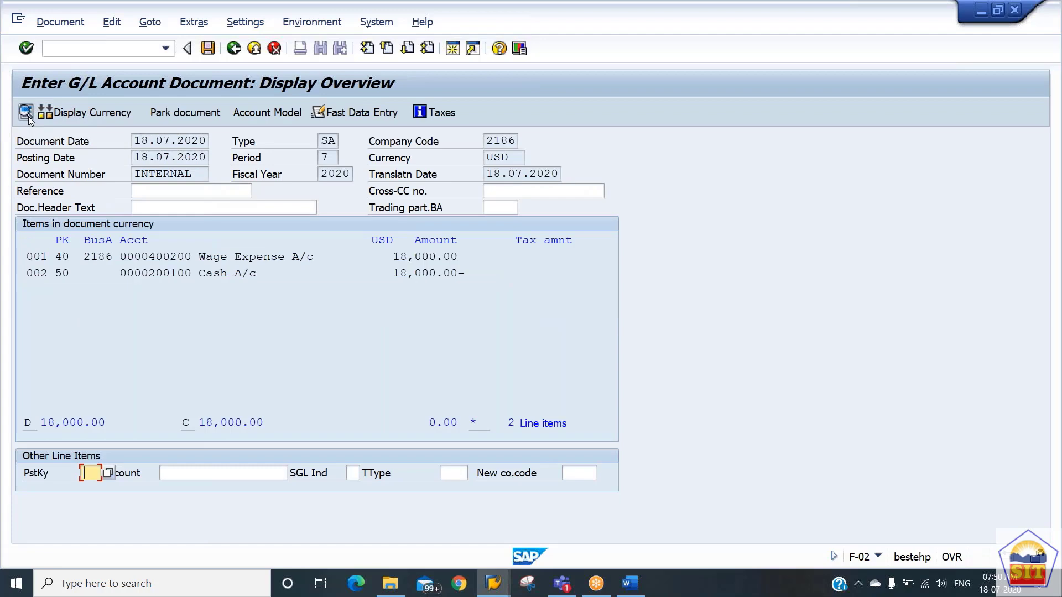
pyautogui.click(207, 48)
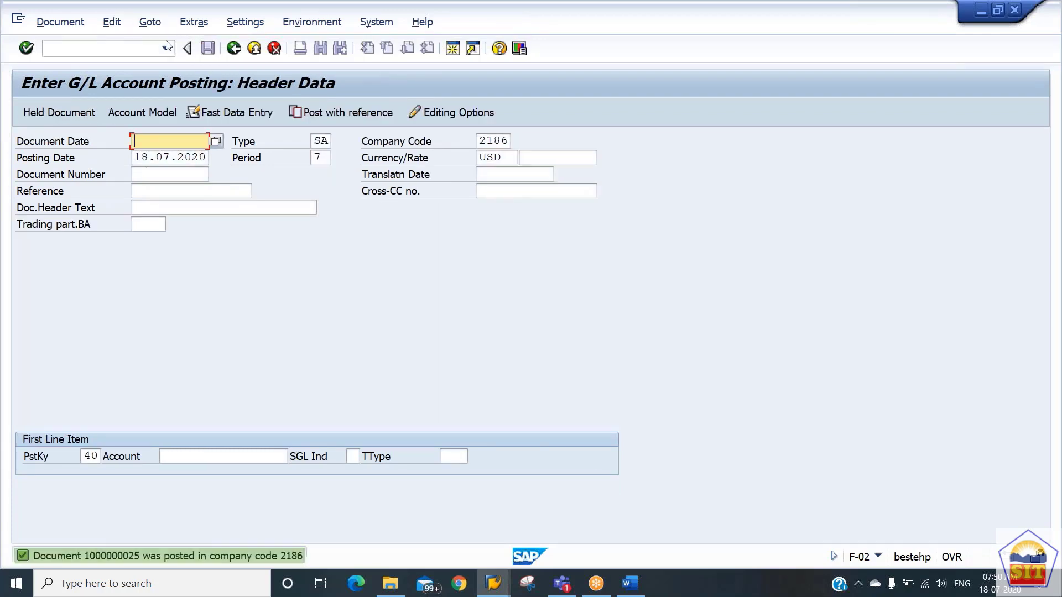
pyautogui.click(63, 24)
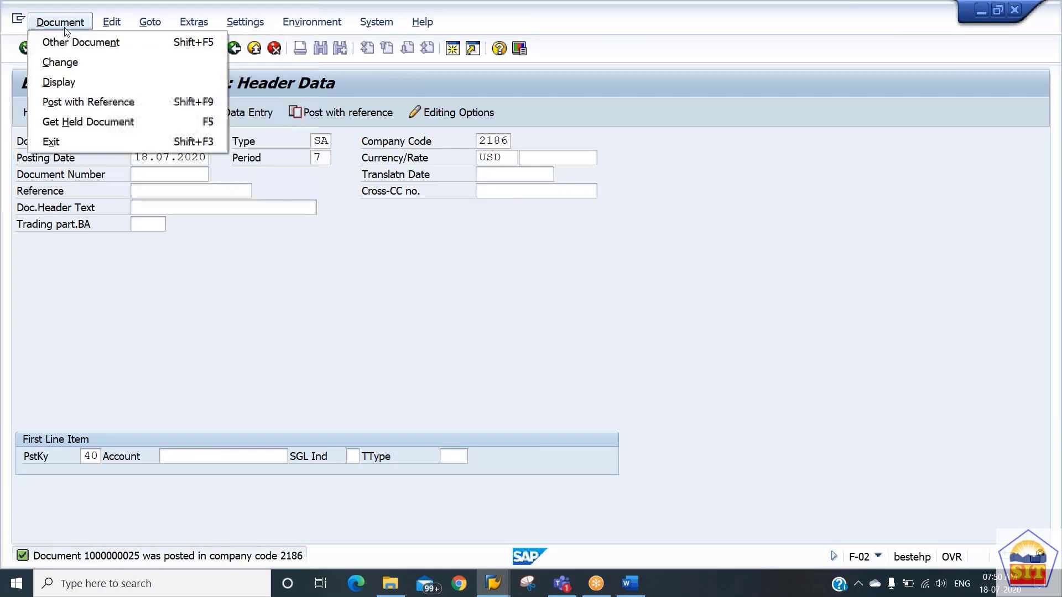
pyautogui.click(85, 83)
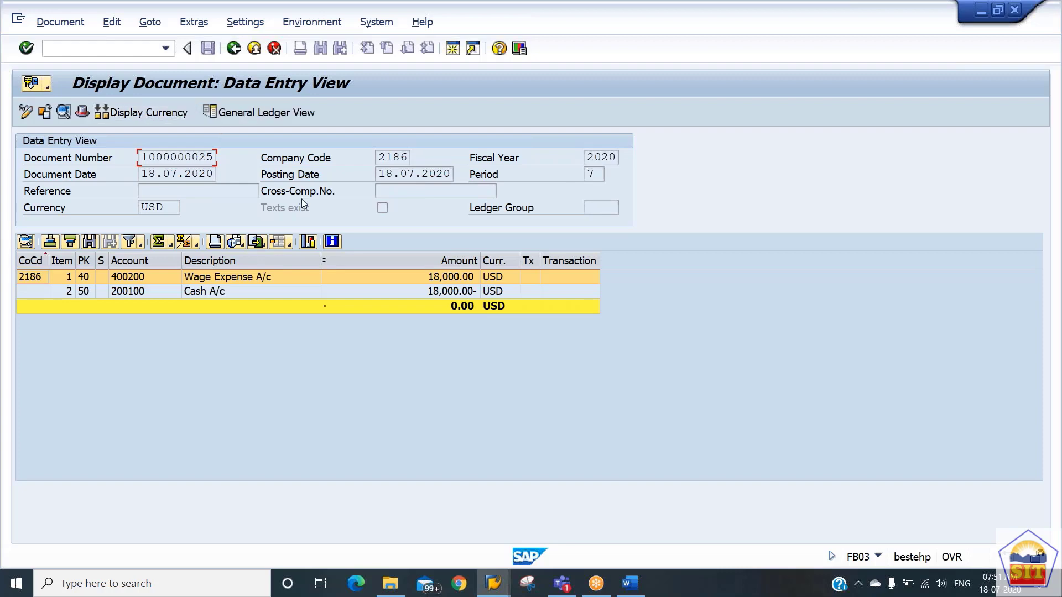
# Change the line item layout, finding "branch code" in the column set and adding Branch Code to the displayed columns.
pyautogui.click(290, 244)
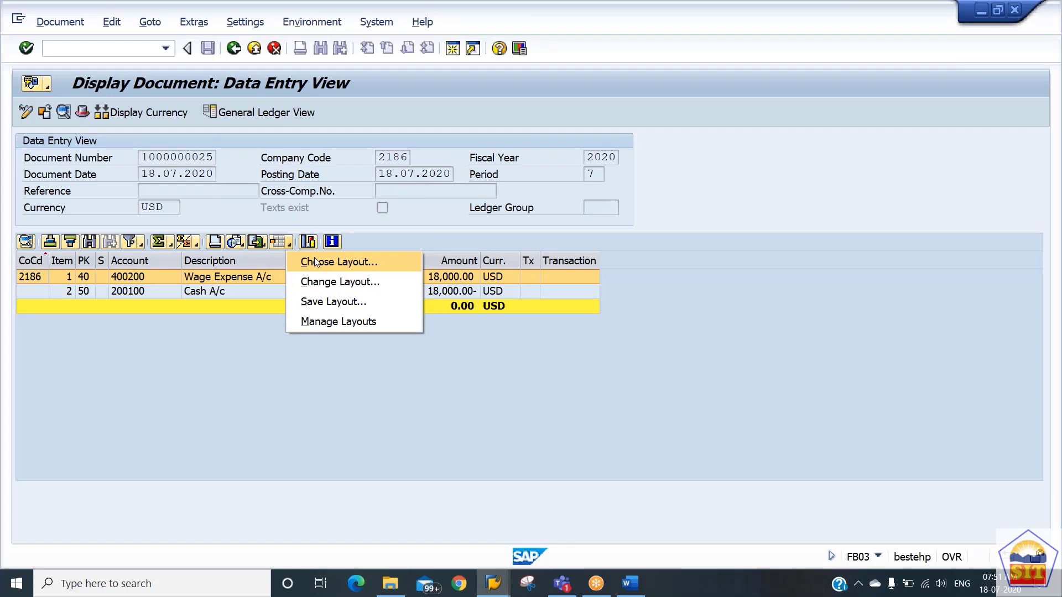
pyautogui.click(329, 284)
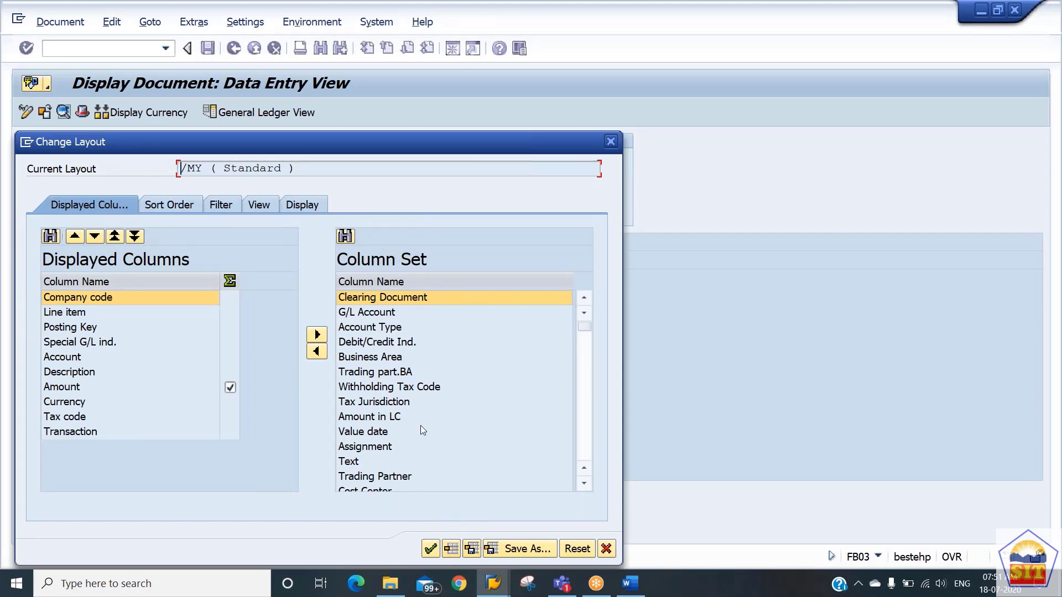
pyautogui.click(345, 237)
pyautogui.write('branc')
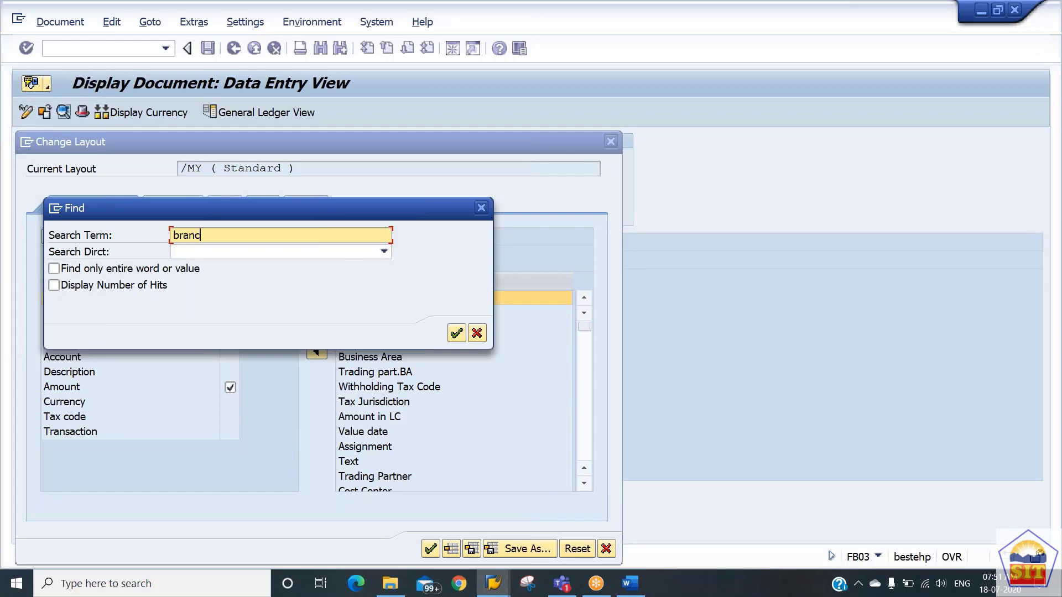
pyautogui.write('h code')
pyautogui.press('Return')
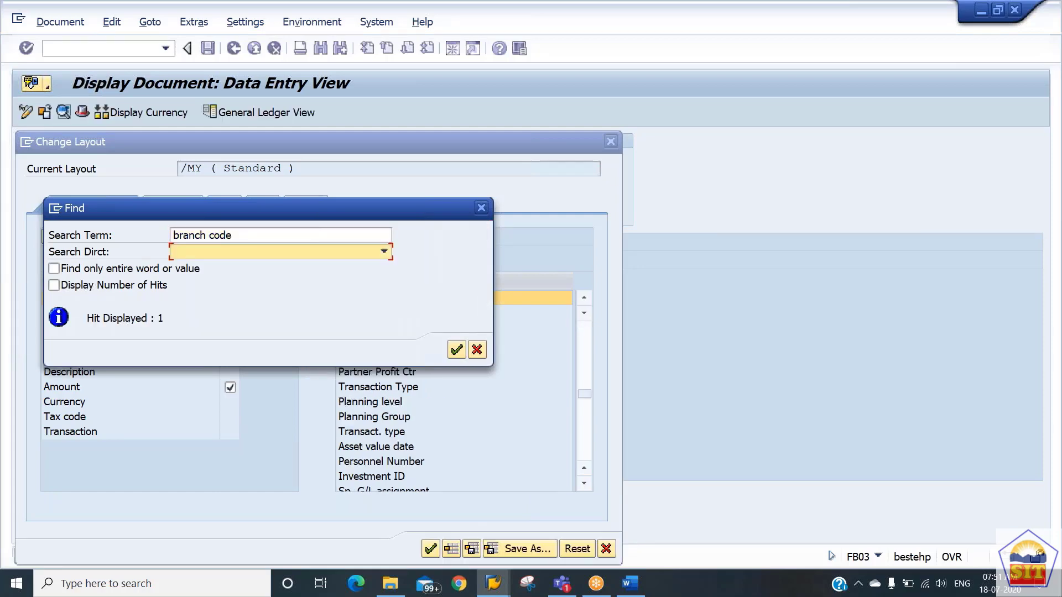
pyautogui.click(477, 349)
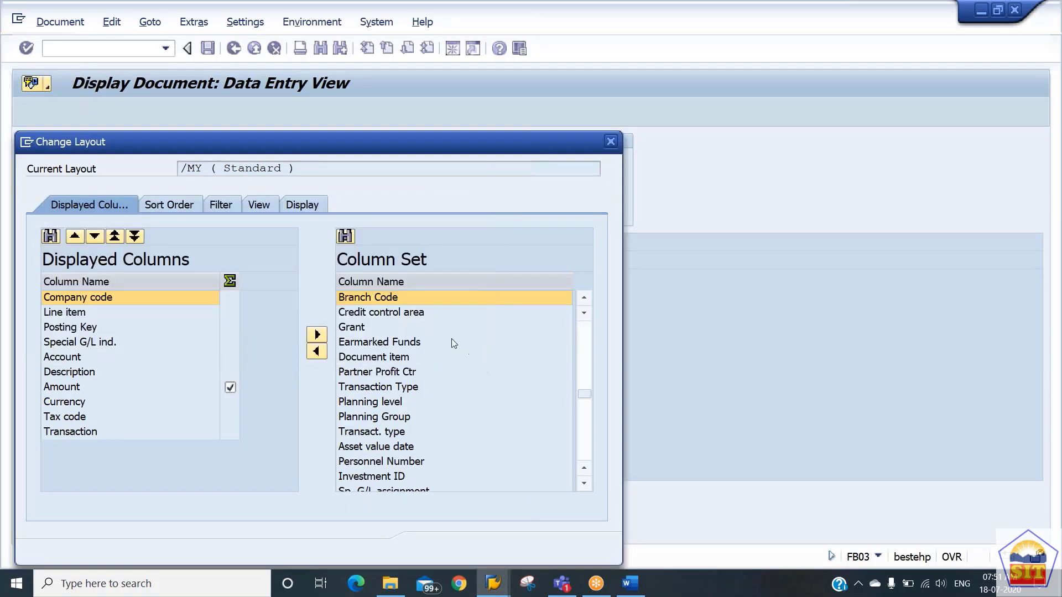
pyautogui.click(316, 352)
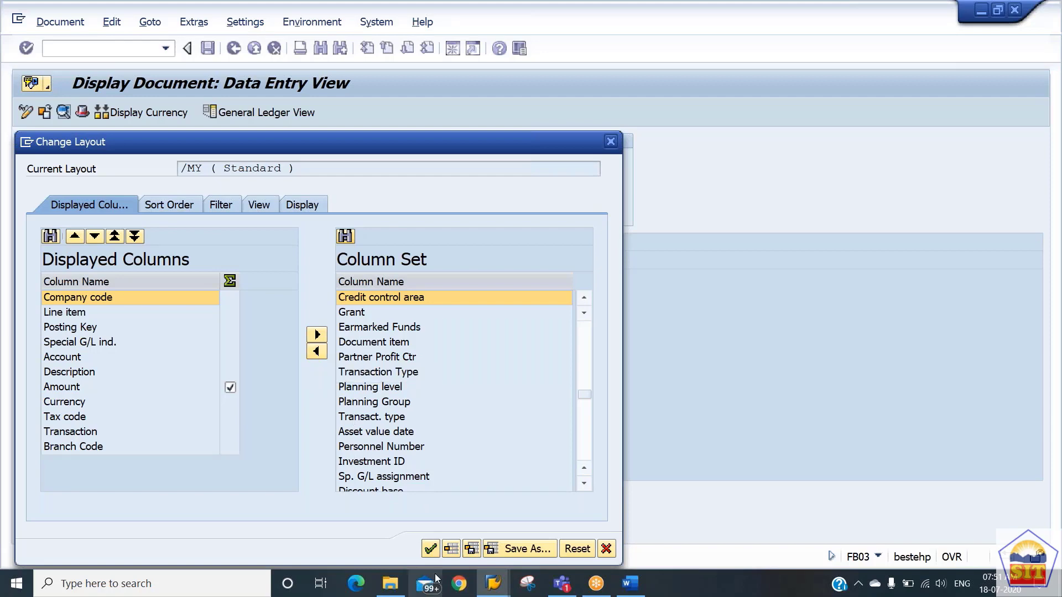
pyautogui.click(430, 549)
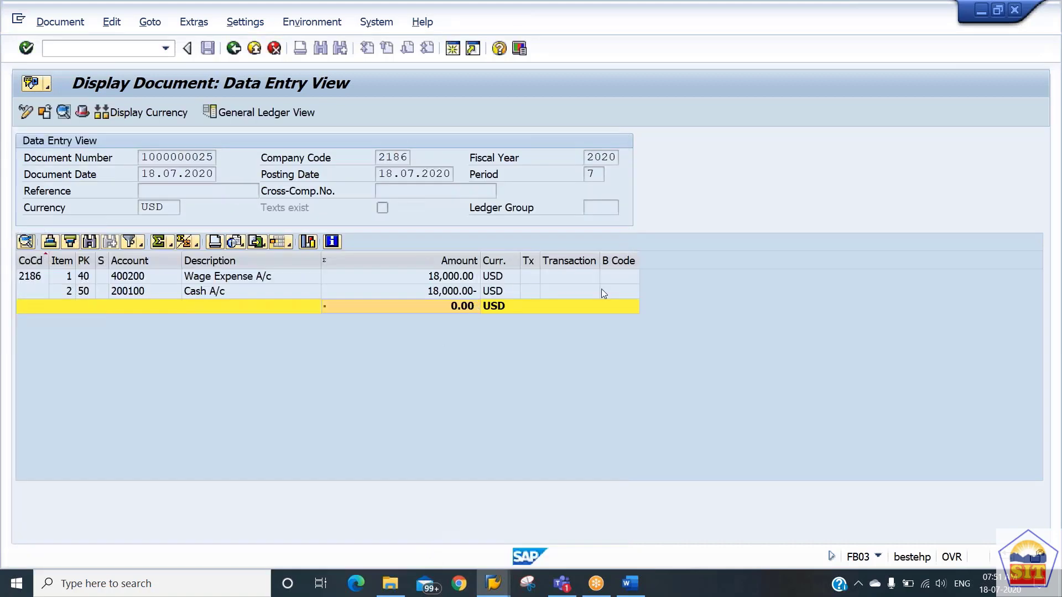
# Check the branch code of the wage expense item and consult the Word notes on validation and substitution transactions.
pyautogui.click(620, 282)
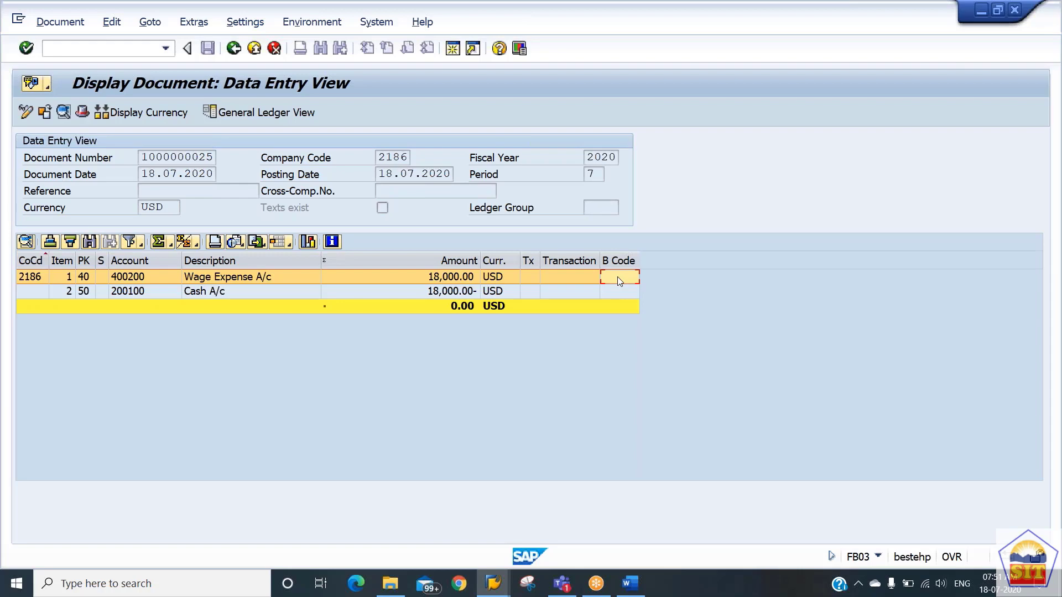
pyautogui.hotkey('alt', 'Tab')
pyautogui.hotkey('alt', 'Tab')
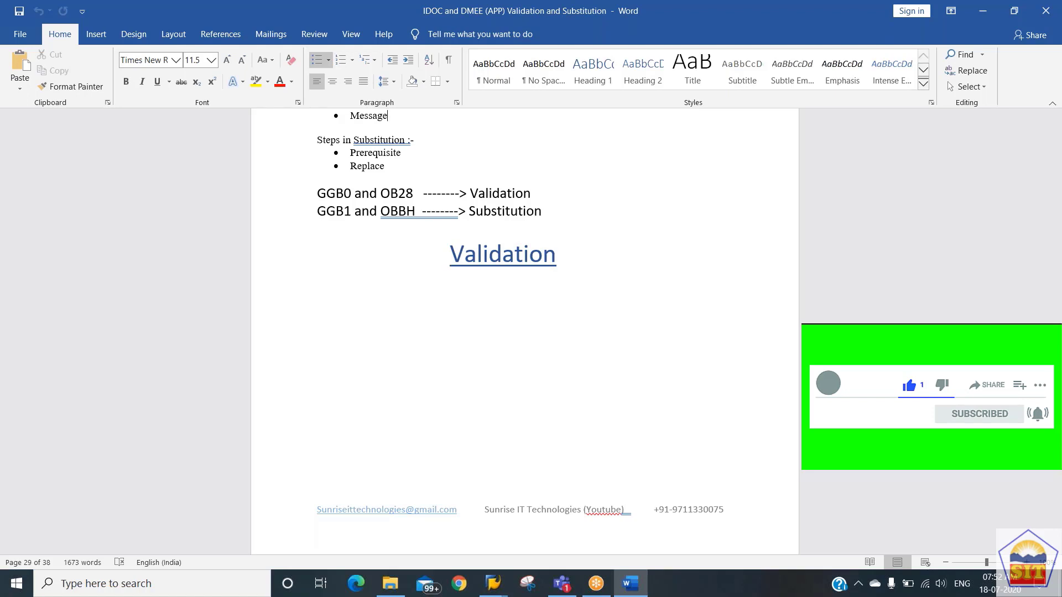
pyautogui.hotkey('alt', 'Tab')
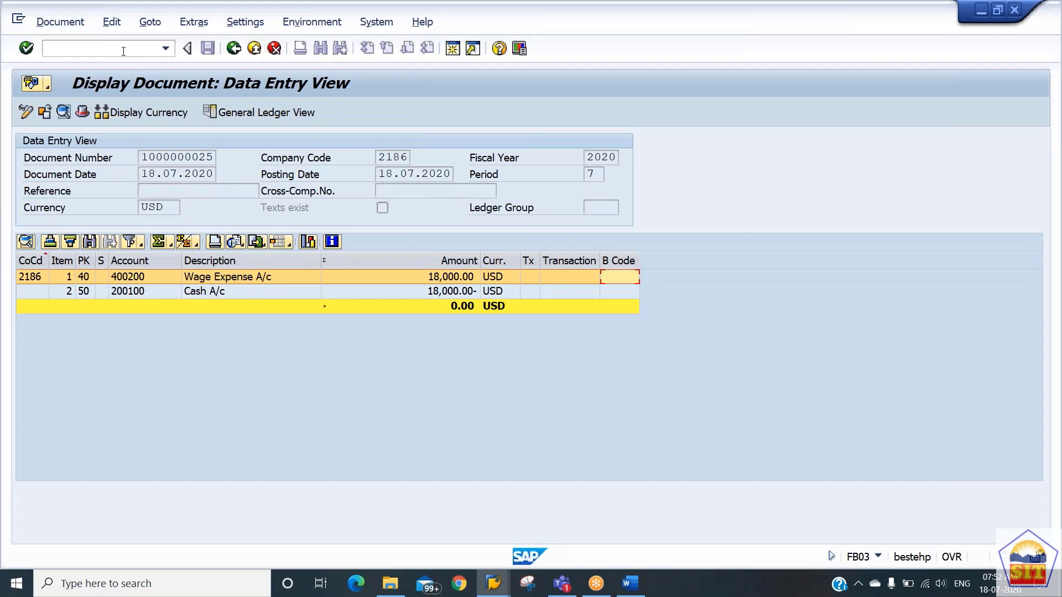
# Go to transaction OBBH for substitution in accounting documents.
pyautogui.click(121, 48)
pyautogui.write('/nfb03')
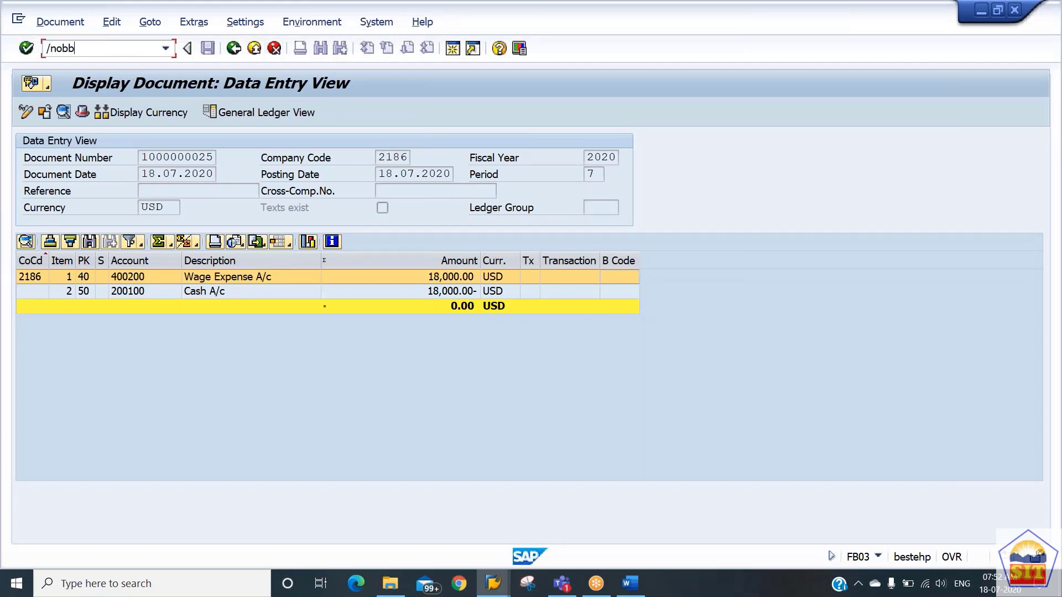
pyautogui.press('Return')
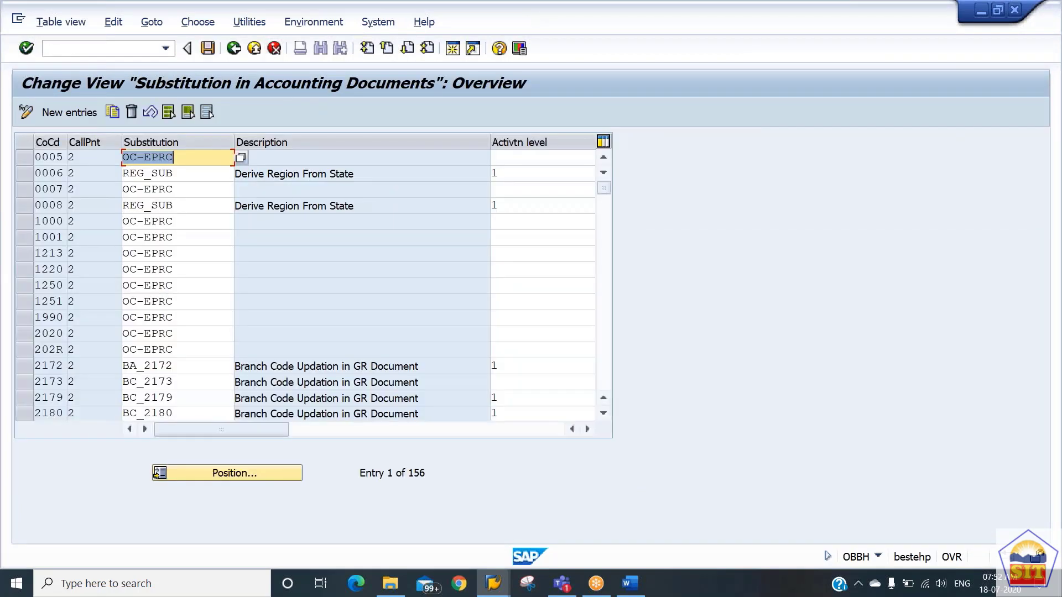
# Create a new substitution assignment for company code 2186 with callup point 2, Line Item.
pyautogui.click(70, 113)
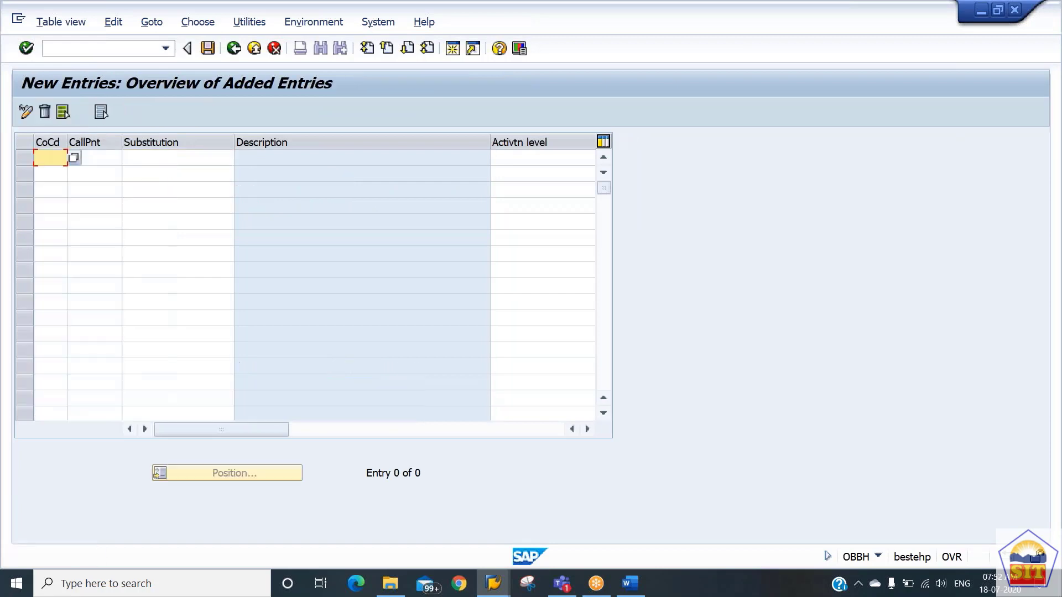
pyautogui.write('2186')
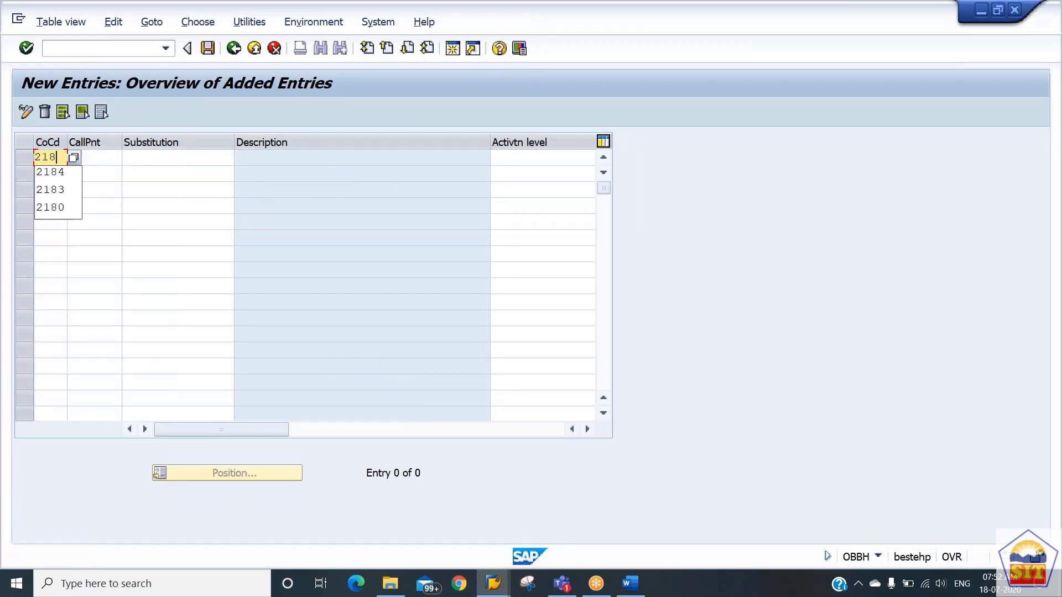
pyautogui.press('Tab')
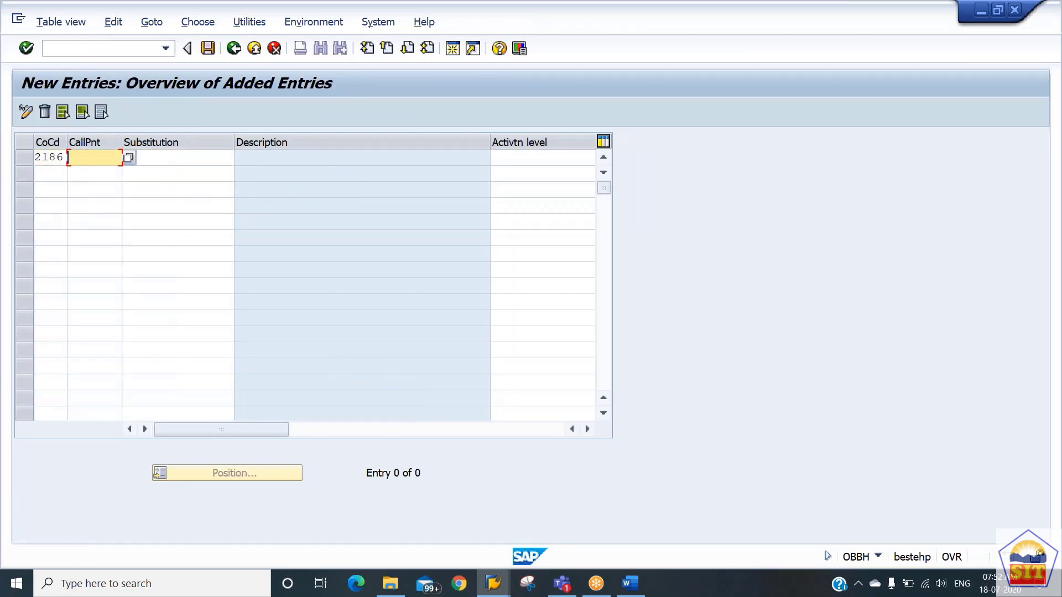
pyautogui.click(132, 159)
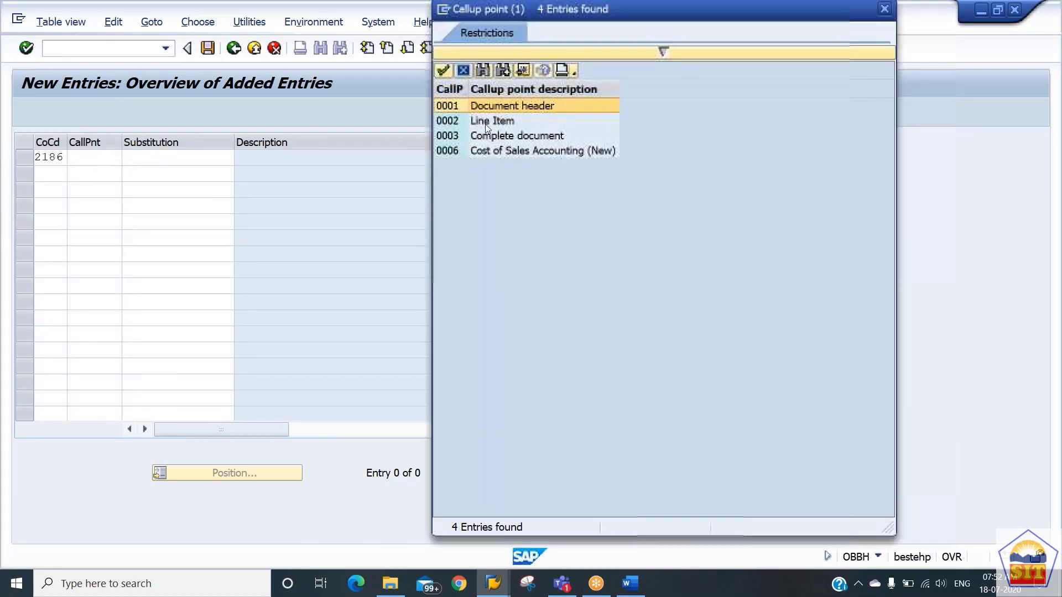
pyautogui.click(488, 122)
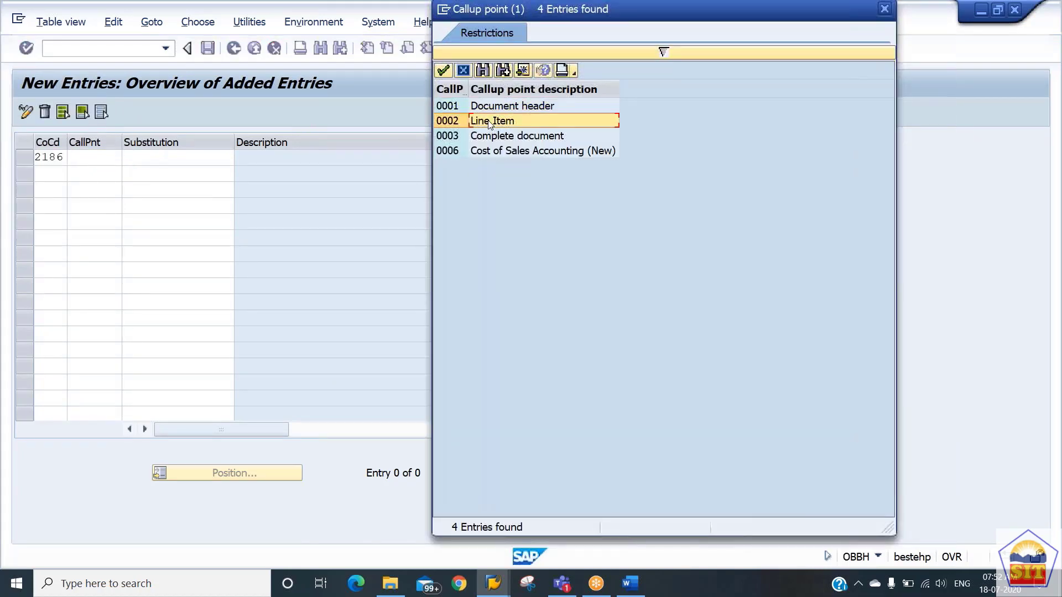
pyautogui.doubleClick(503, 123)
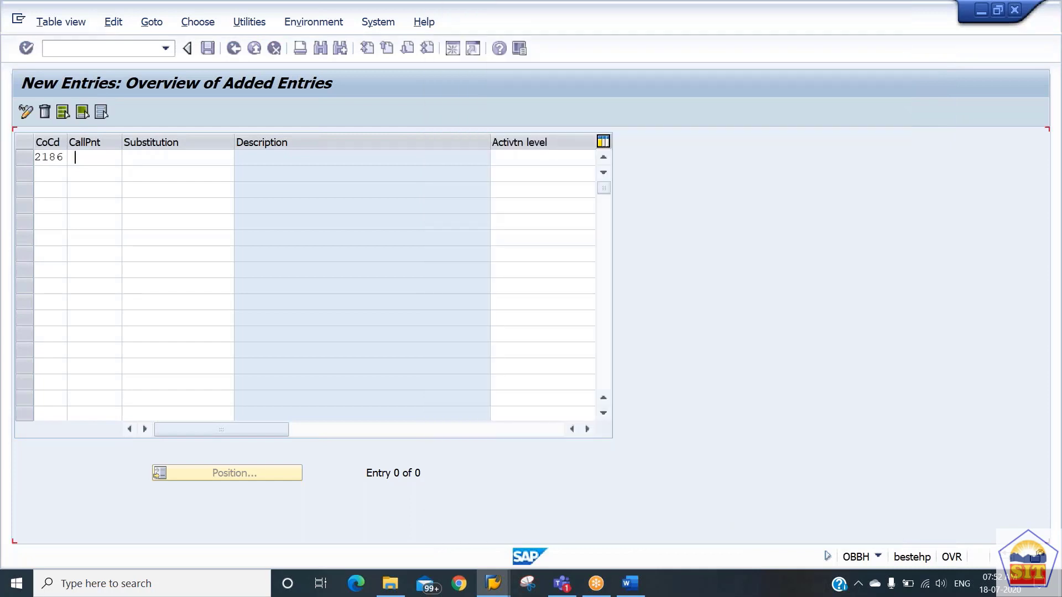
# Assign substitution BC_2186 to the new entry with activation level 1 and save it.
pyautogui.click(181, 157)
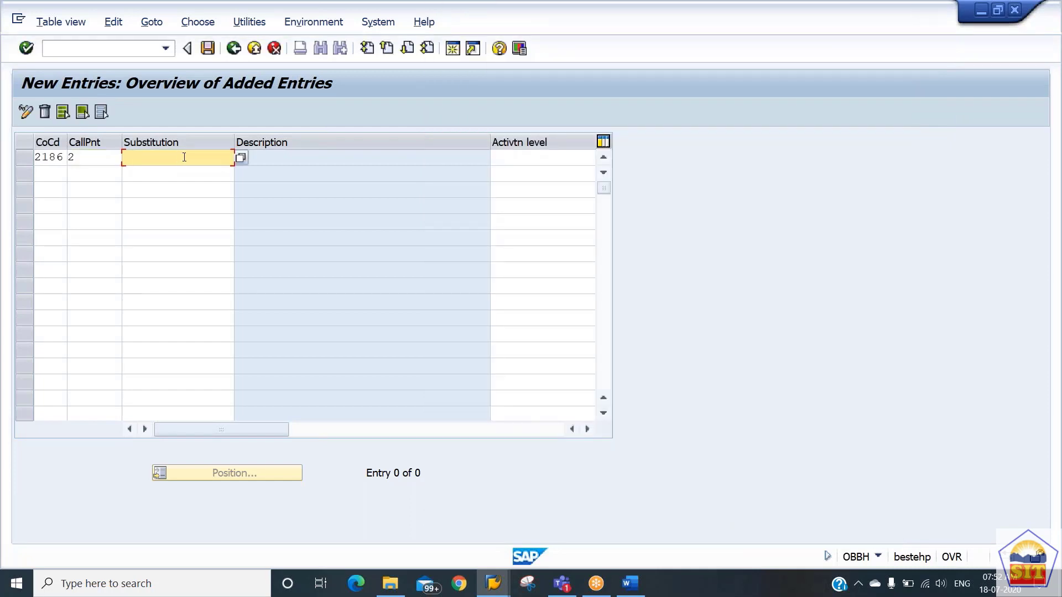
pyautogui.click(241, 158)
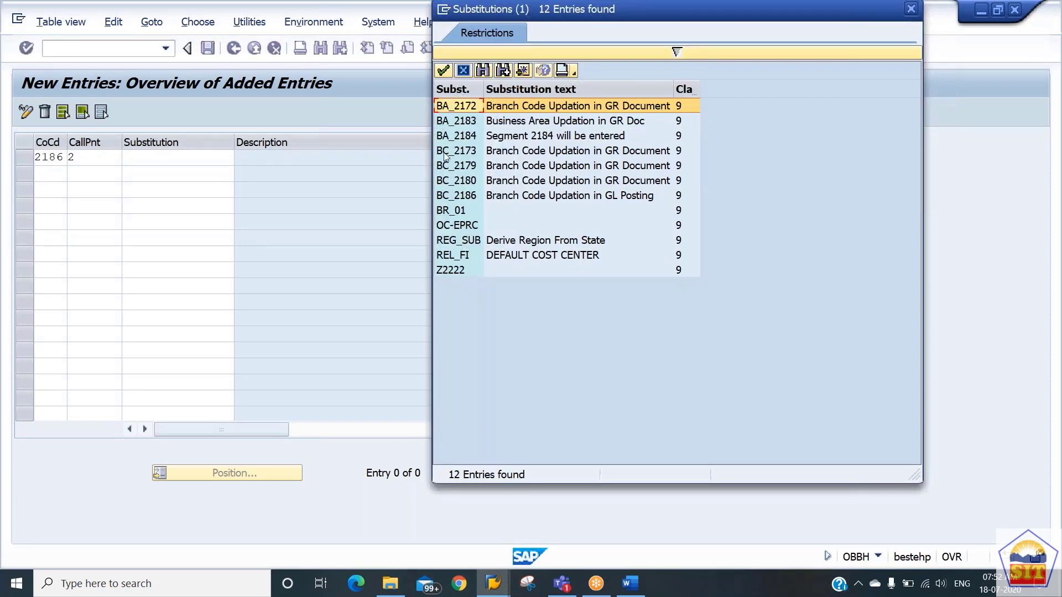
pyautogui.click(493, 197)
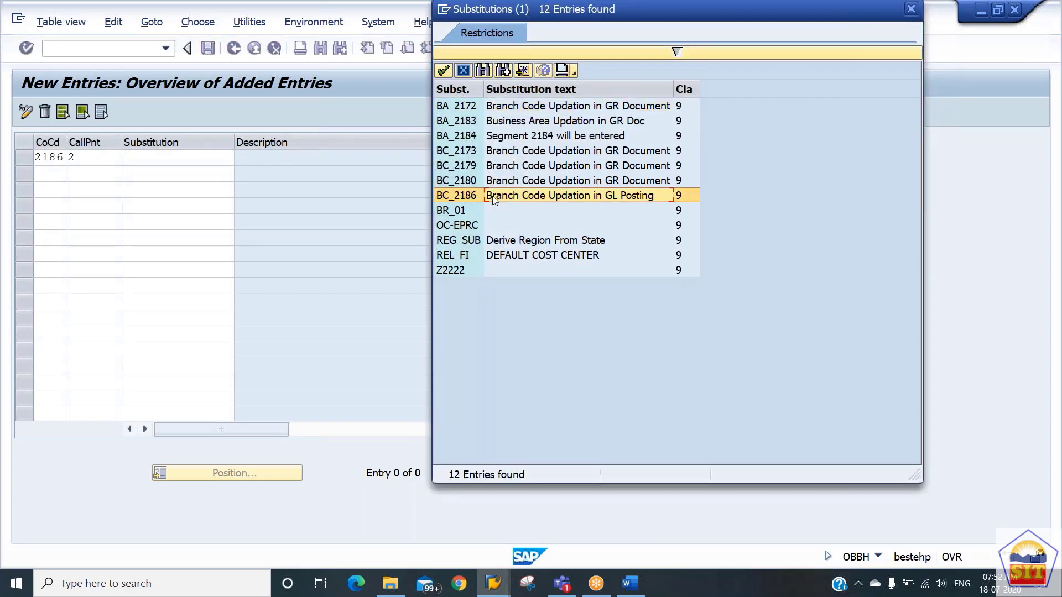
pyautogui.doubleClick(492, 196)
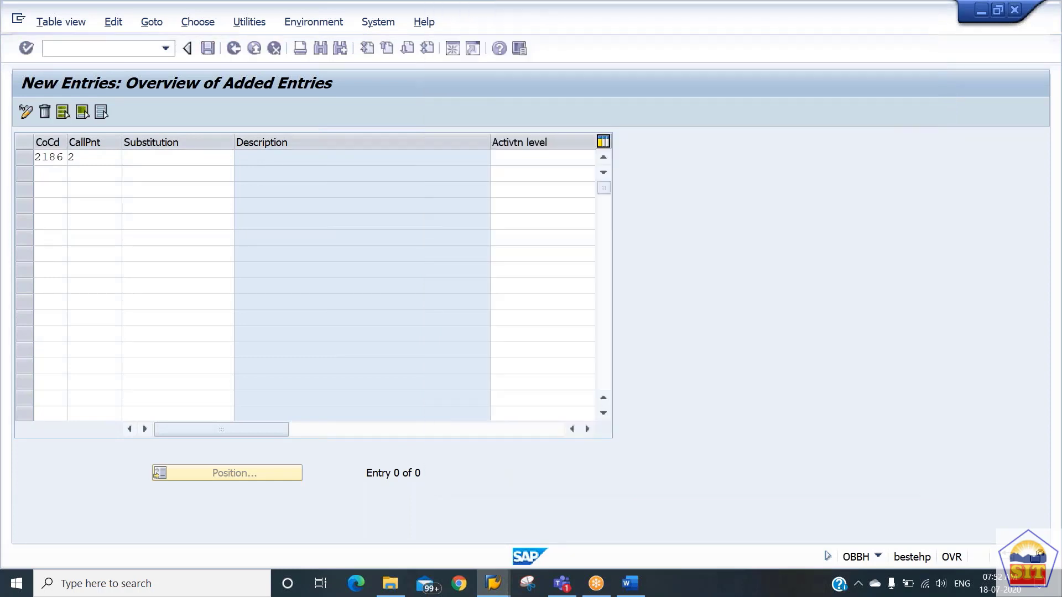
pyautogui.click(534, 158)
pyautogui.write('1')
pyautogui.press('Return')
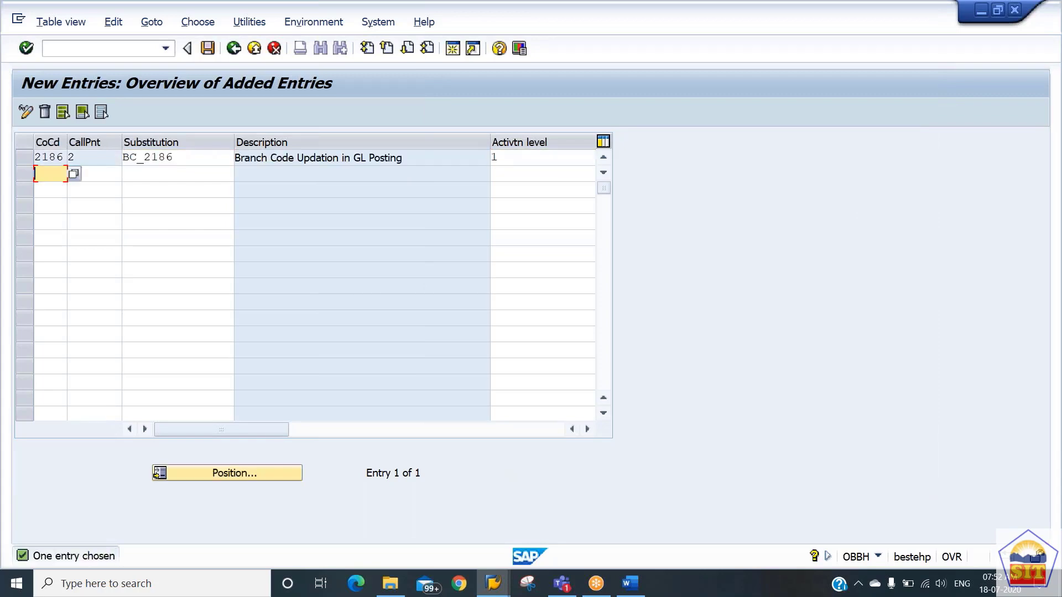
pyautogui.hotkey('ctrl', 's')
pyautogui.press('Return')
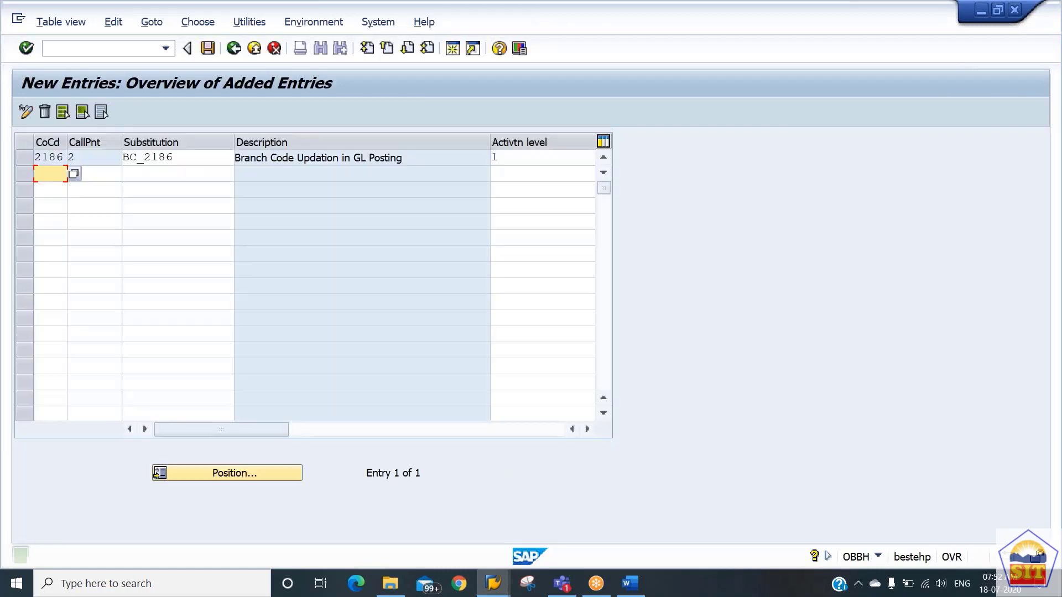
# Go to transaction F-02 for G/L account posting.
pyautogui.hotkey('alt', 'Tab')
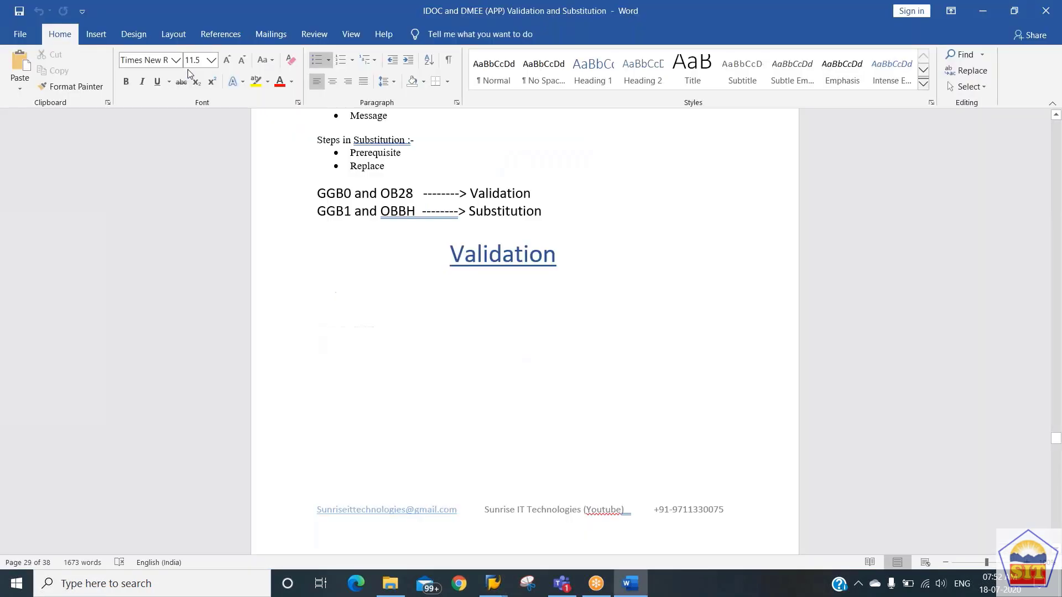
pyautogui.hotkey('alt', 'Tab')
pyautogui.click(108, 49)
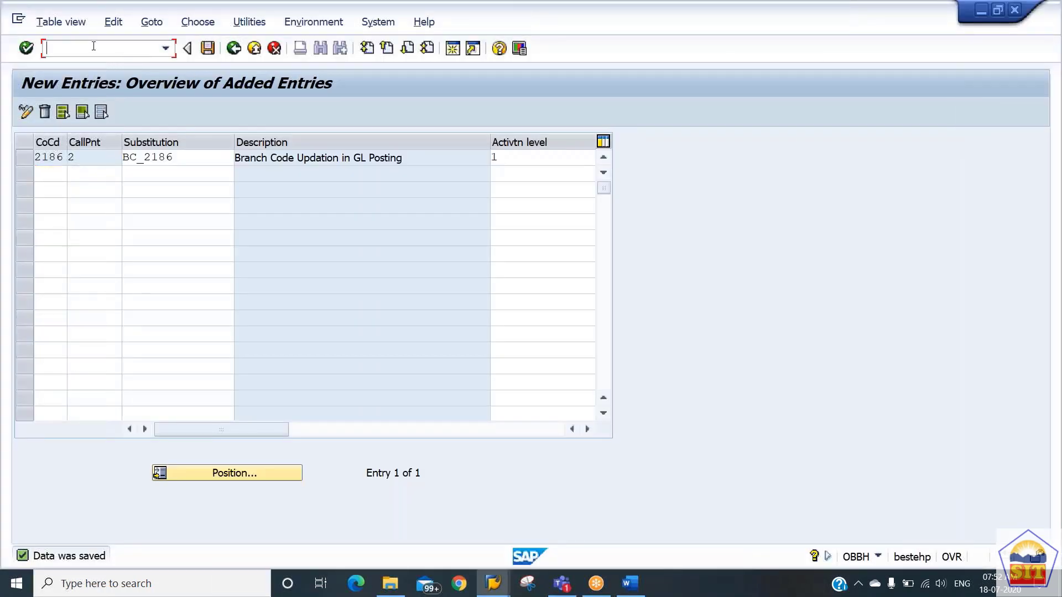
pyautogui.write('/nf-02')
pyautogui.press('Return')
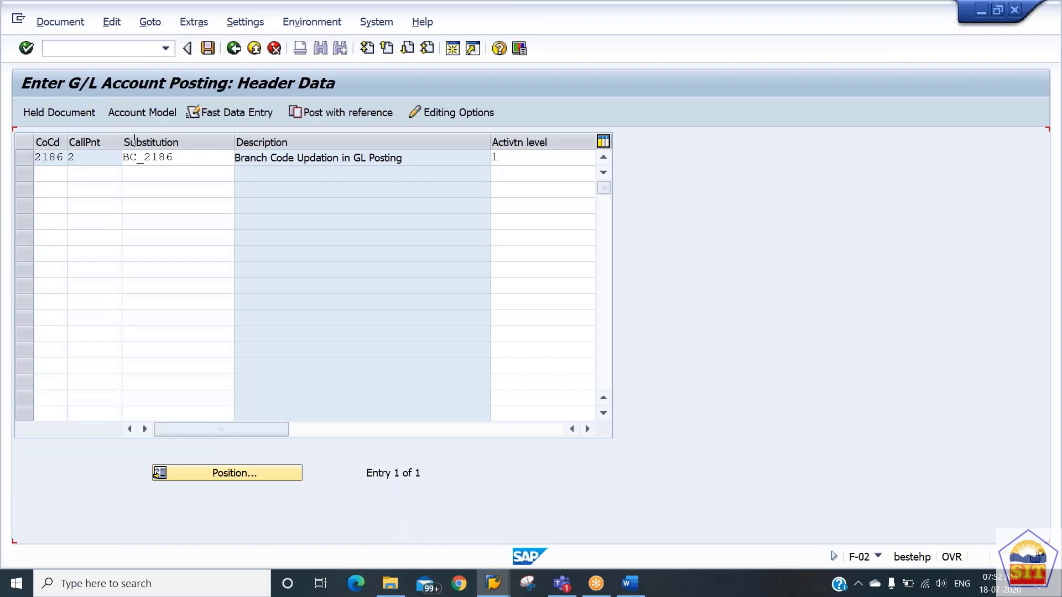
# Enter document date 18.07.2020 in the posting header and account 400200 for the first debit item.
pyautogui.press('Down')
pyautogui.press('Down')
pyautogui.press('Tab')
pyautogui.press('Tab')
pyautogui.press('Tab')
pyautogui.press('Tab')
pyautogui.press('Tab')
pyautogui.press('Tab')
pyautogui.press('Tab')
pyautogui.press('Tab')
pyautogui.press('Tab')
pyautogui.press('Tab')
pyautogui.press('Tab')
pyautogui.press('Tab')
pyautogui.press('Tab')
pyautogui.press('Tab')
pyautogui.press('Tab')
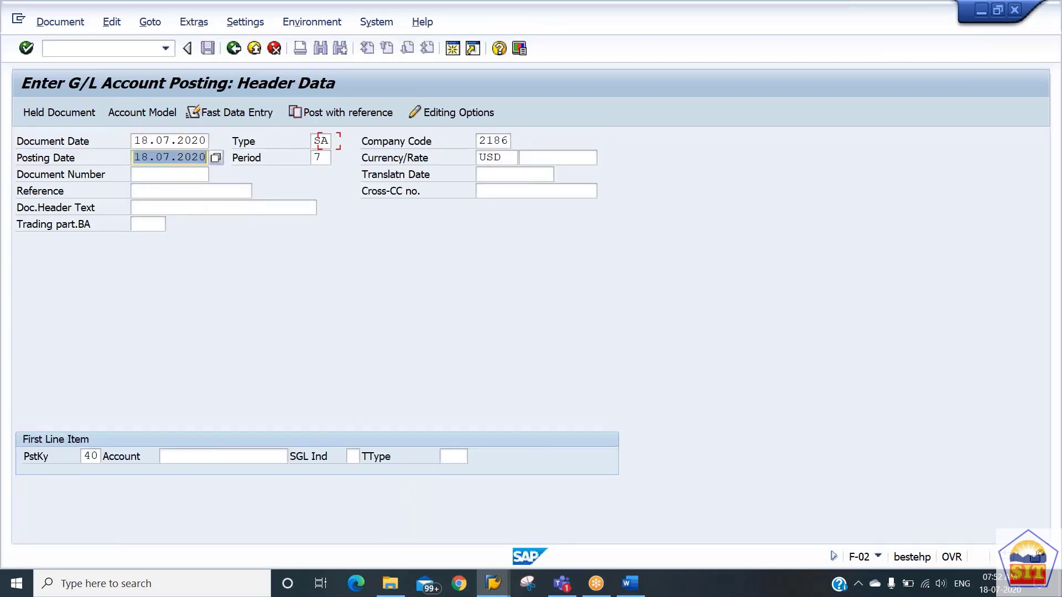
pyautogui.hotkey('shift', 'Tab')
pyautogui.press('Return')
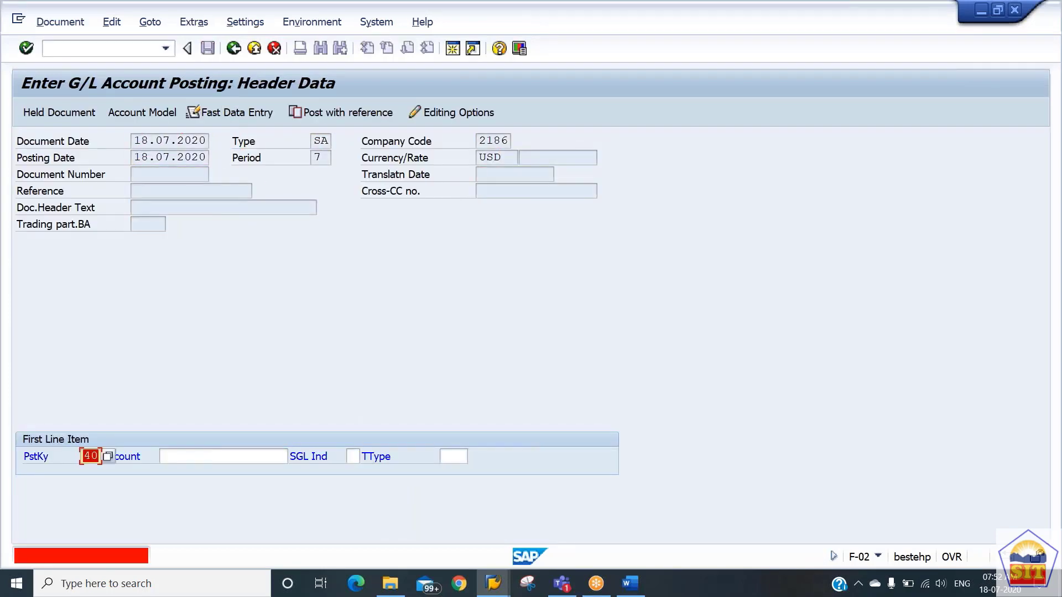
pyautogui.write('400200')
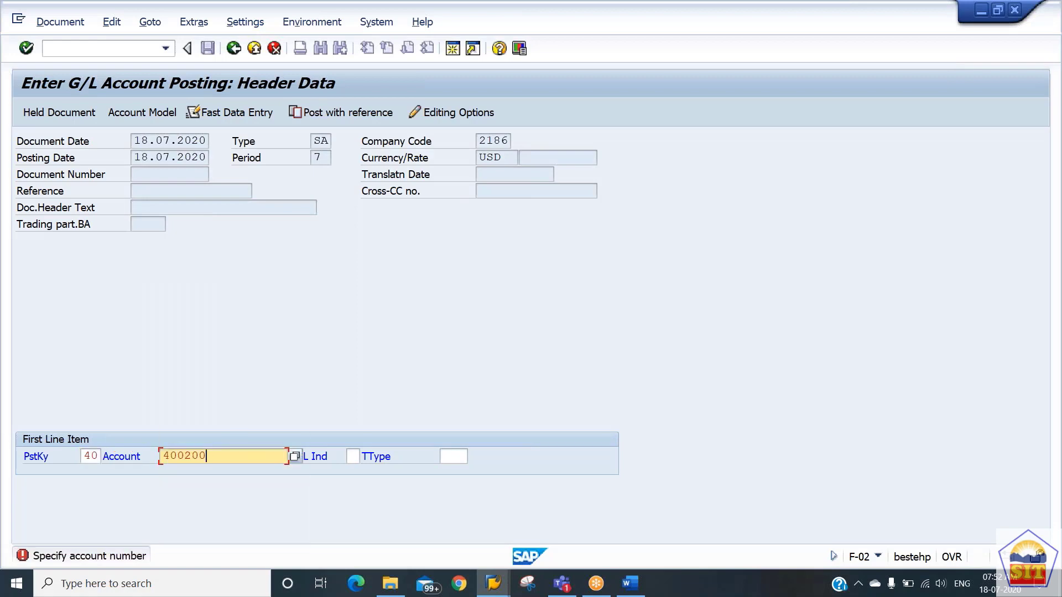
pyautogui.press('Return')
# Fill the wage expense item with amount 19000, business area 2186 and the text "wages exp".
pyautogui.write('1')
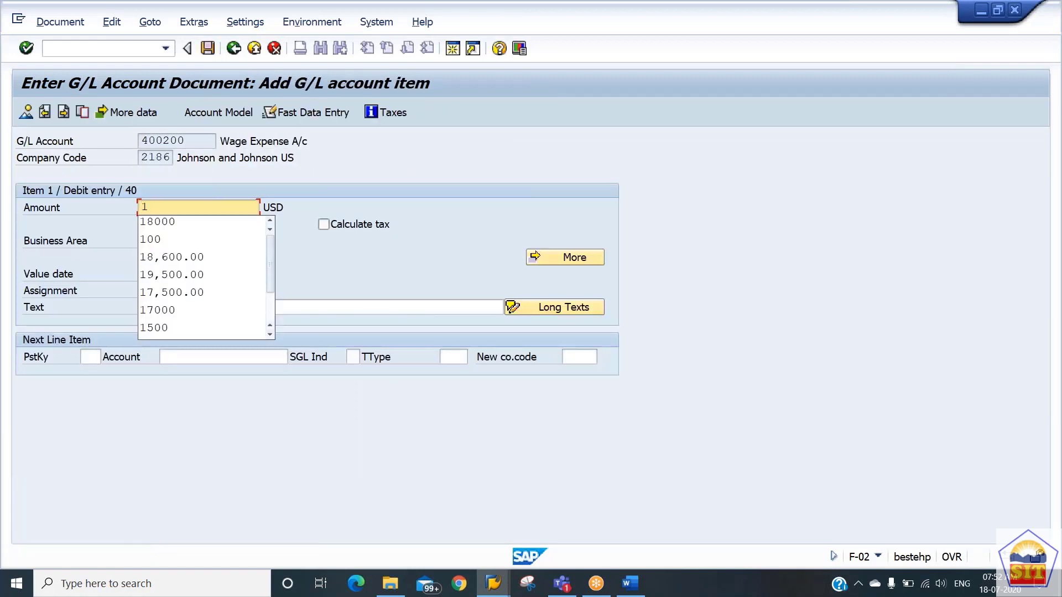
pyautogui.write('90000')
pyautogui.press('Tab')
pyautogui.press('Tab')
pyautogui.press('BackSpace')
pyautogui.press('Down')
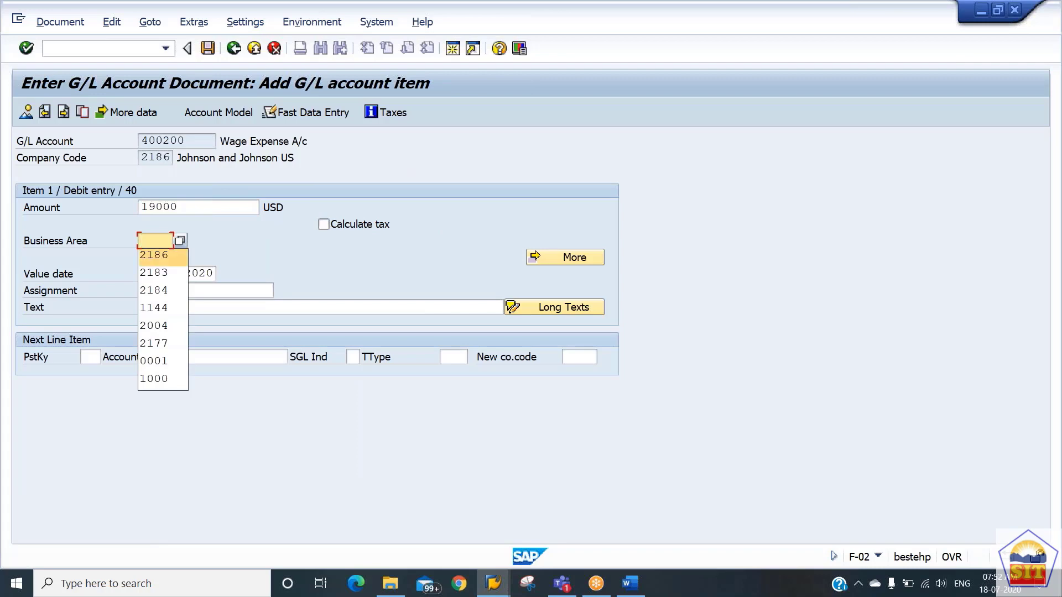
pyautogui.press('Tab')
pyautogui.press('Tab')
pyautogui.press('Tab')
pyautogui.press('Down')
pyautogui.press('Down')
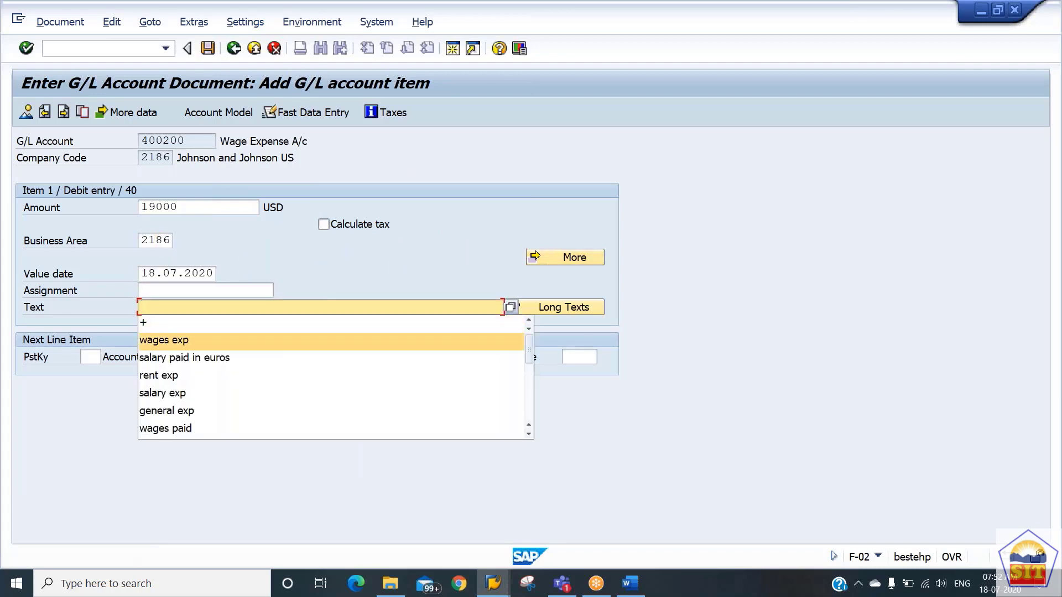
pyautogui.press('Return')
pyautogui.hotkey('shift', 'Tab')
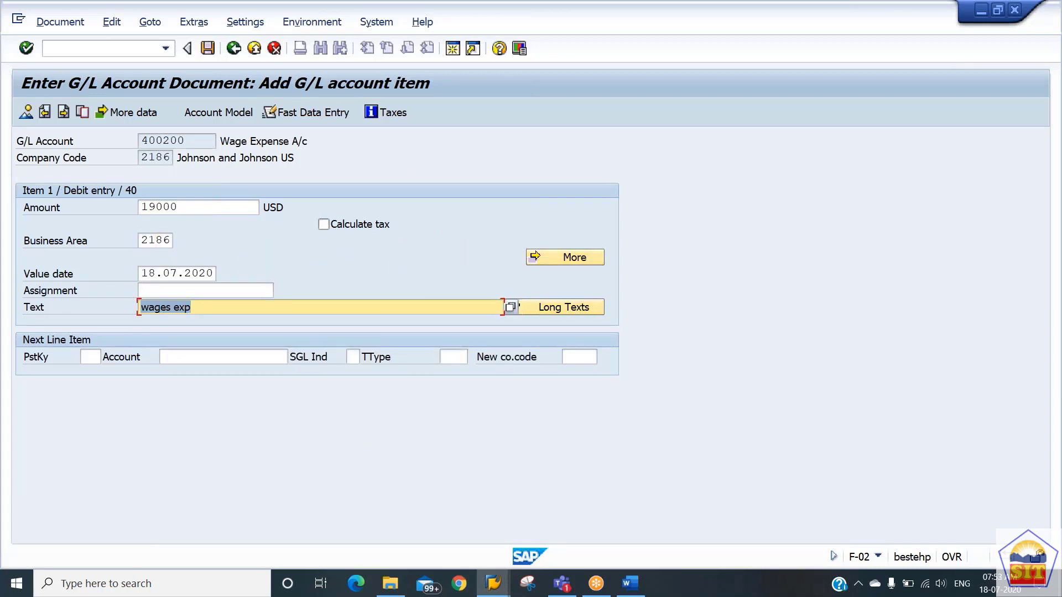
# Add a credit item with posting key 50 on account 200100, using * as amount and + as text.
pyautogui.press('Tab')
pyautogui.press('Tab')
pyautogui.write('50')
pyautogui.press('Tab')
pyautogui.write('200100')
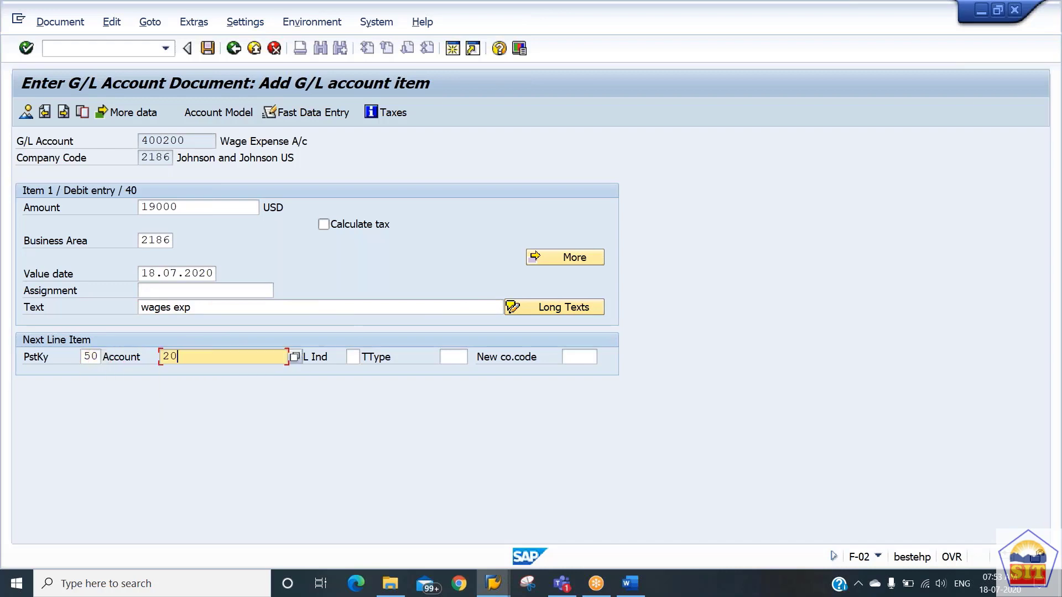
pyautogui.press('Return')
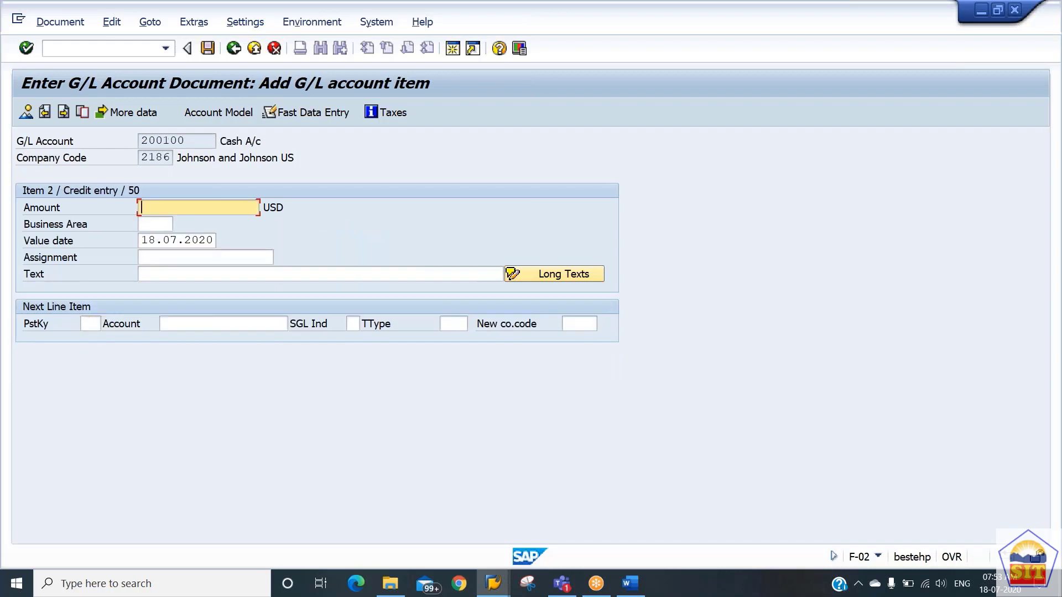
pyautogui.write('*')
pyautogui.press('Tab')
pyautogui.press('Tab')
pyautogui.press('Tab')
pyautogui.press('Tab')
pyautogui.write('+')
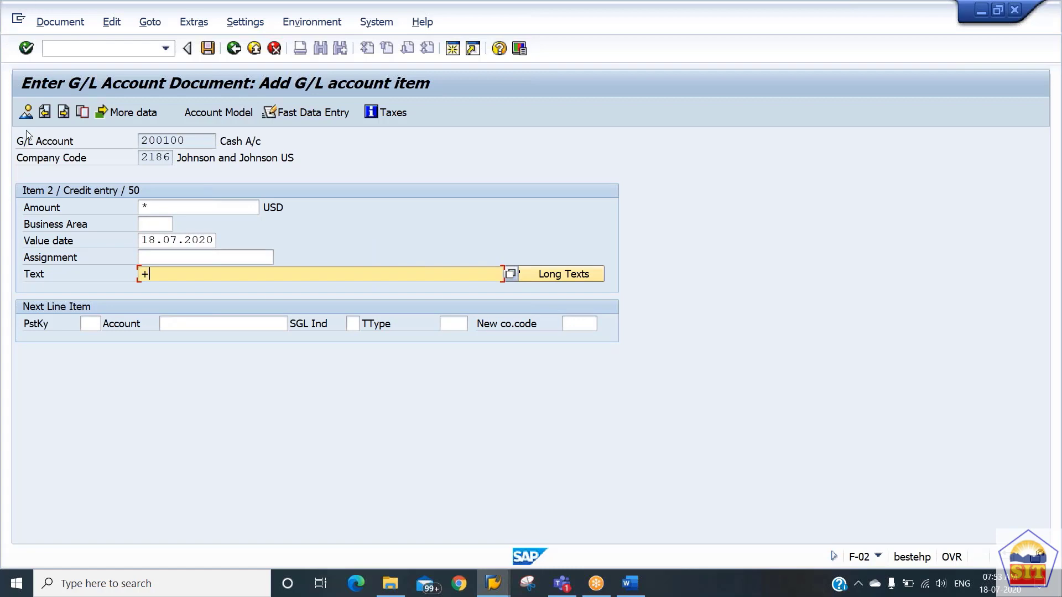
# Post the wage expense document from its overview and display the resulting document.
pyautogui.click(26, 112)
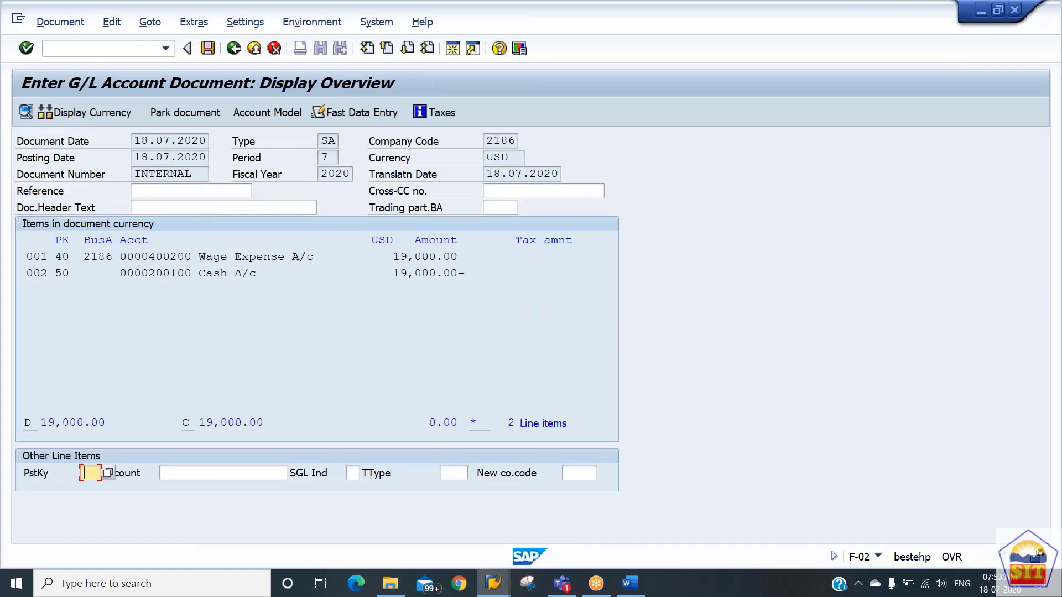
pyautogui.hotkey('ctrl', 's')
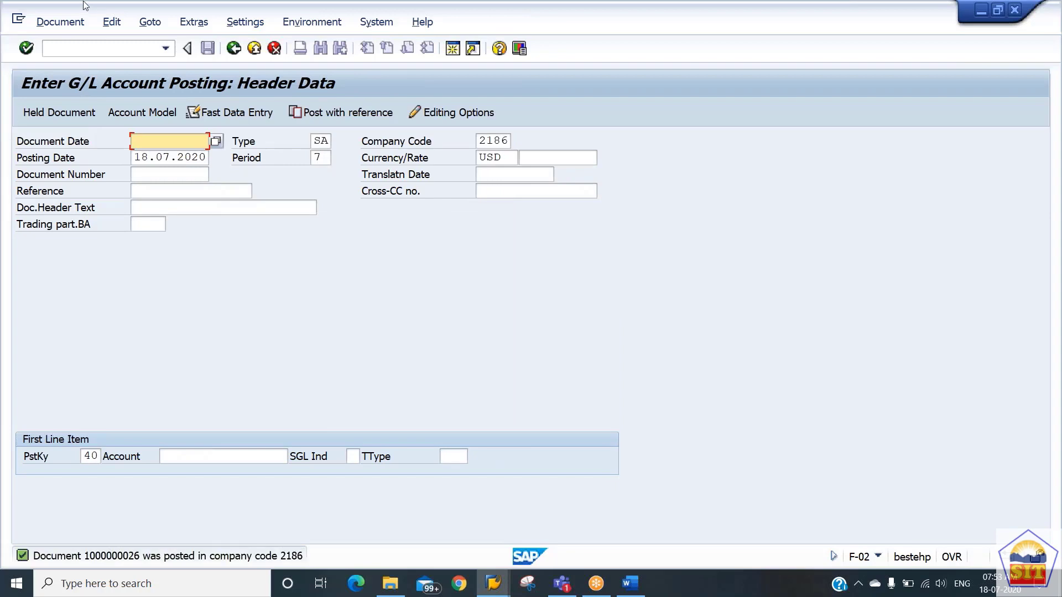
pyautogui.click(71, 22)
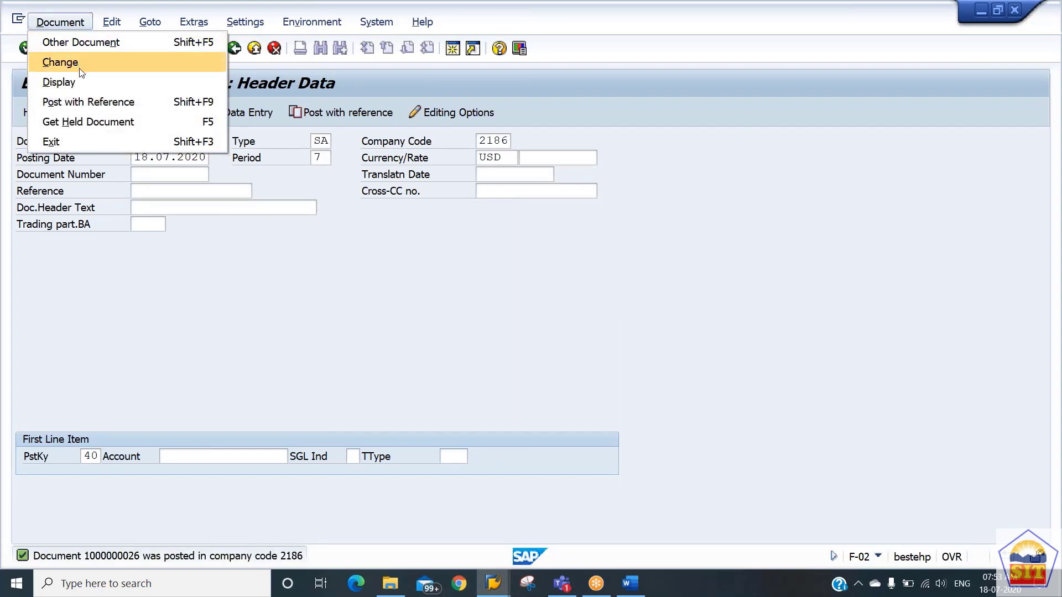
pyautogui.click(81, 78)
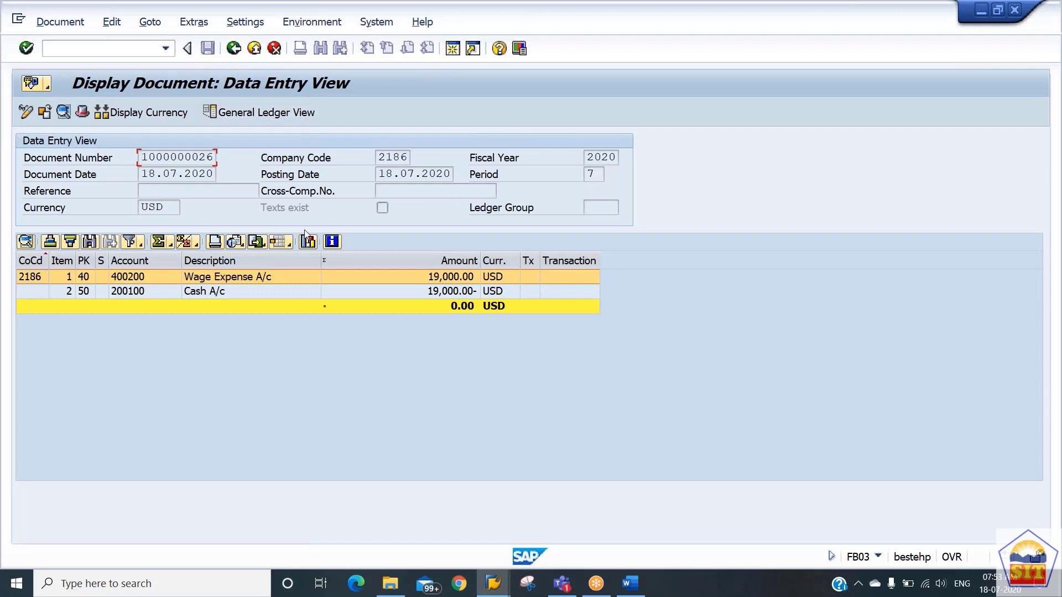
# Open the line item layout for changing and find "branch code" in the column set.
pyautogui.click(288, 244)
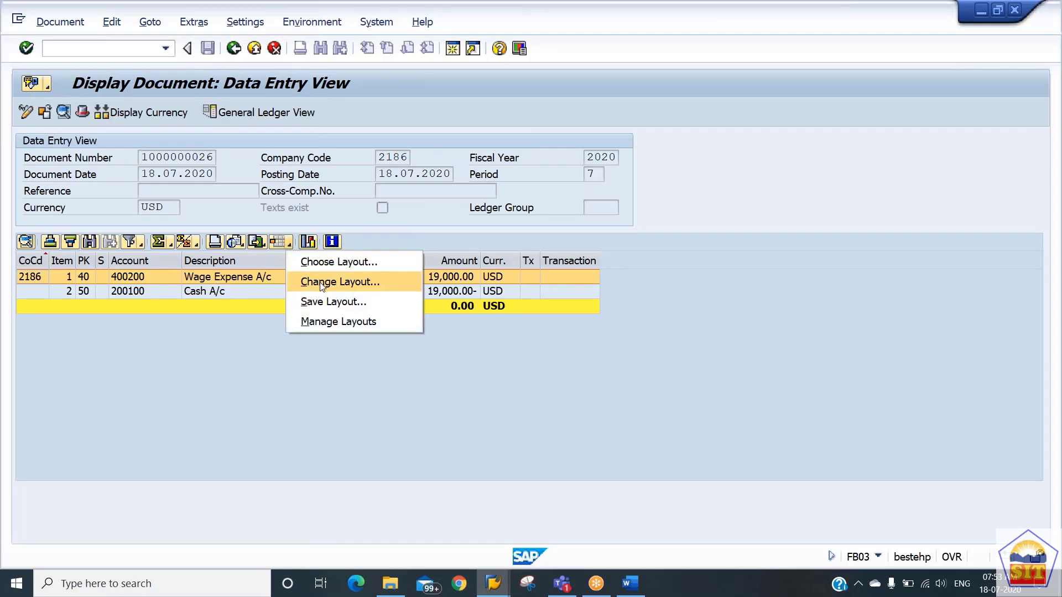
pyautogui.click(321, 283)
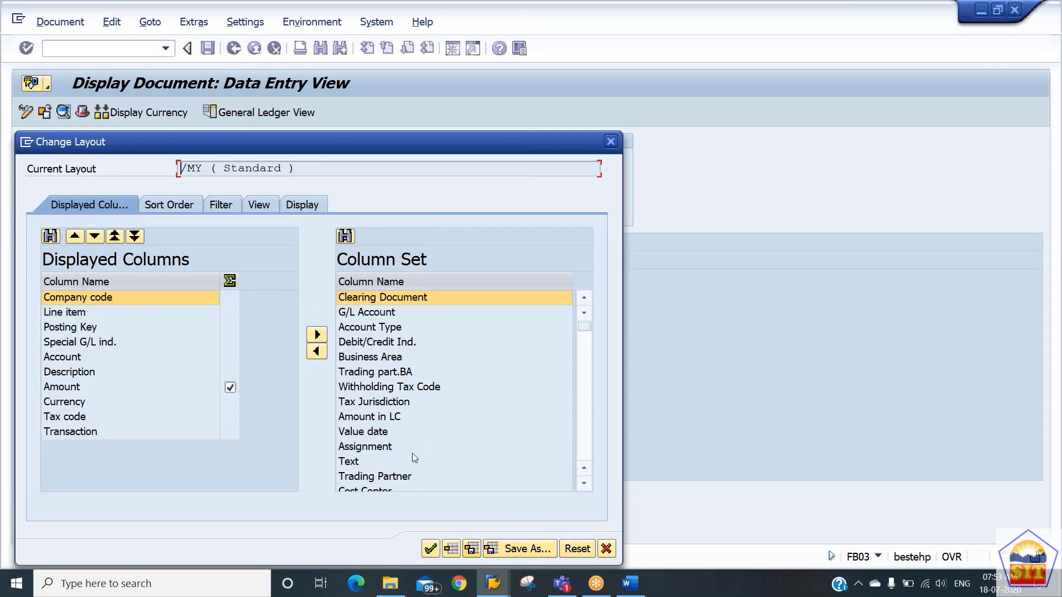
pyautogui.hotkey('ctrl', 'f')
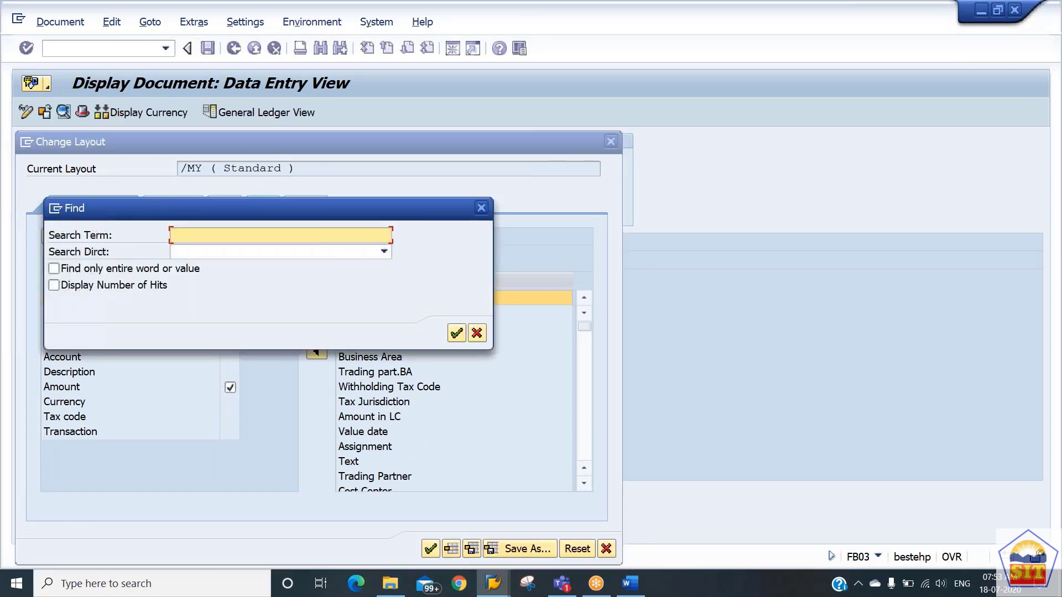
pyautogui.write('branch code')
pyautogui.press('Return')
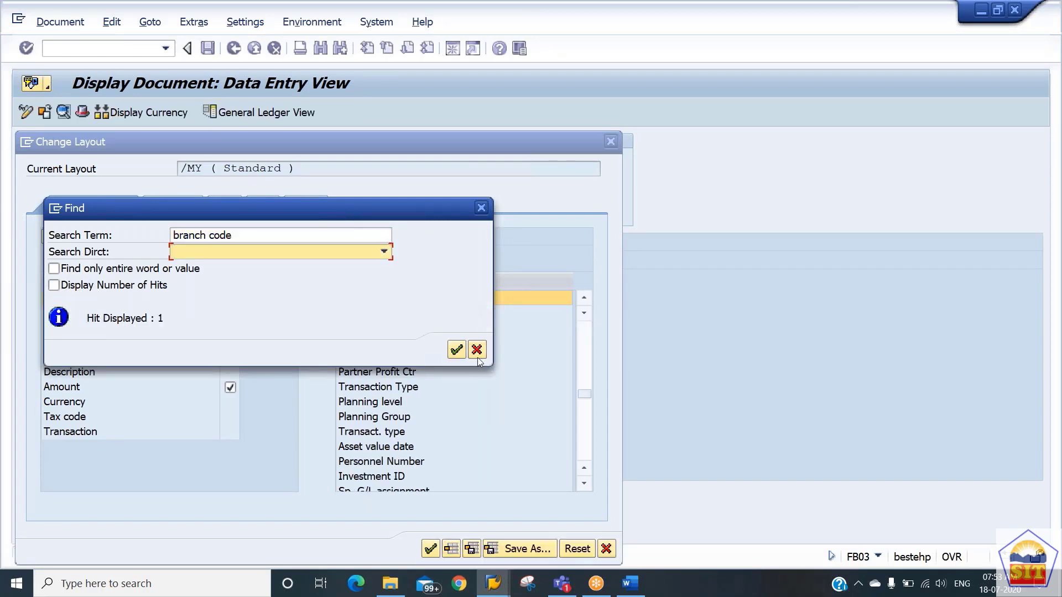
pyautogui.click(477, 354)
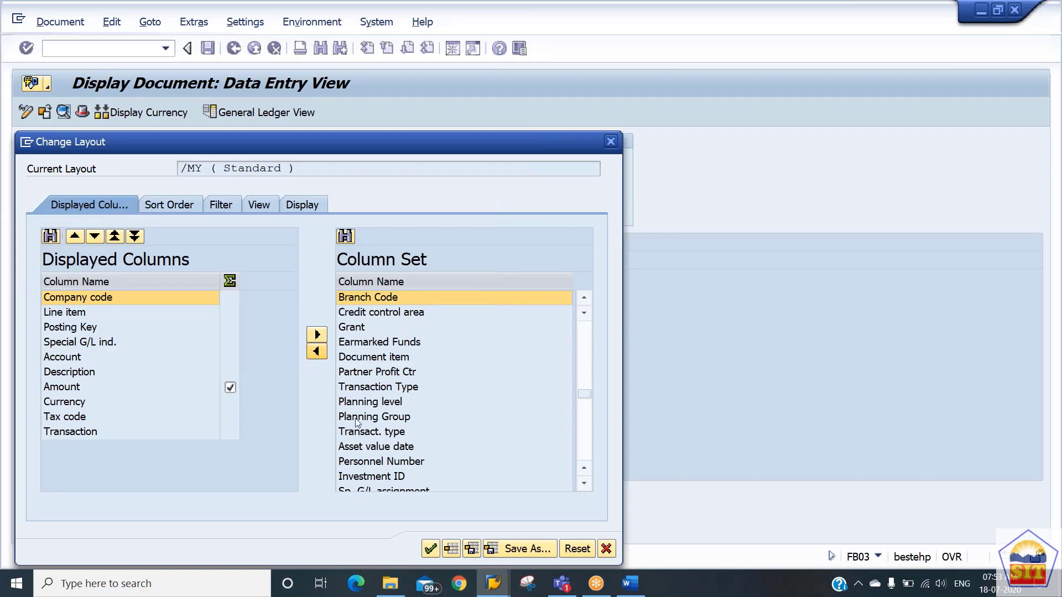
# Add Branch Code to the displayed columns, apply the layout and check the wage expense item's branch code.
pyautogui.click(317, 351)
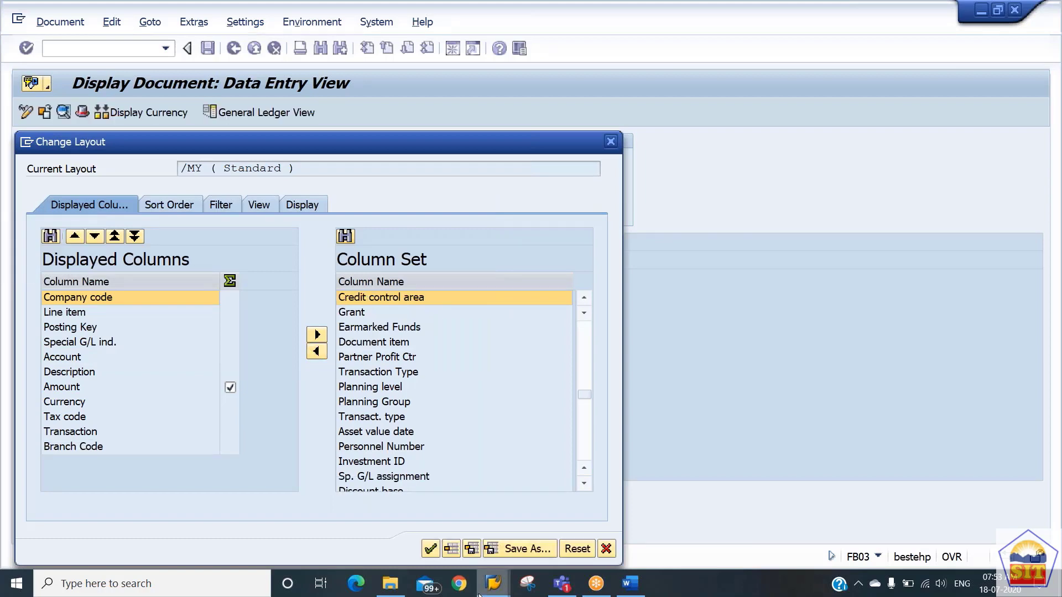
pyautogui.click(431, 549)
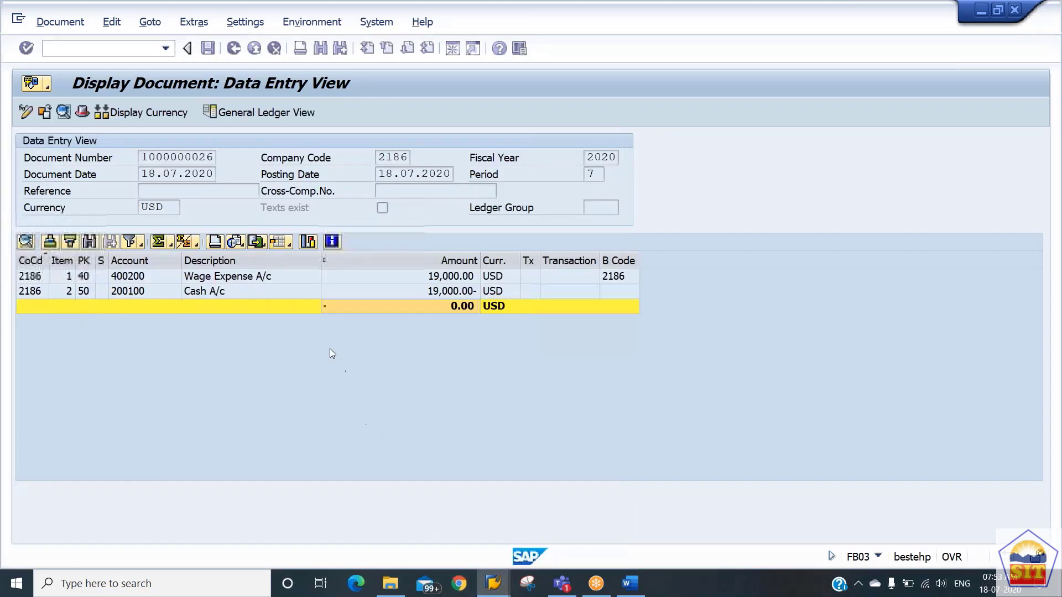
pyautogui.click(615, 277)
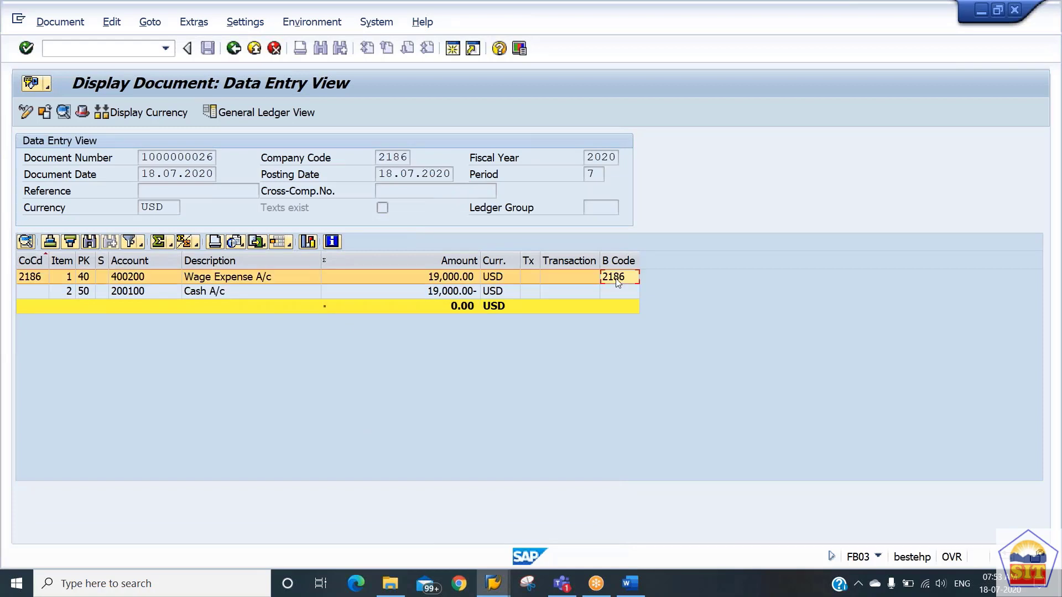